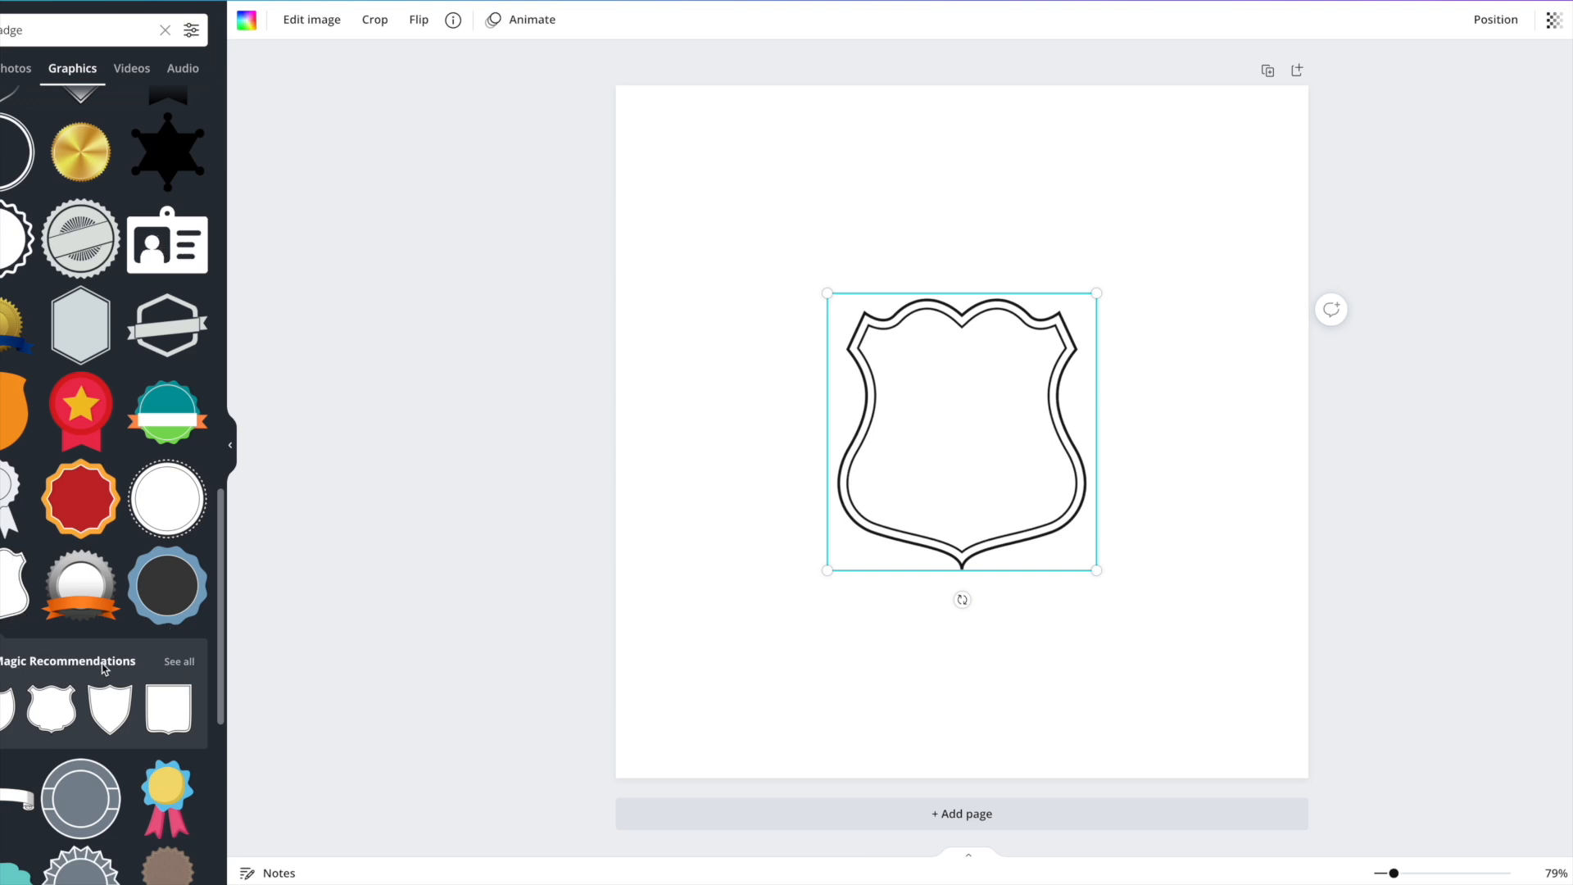
Show more shield badge suggestions and enlarge the outlined shield.
left_click(180, 661)
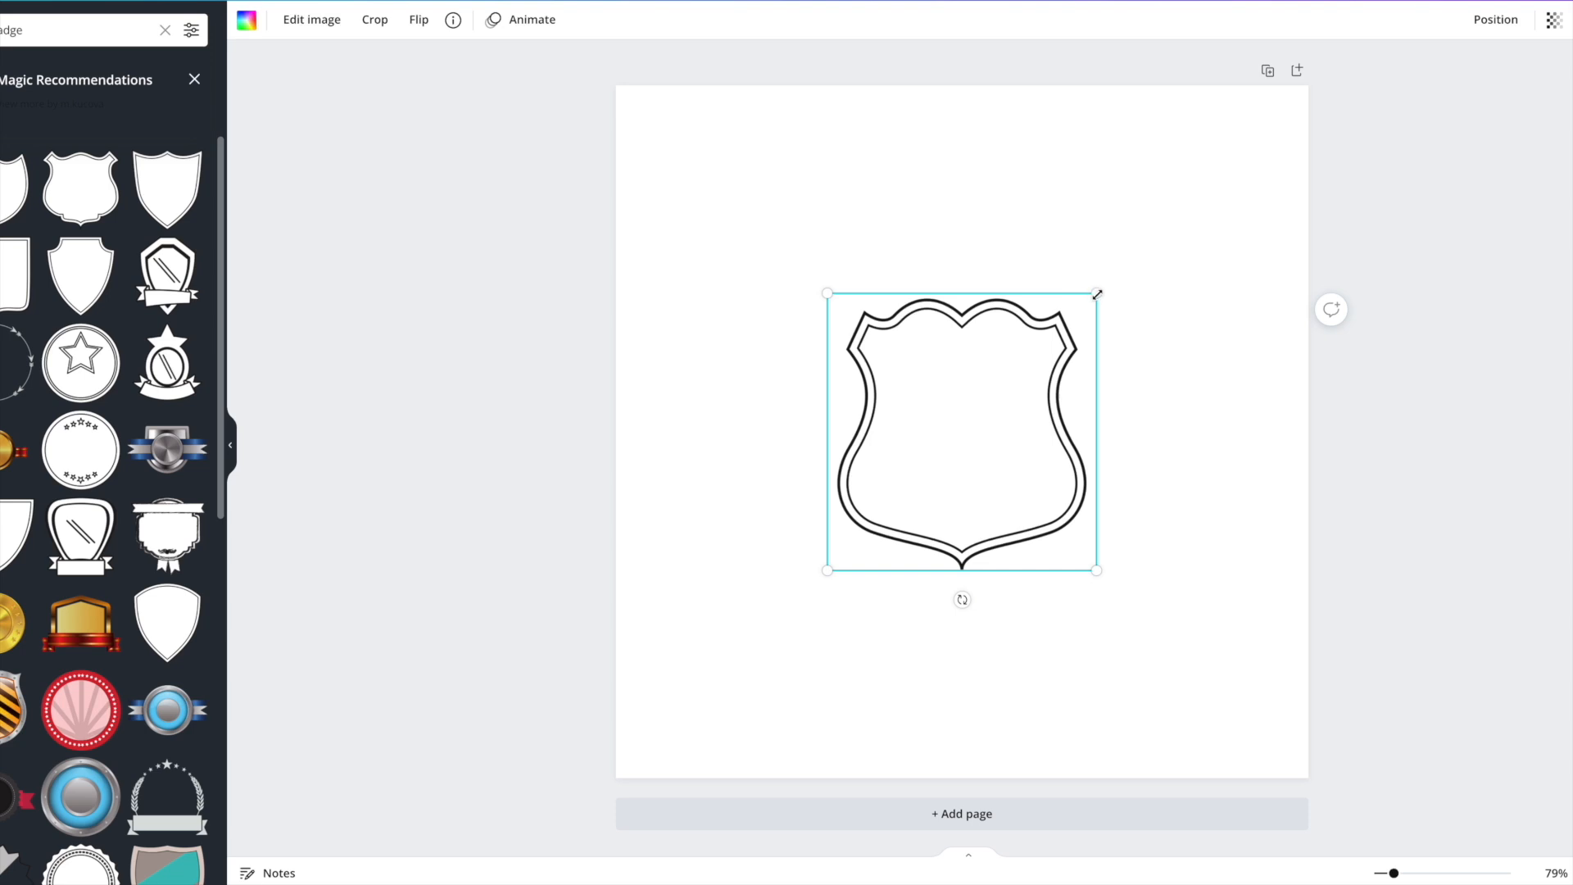
left_click_drag(826, 291, 793, 259)
left_click_drag(988, 531, 988, 532)
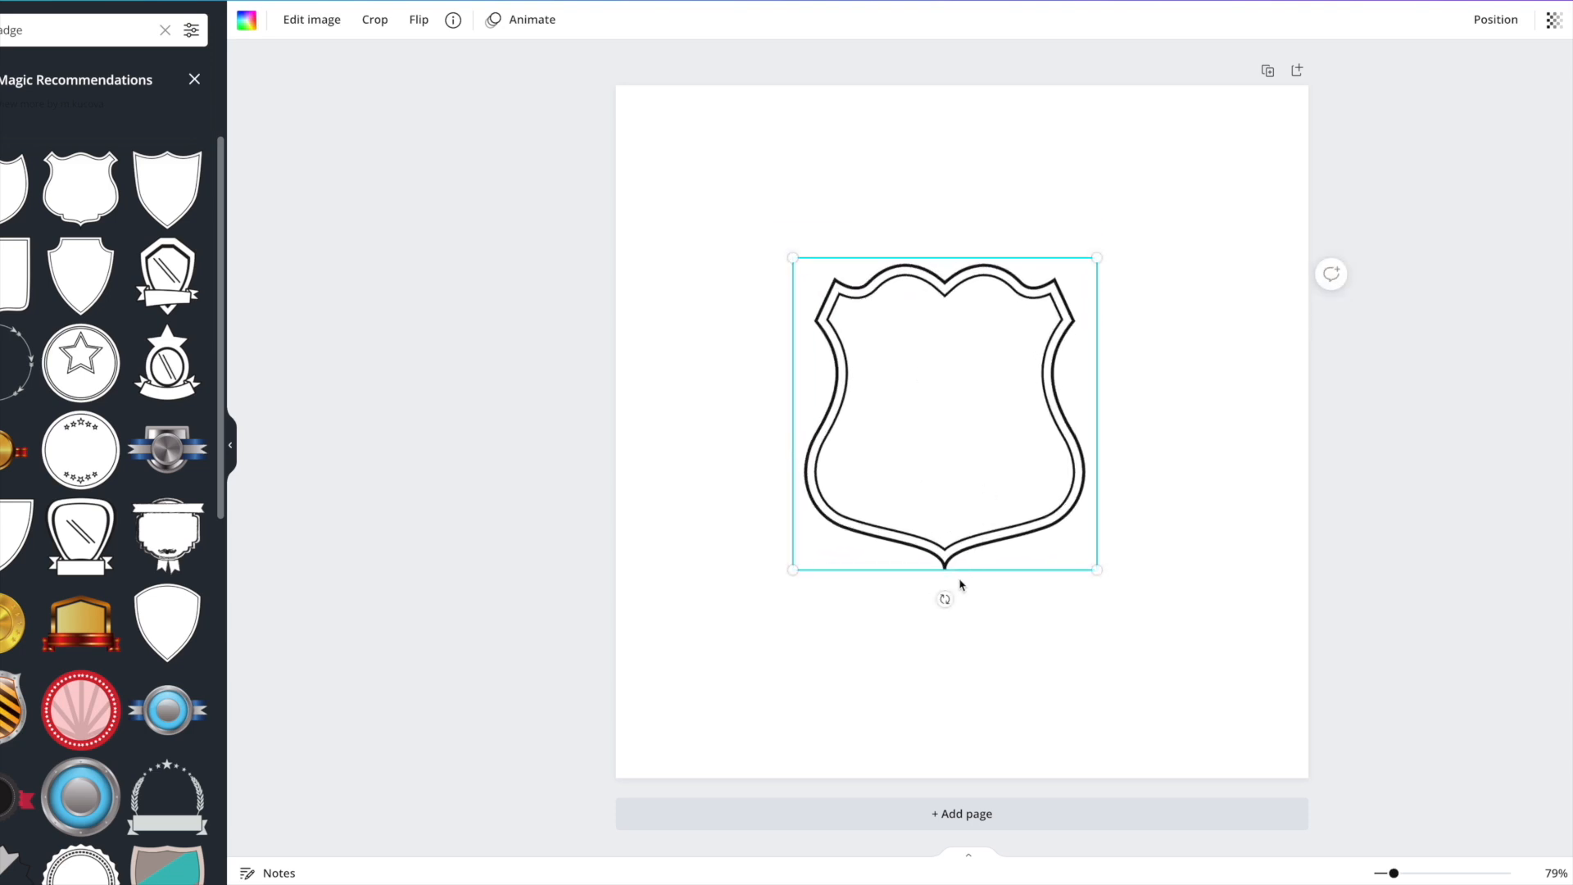
left_click_drag(943, 598, 942, 566)
left_click_drag(794, 257, 748, 218)
left_click_drag(882, 316, 913, 312)
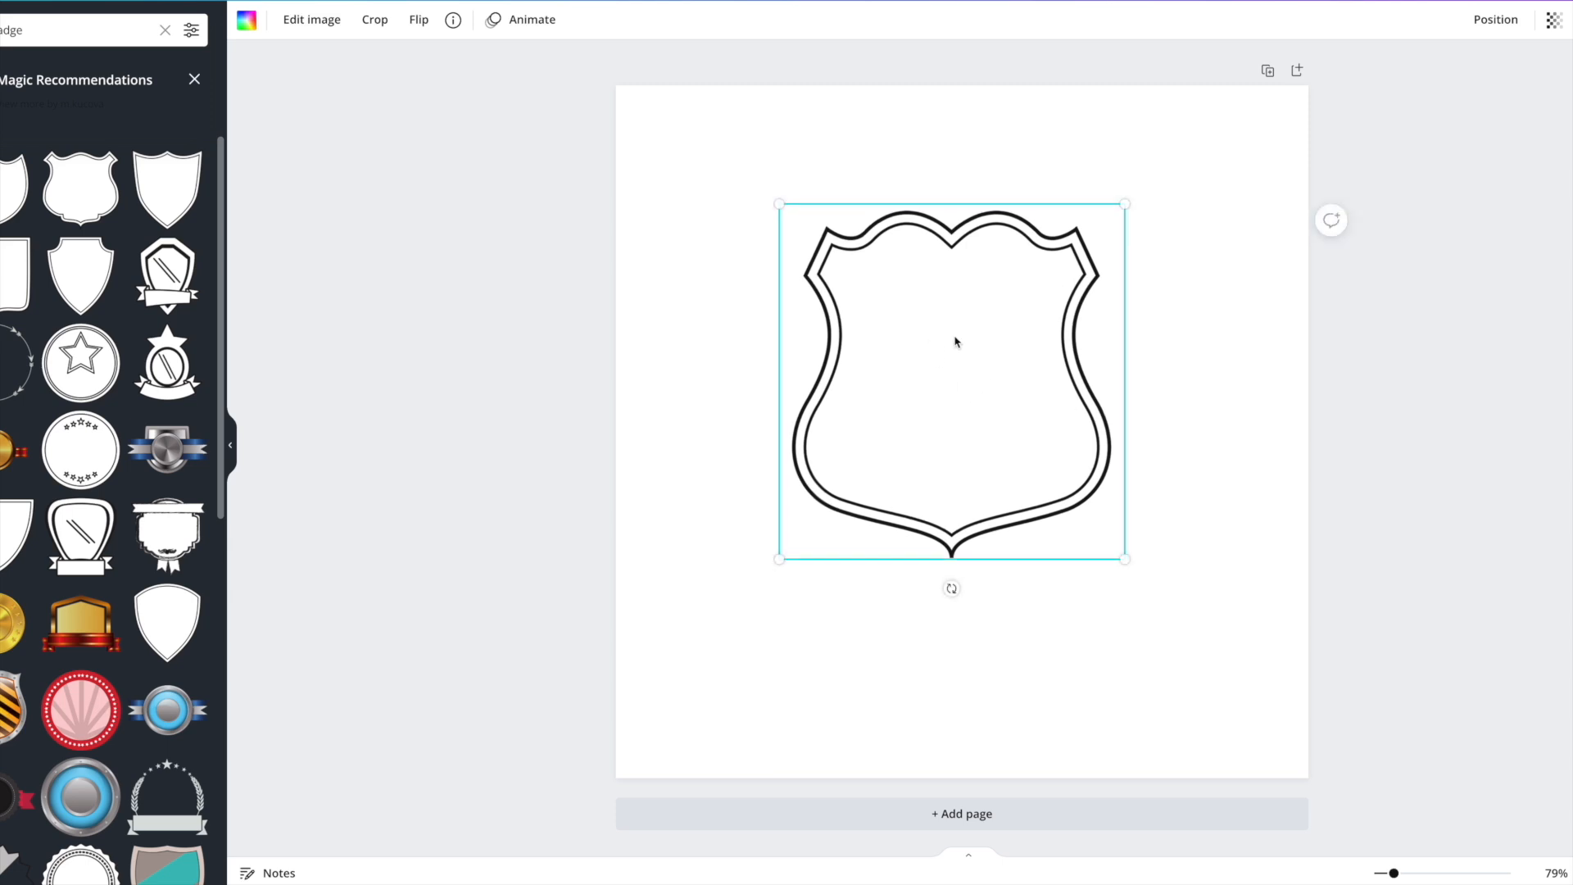
Snap the shield to the page's centre midlines and close the badge suggestions.
mouse_move(955, 341)
left_mouse_down()
mouse_move(952, 372)
mouse_move(976, 305)
mouse_move(920, 365)
mouse_move(980, 362)
mouse_move(969, 334)
left_mouse_up()
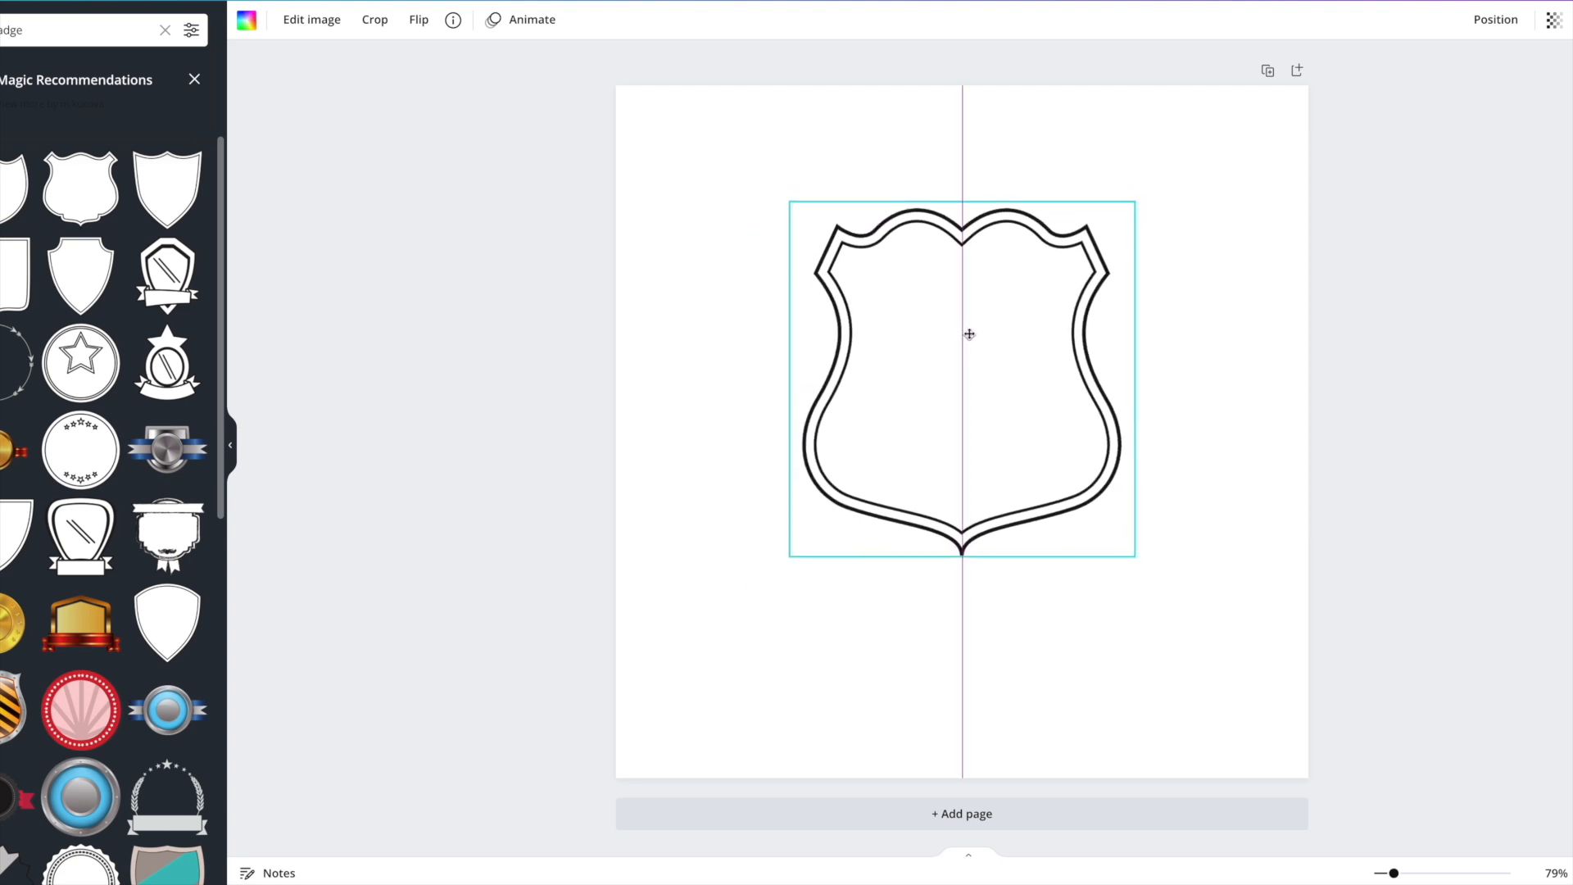
left_click_drag(969, 333, 966, 389)
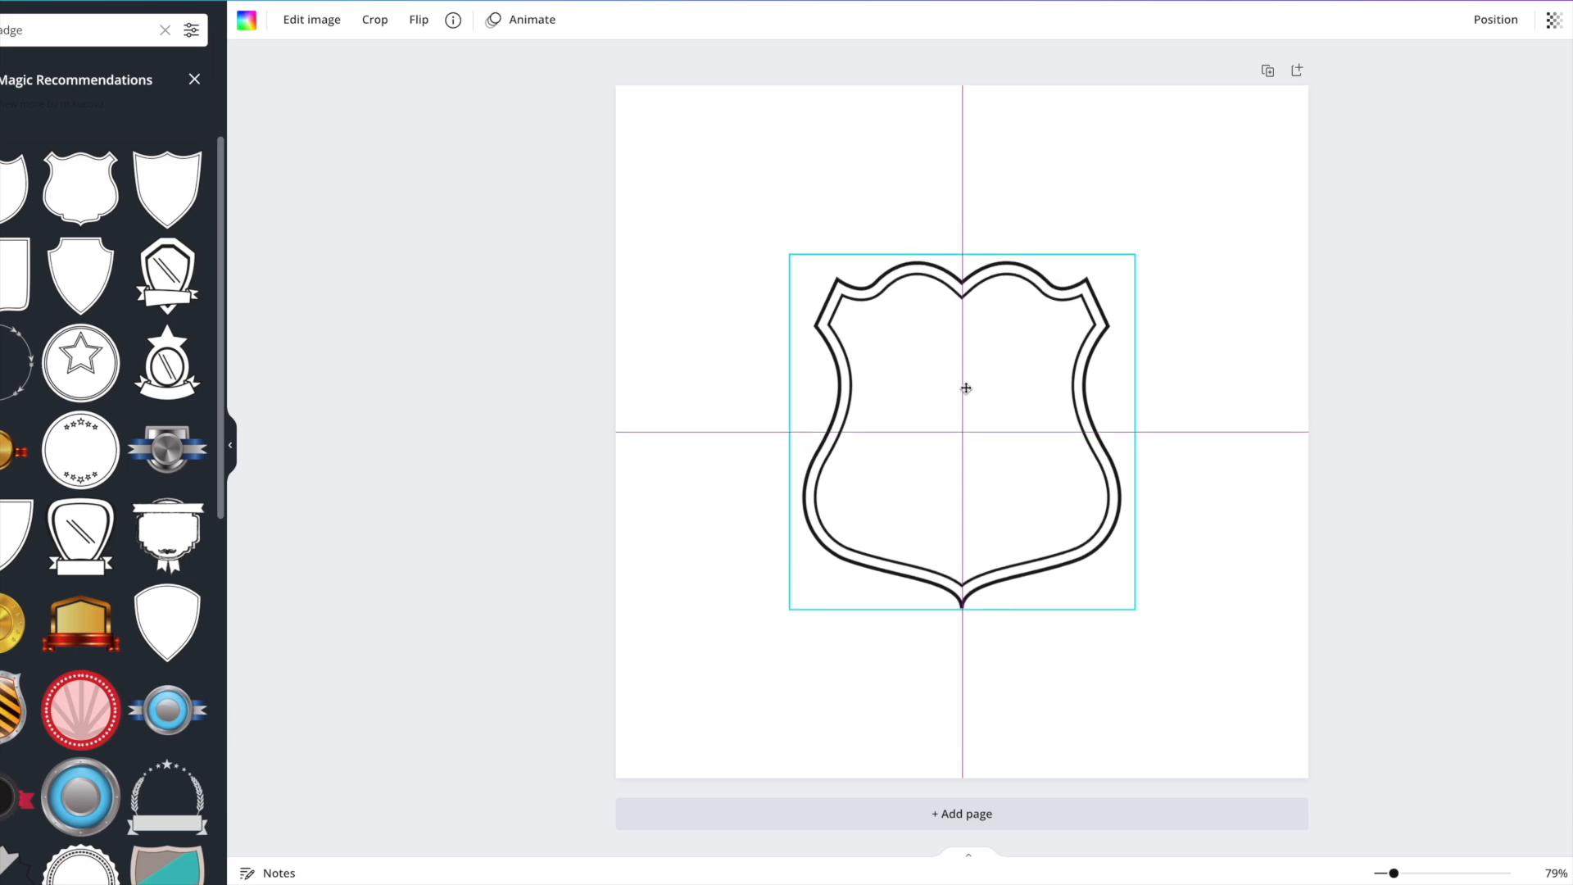
left_click_drag(966, 388, 966, 392)
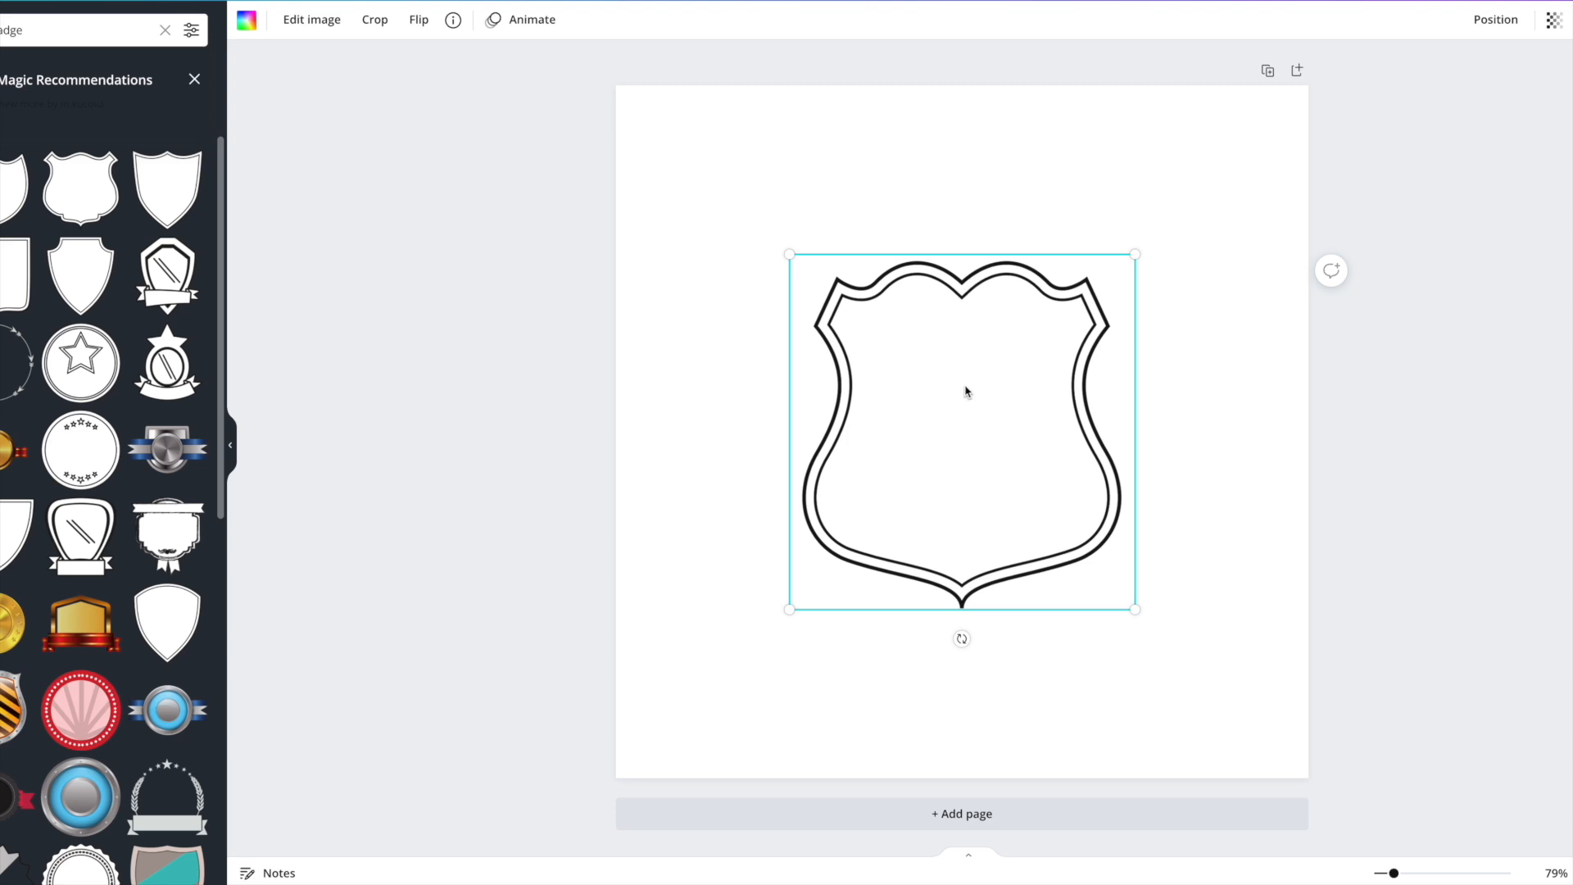
left_click(194, 79)
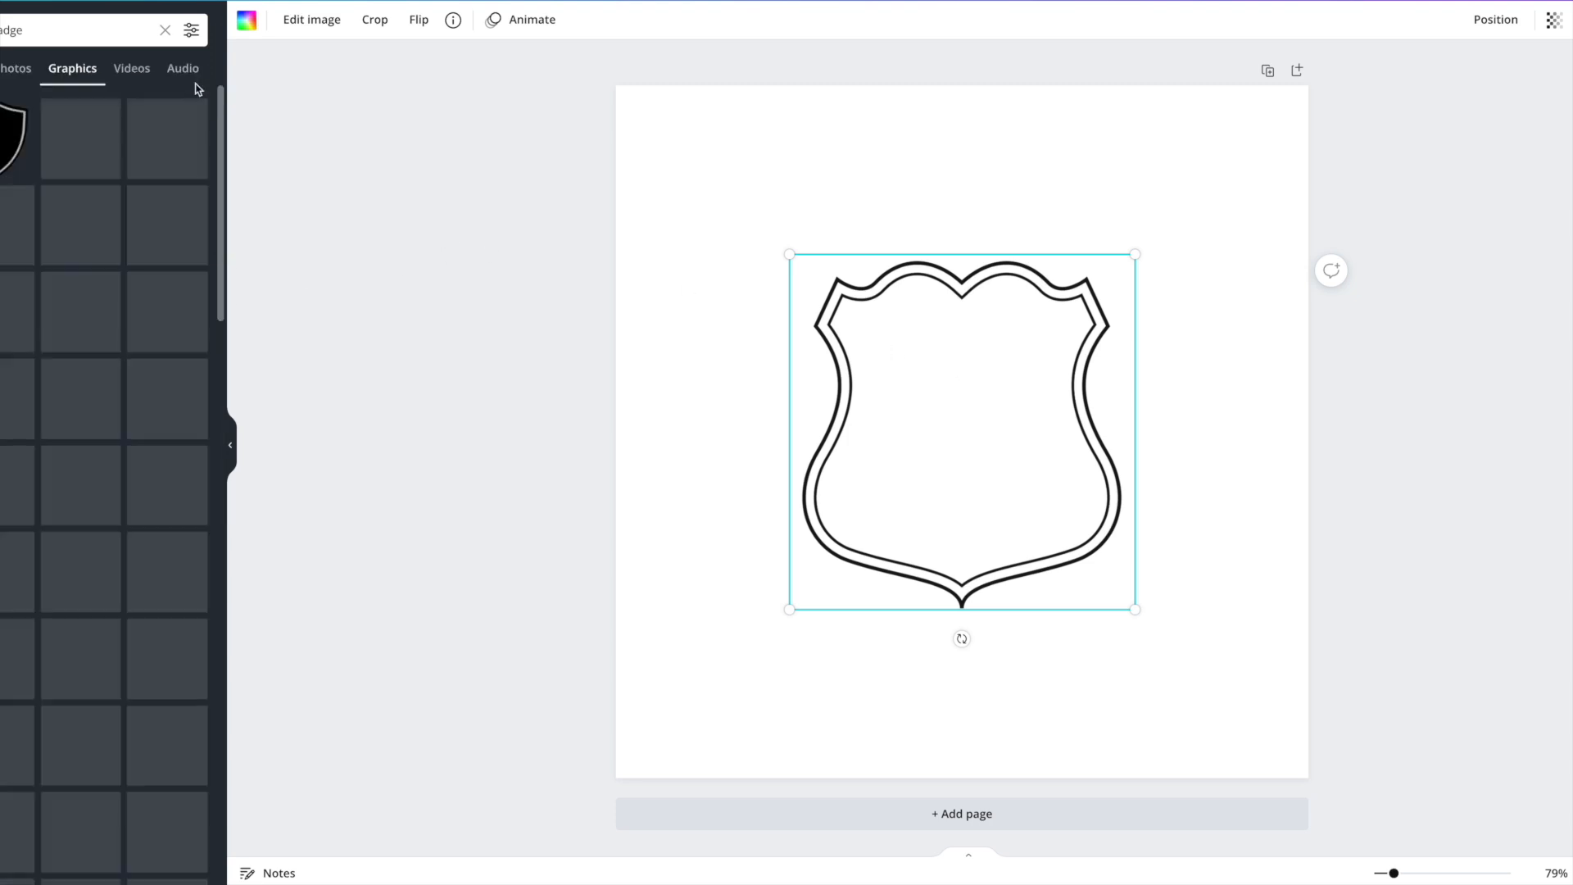
Replace the badge search with a 'leaves' search and scroll the results.
left_click(166, 32)
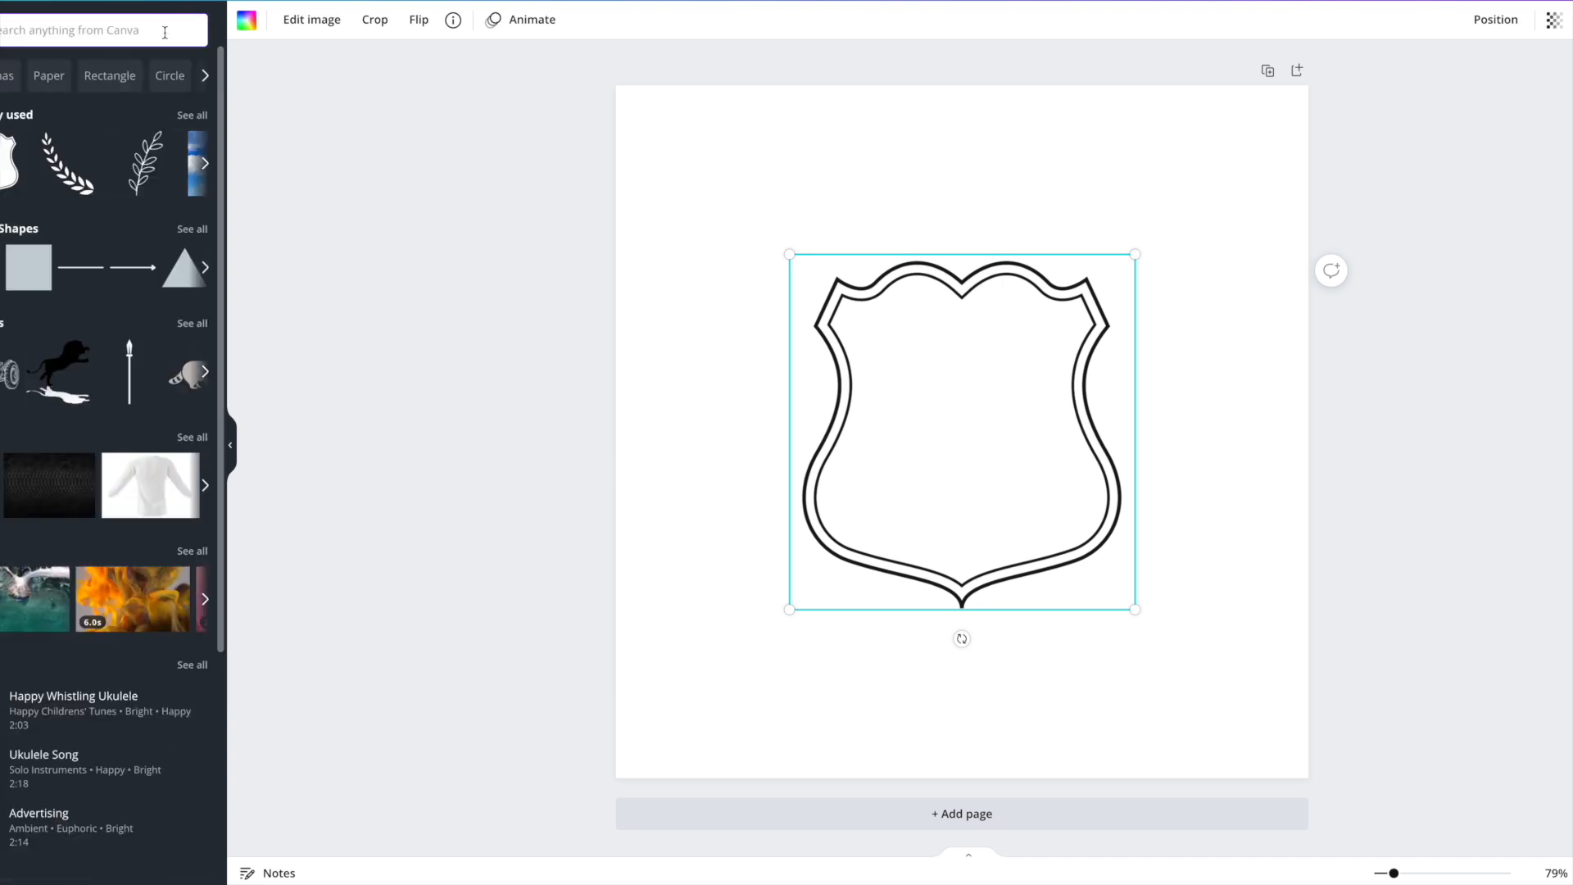
type("lea")
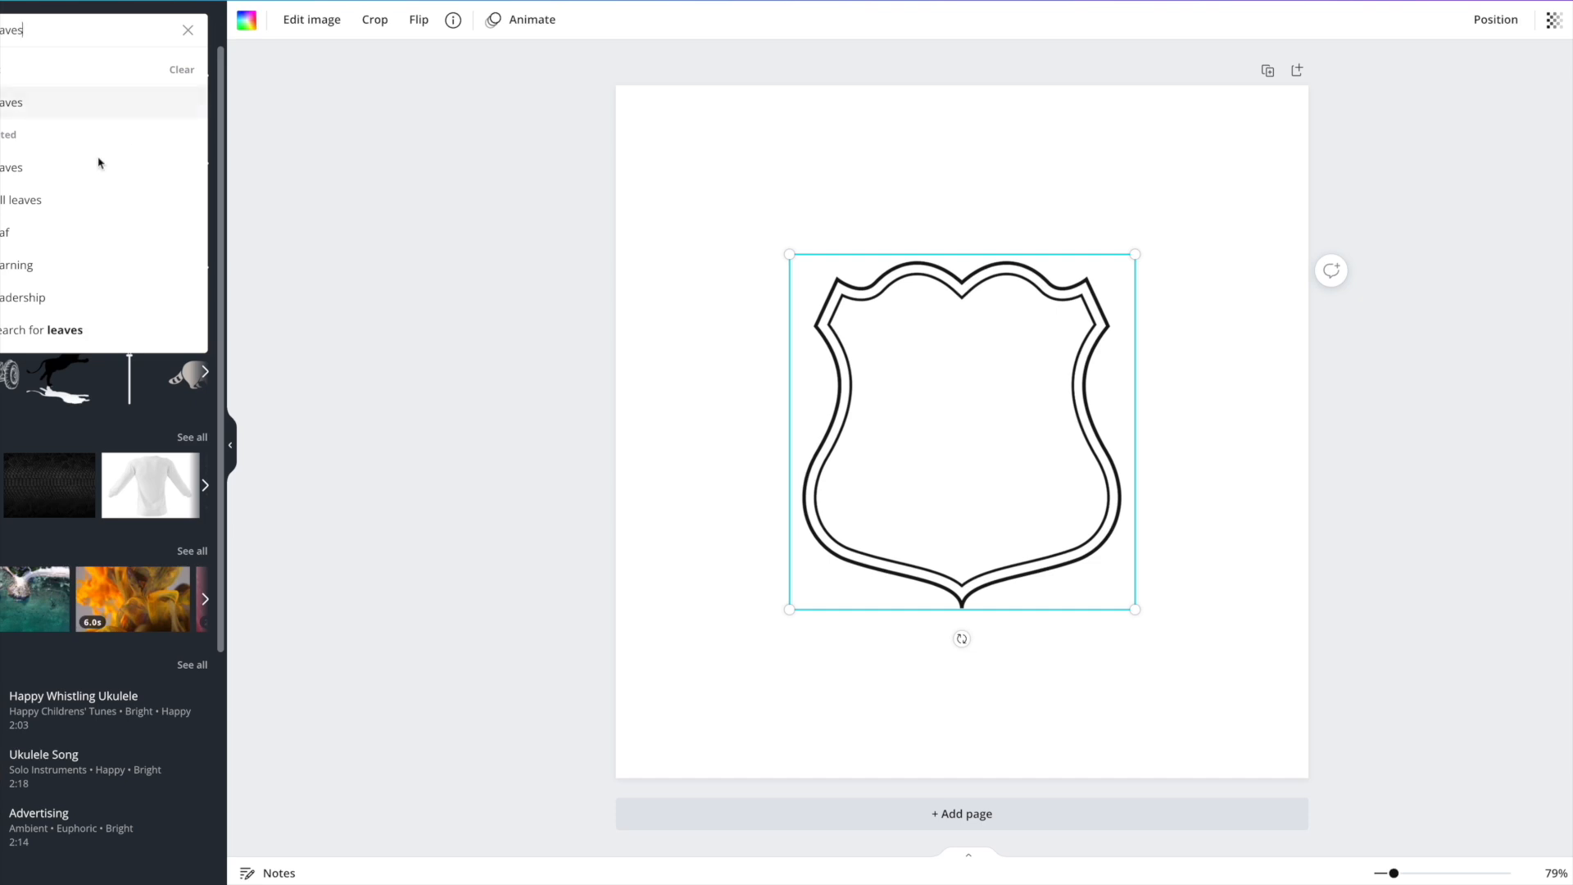
left_click(40, 104)
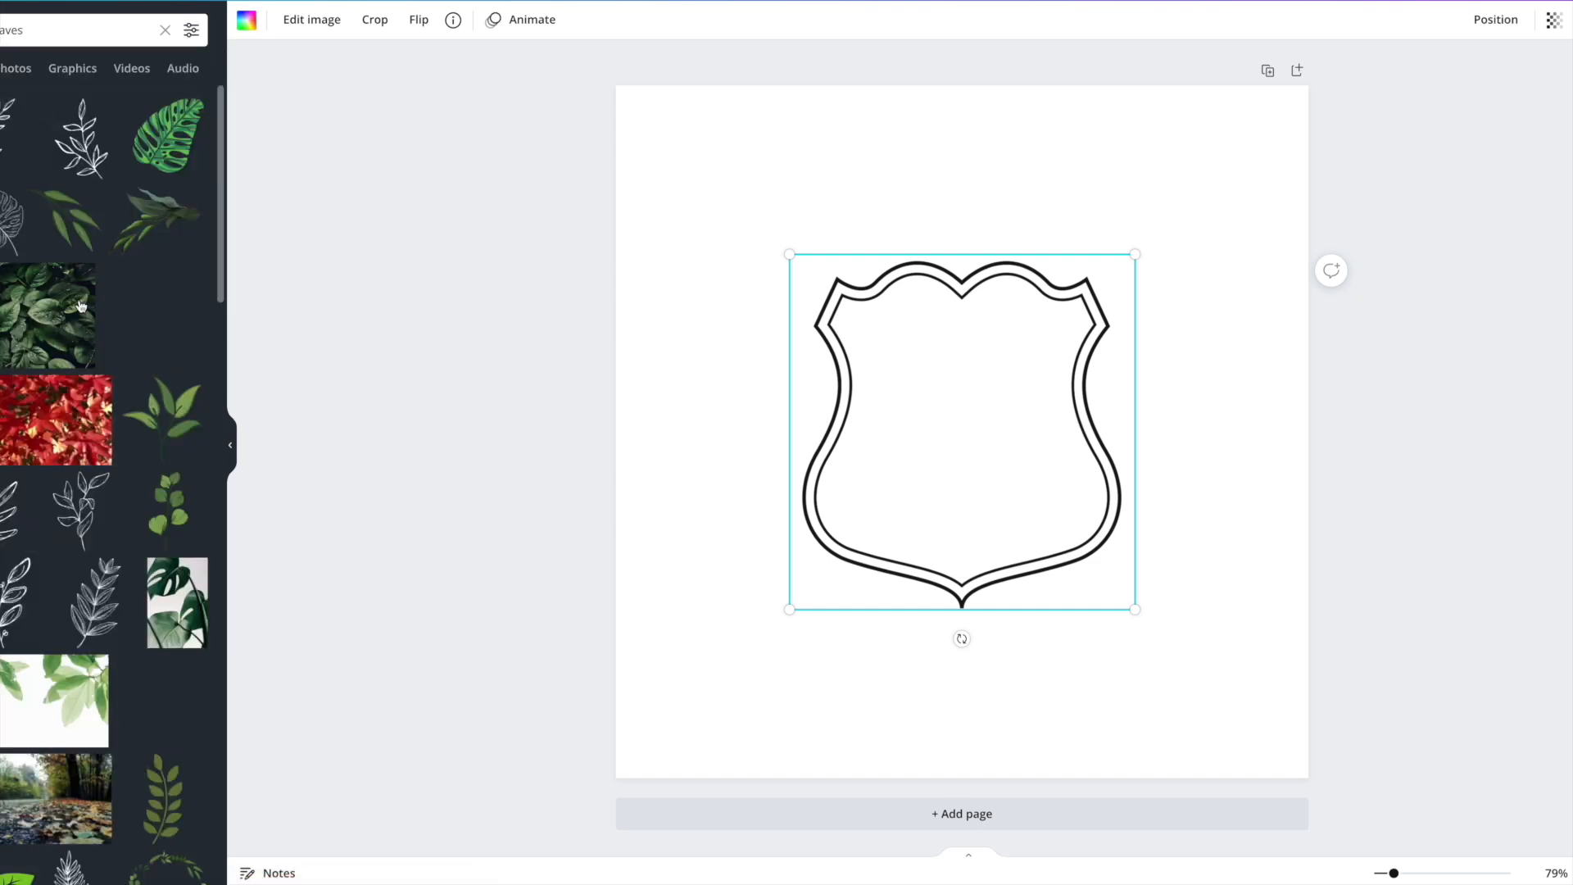
scroll(78, 318, "down", 5)
scroll(78, 318, "down", 7)
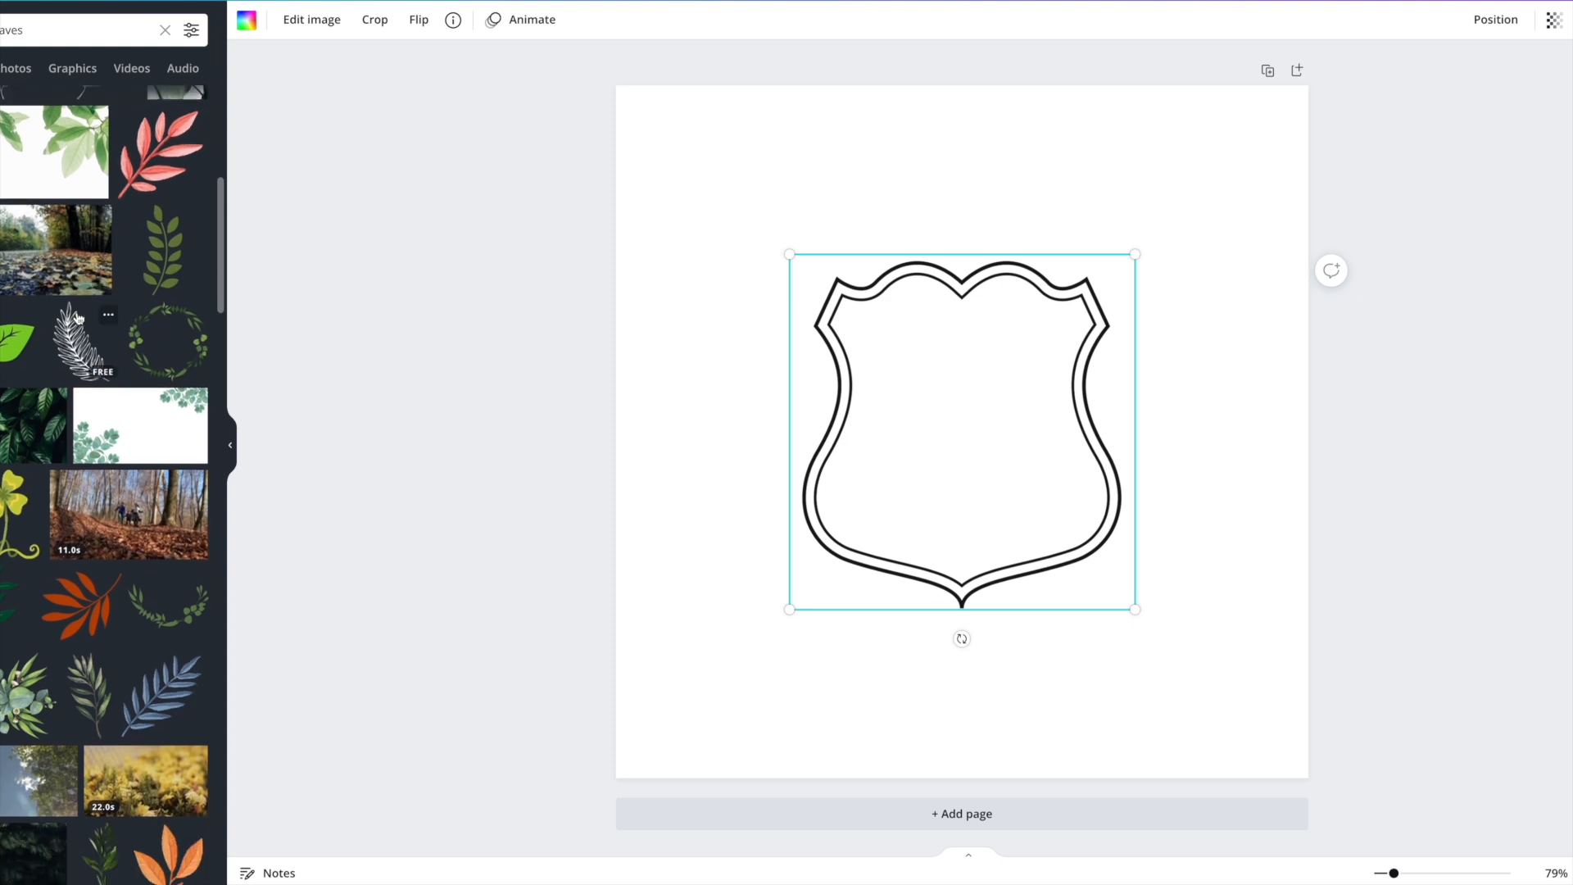
scroll(81, 318, "down", 8)
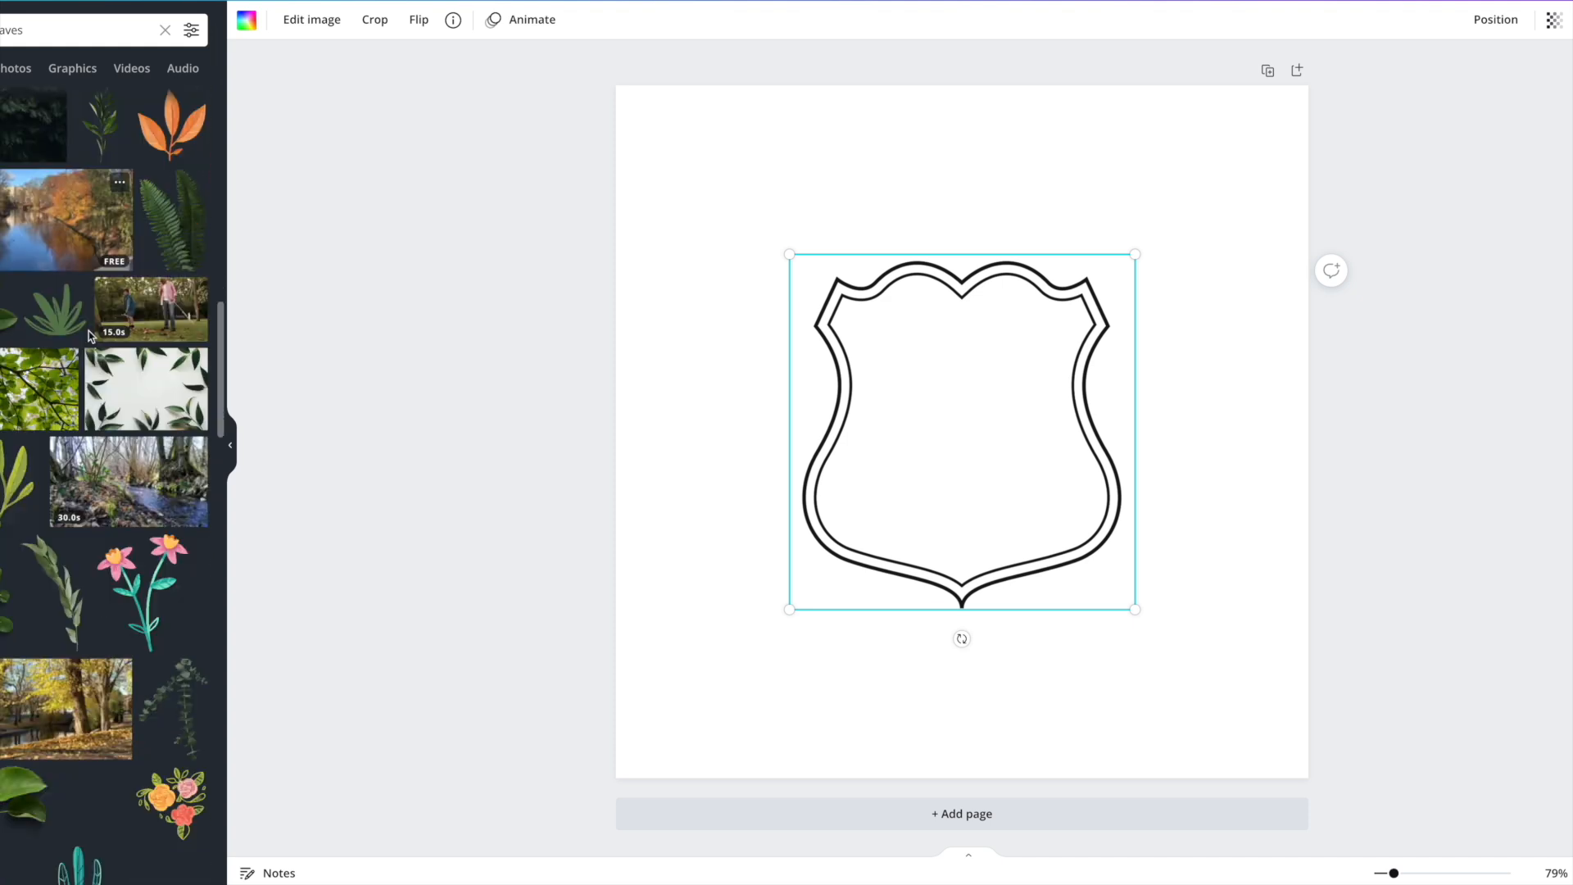
scroll(93, 337, "down", 6)
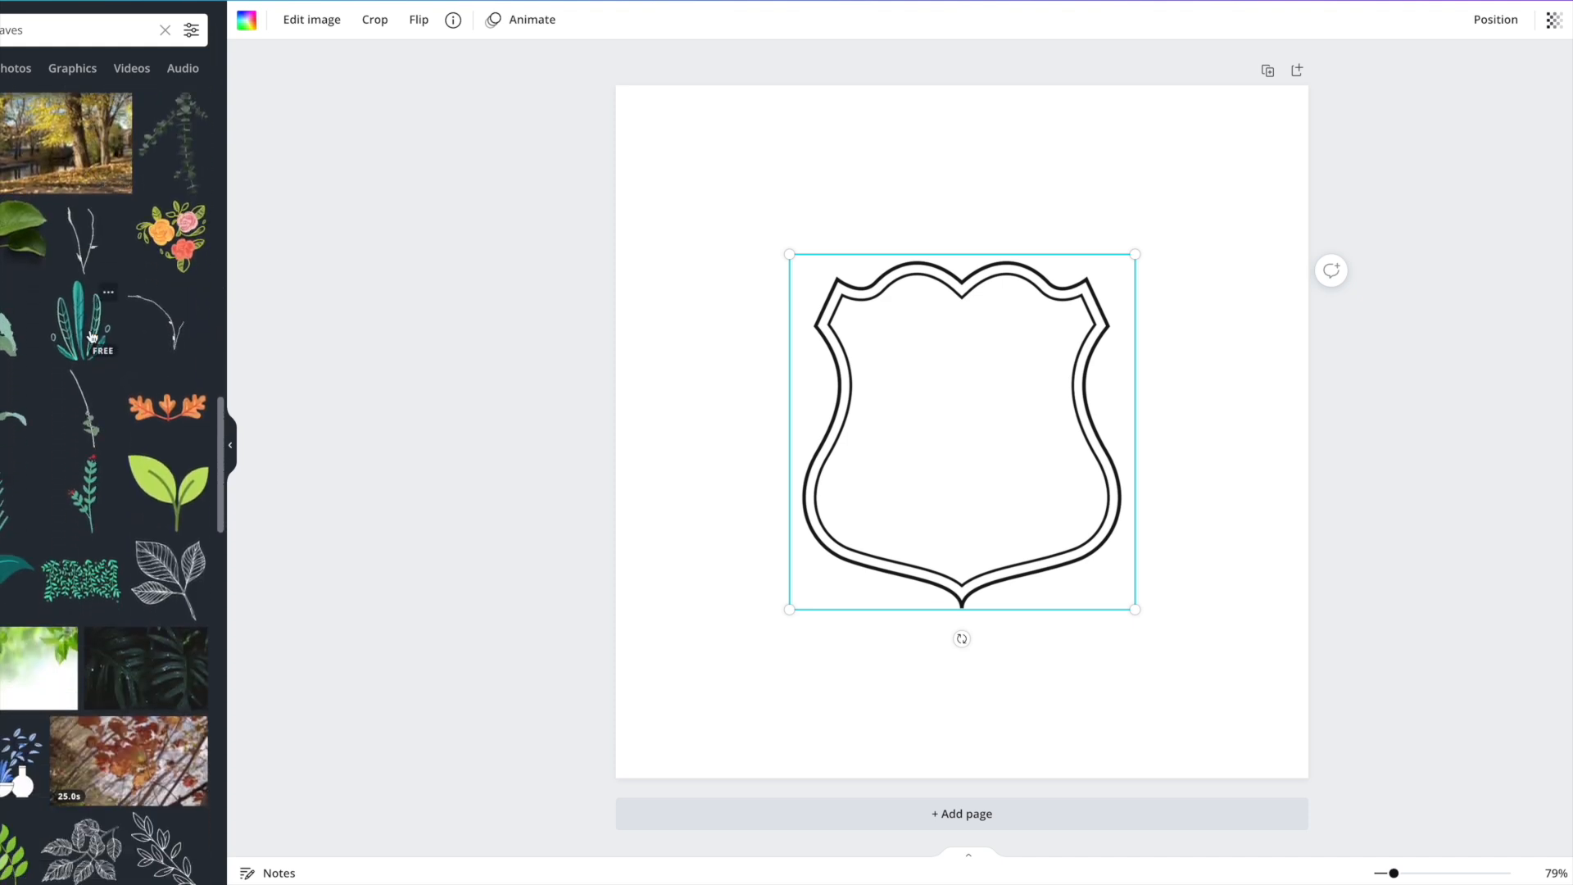
scroll(93, 337, "down", 8)
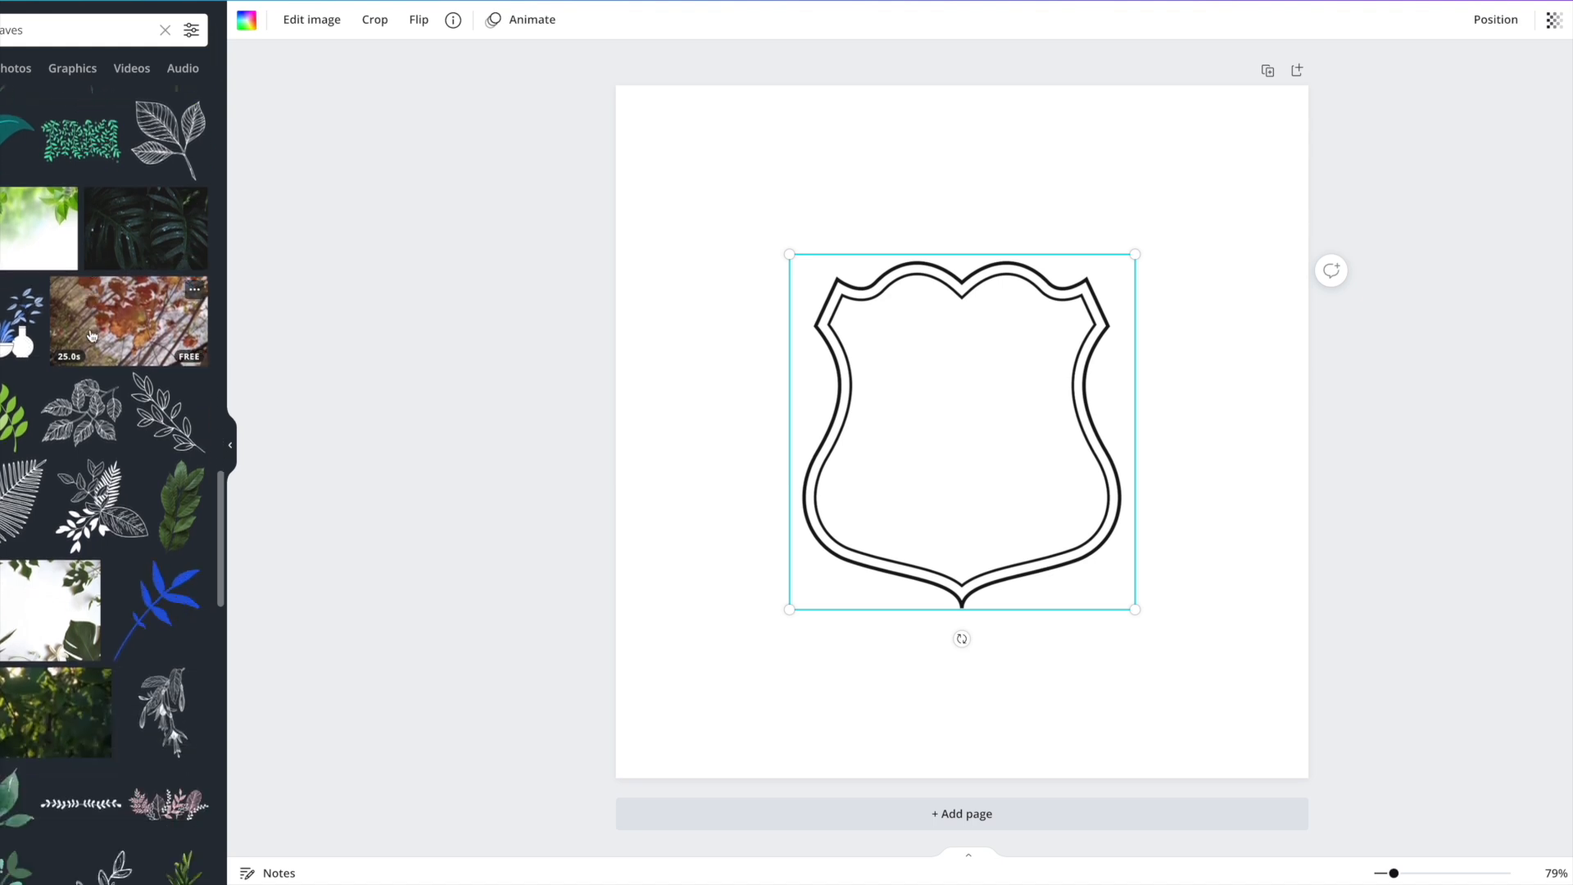
scroll(92, 333, "down", 8)
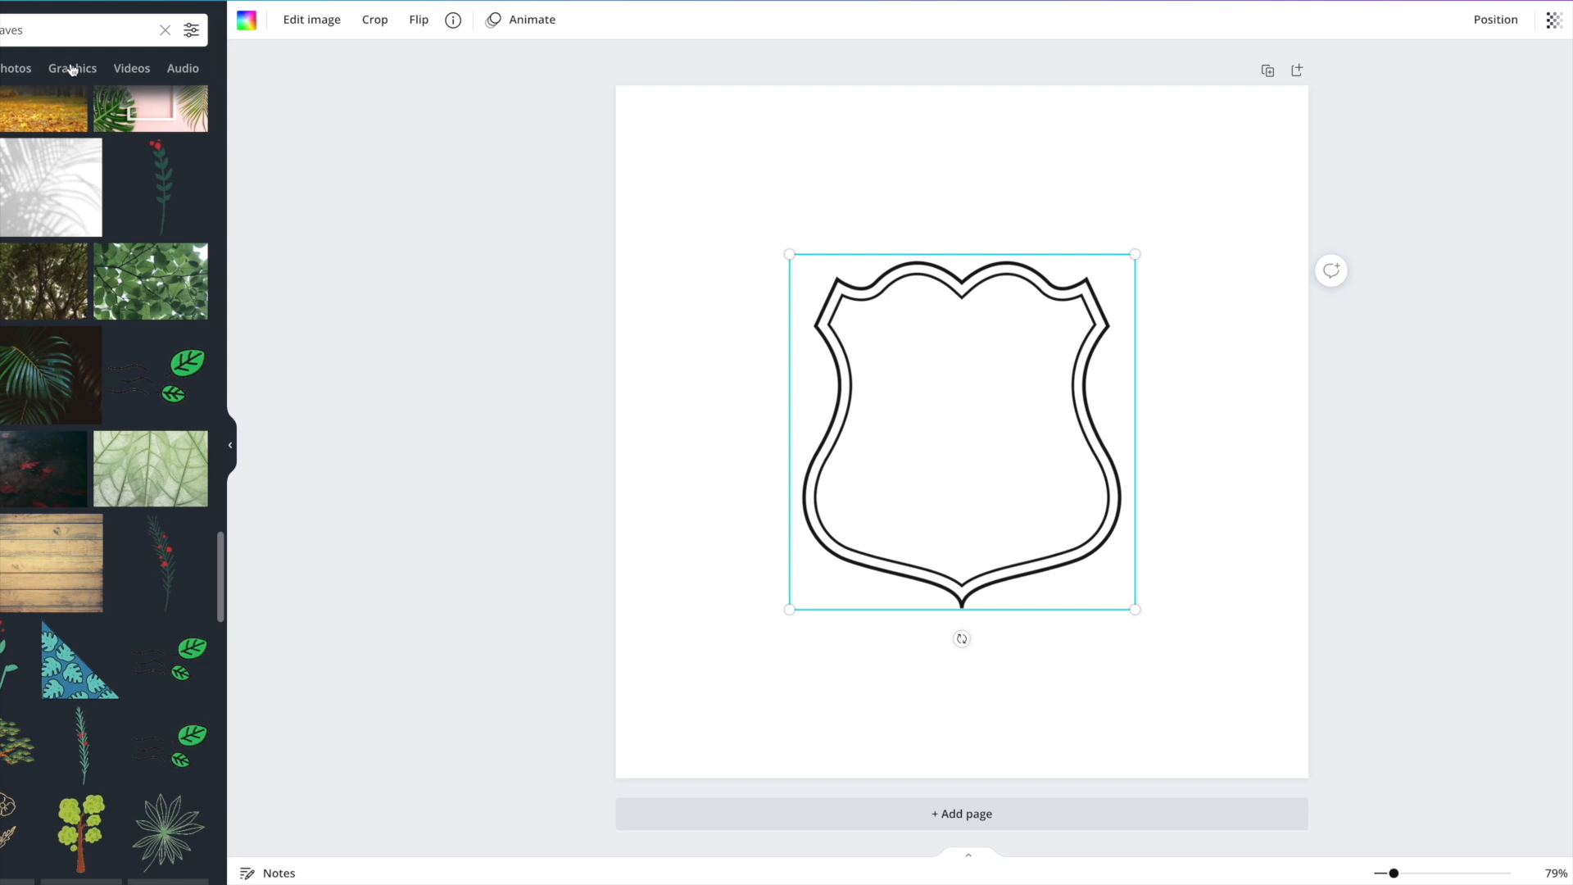
Filter the leaves results to Graphics and browse the leaf graphics.
left_click(70, 66)
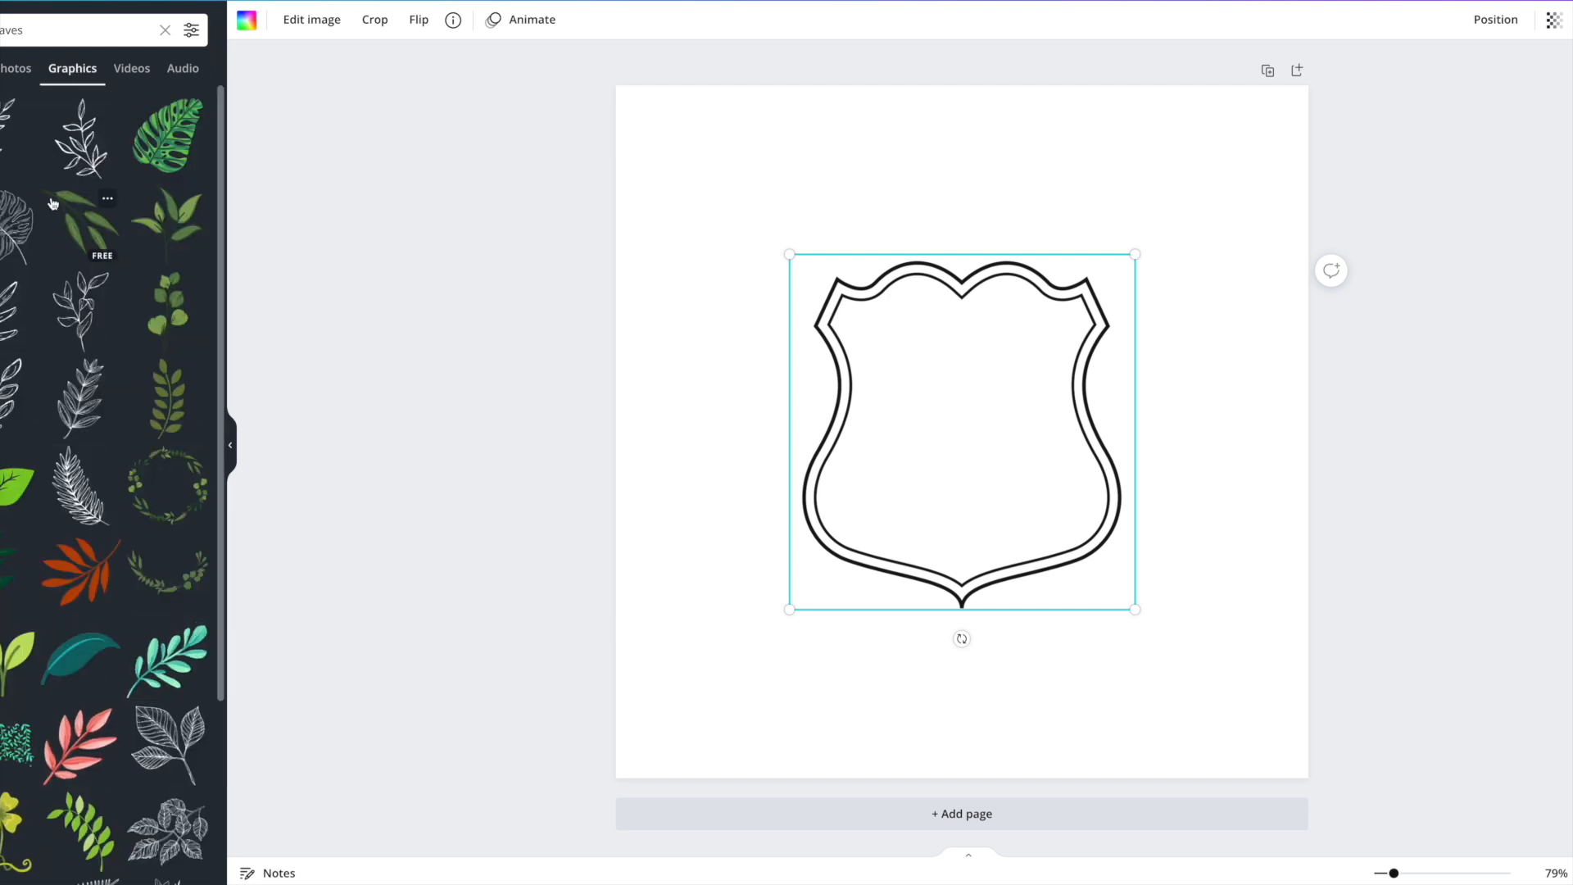
scroll(66, 286, "down", 5)
scroll(66, 286, "down", 8)
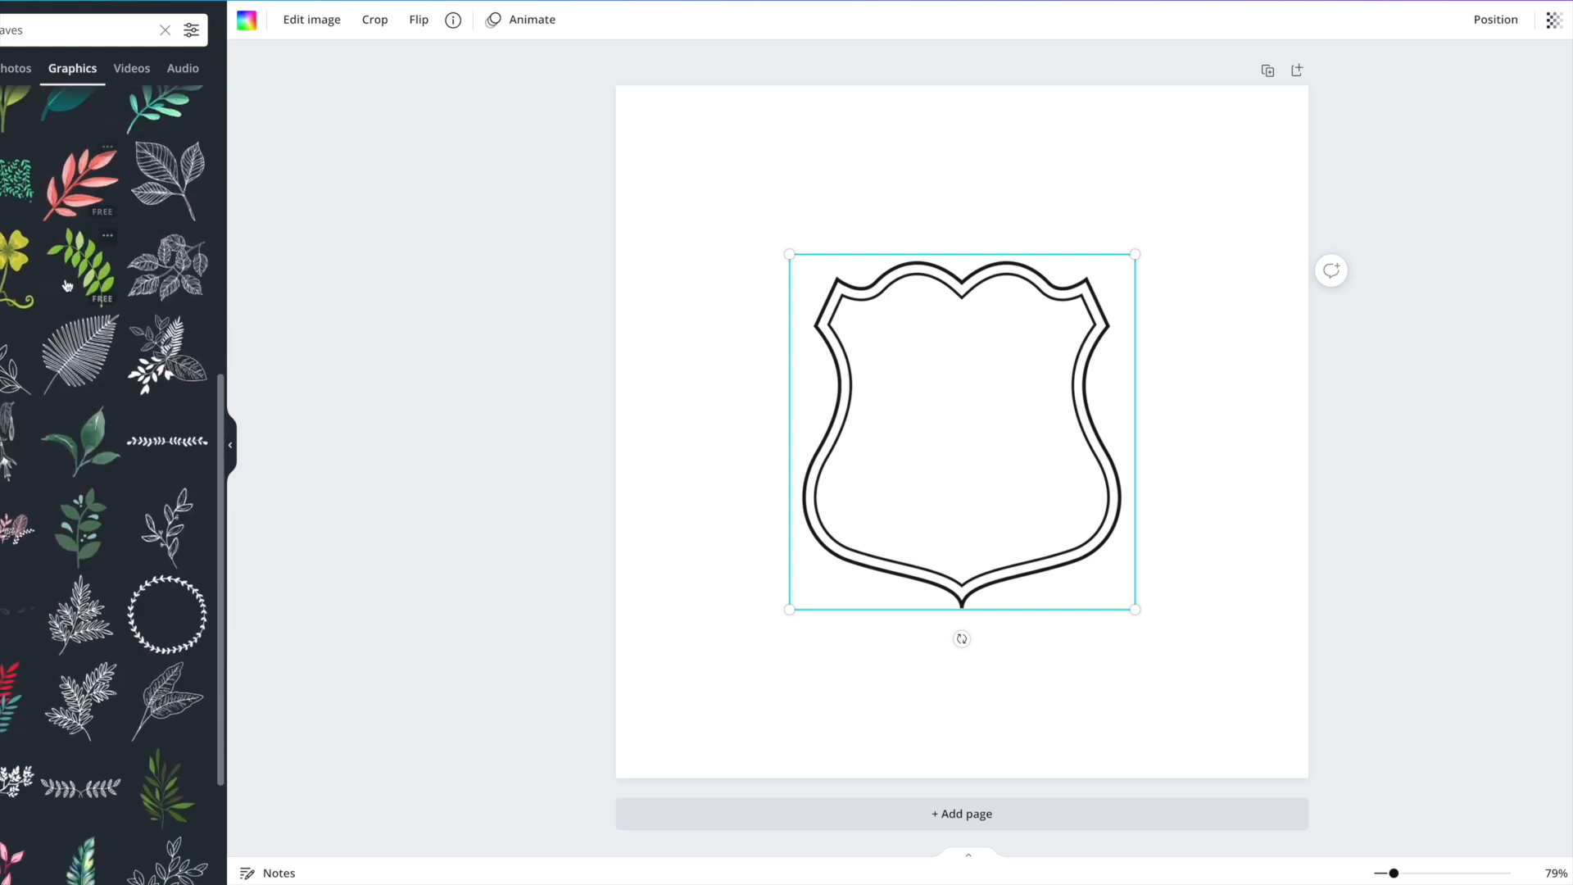
scroll(69, 283, "down", 10)
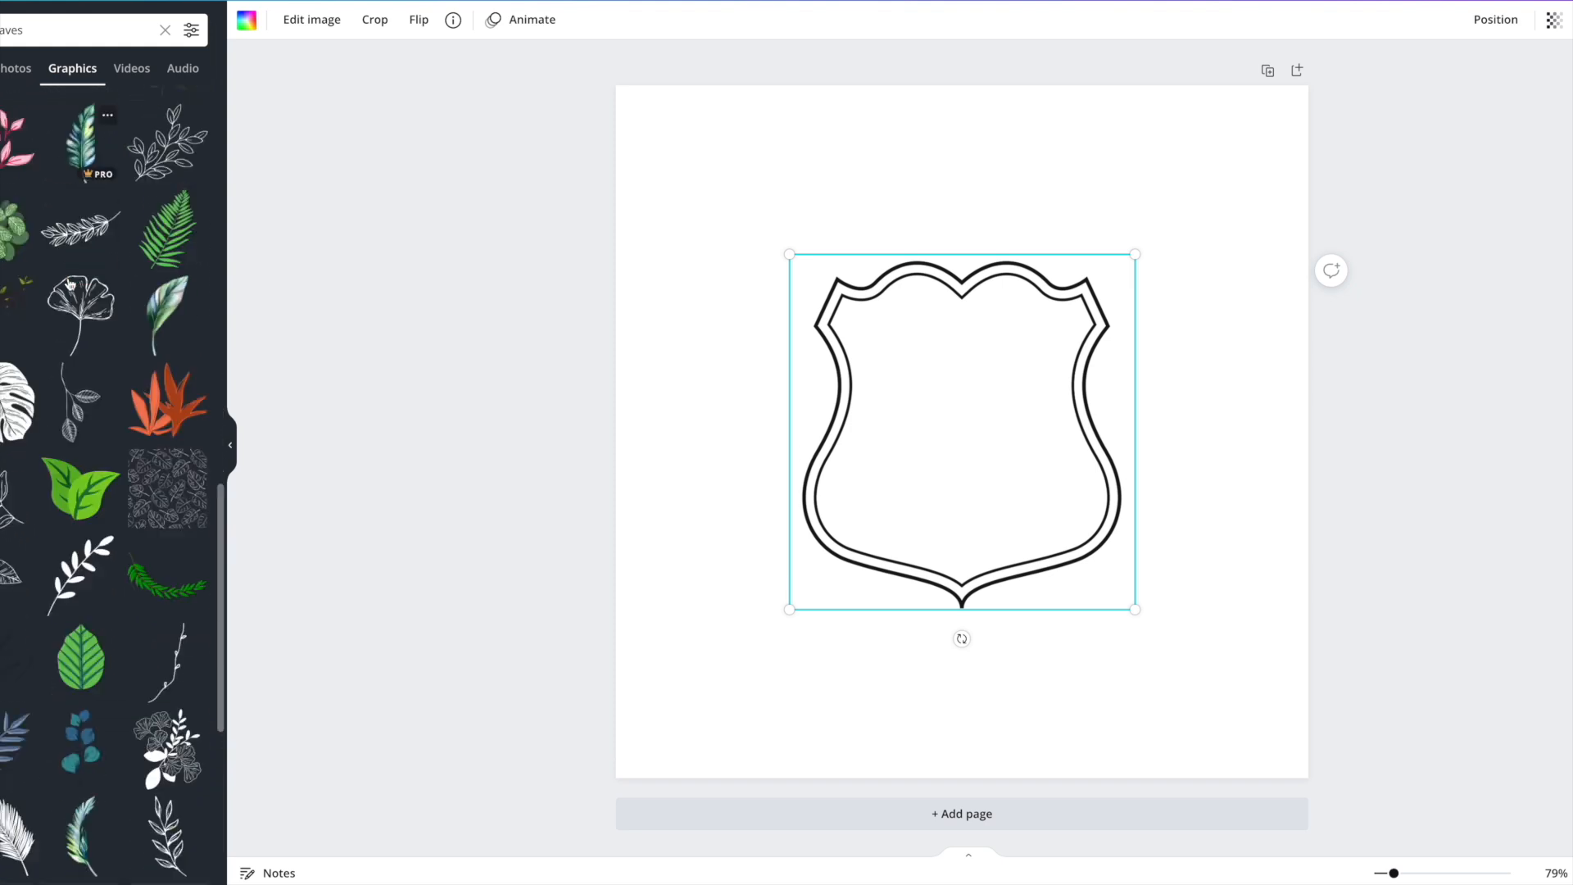
scroll(72, 282, "down", 10)
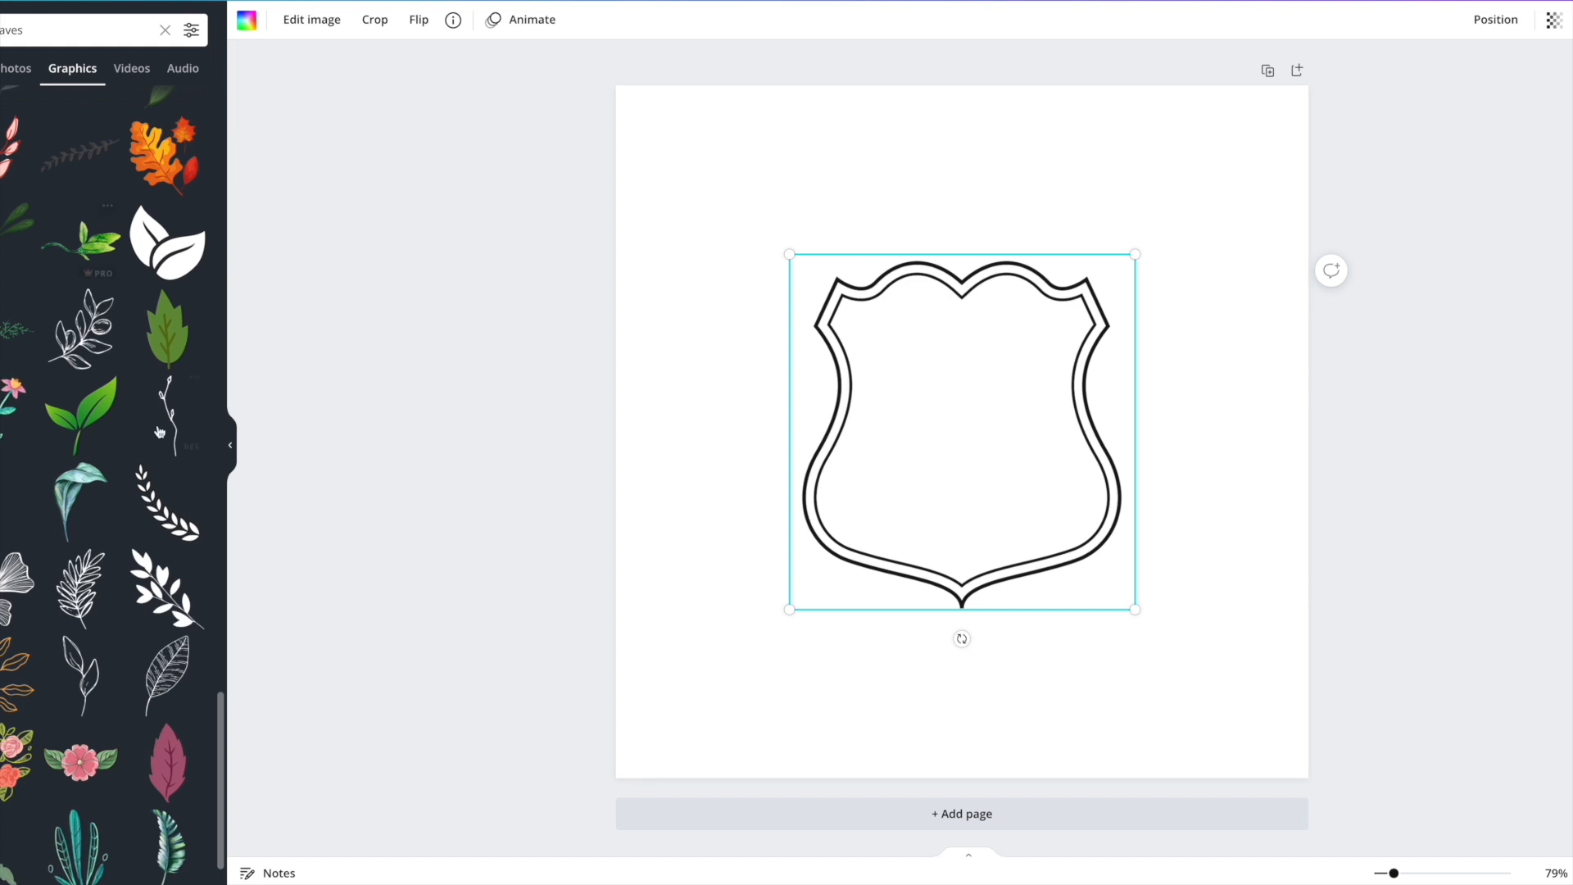
Add the outlined laurel branch, enlarge it and place it along the shield's lower left.
left_click(146, 492)
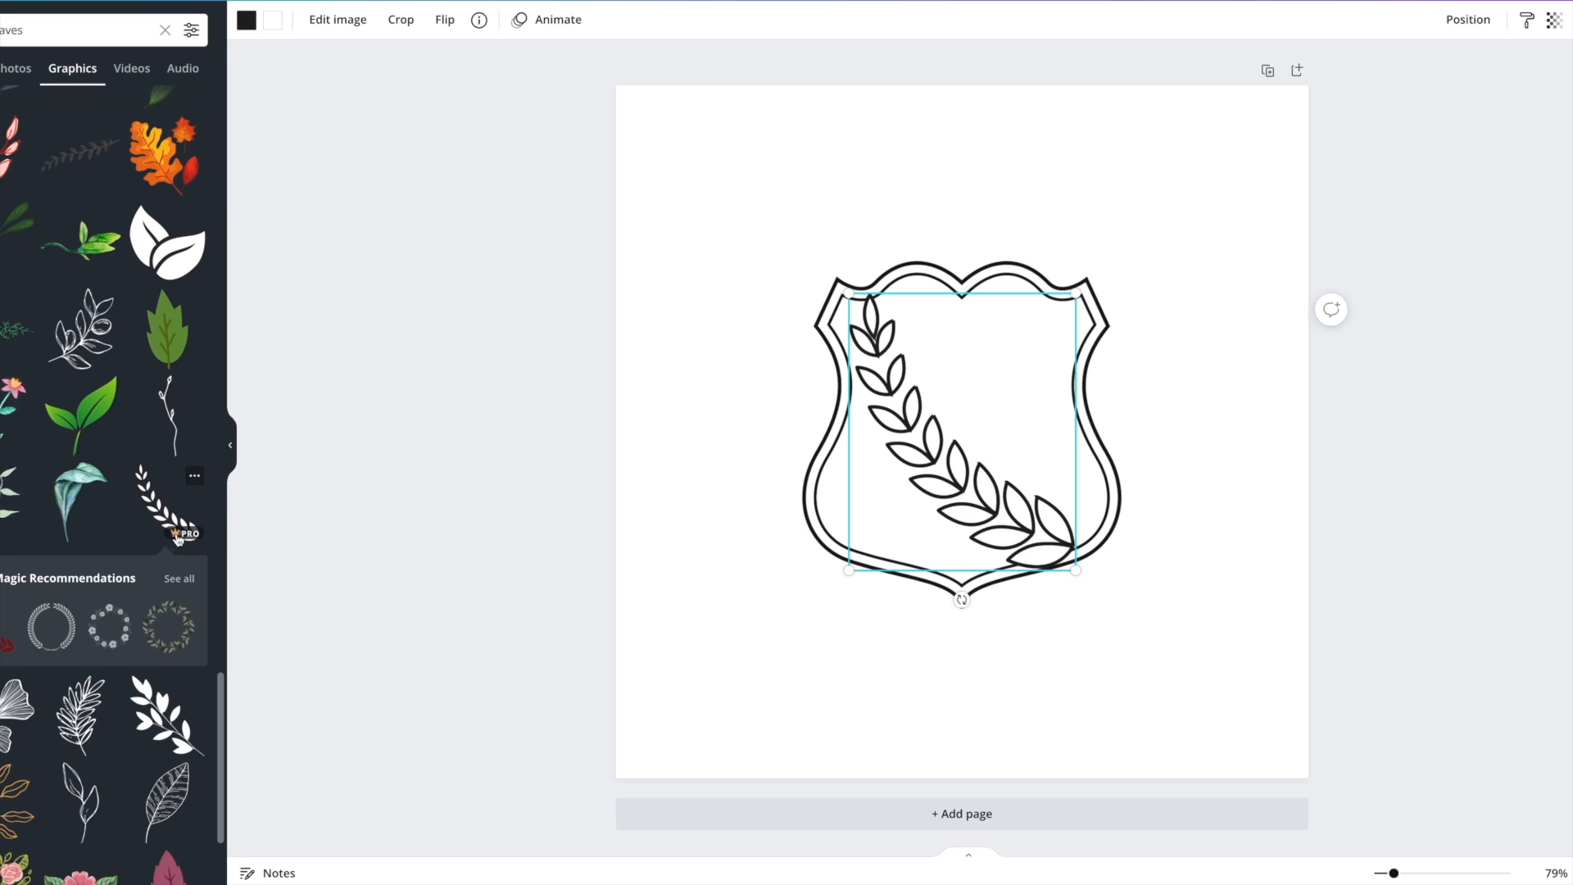
left_click_drag(949, 438, 786, 539)
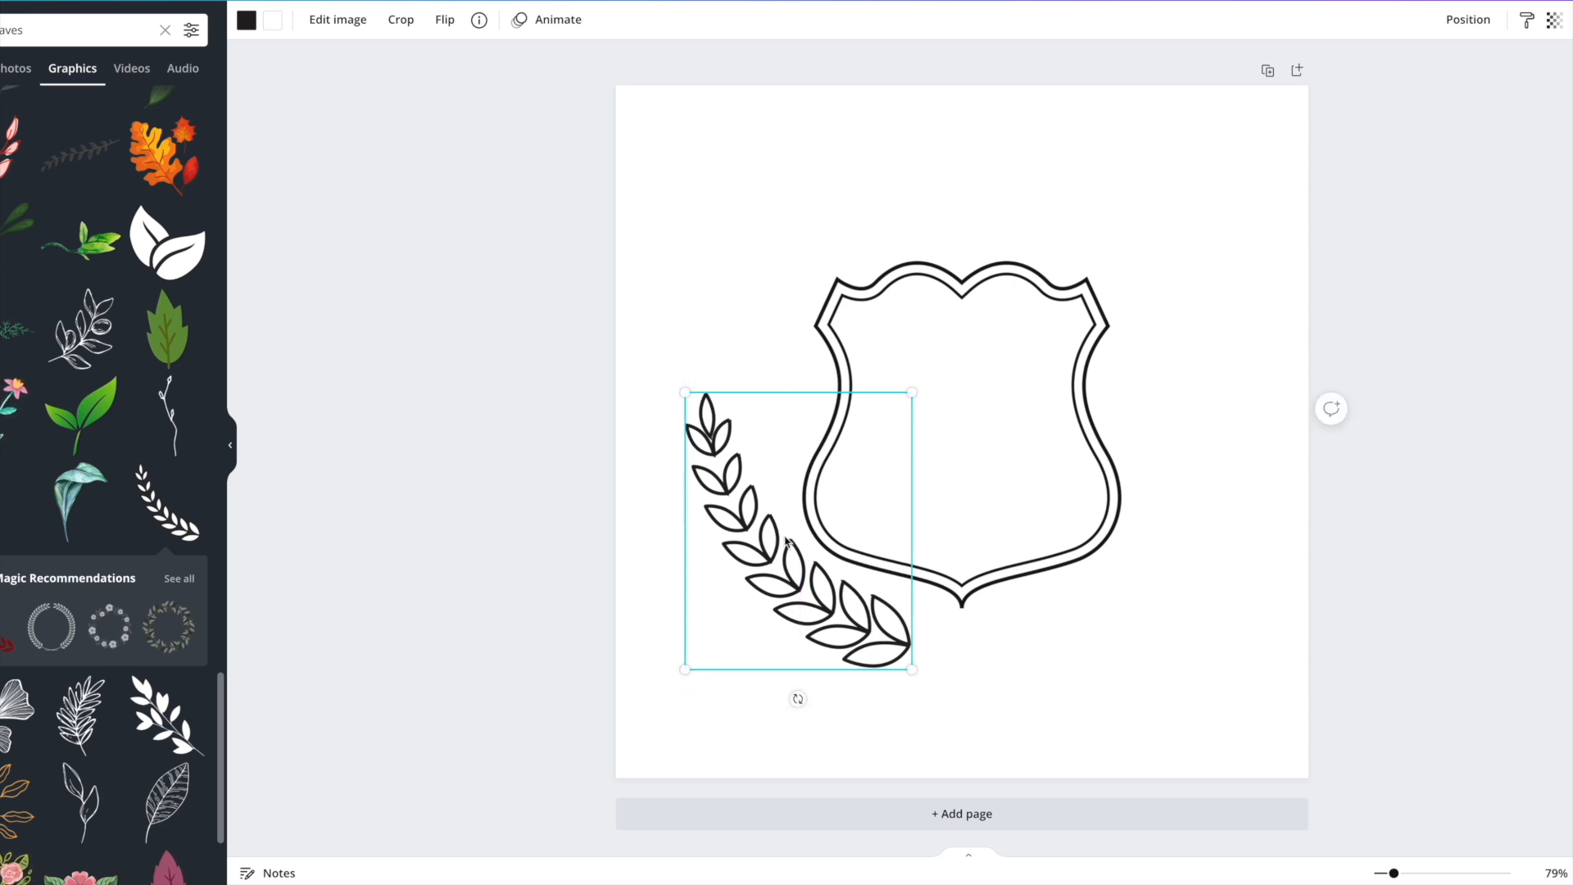
mouse_move(795, 573)
left_mouse_down()
mouse_move(807, 582)
mouse_move(769, 516)
mouse_move(798, 578)
left_mouse_up()
left_click(1036, 394)
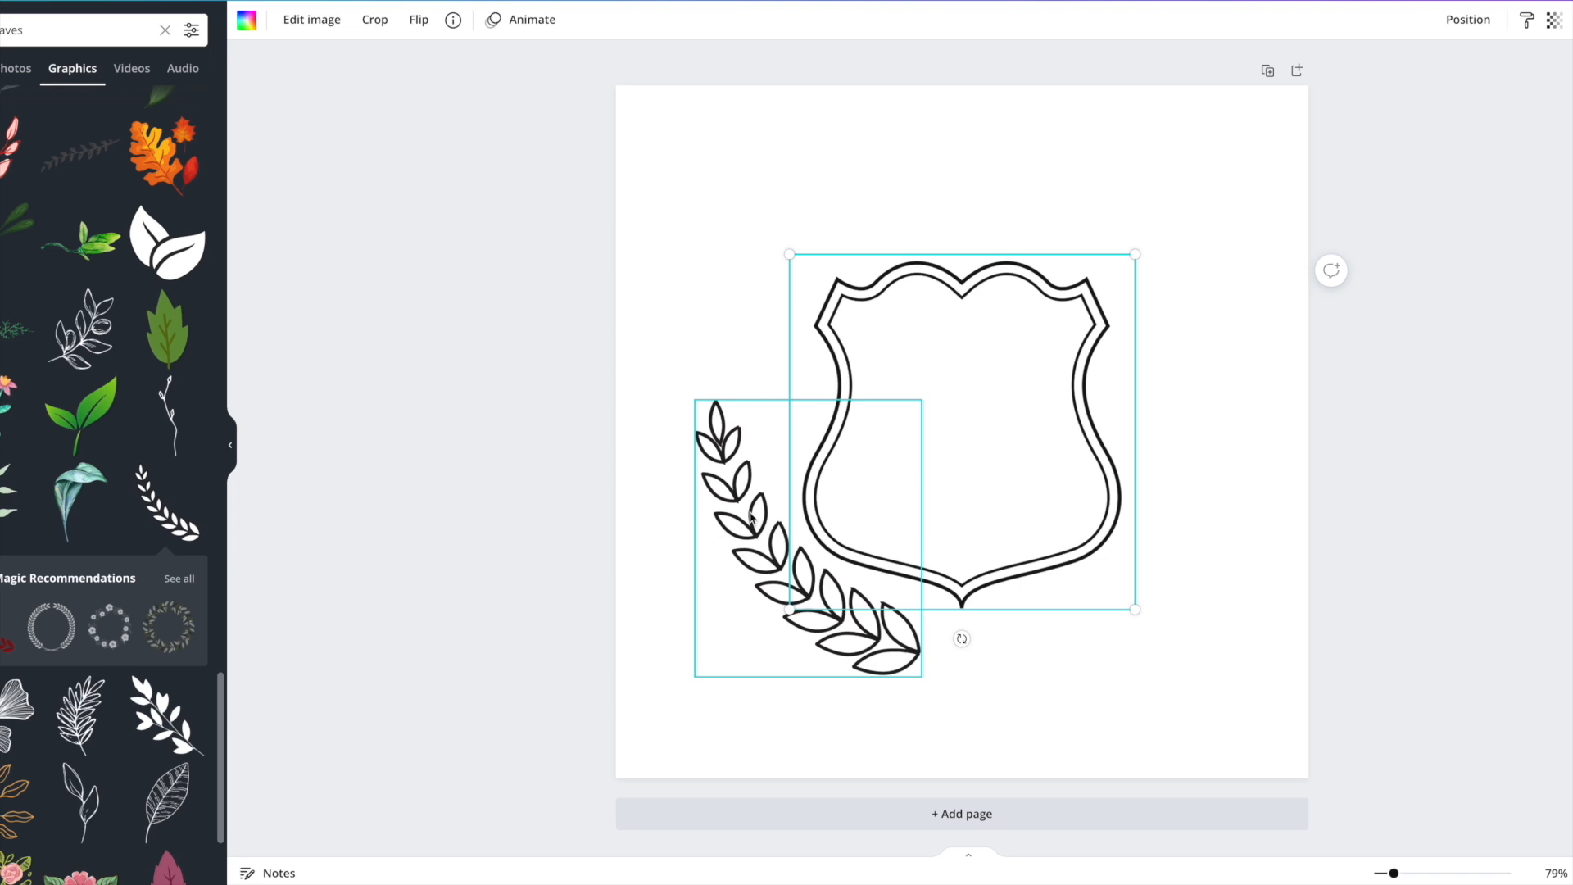
left_click(711, 430)
left_click_drag(696, 399, 667, 320)
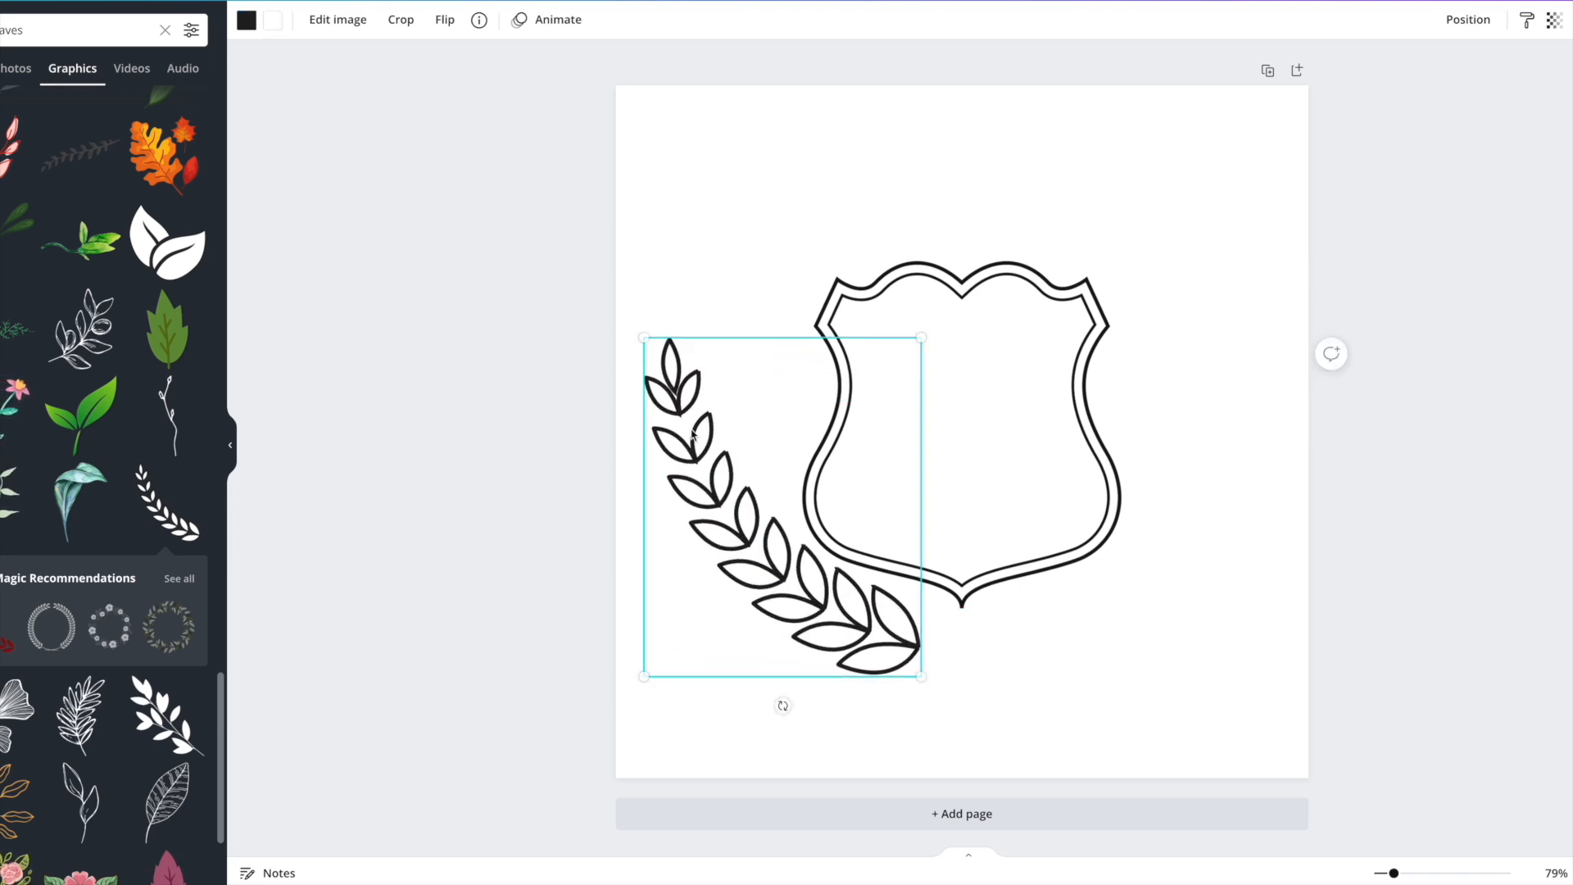
left_click_drag(708, 490, 721, 499)
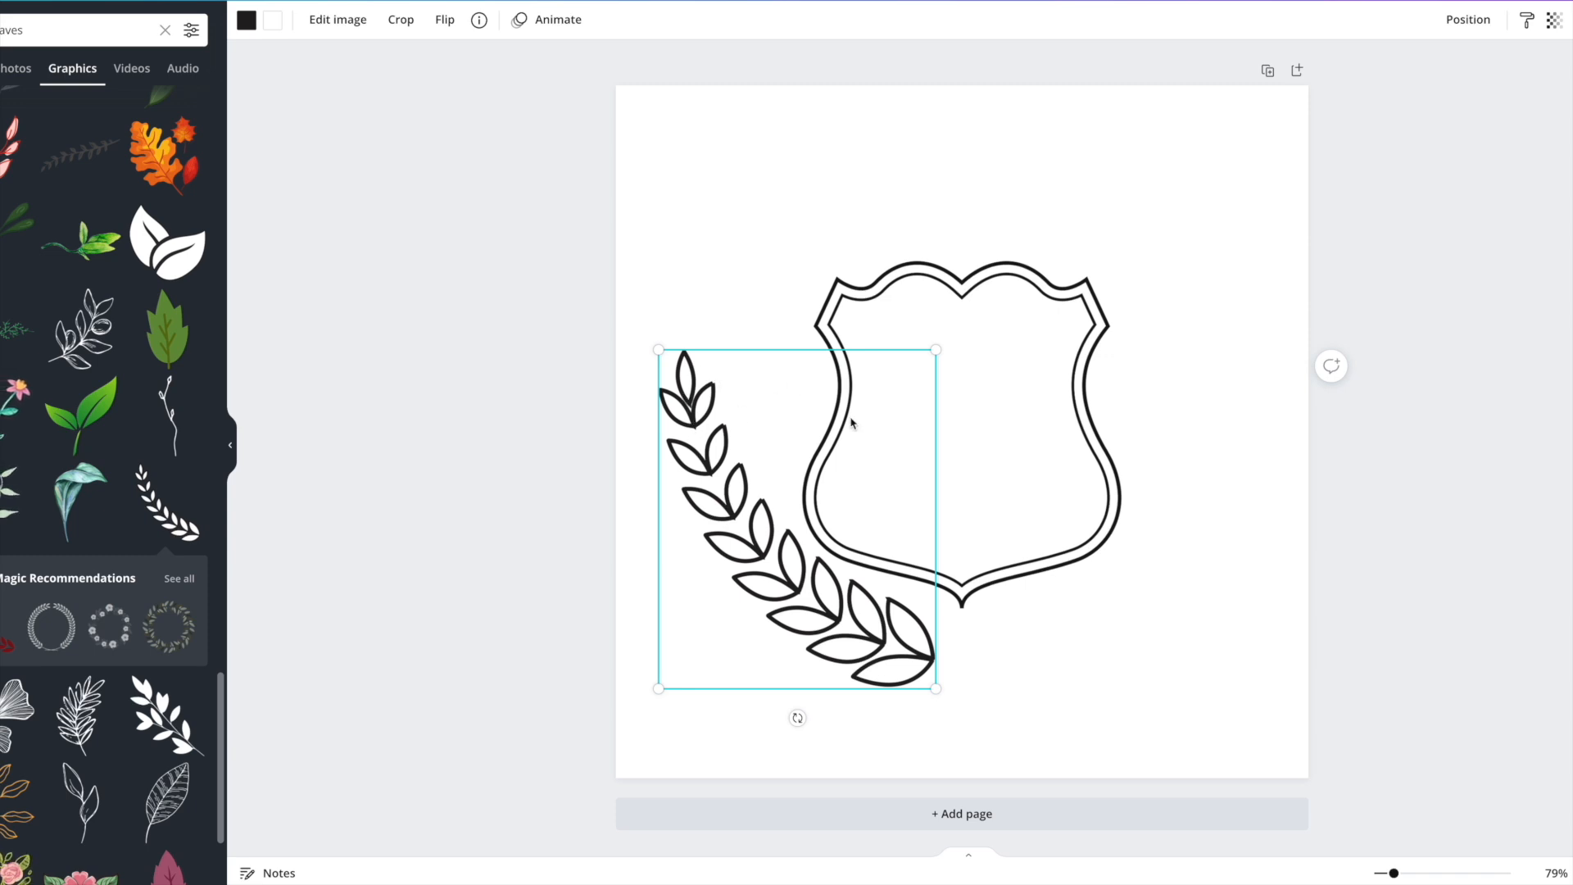
right_click(744, 488)
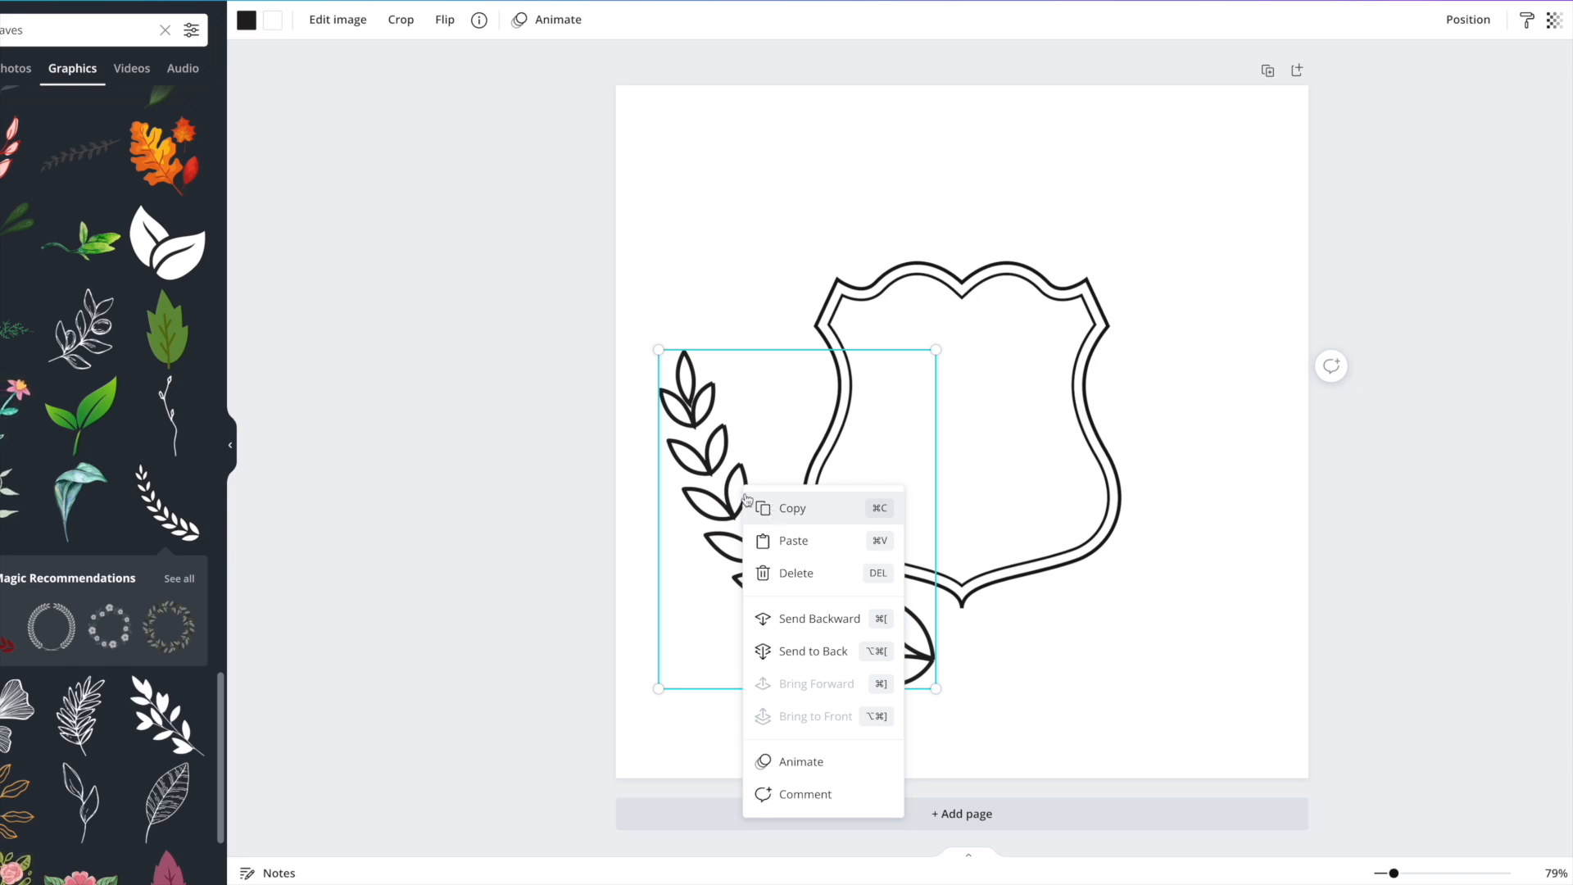
Duplicate the laurel, flip the copy horizontally onto the shield's right, and raise the shield.
key("super+v")
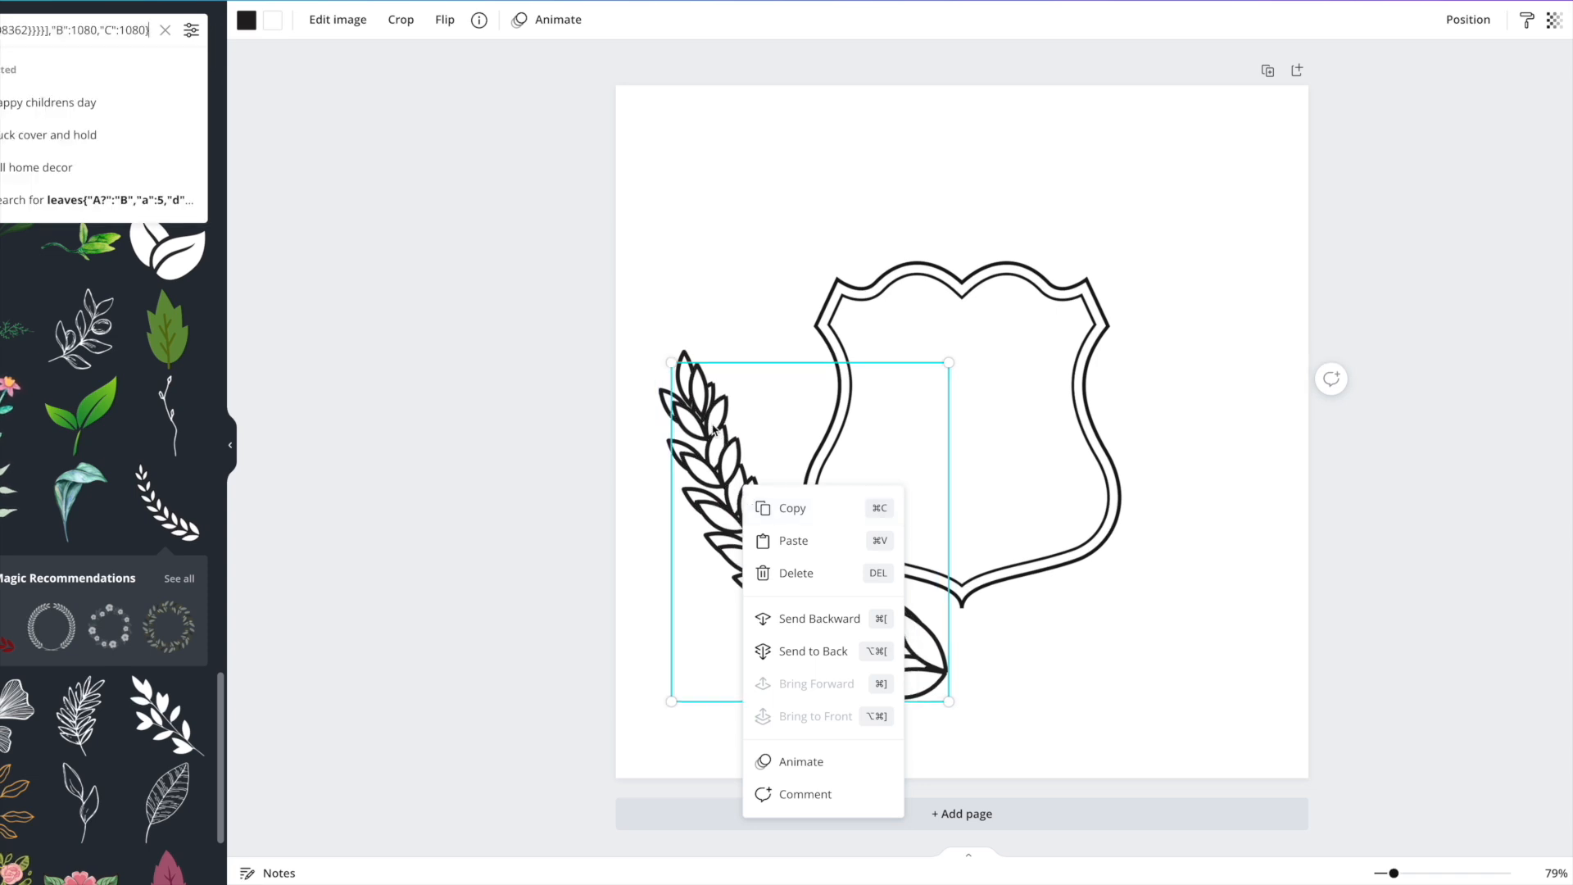
left_click(680, 287)
left_click_drag(710, 422, 899, 402)
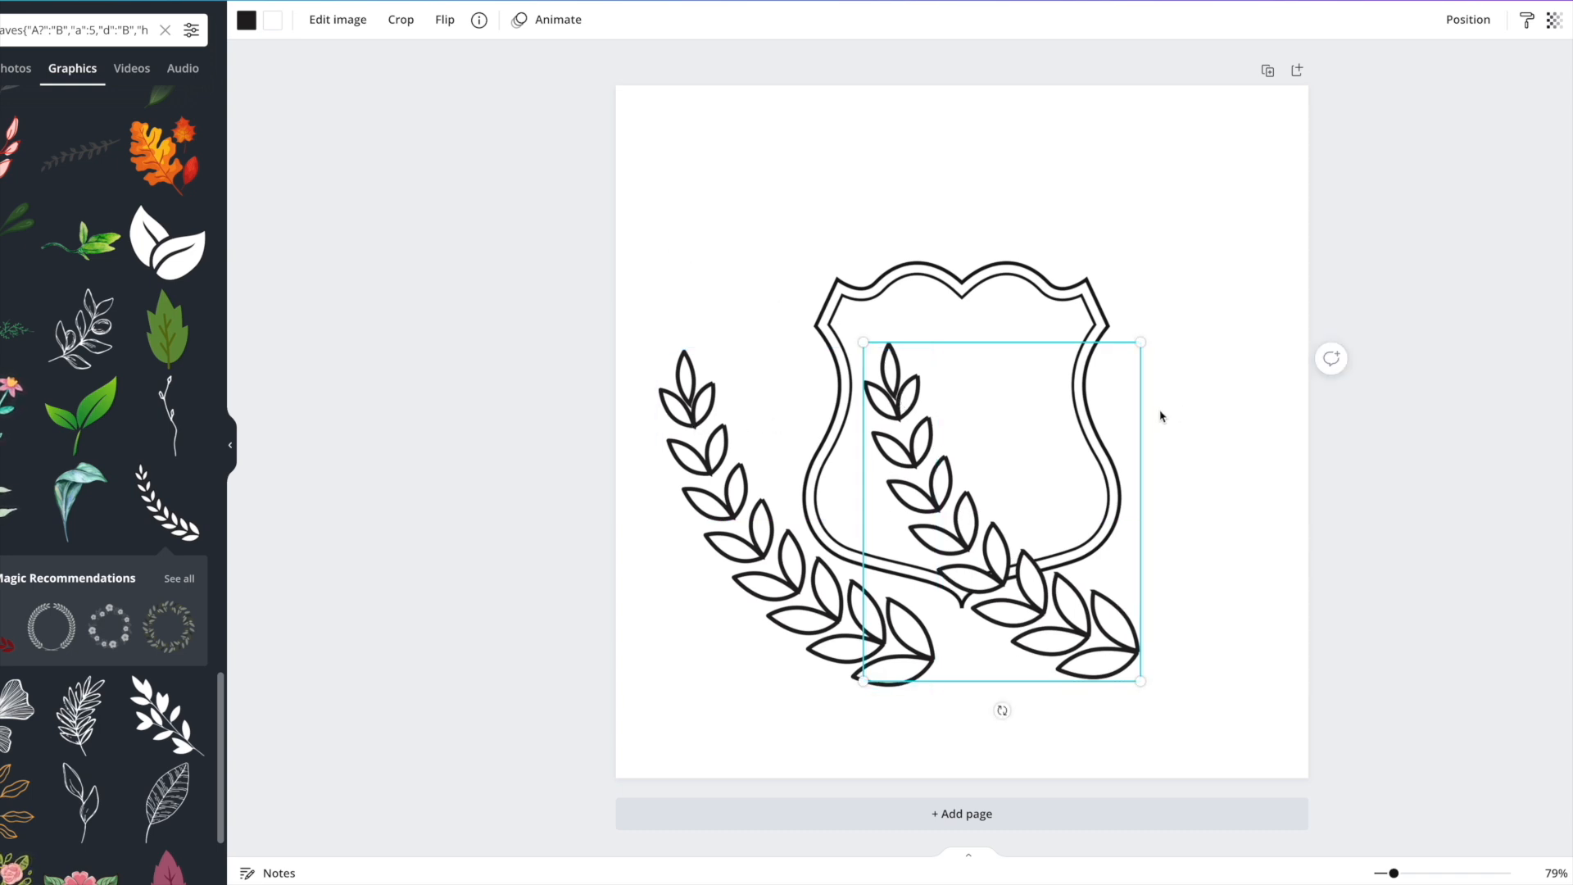
left_click(440, 27)
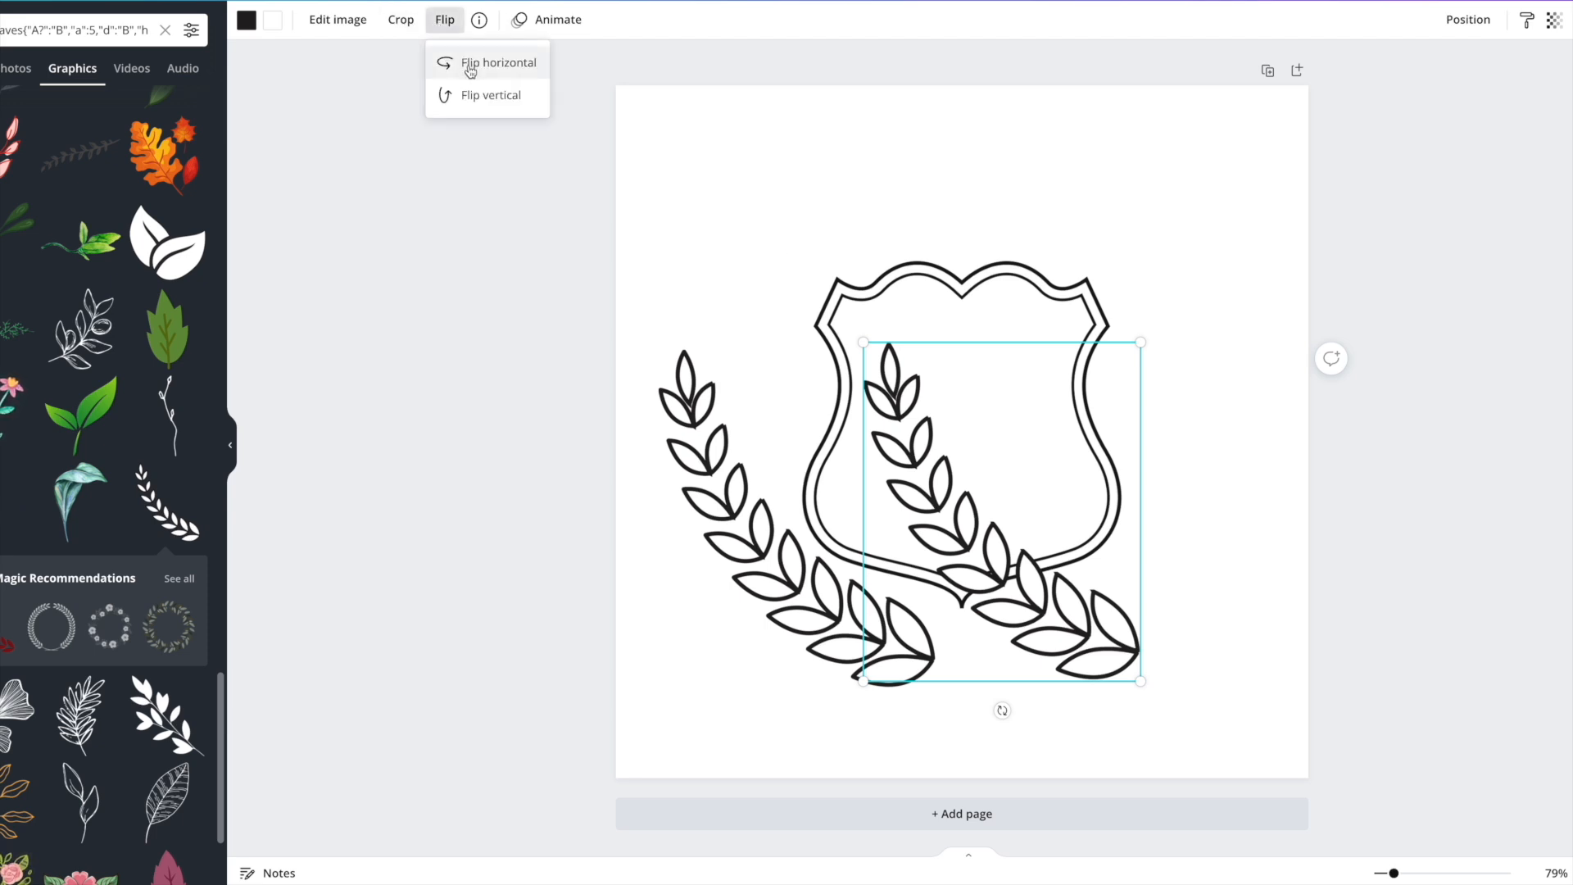
left_click(470, 69)
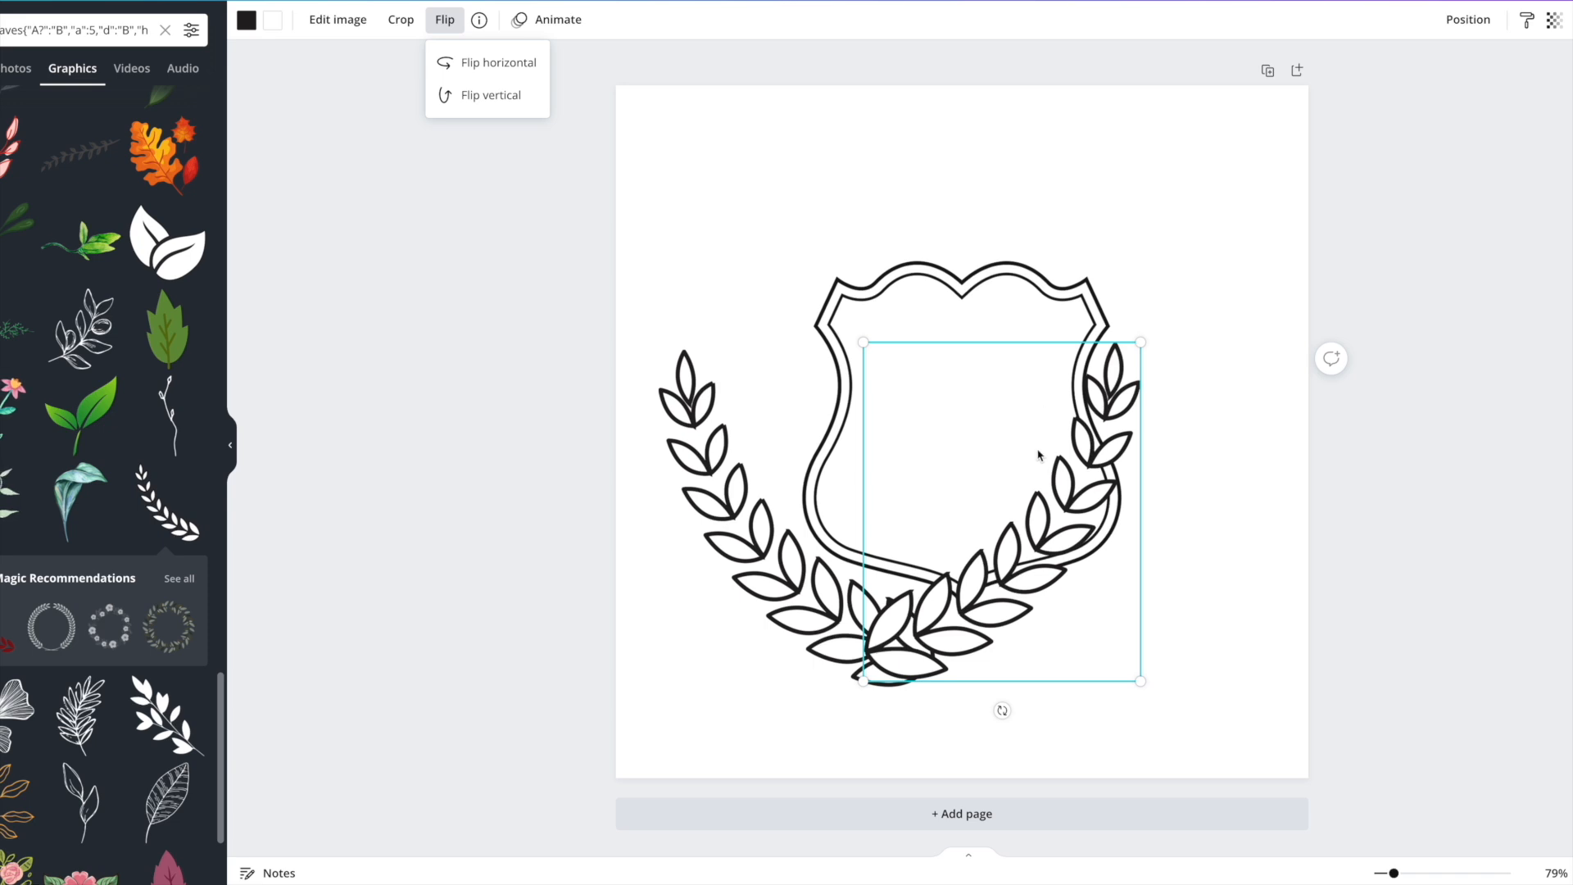
left_click_drag(1072, 529, 1119, 526)
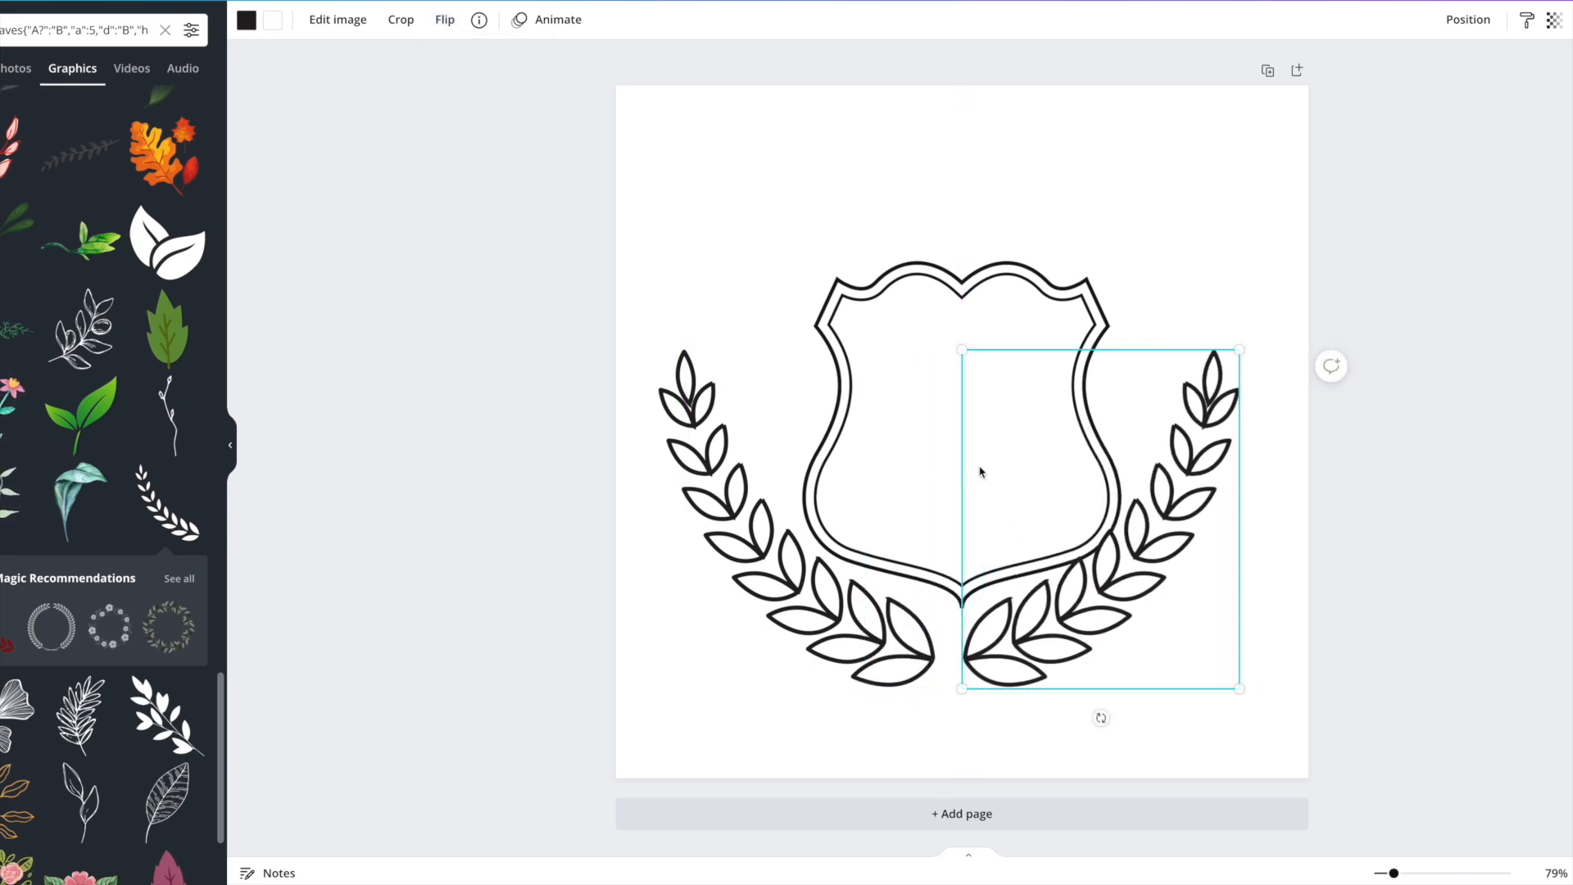
left_click(950, 321)
left_click_drag(947, 312, 942, 293)
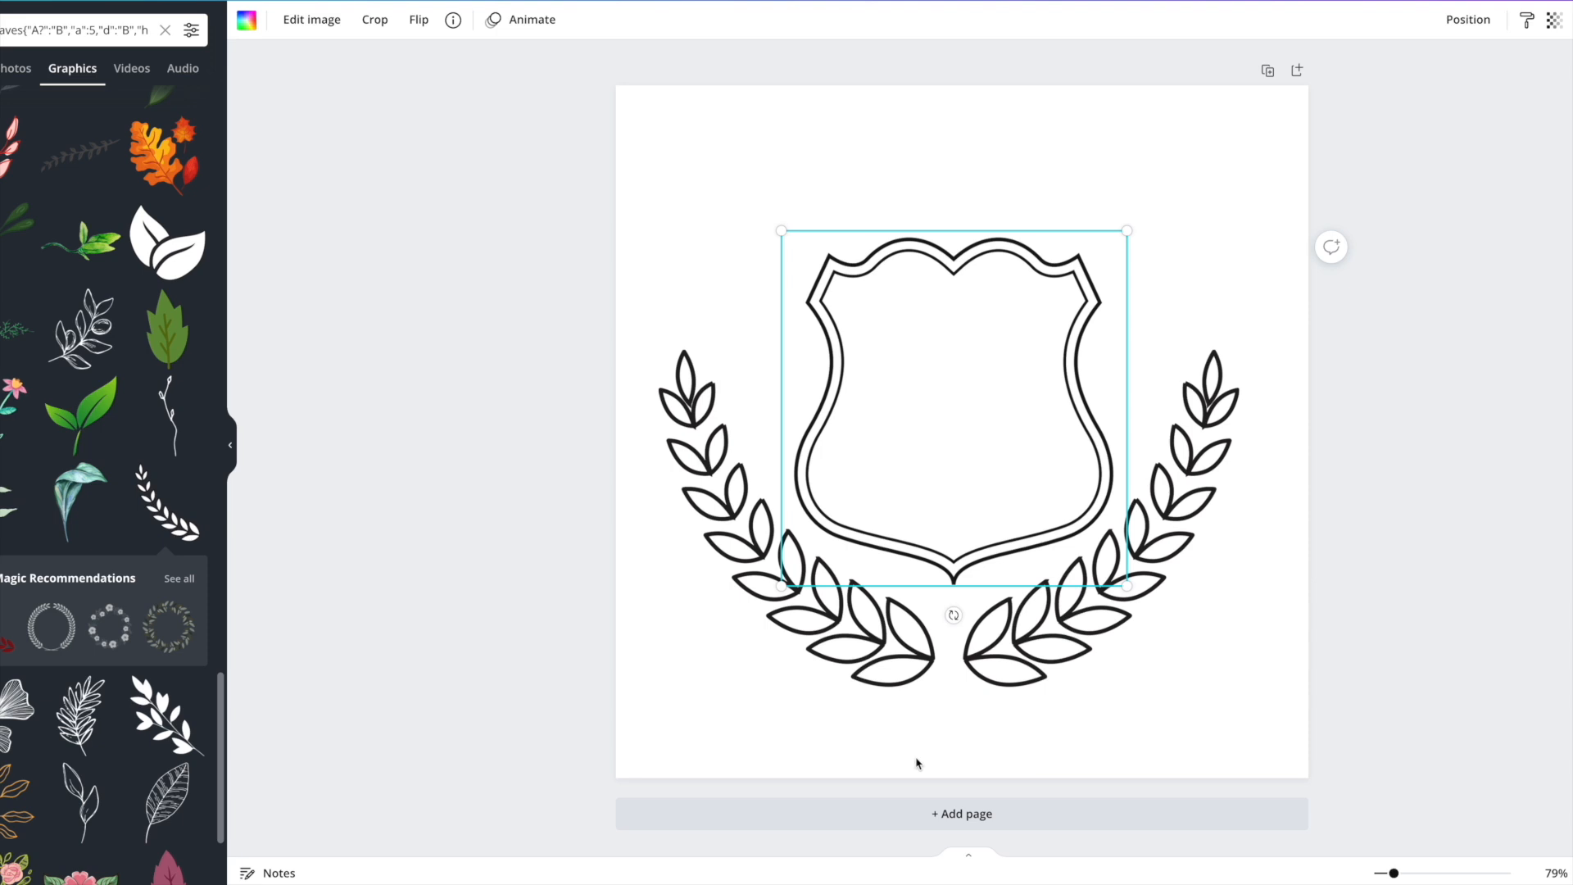
Select both laurel branches and group them into one wreath.
left_click(823, 751)
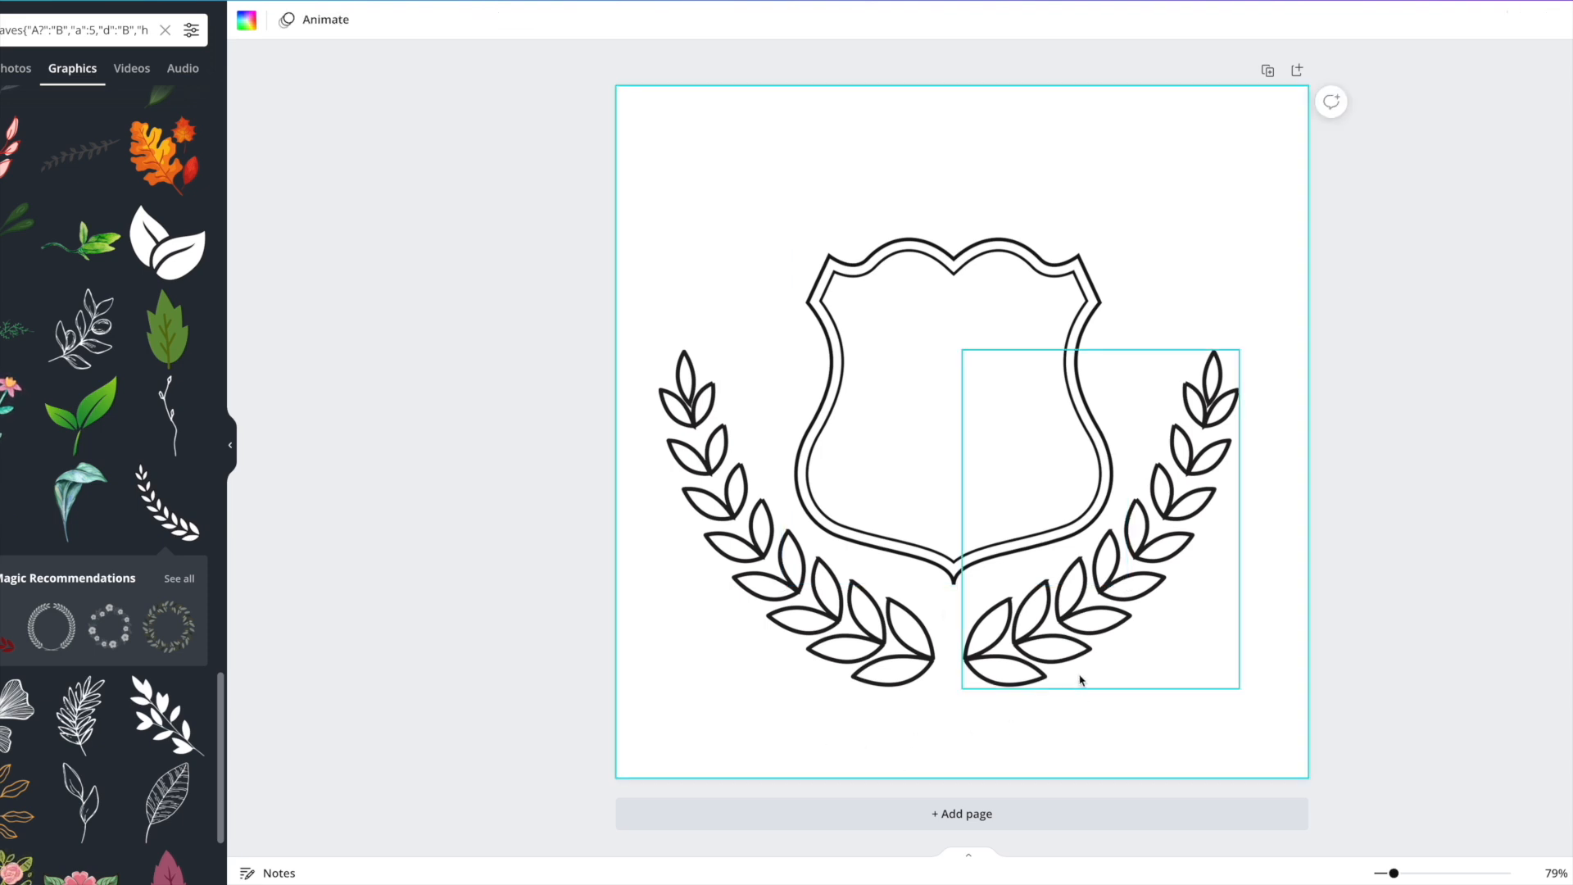
left_click(1075, 632)
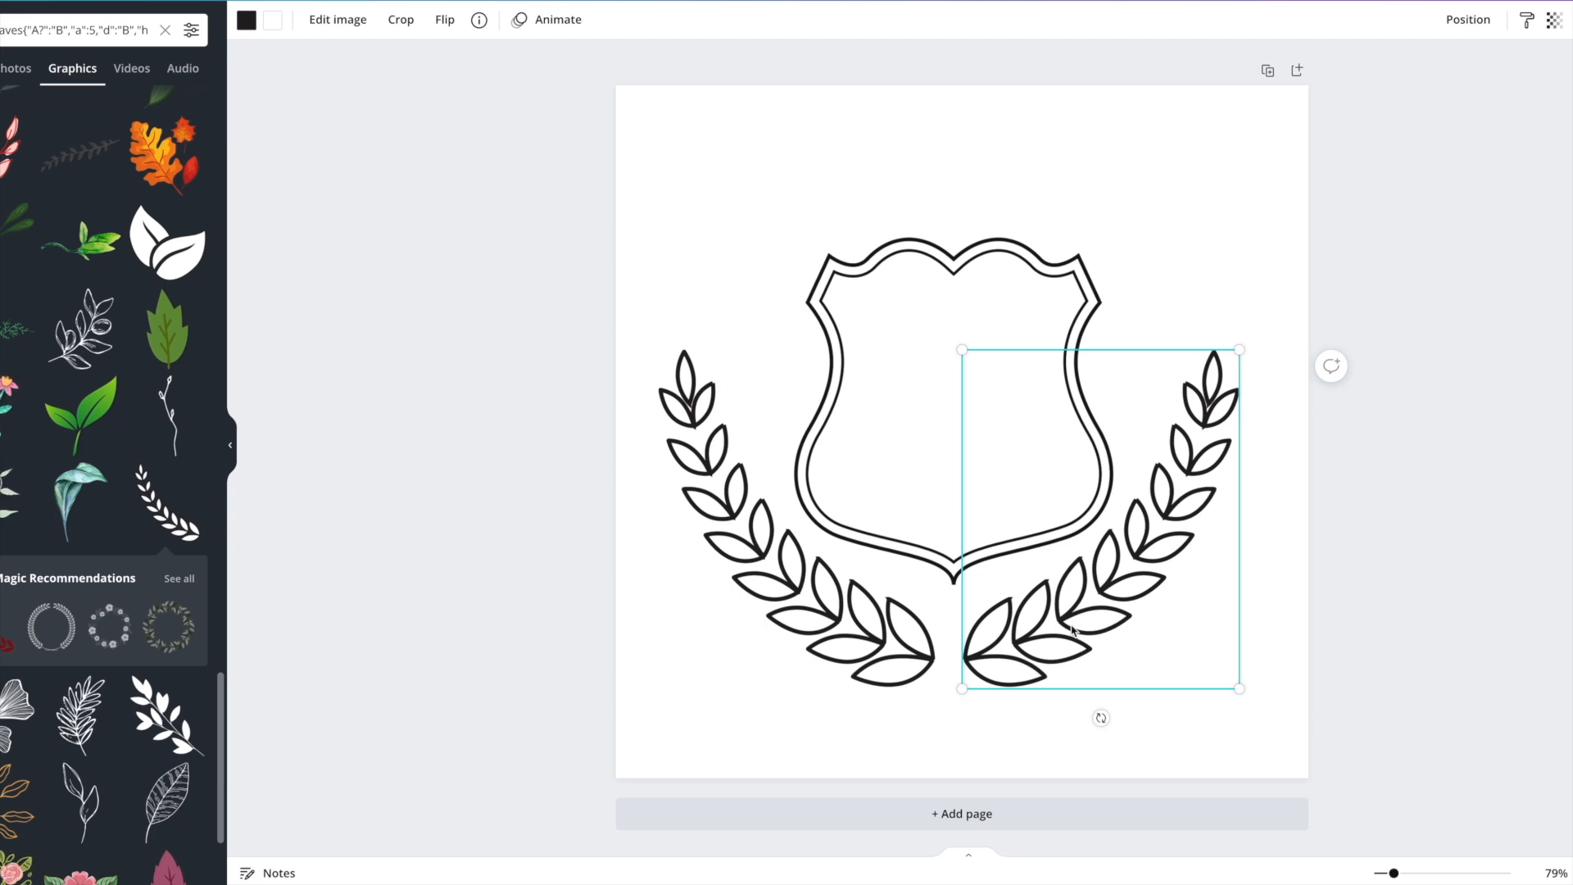
left_click(764, 614, "shift")
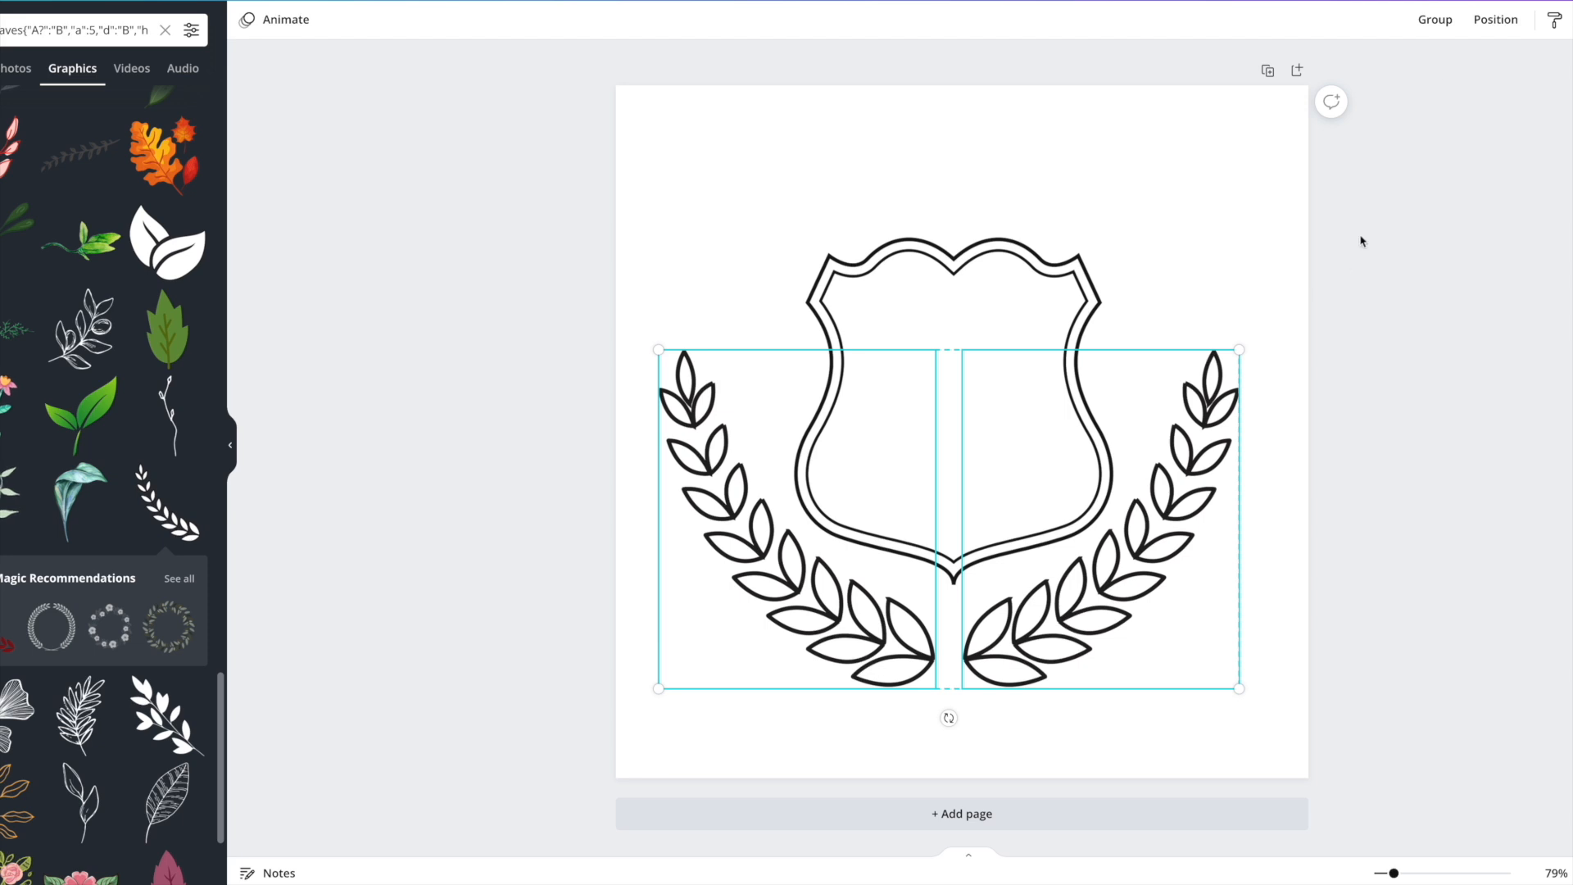
left_click(1427, 25)
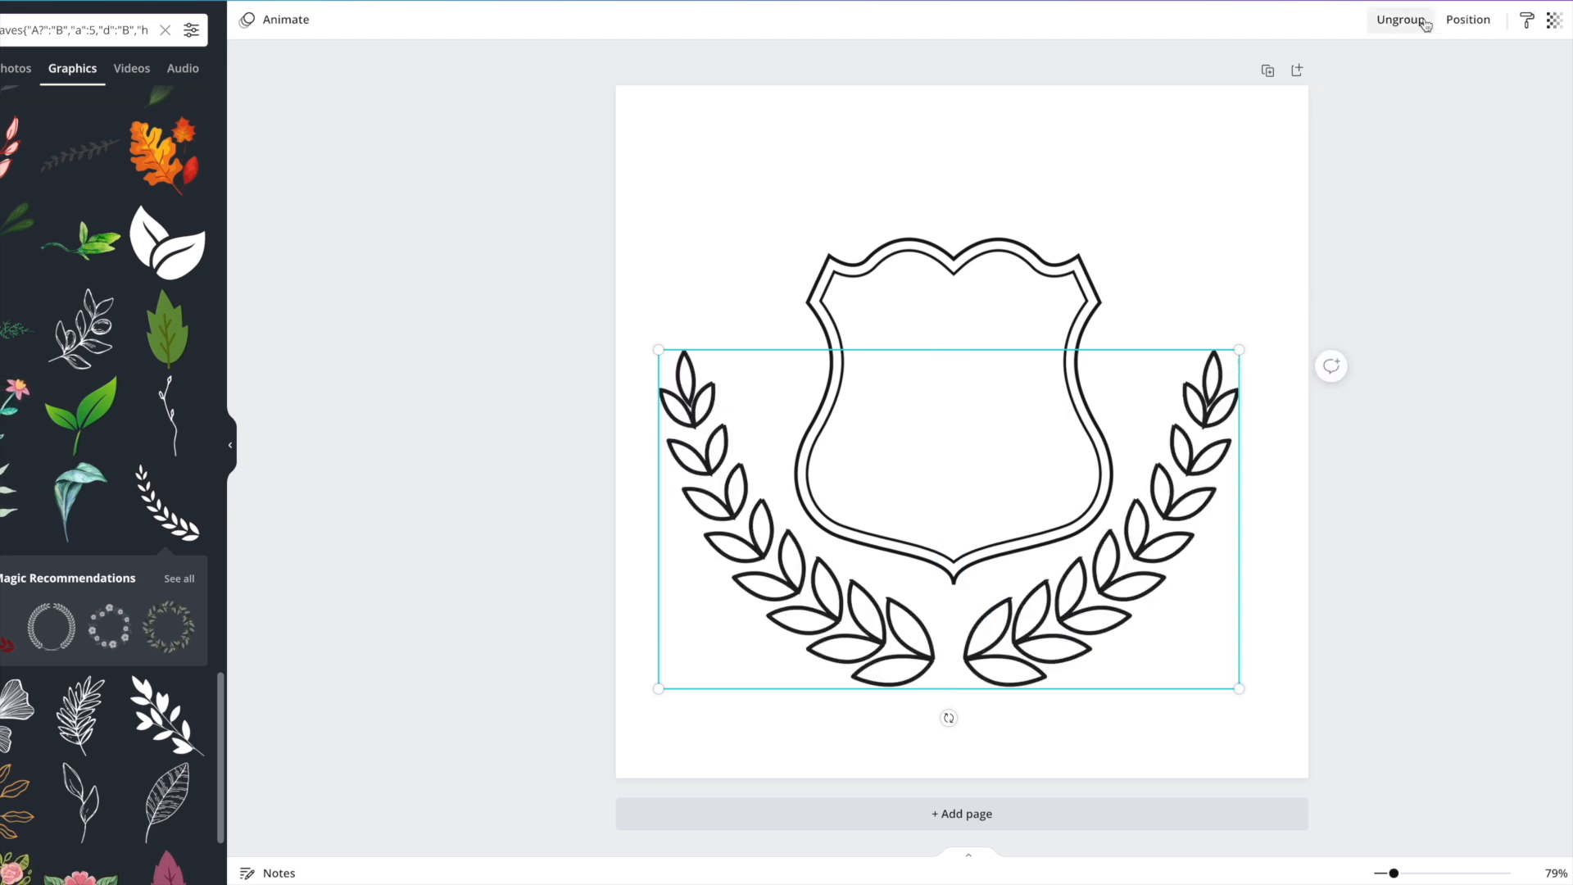
left_click_drag(1158, 596, 1163, 535)
Resize the laurel group, centre it beneath the shield, and centre the shield on the page.
left_click_drag(1237, 340, 1243, 379)
left_click(983, 537)
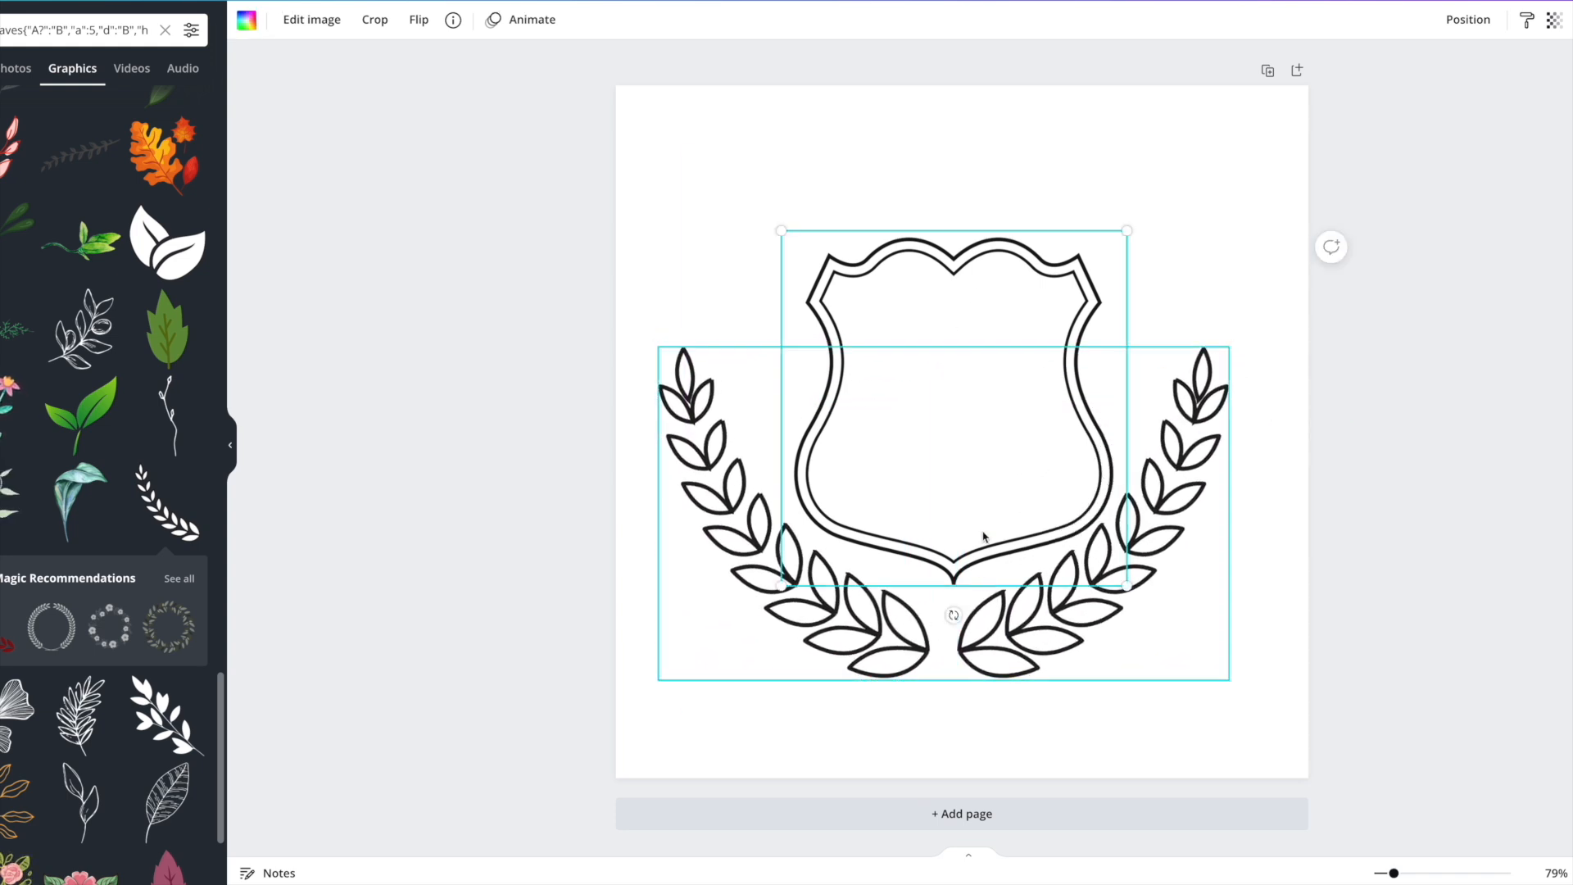
mouse_move(866, 630)
left_mouse_down()
mouse_move(886, 635)
mouse_move(874, 625)
left_mouse_up()
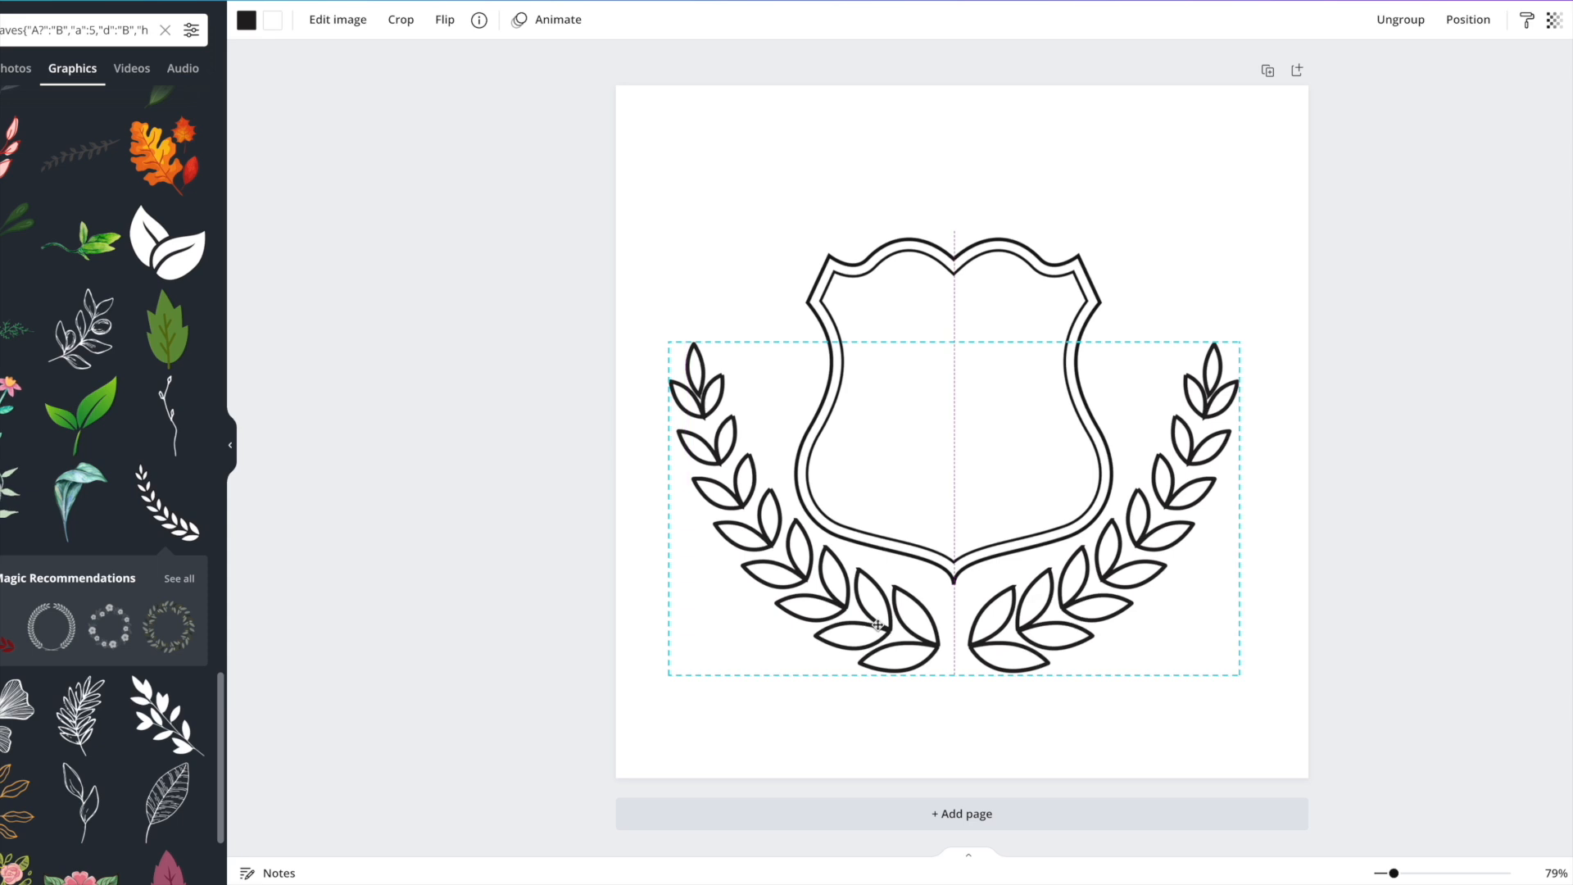
left_click(1393, 373)
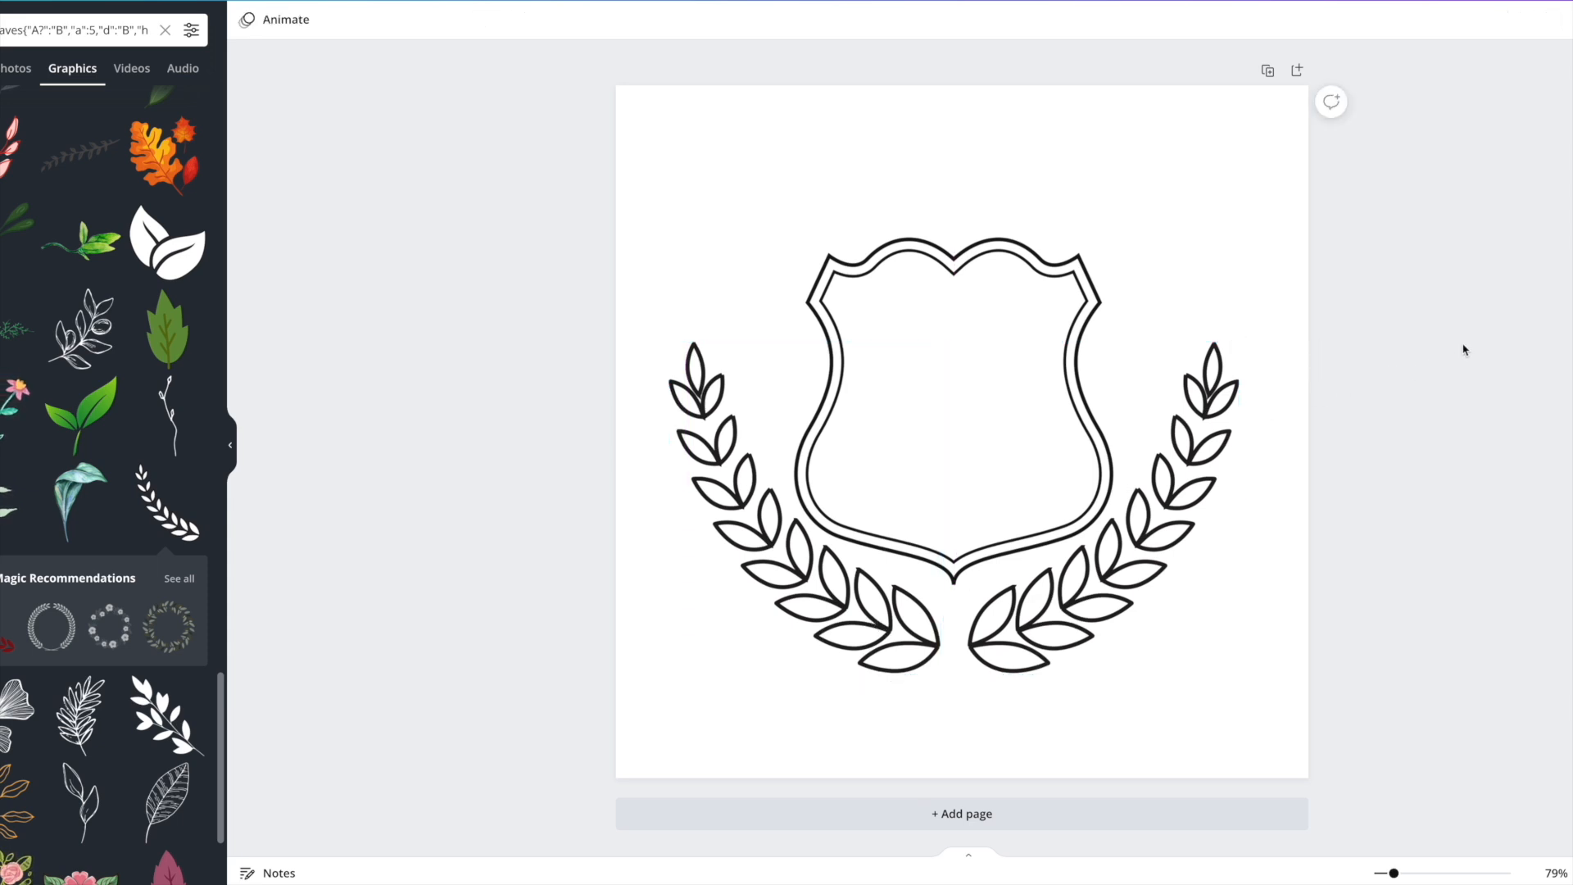
left_click_drag(983, 273, 976, 264)
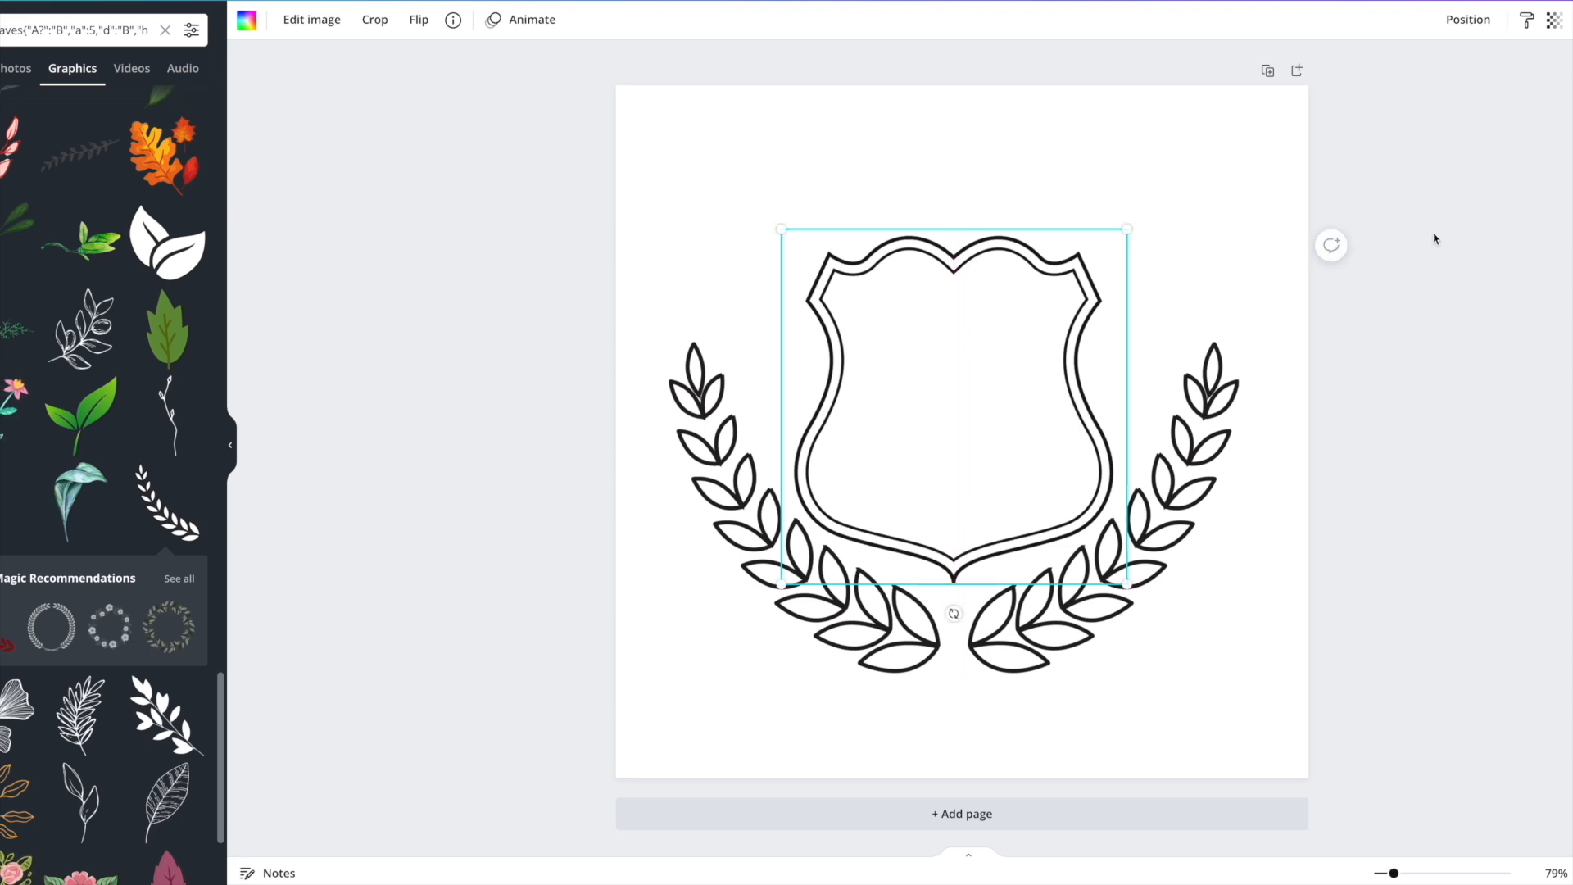
left_click(1475, 238)
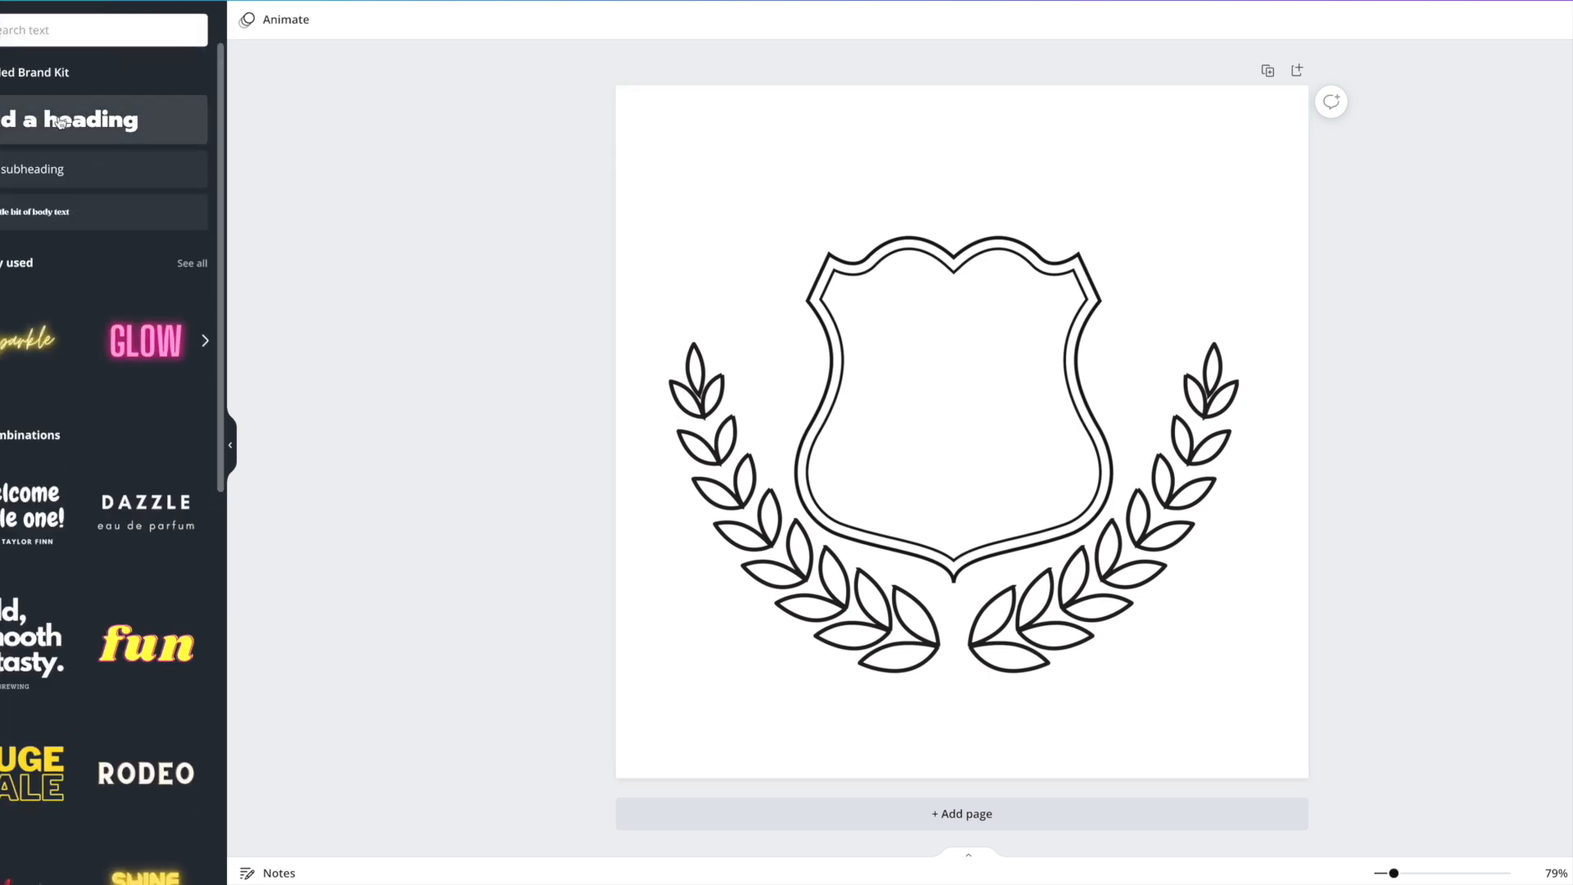
Add a heading reading 'AK University' and place it above the shield.
left_click(74, 120)
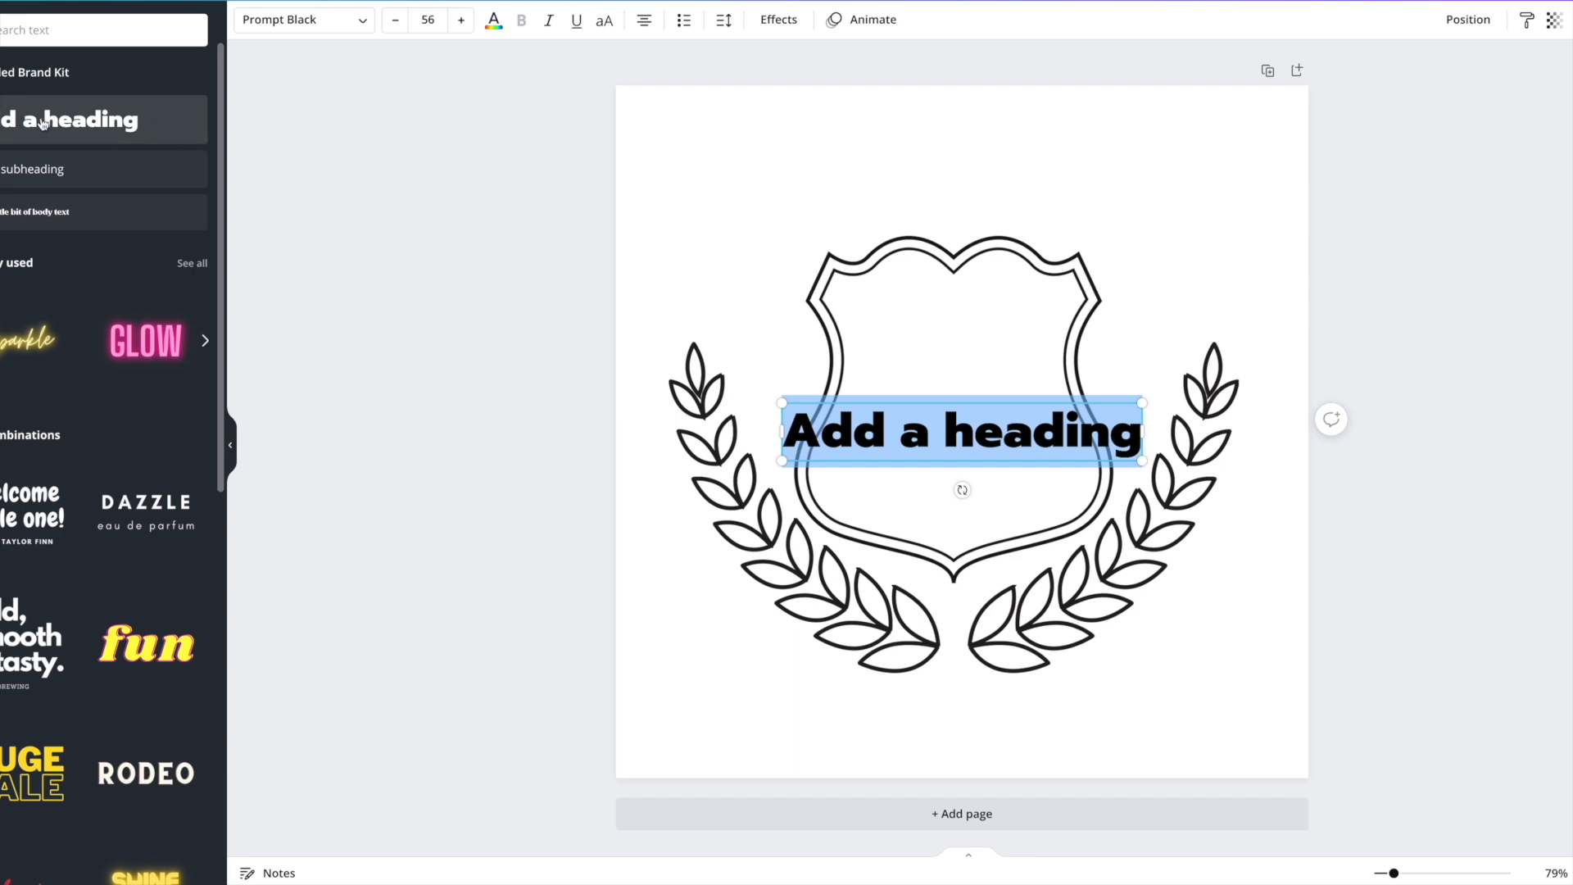
left_click(1088, 421)
left_click_drag(1136, 426, 797, 425)
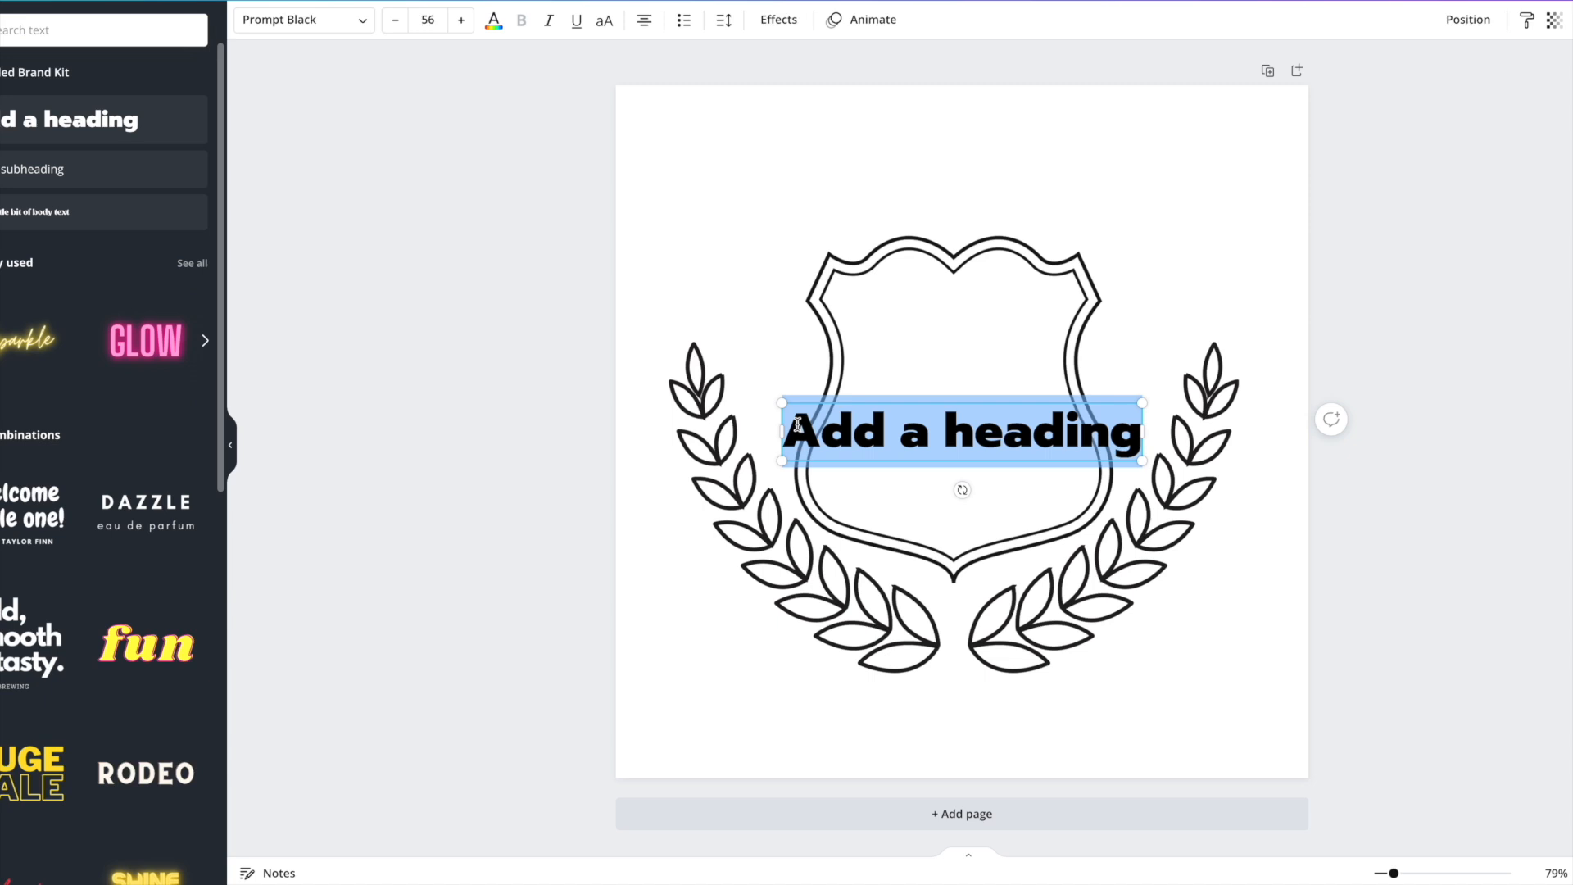
key("BackSpace")
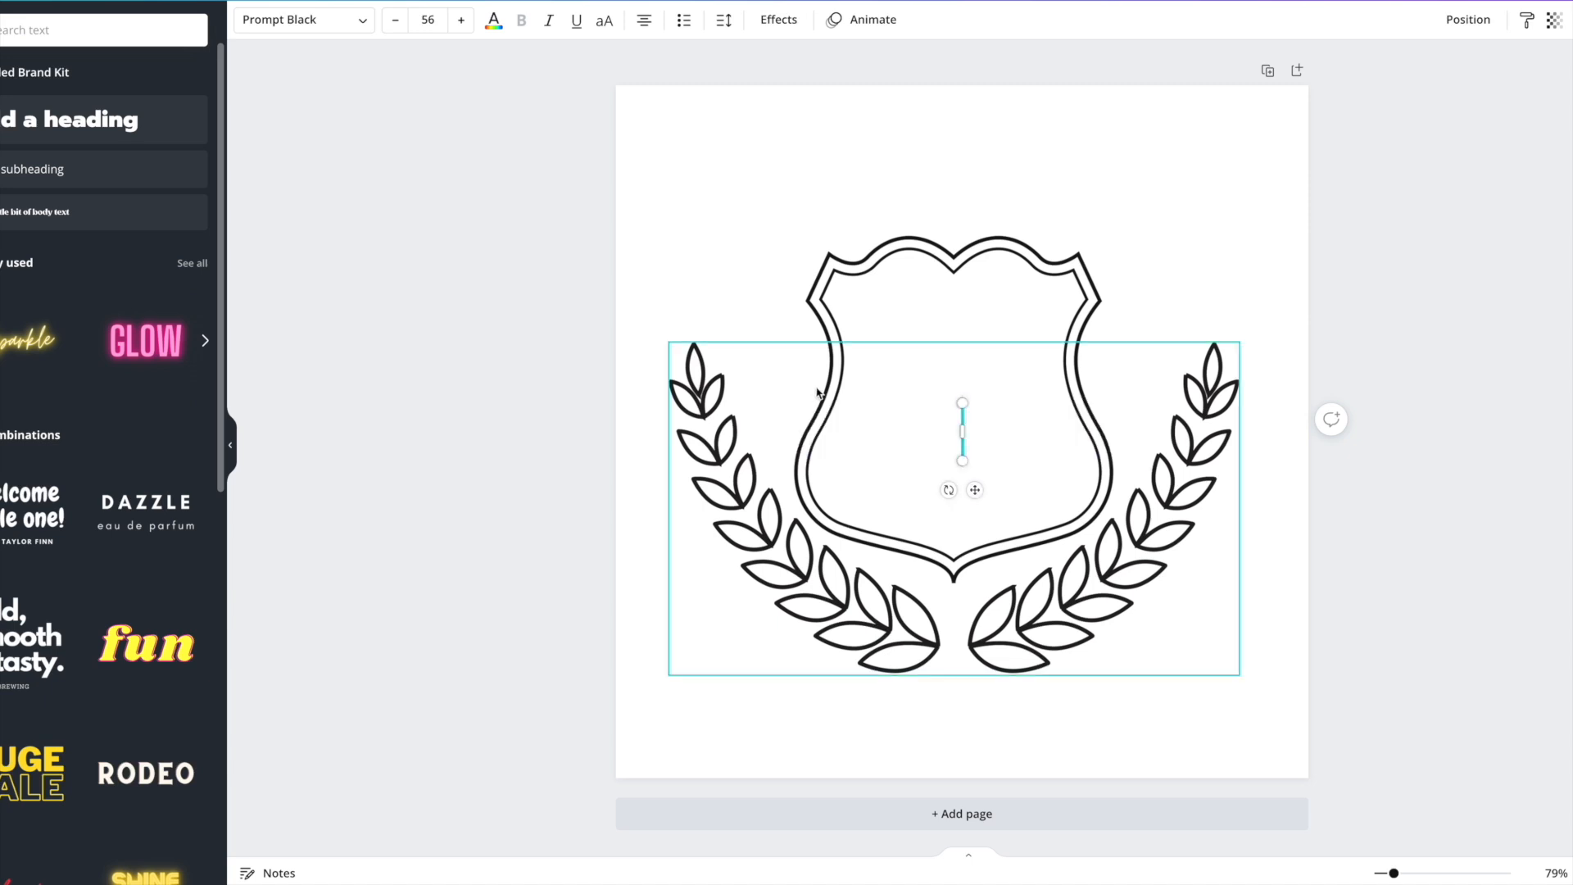
type("AK")
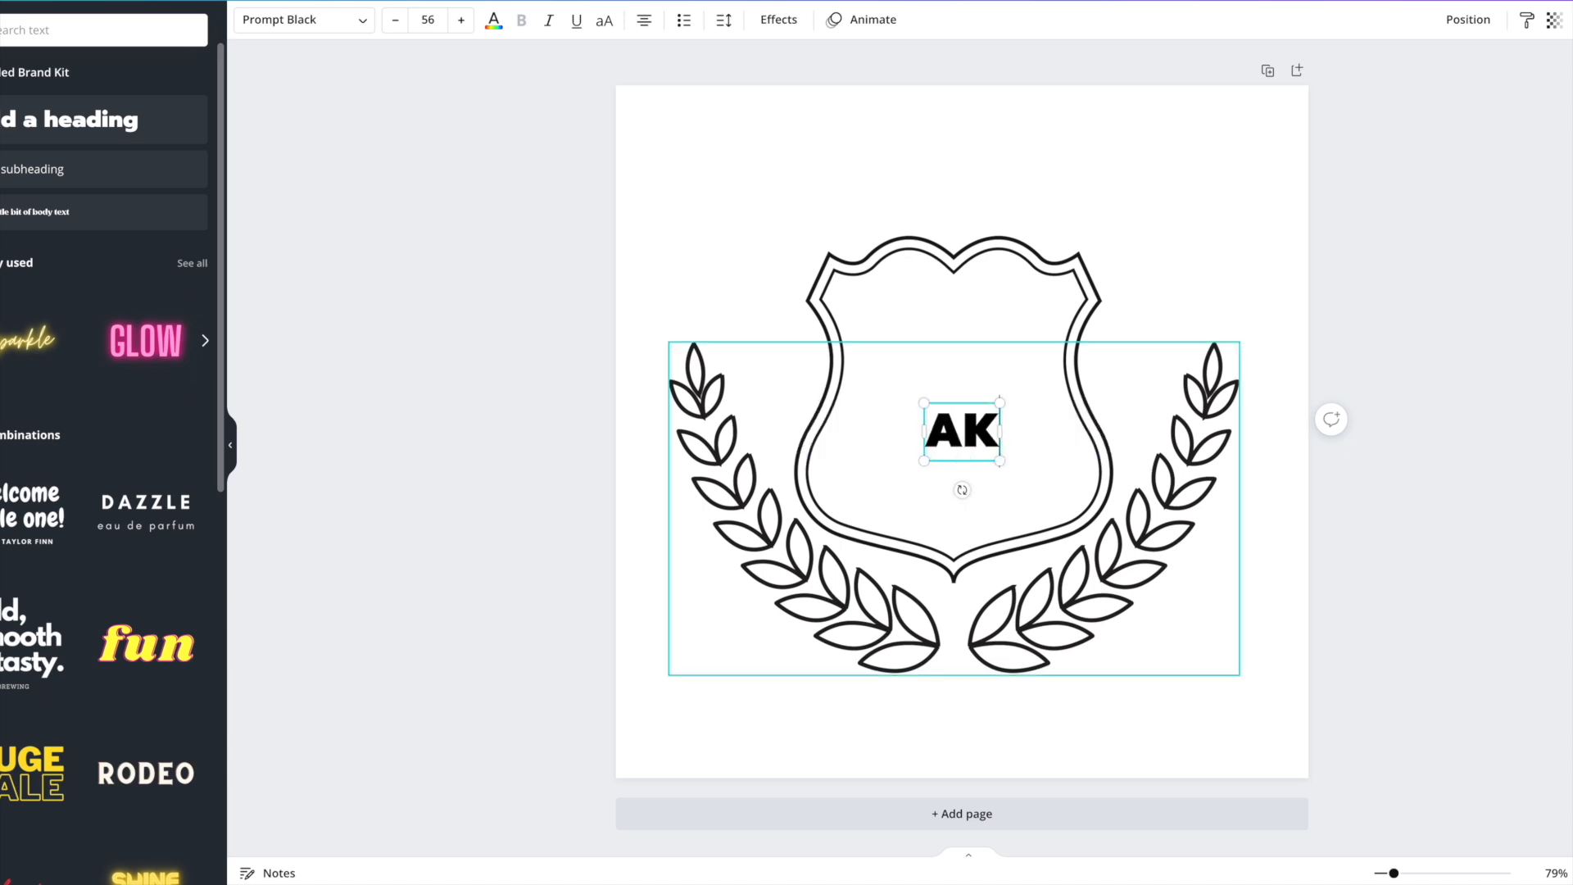
type(" u")
key("BackSpace")
type("Univer")
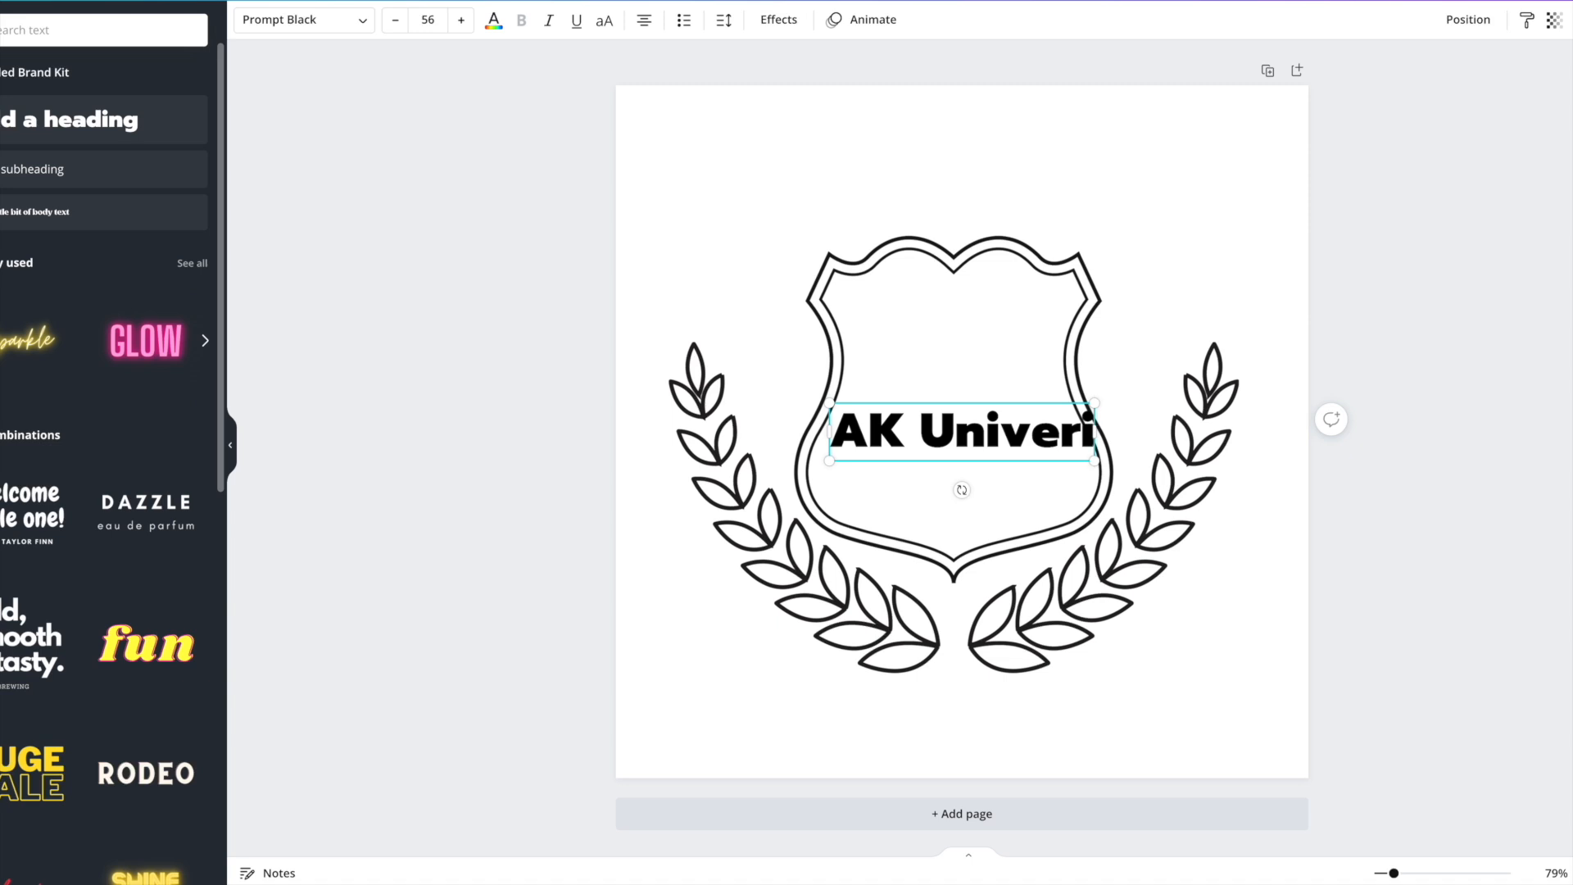
type("sity")
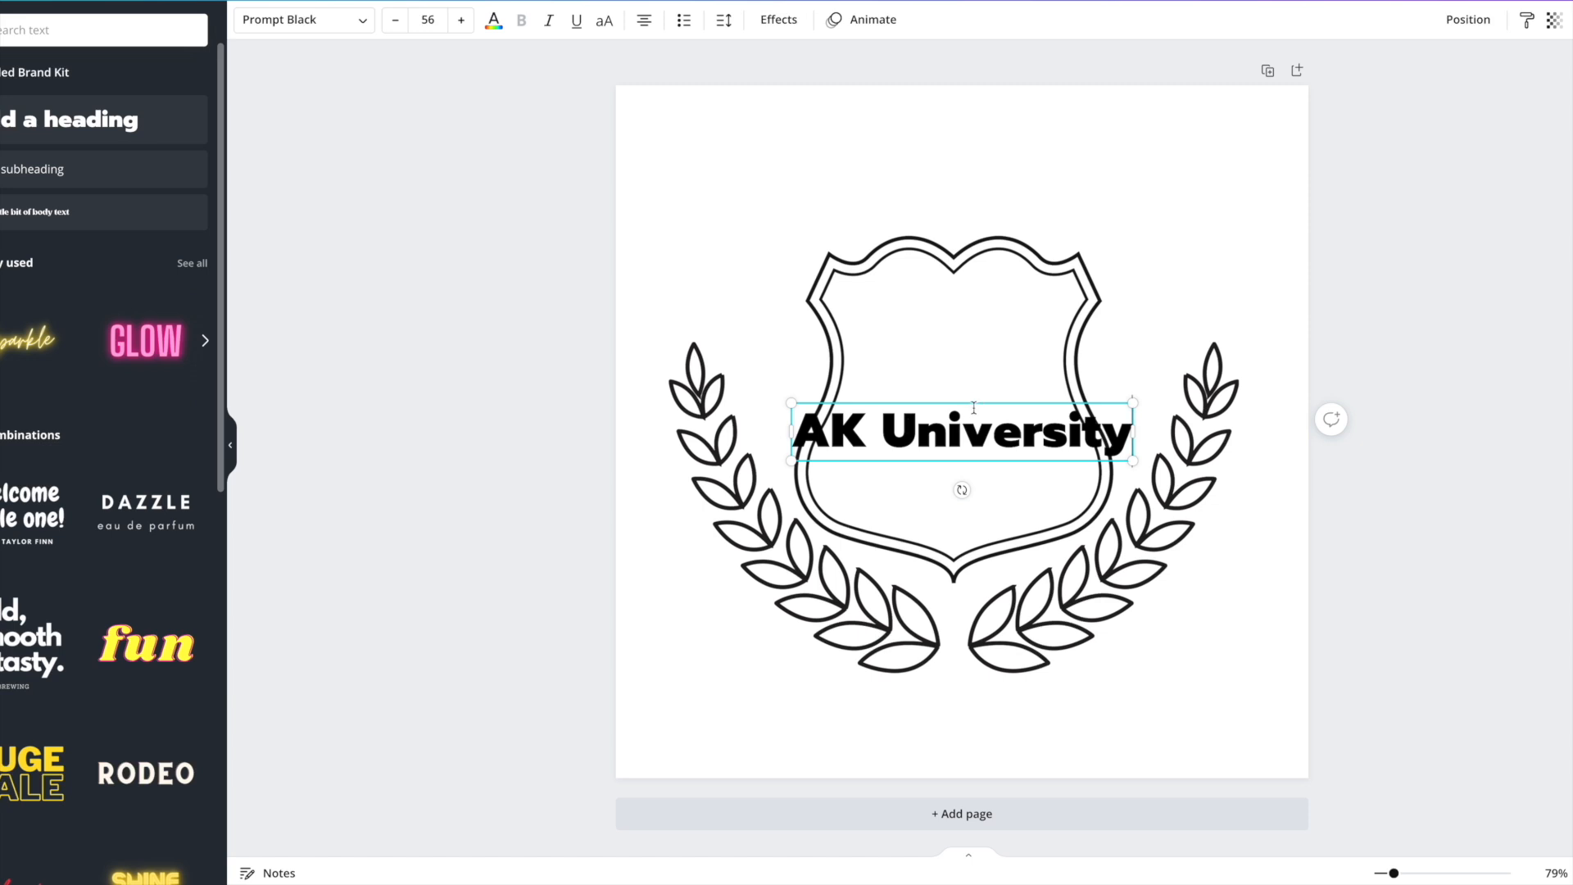
left_click_drag(973, 401, 963, 148)
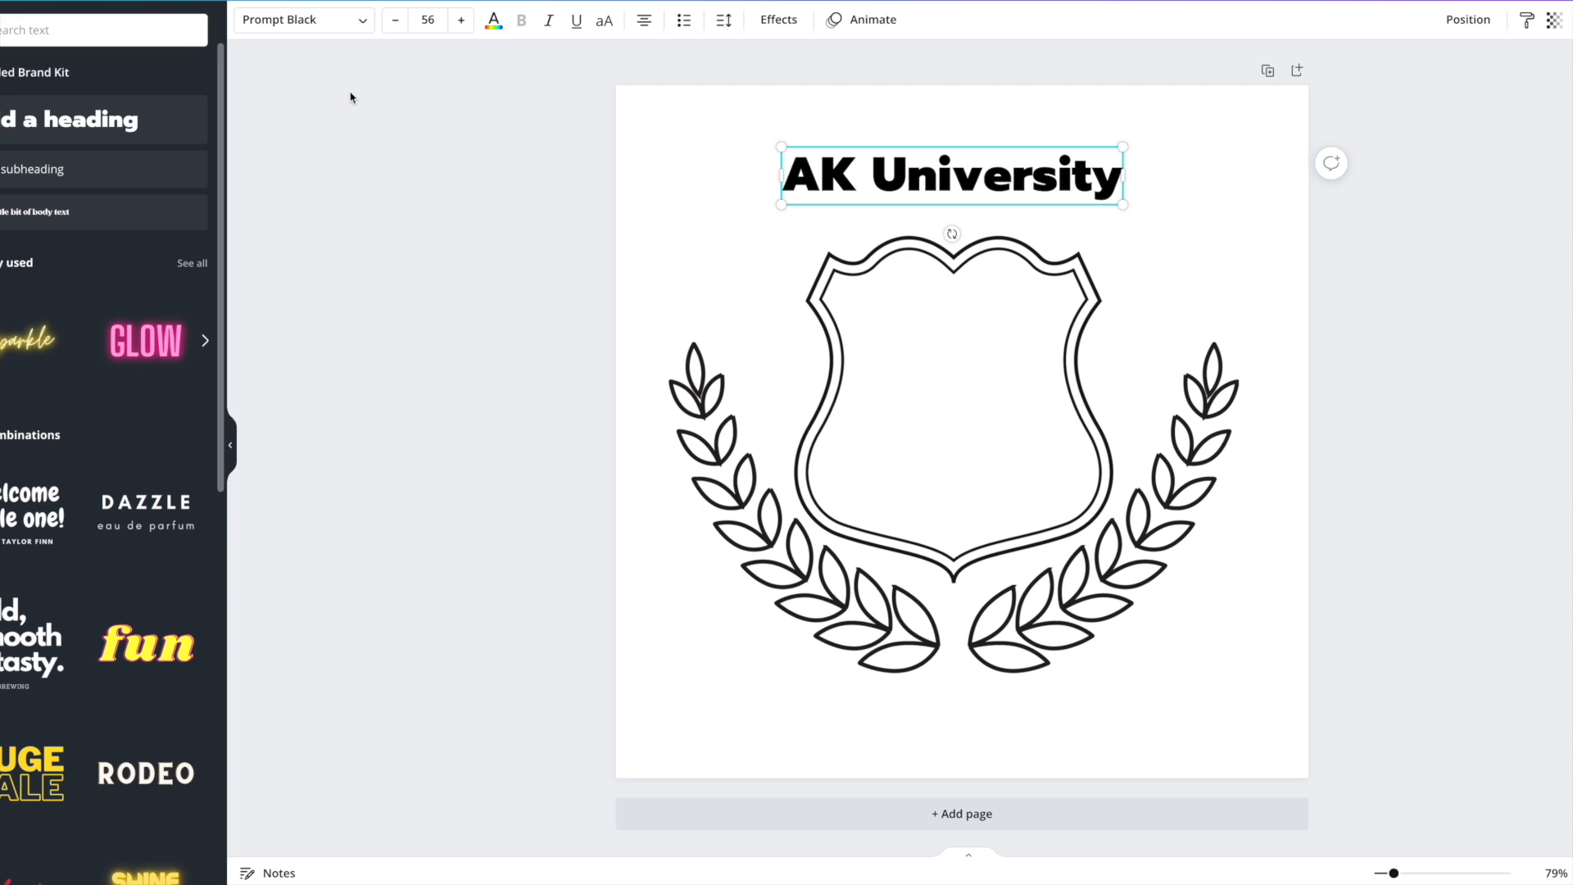
Set the heading font to Be True To Your School and step its size up four times.
left_click(313, 24)
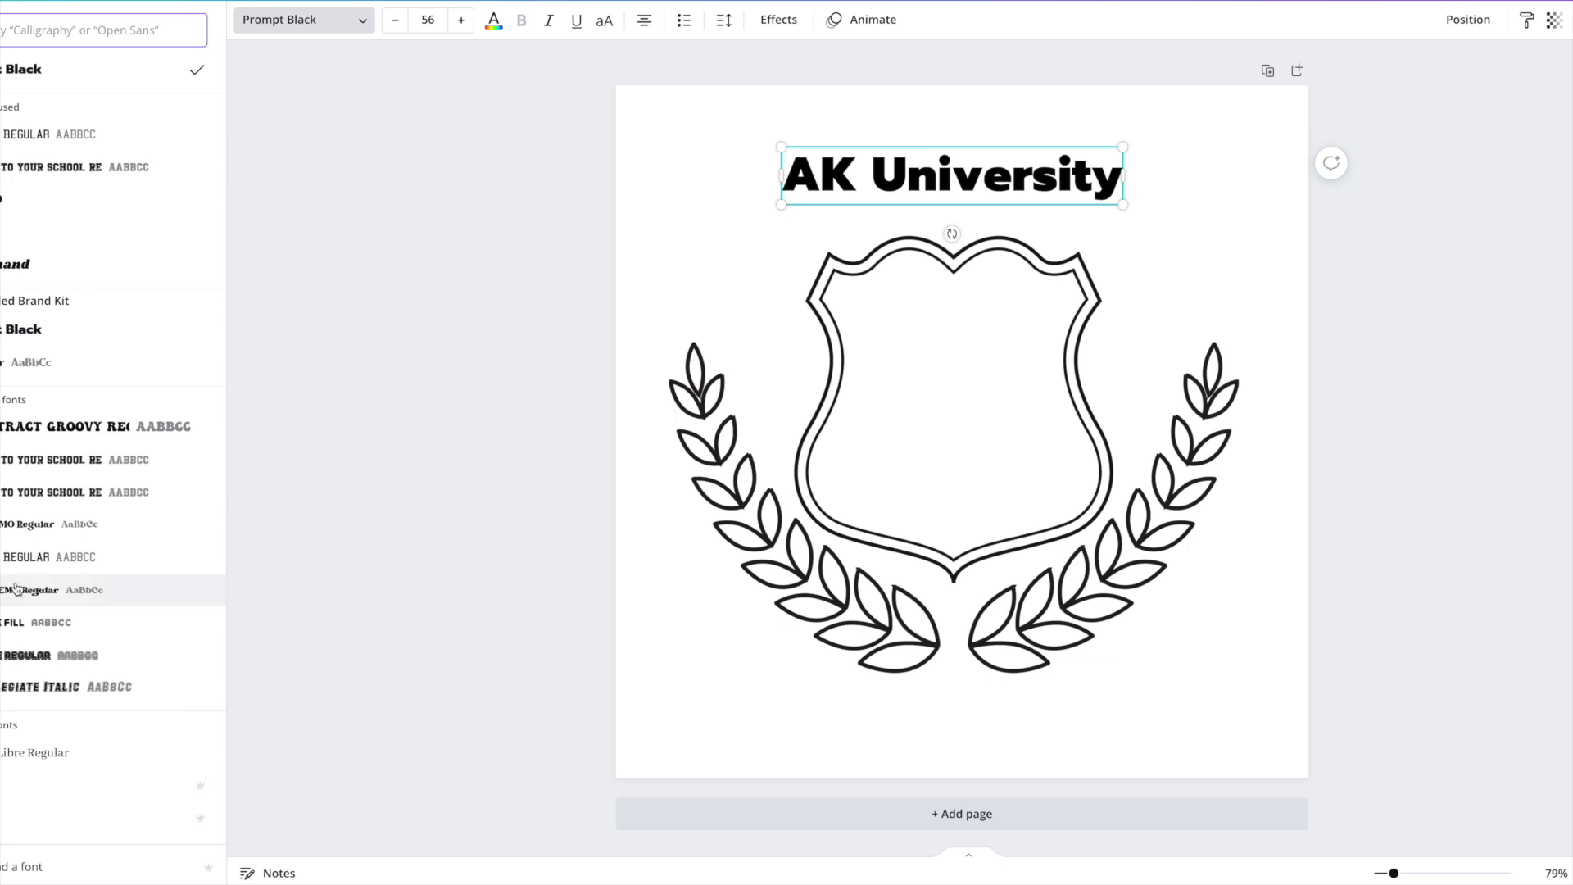
left_click(21, 466)
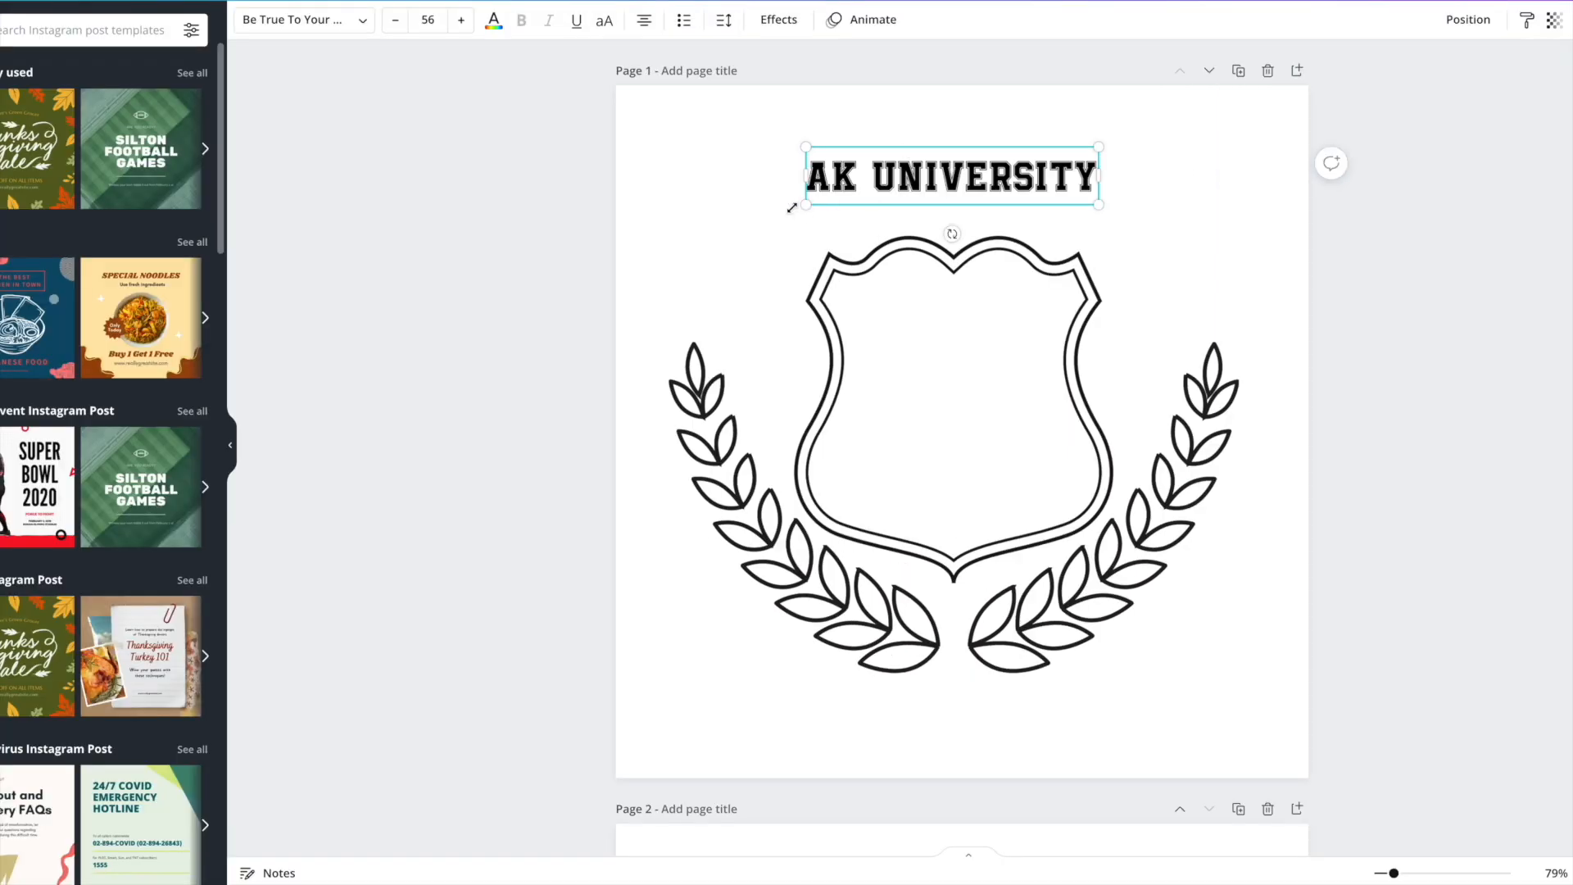
left_click(461, 19)
left_click(460, 20)
left_click(461, 19)
left_click(460, 19)
left_click(460, 20)
left_click(460, 19)
left_click(460, 20)
left_click(460, 20)
left_click(460, 20)
left_click(460, 20)
left_click(460, 20)
Enlarge the heading to 74.3 and centre it horizontally above the shield.
left_click(998, 168)
left_click_drag(1127, 214, 1166, 224)
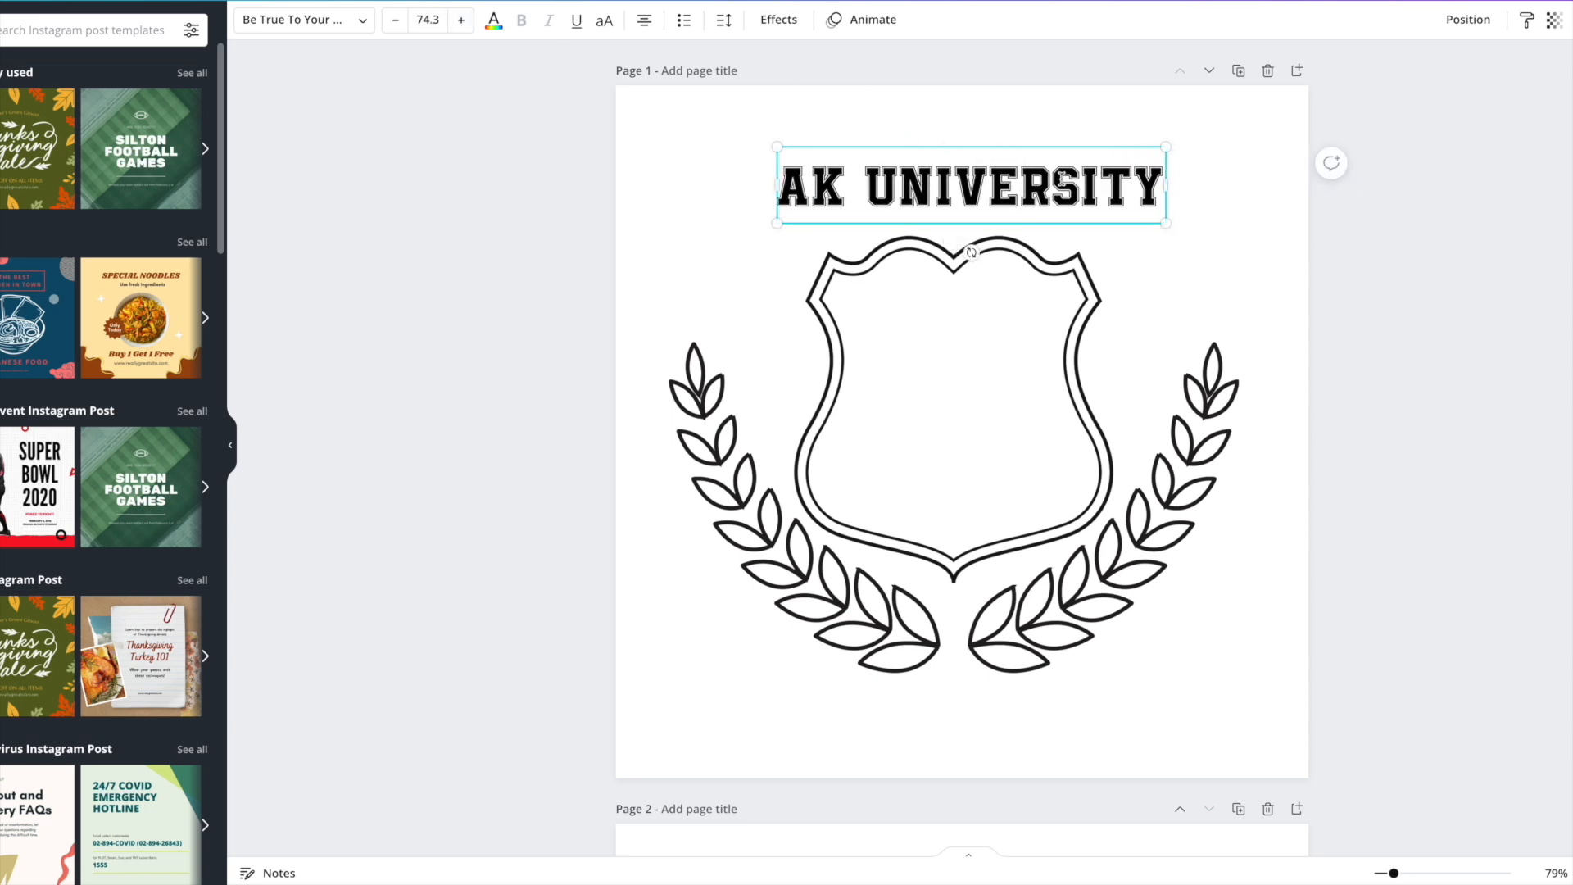
left_click_drag(1041, 147, 1030, 147)
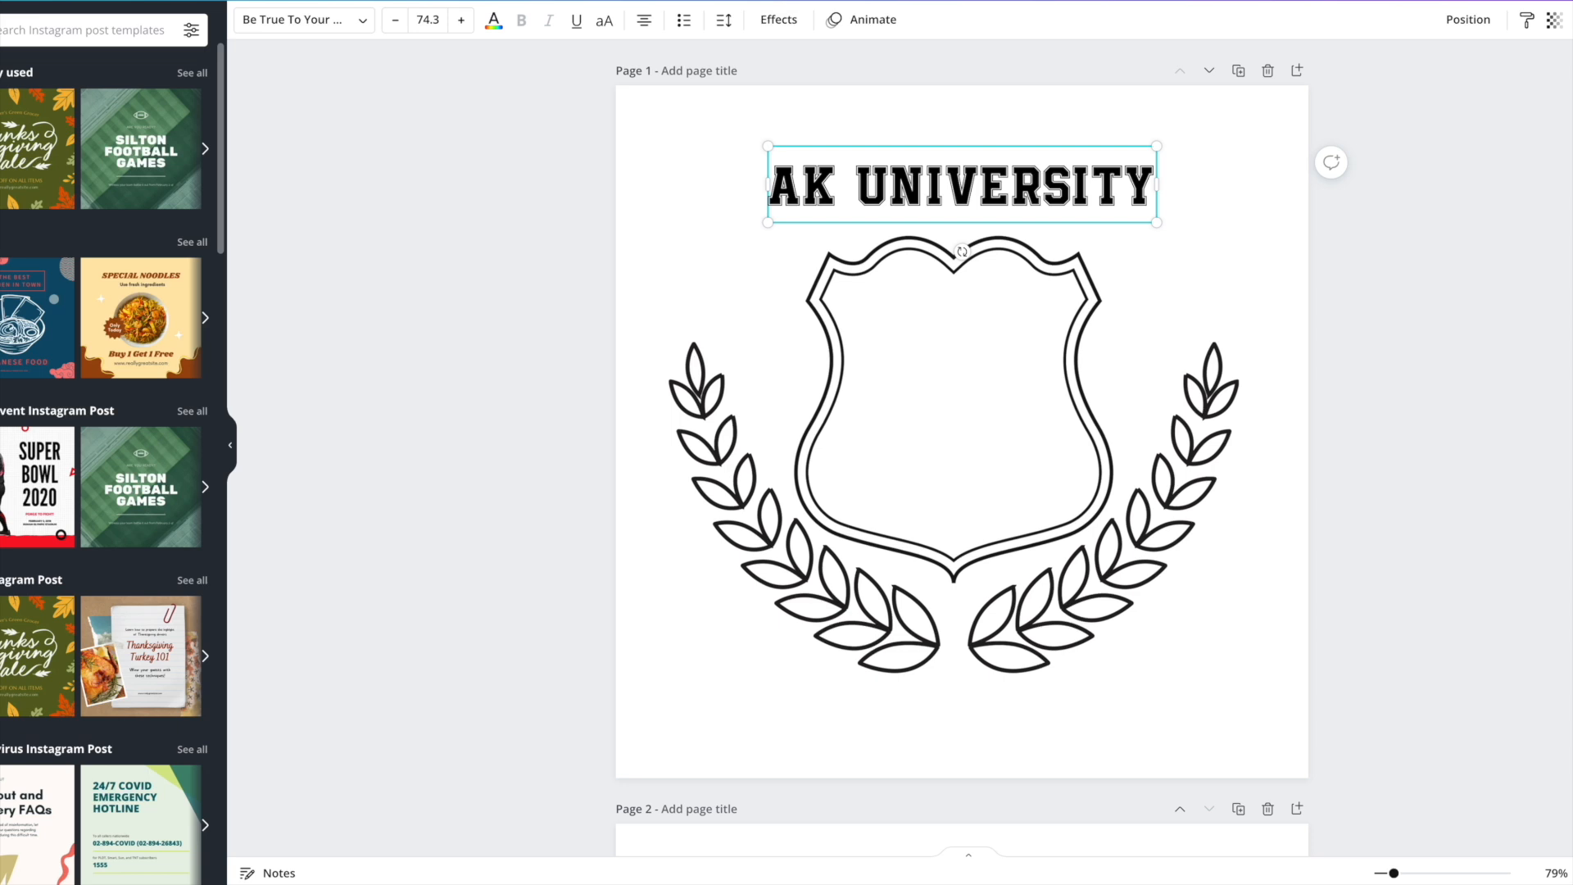
left_click(1, 238)
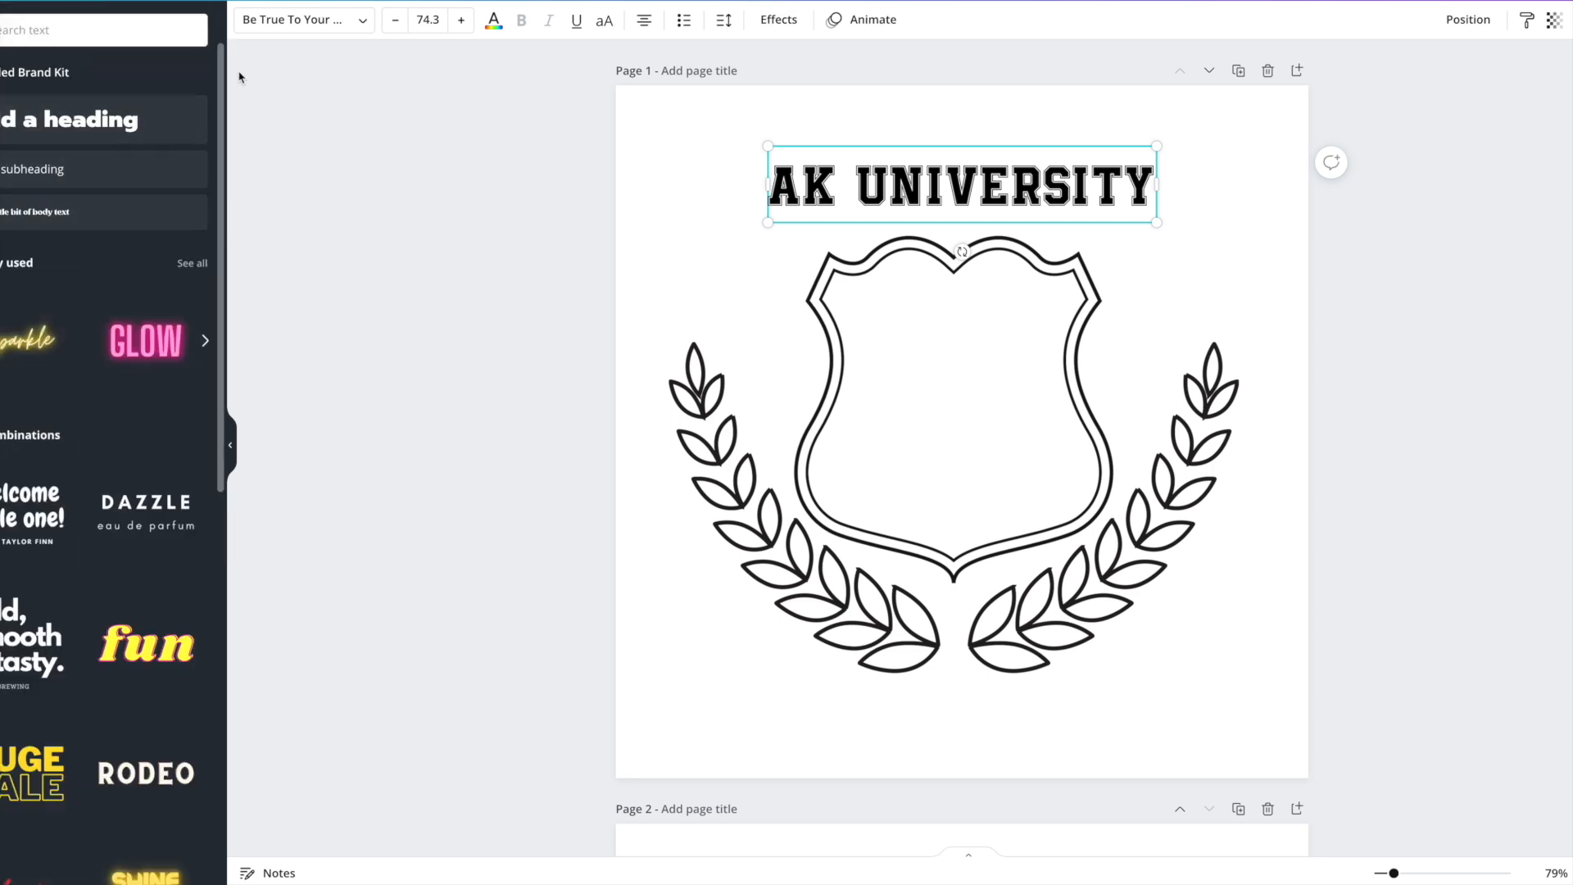
Try Shadow, Lift and Splice effects, then keep only a Curve effect at about 45.
left_click(779, 20)
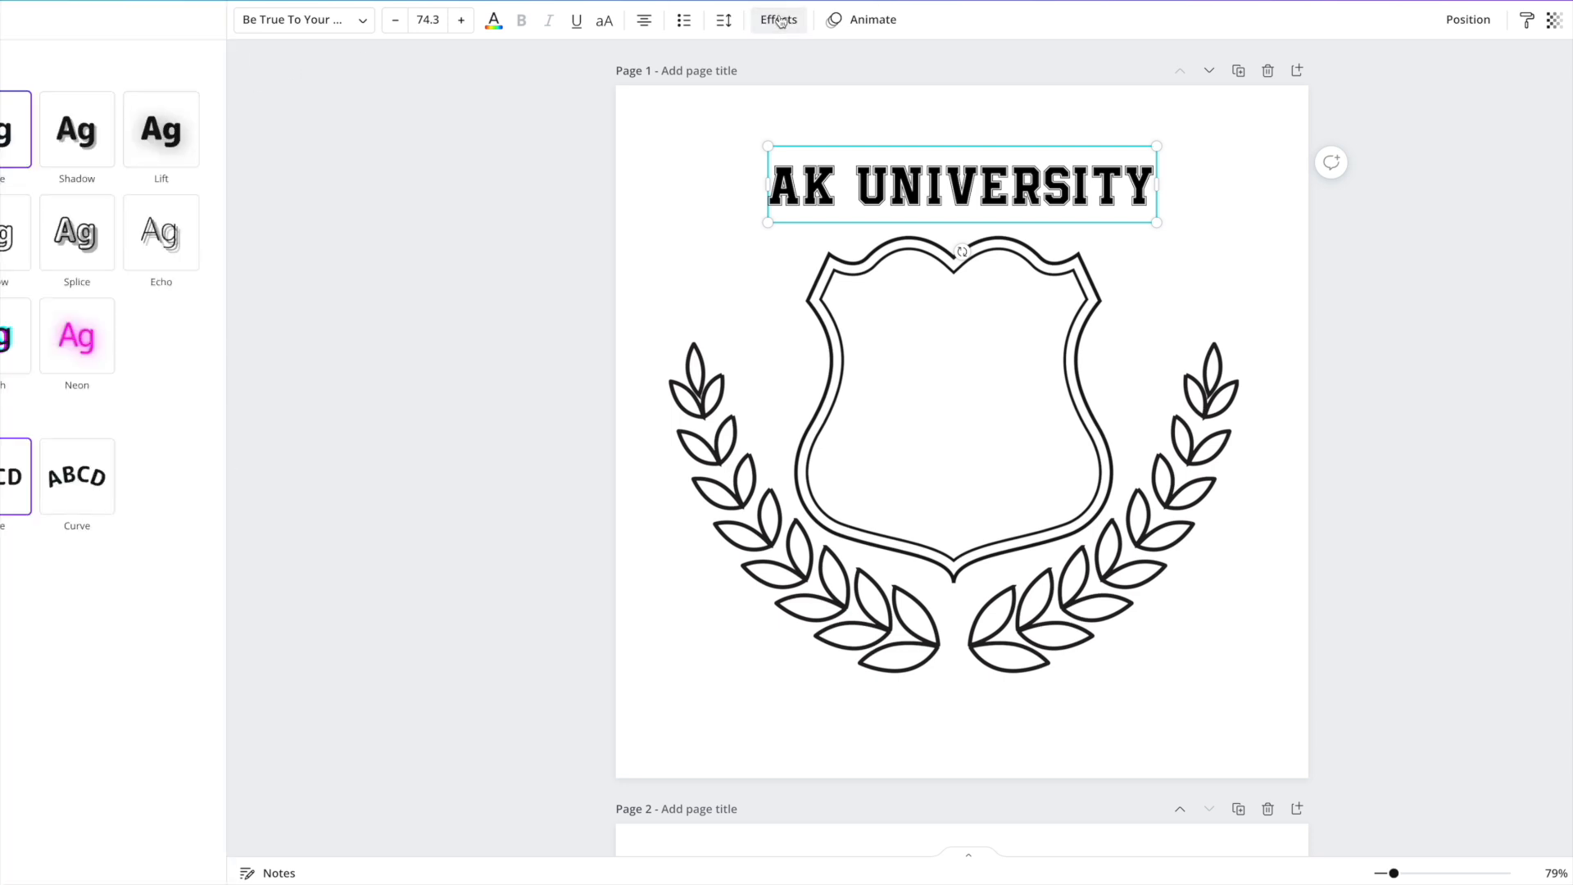
left_click(82, 129)
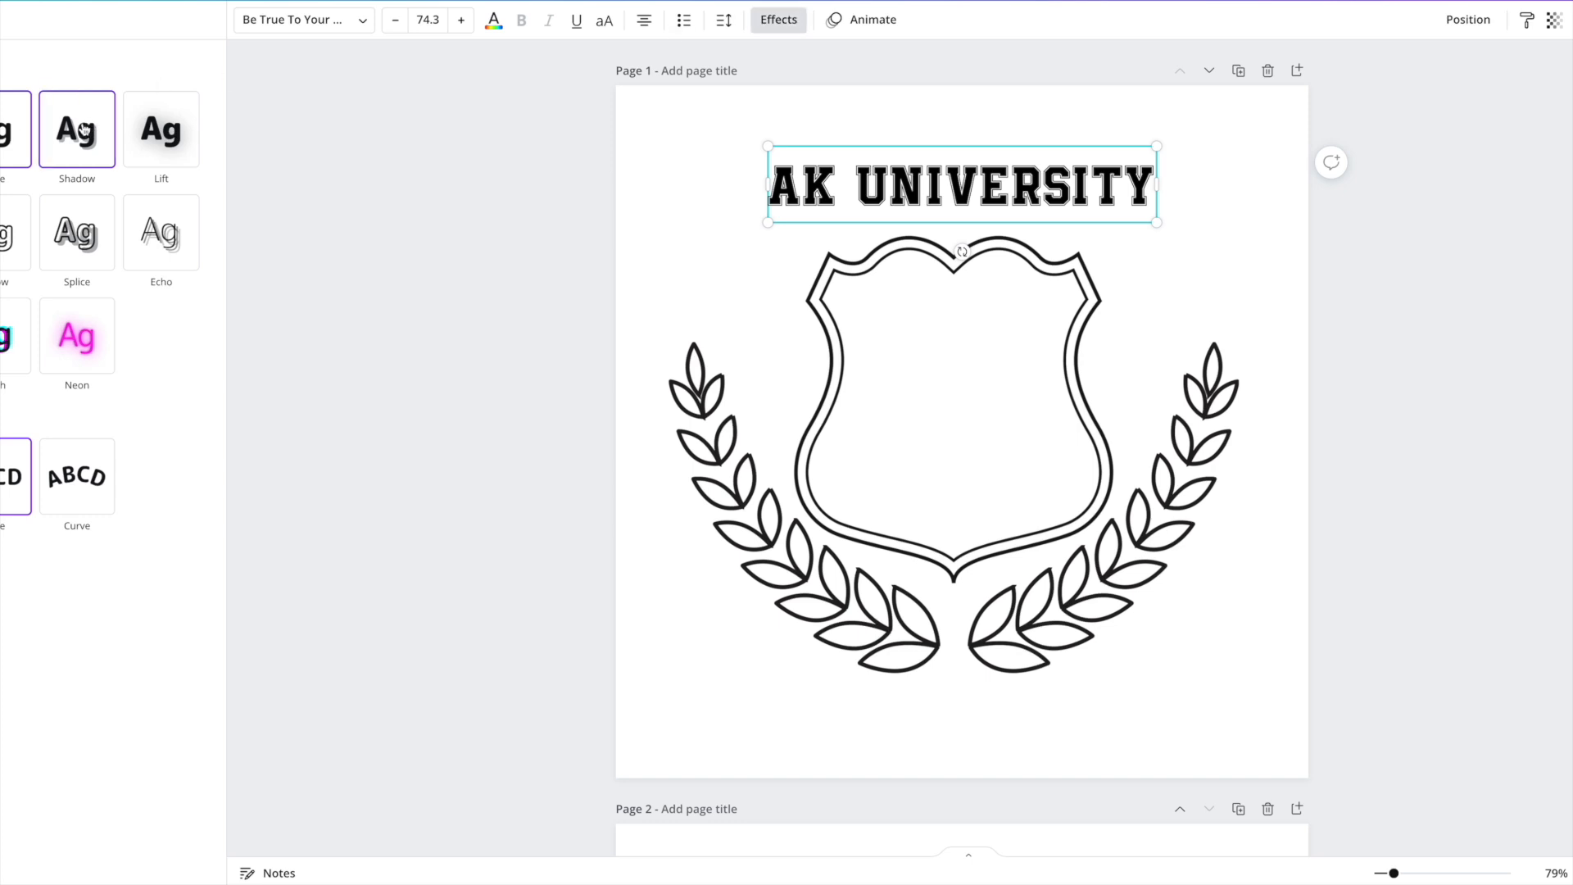
left_click(184, 134)
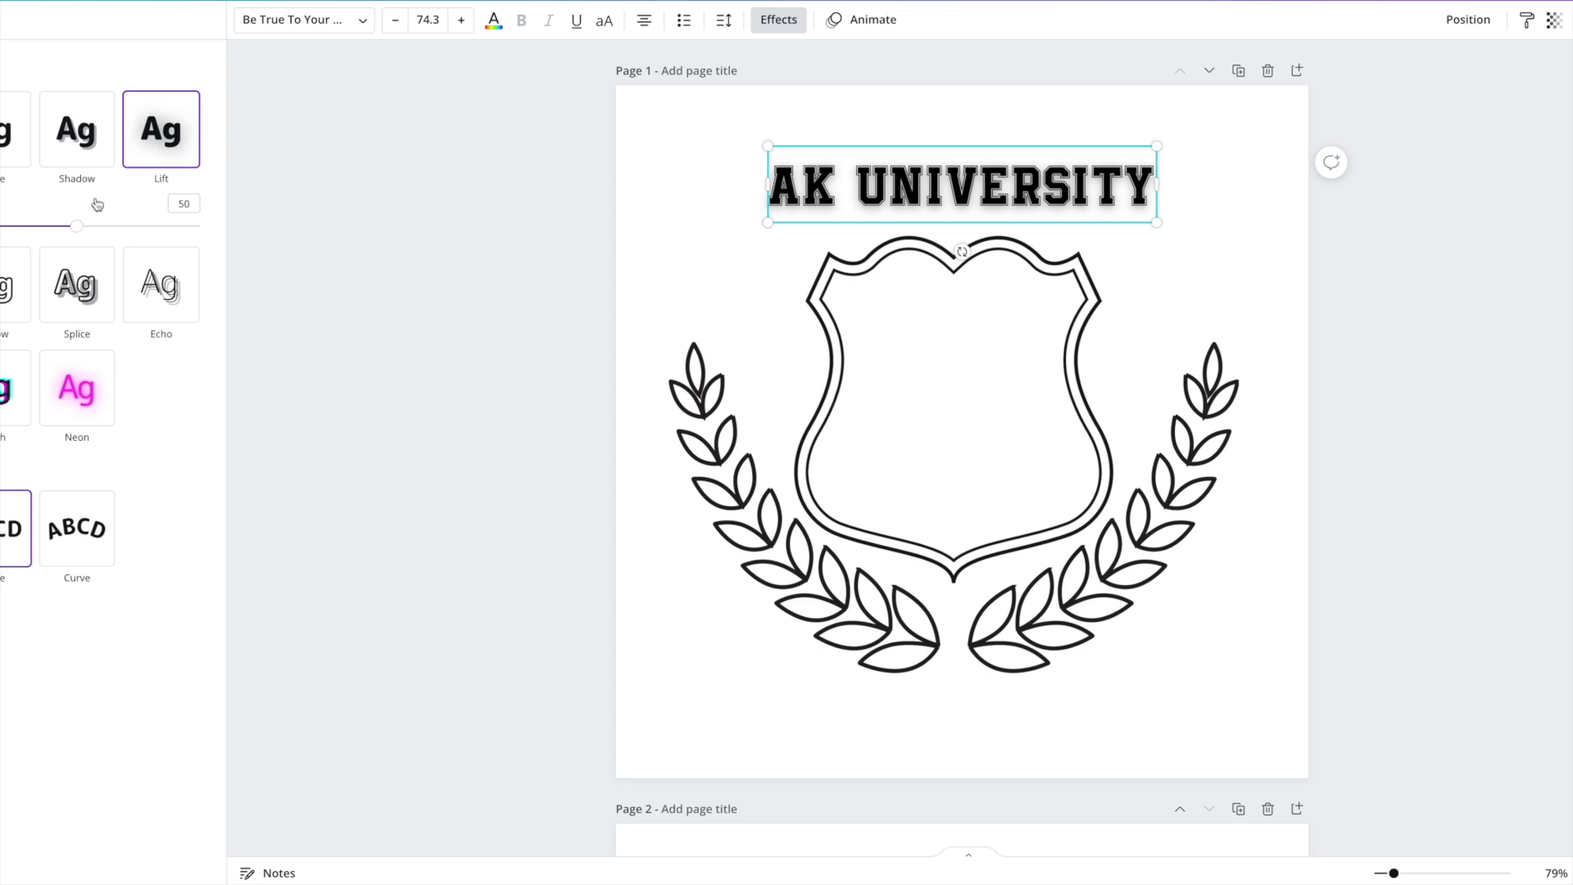
left_click(64, 301)
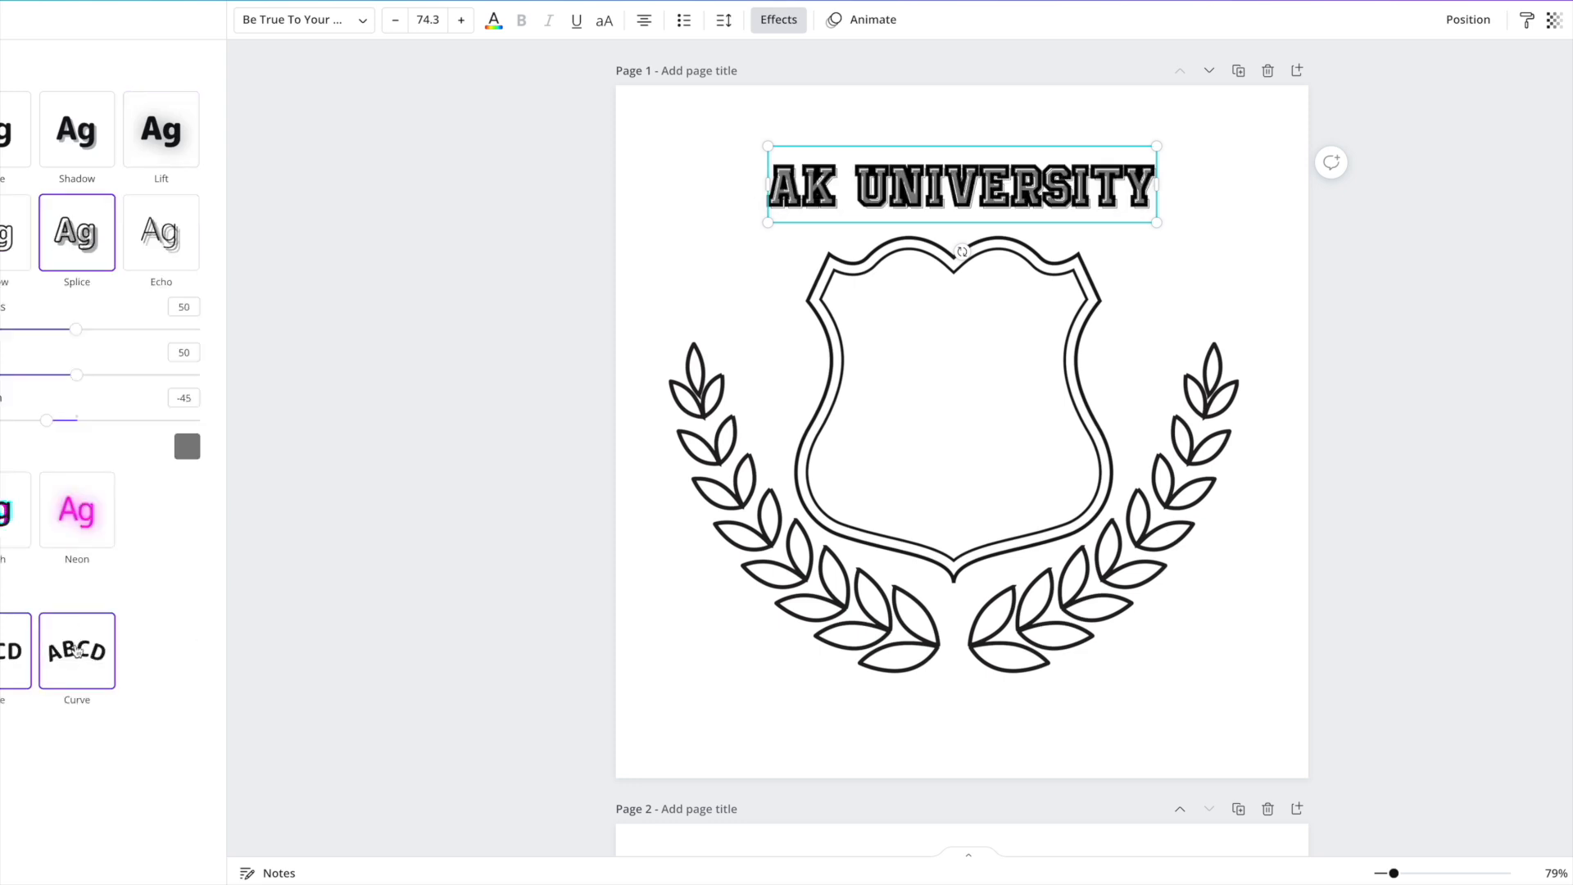
left_click(77, 651)
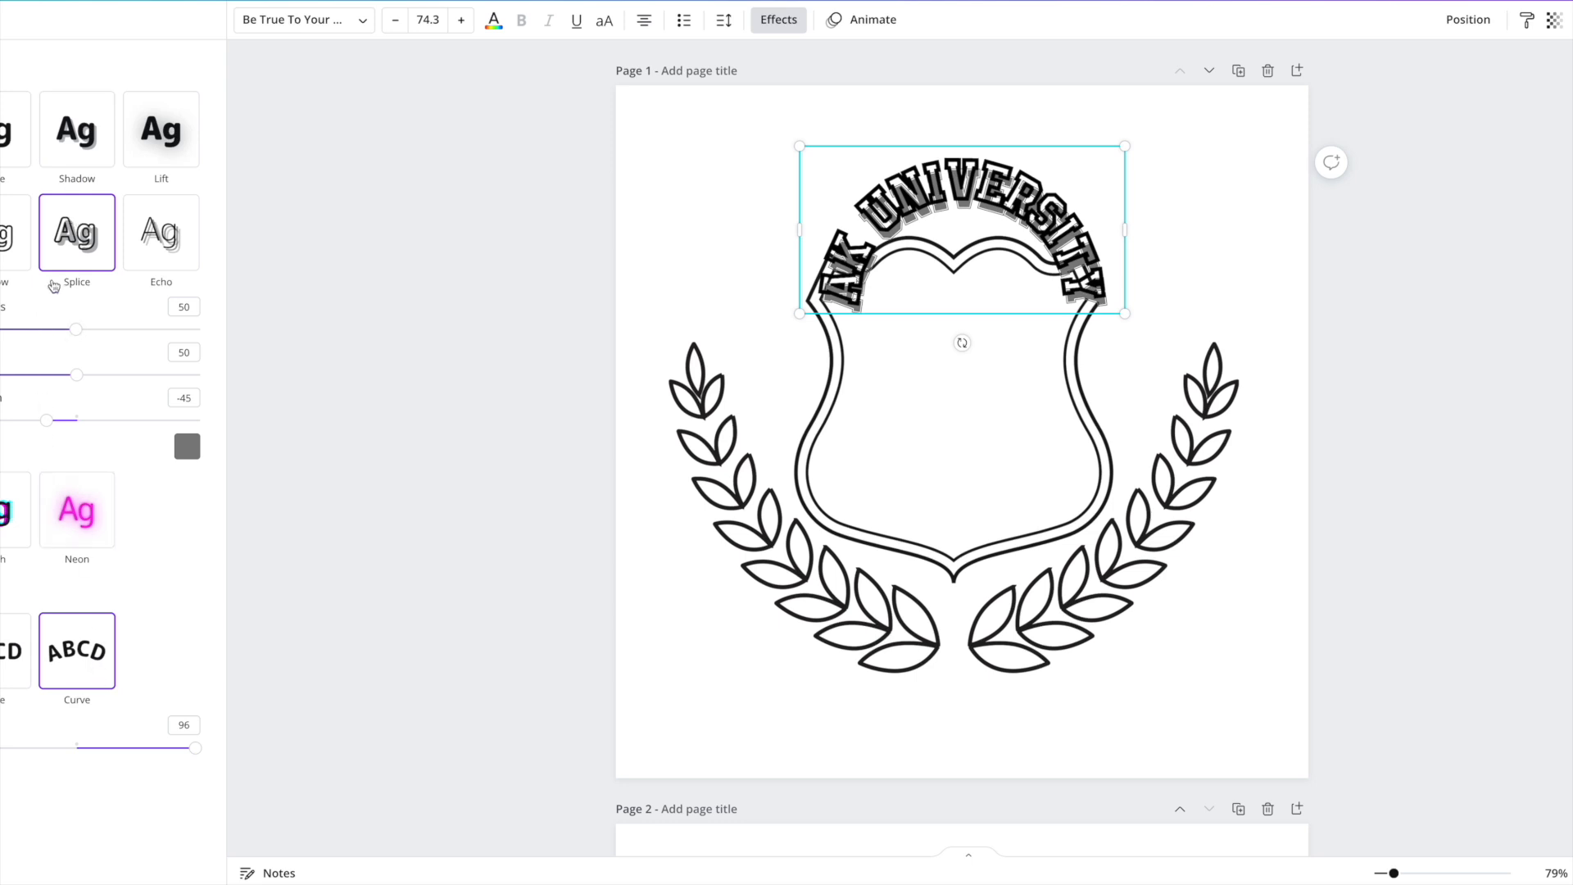
left_click(17, 131)
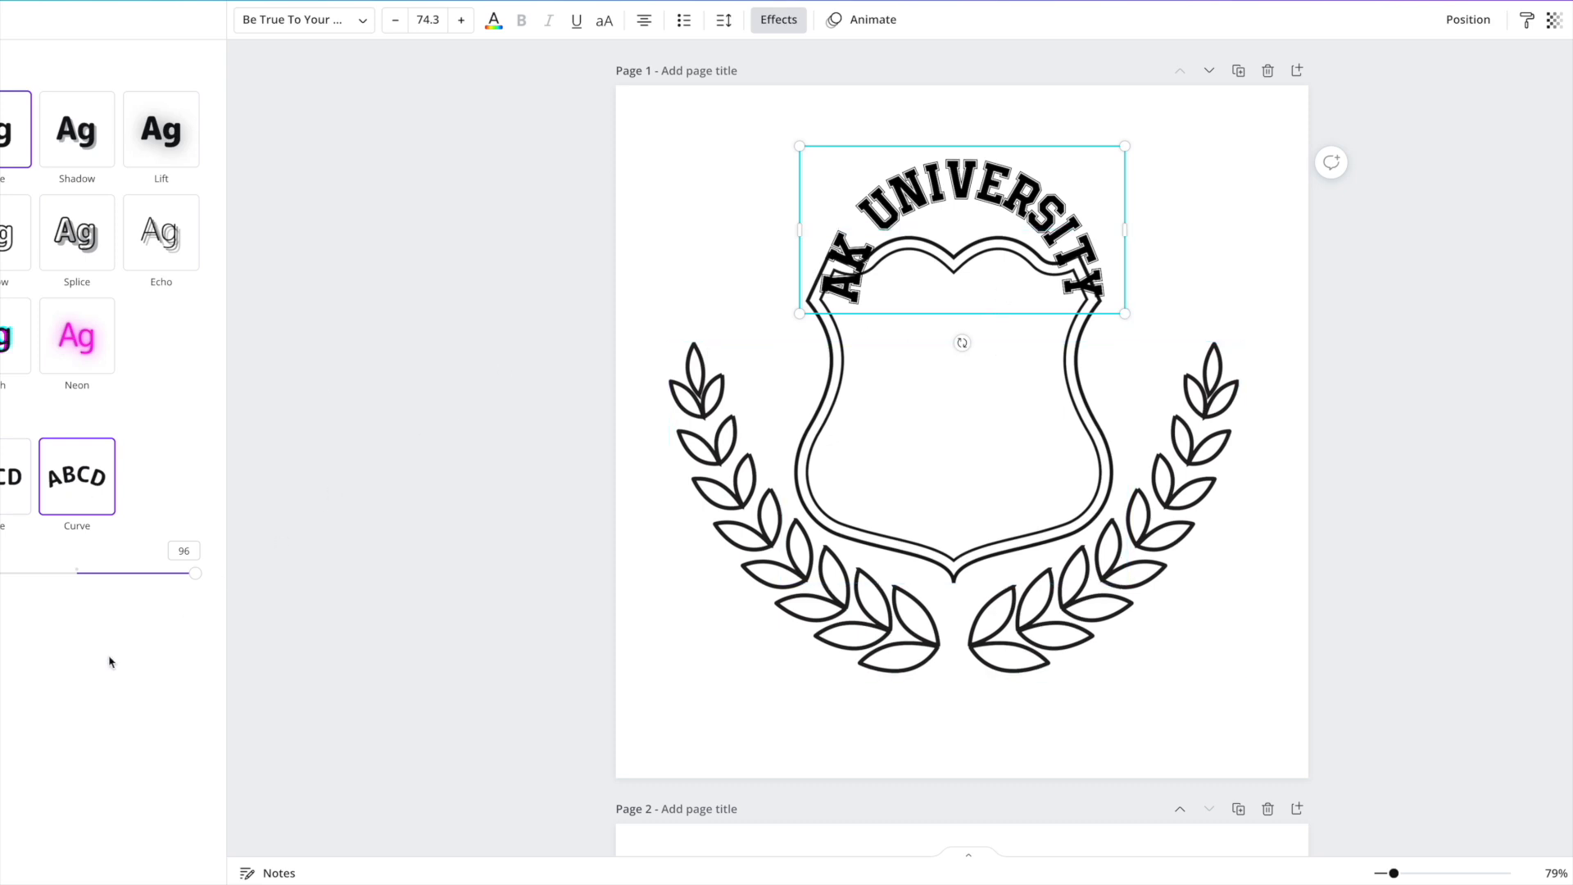
left_click_drag(195, 573, 133, 574)
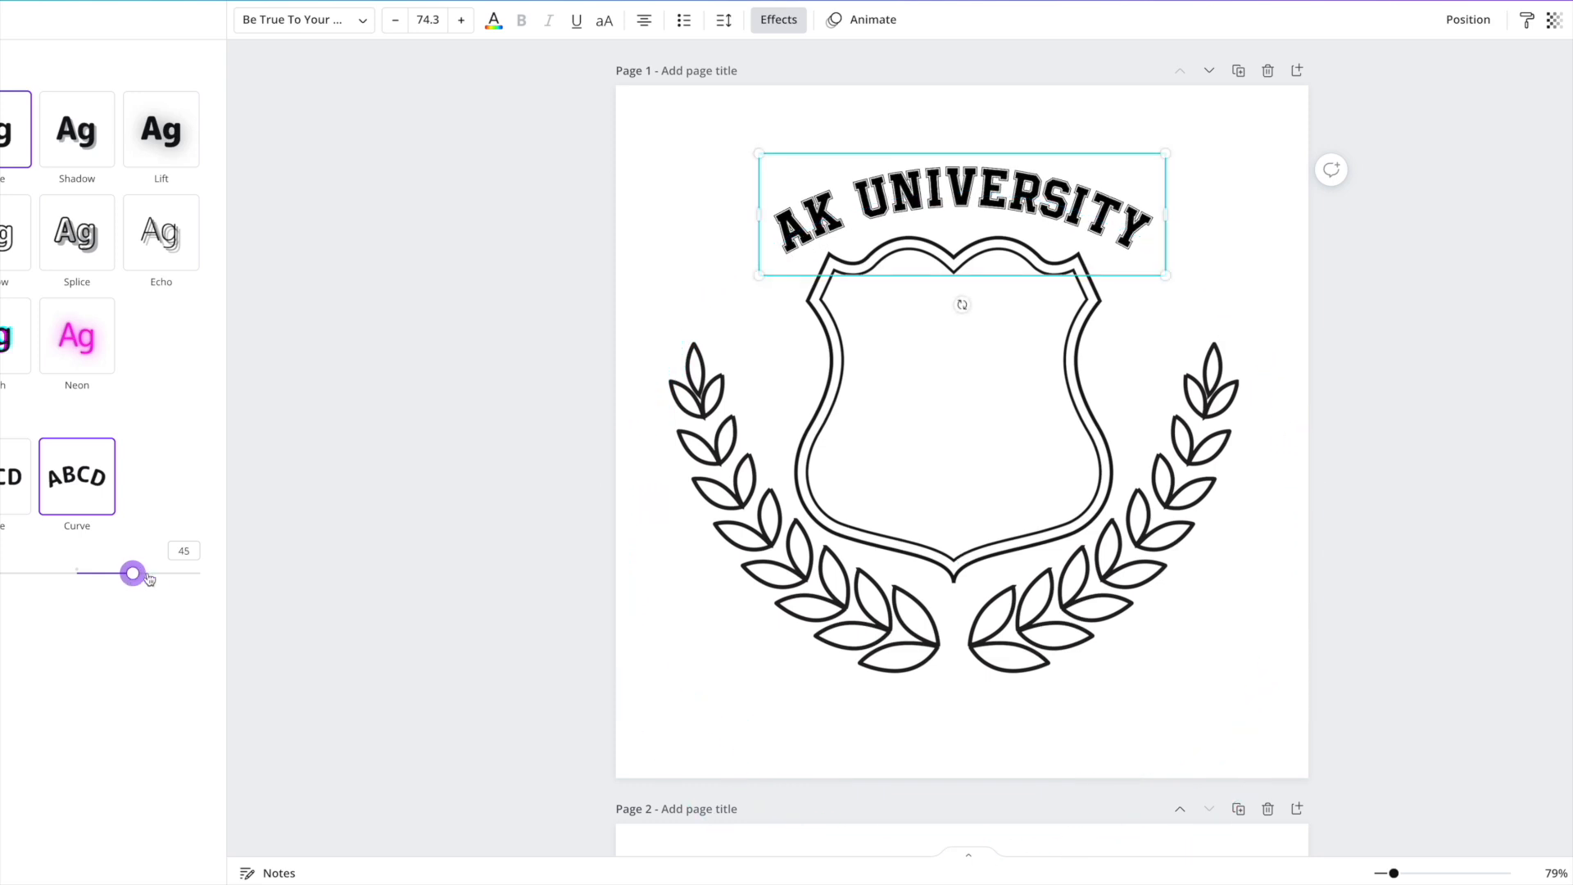
Enlarge the curved heading to 88.7 and centre it above the shield.
left_click_drag(1169, 281, 1254, 382)
left_click_drag(1081, 179, 1062, 185)
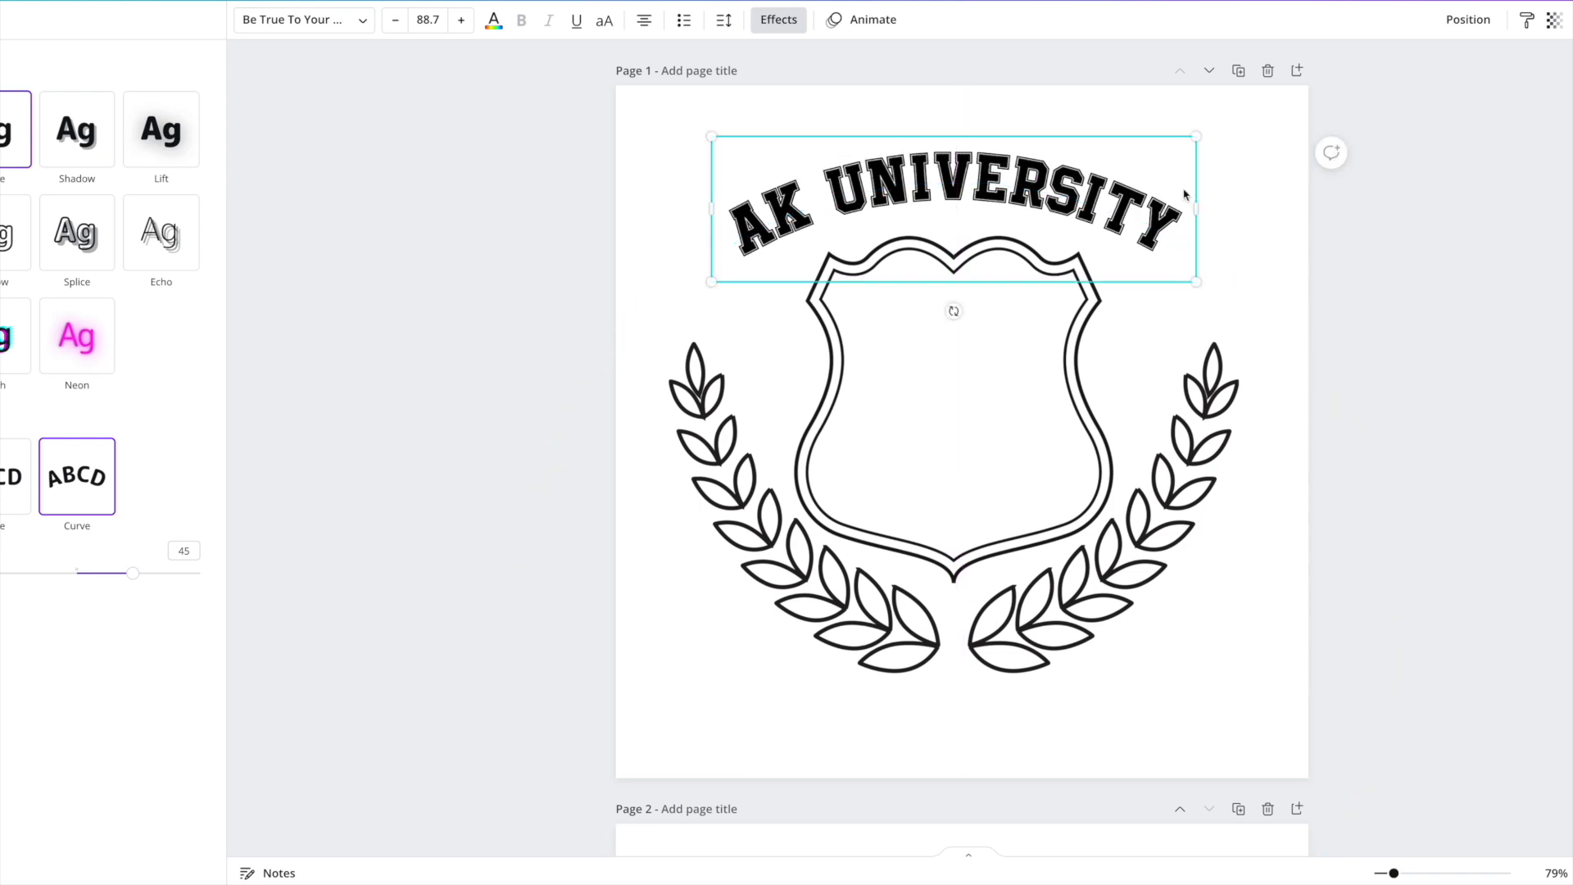
left_click(898, 175)
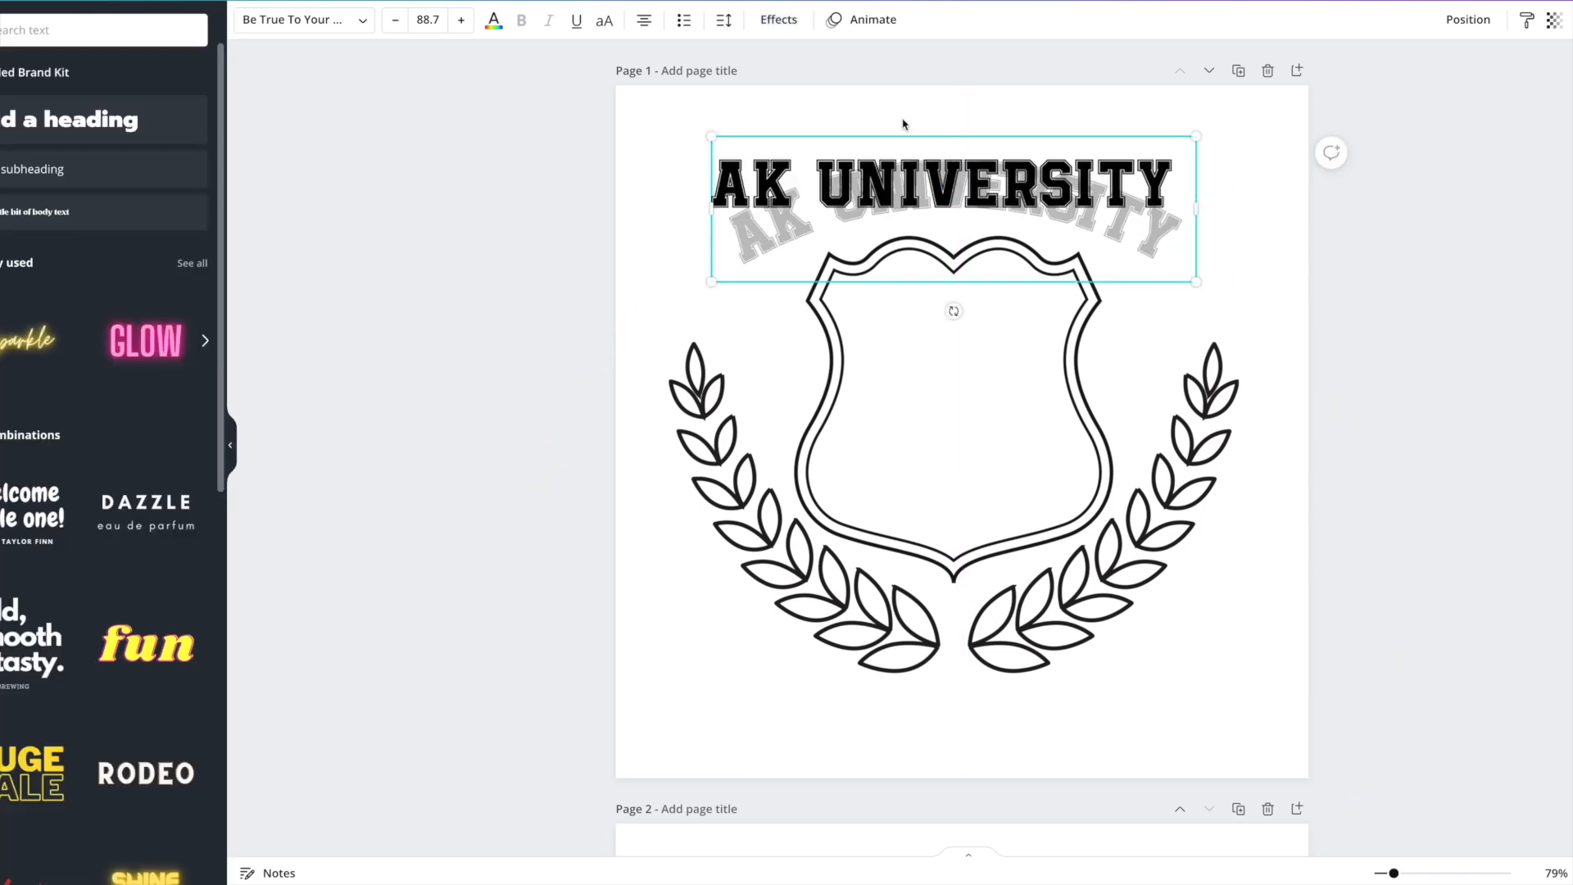
left_click(912, 100)
left_click_drag(993, 176, 998, 172)
Upload 1.png from the AK University folder into Cricut Design Space.
left_click(959, 308)
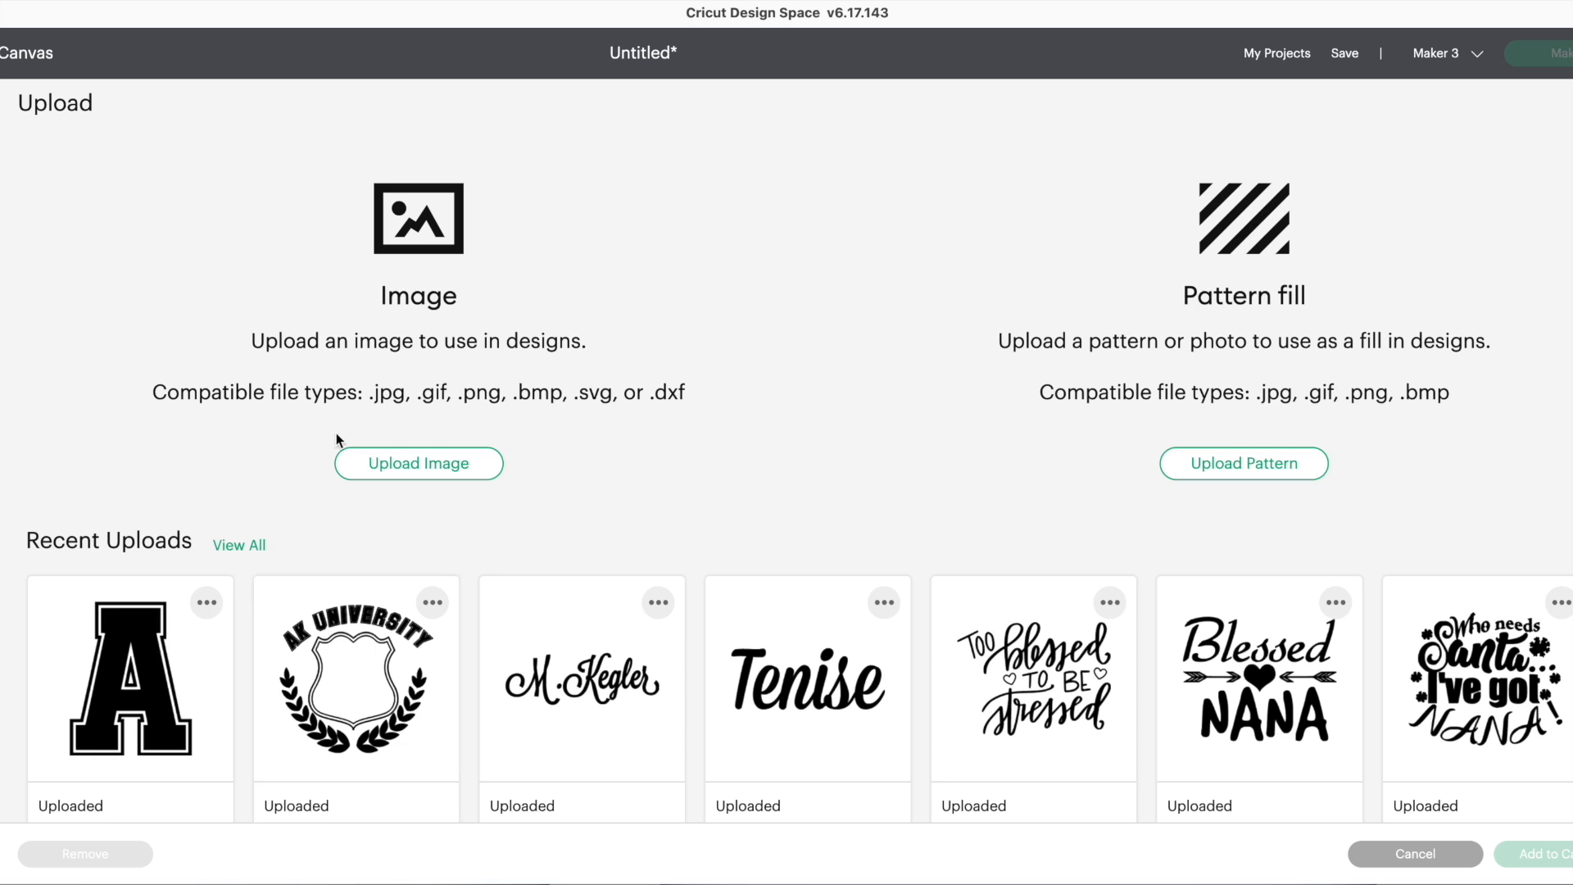
left_click(401, 464)
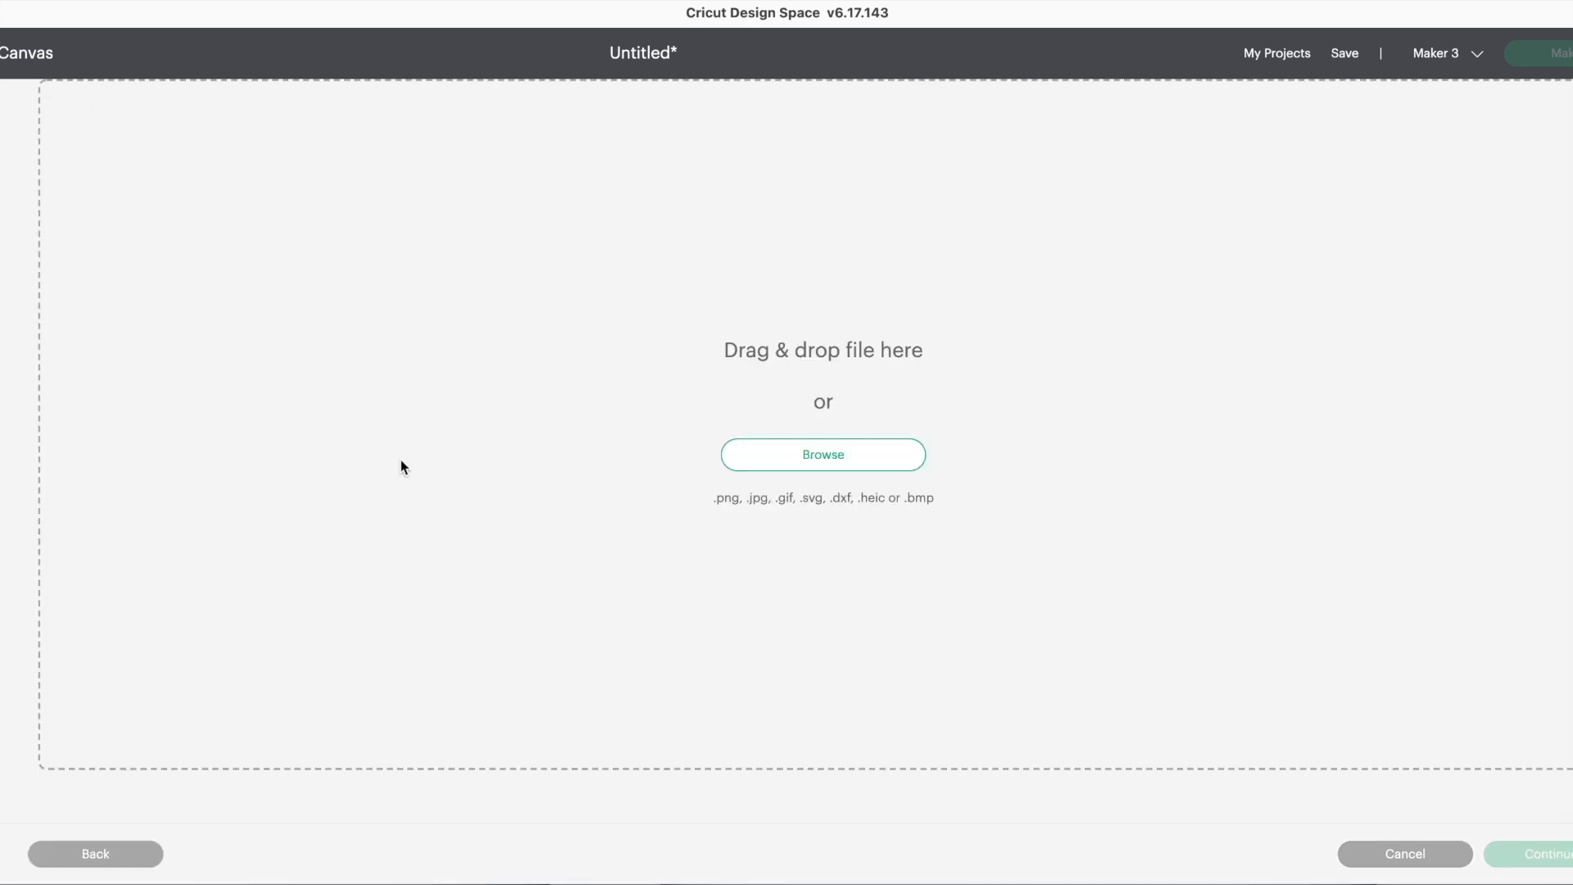
left_click(811, 461)
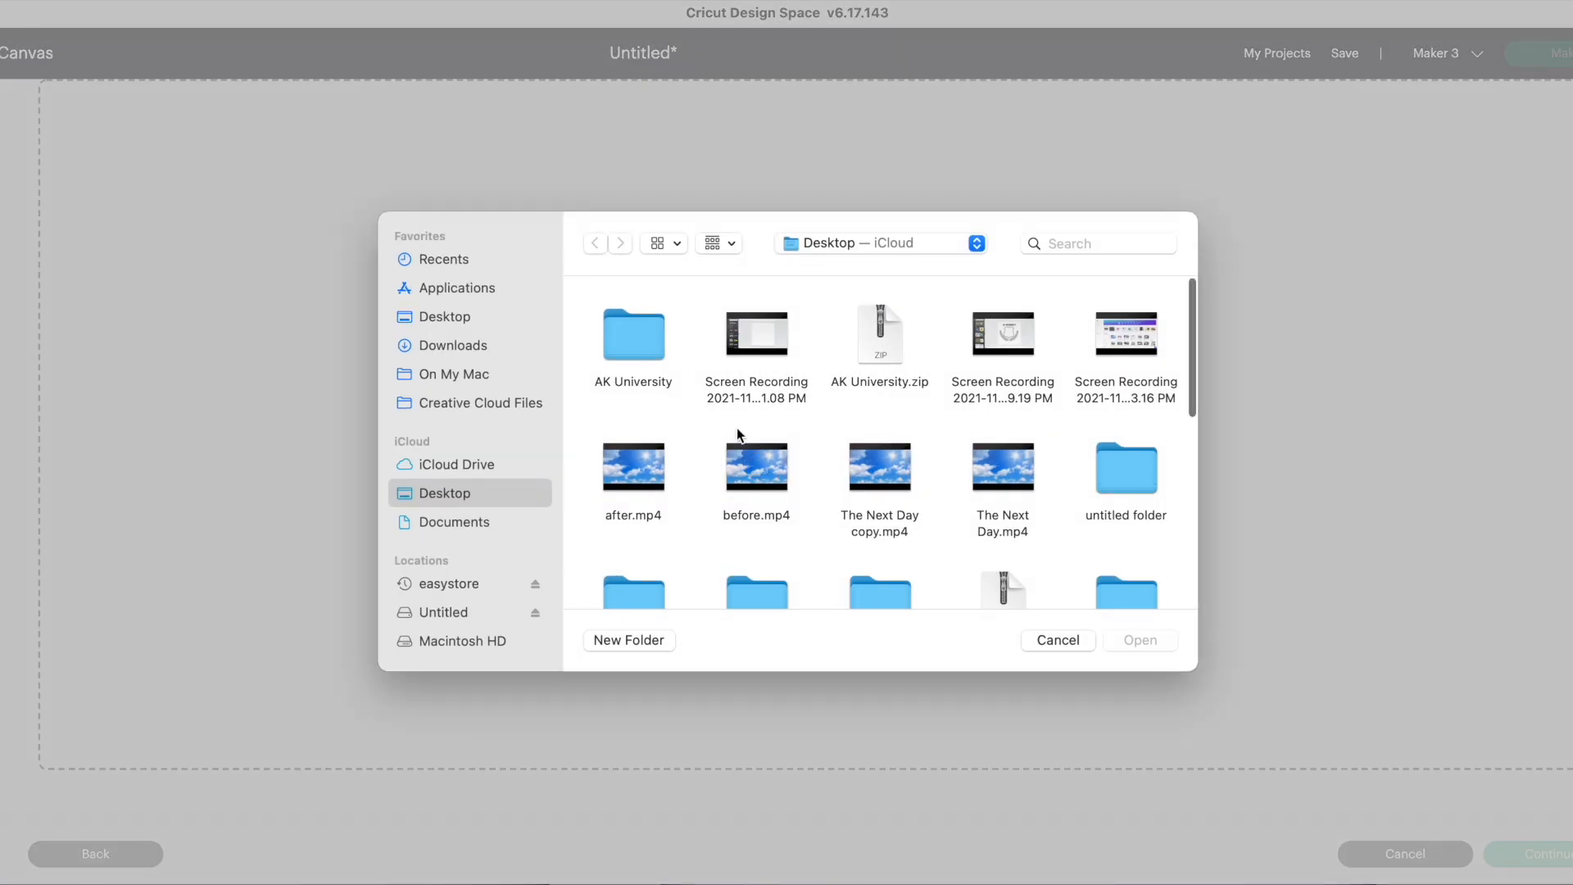
scroll(912, 450, "down", 2)
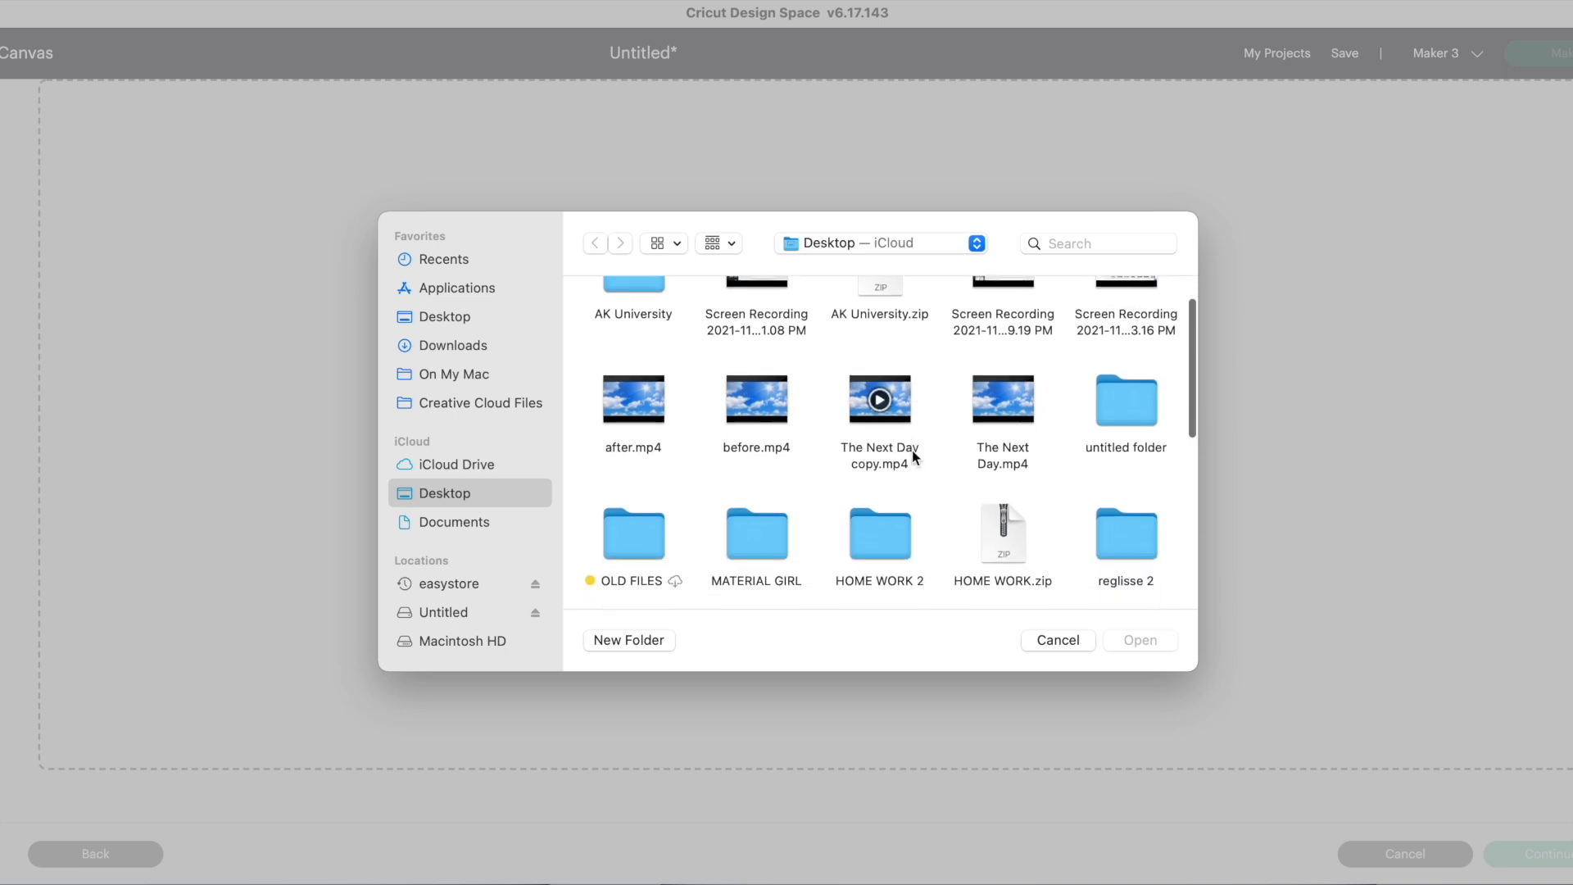
scroll(912, 450, "up", 2)
left_click(632, 320)
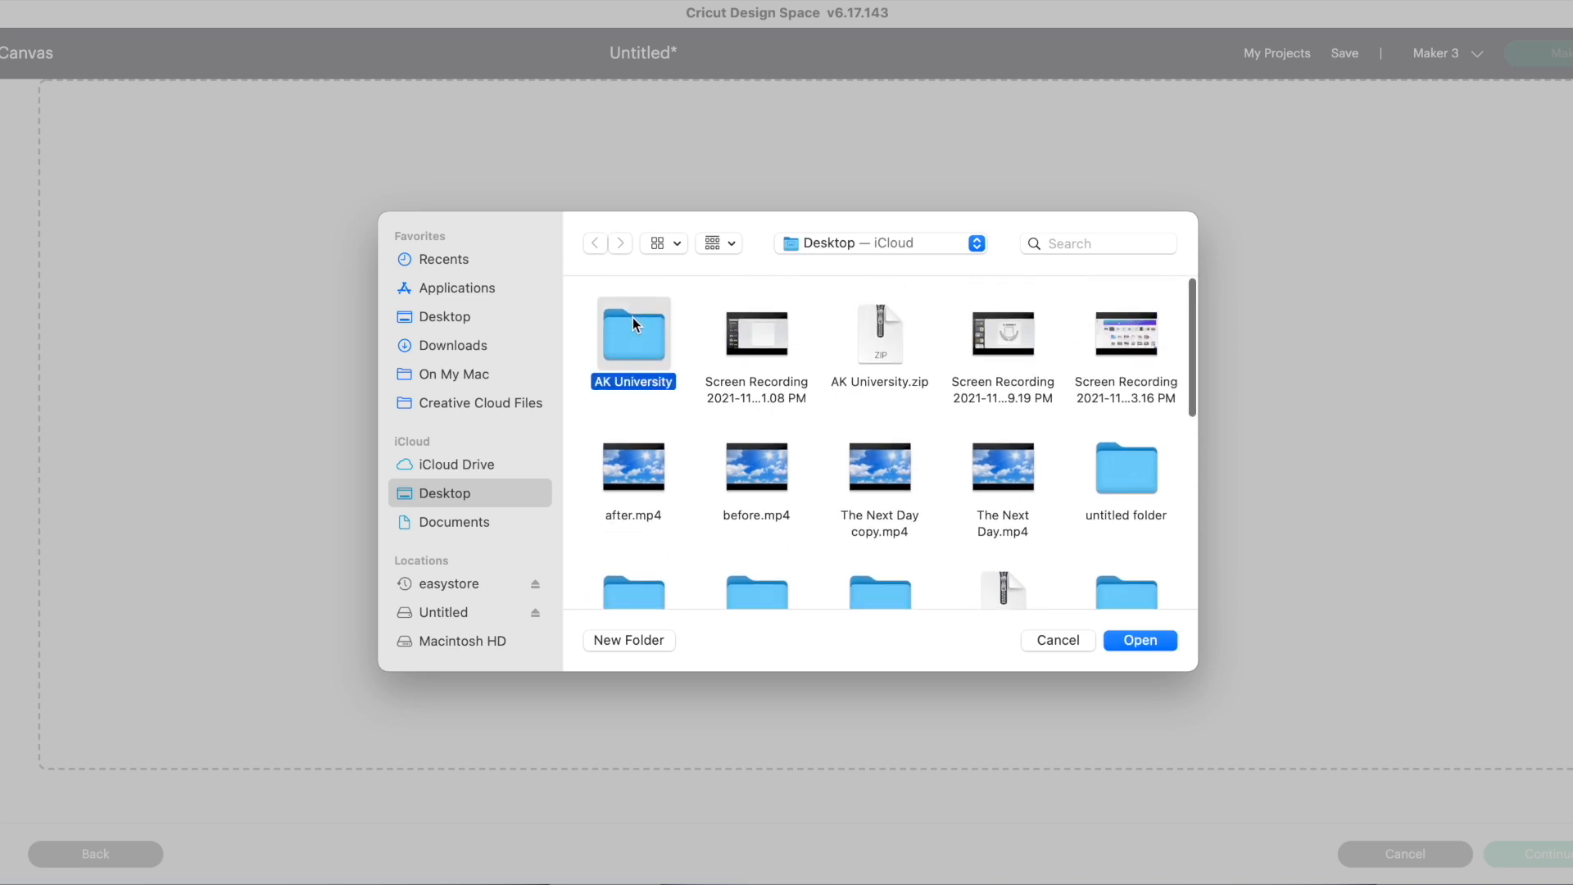
double_click(632, 322)
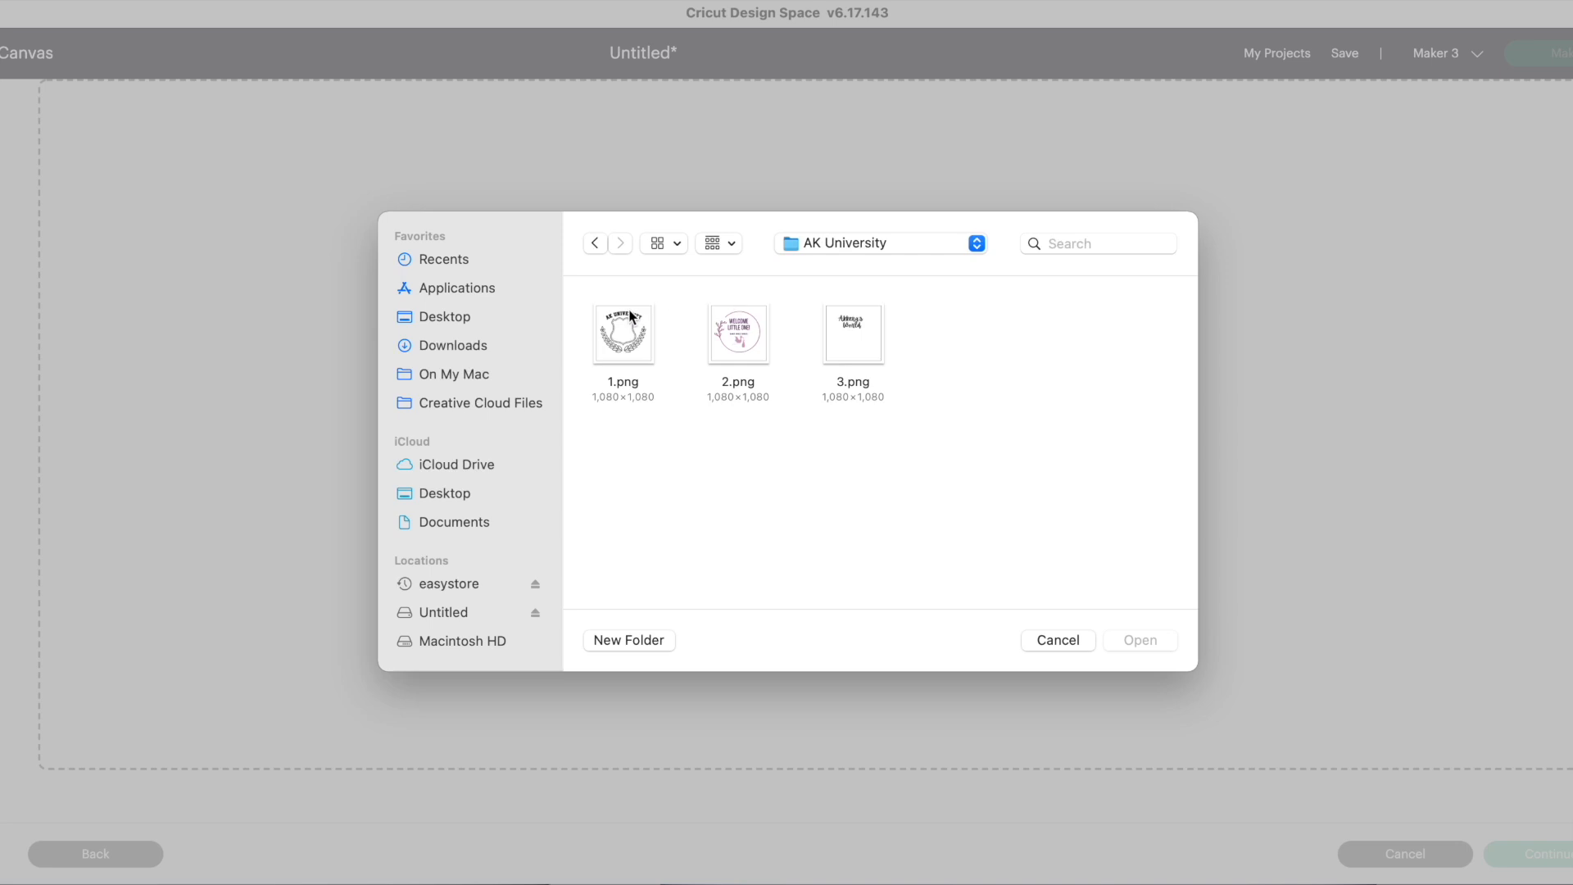
left_click(616, 334)
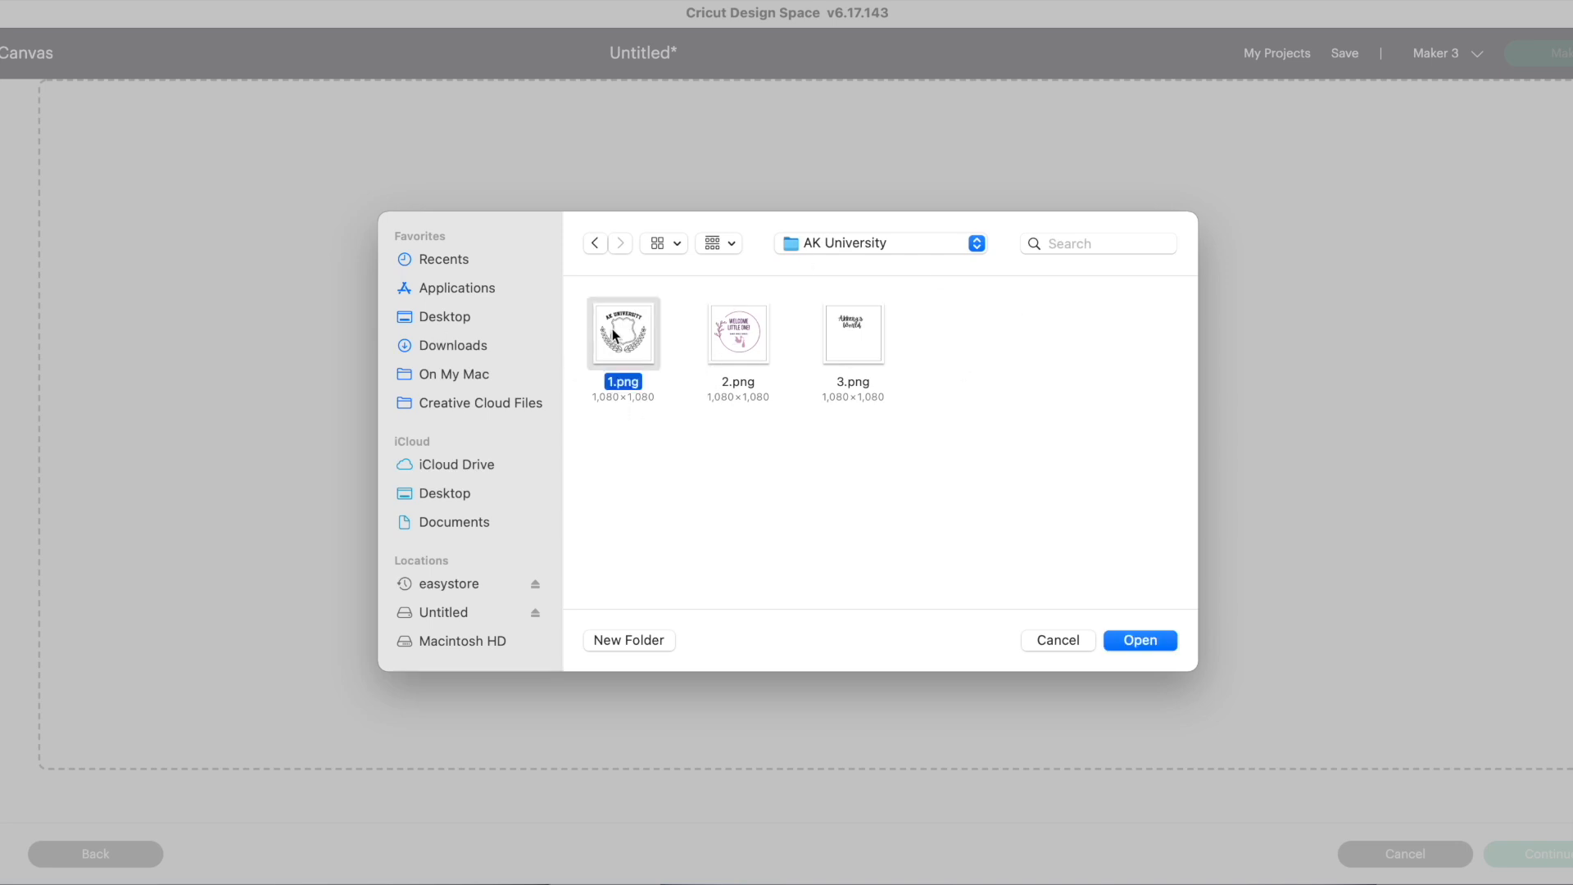
left_click(1141, 640)
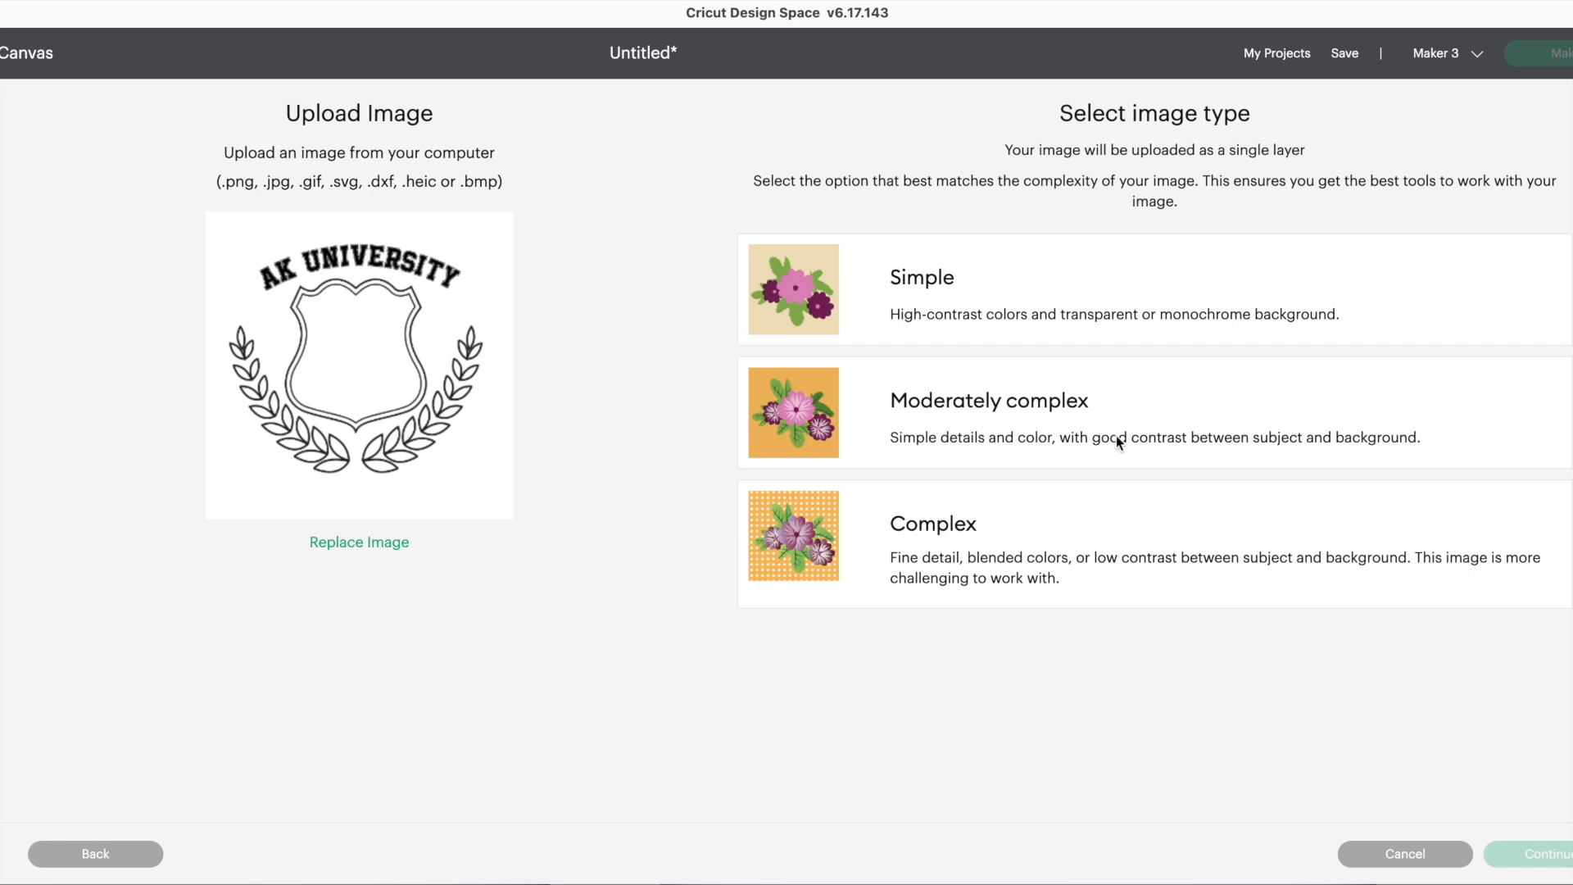
Mark the image Complex and remove the white background, shield interior and band between outlines.
left_click(1000, 563)
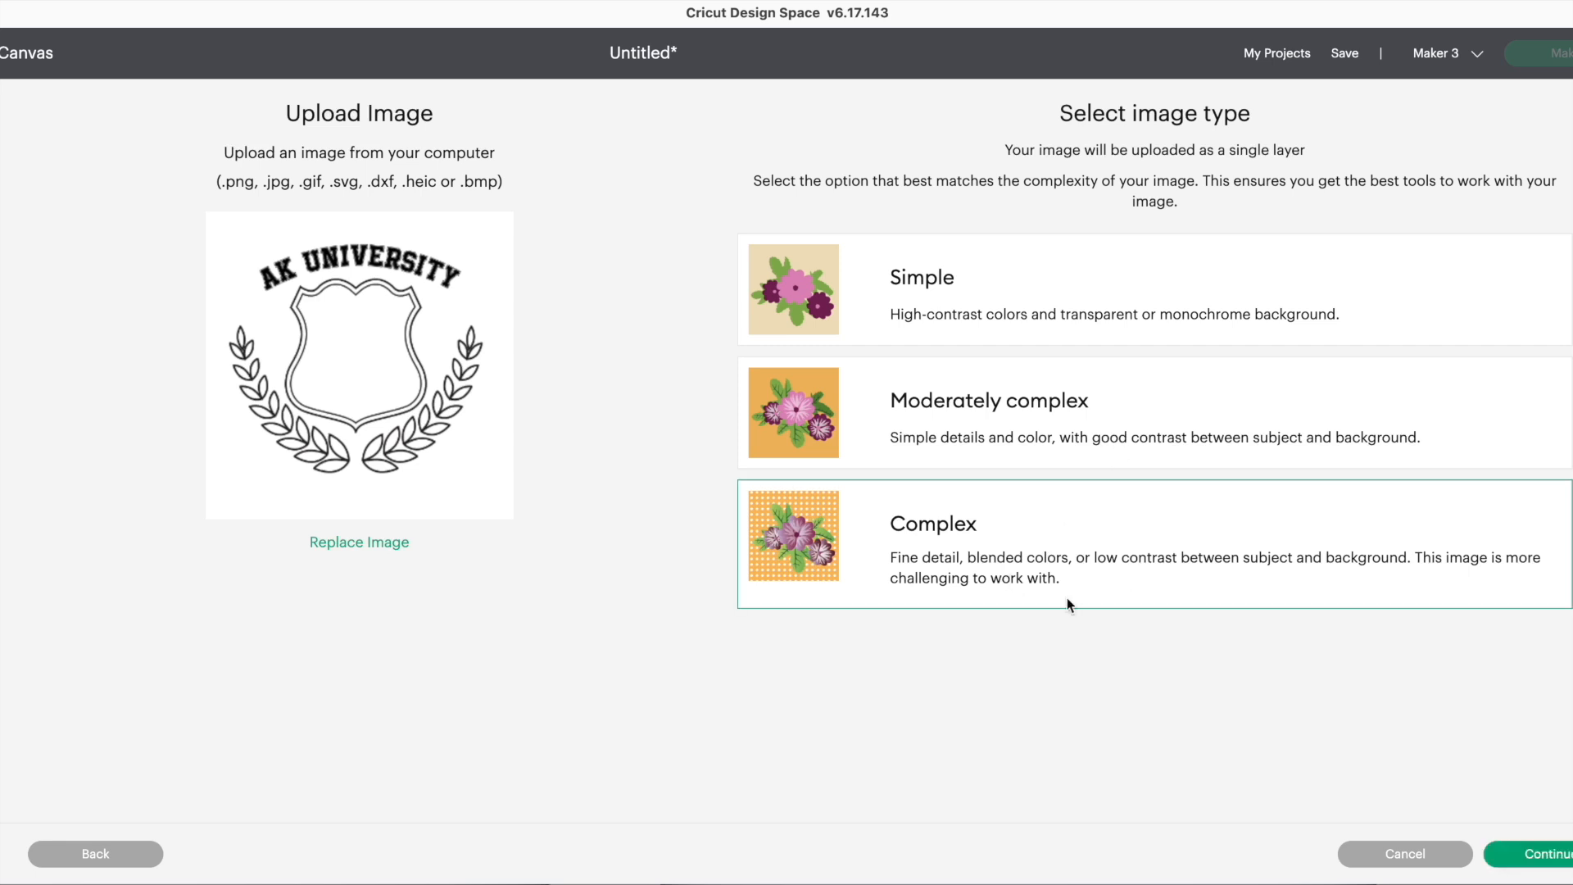
left_click(1531, 861)
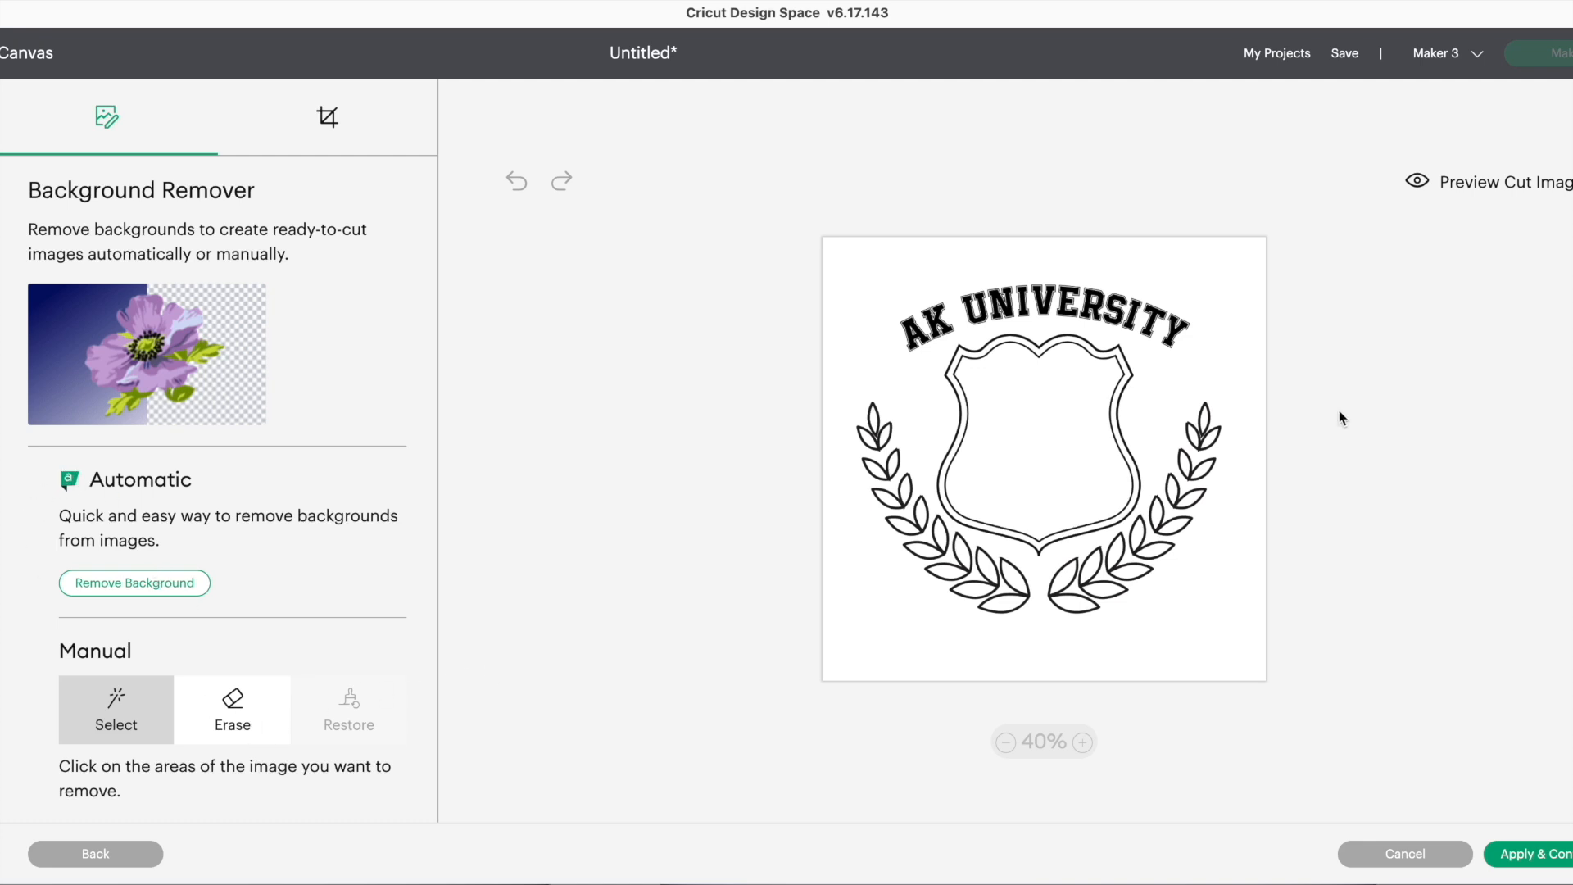
left_click(228, 718)
left_click(1058, 430)
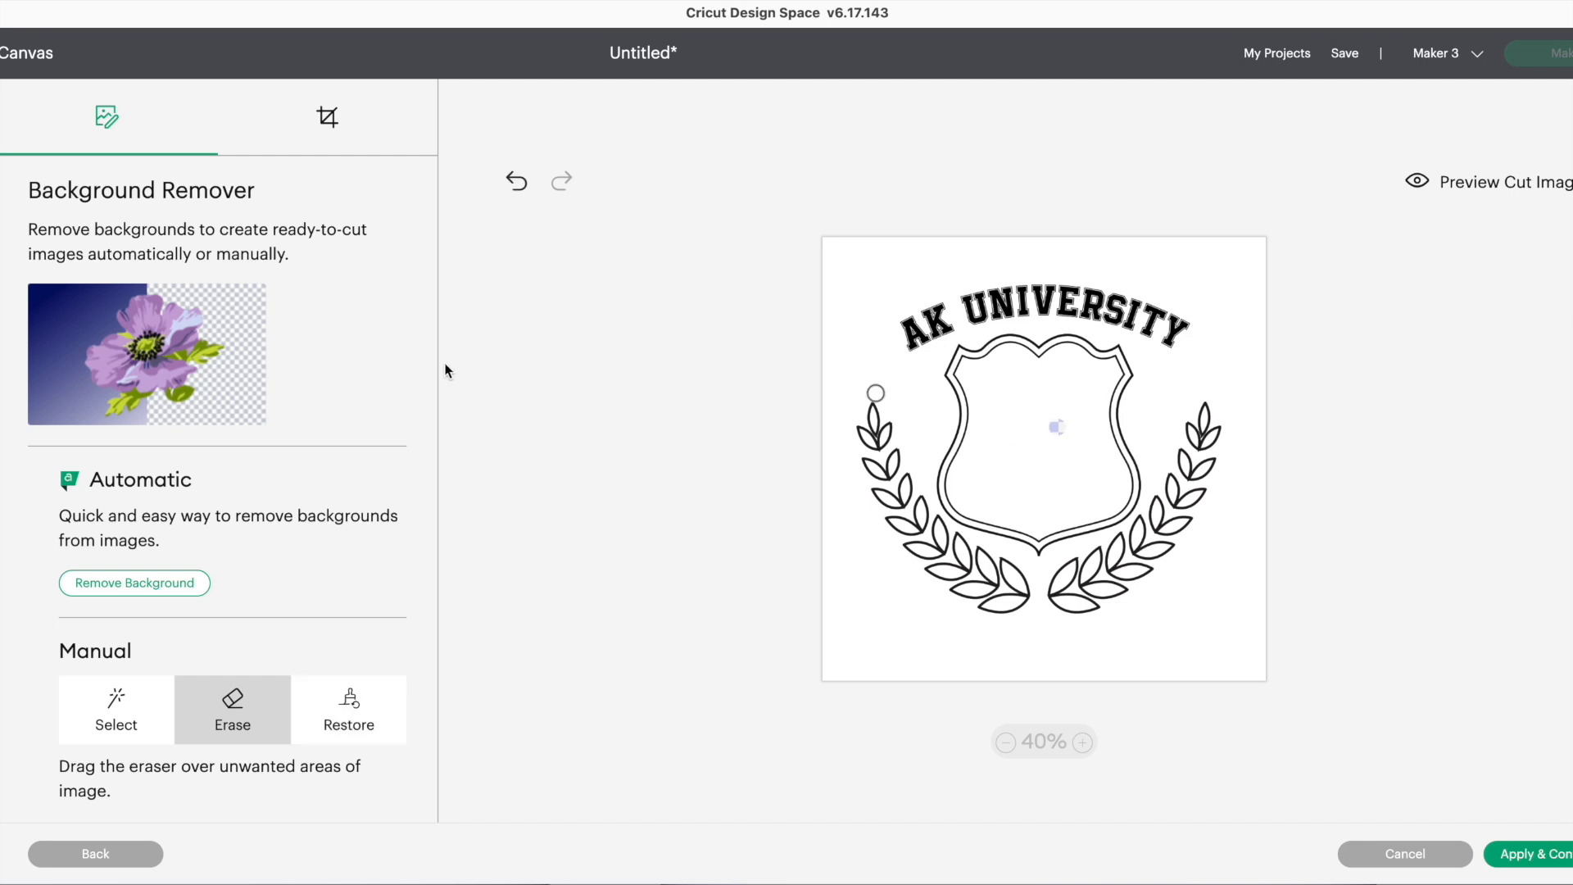
left_click(148, 711)
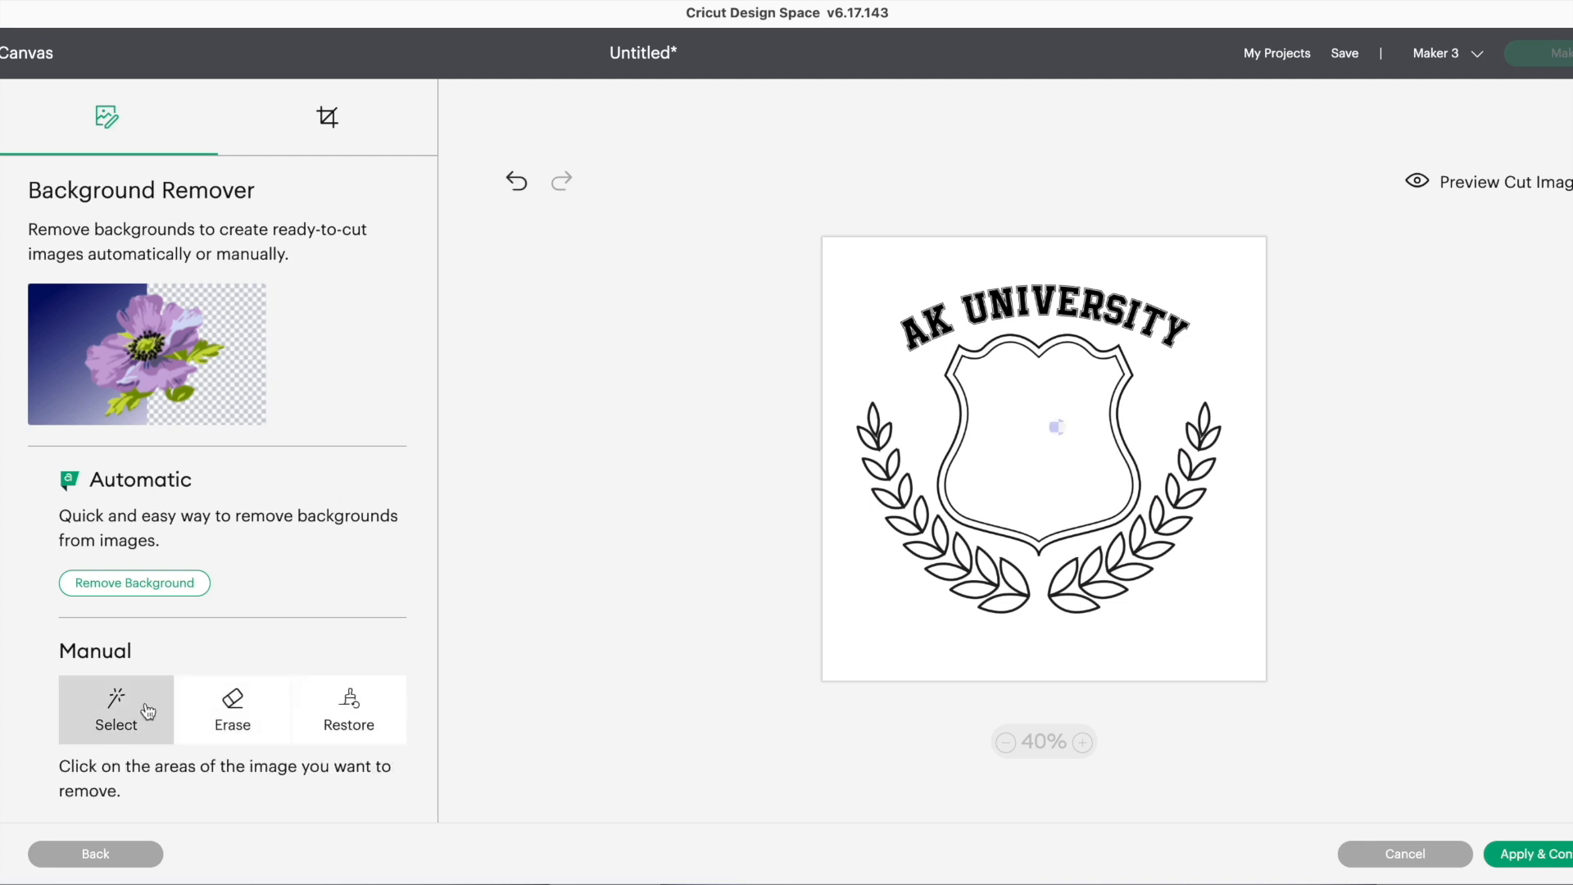
left_click(1003, 366)
left_click(986, 266)
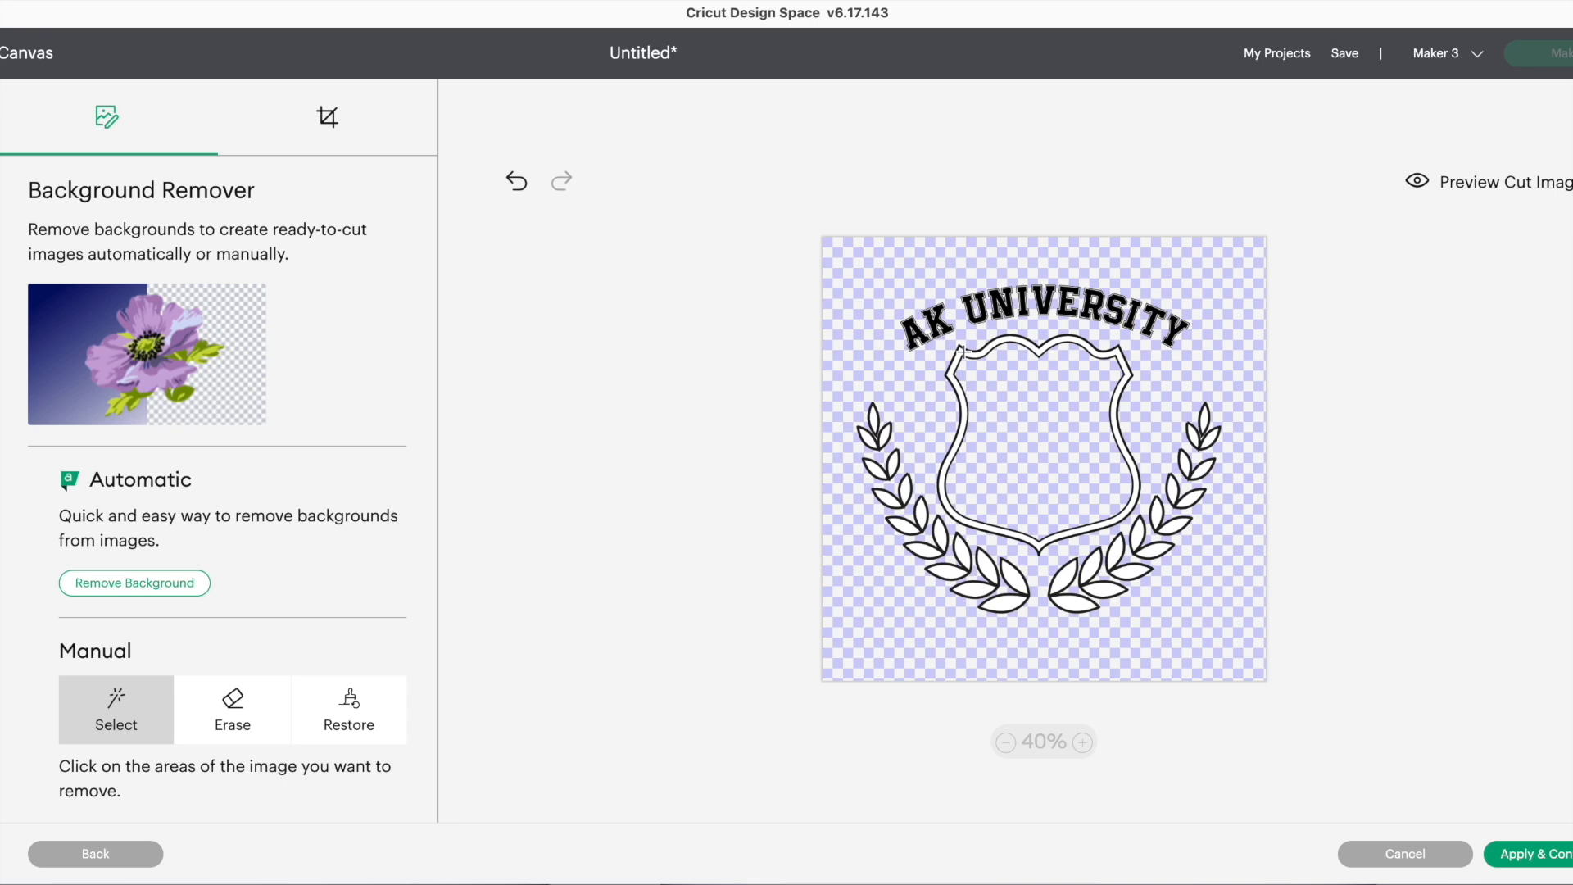
left_click(962, 350)
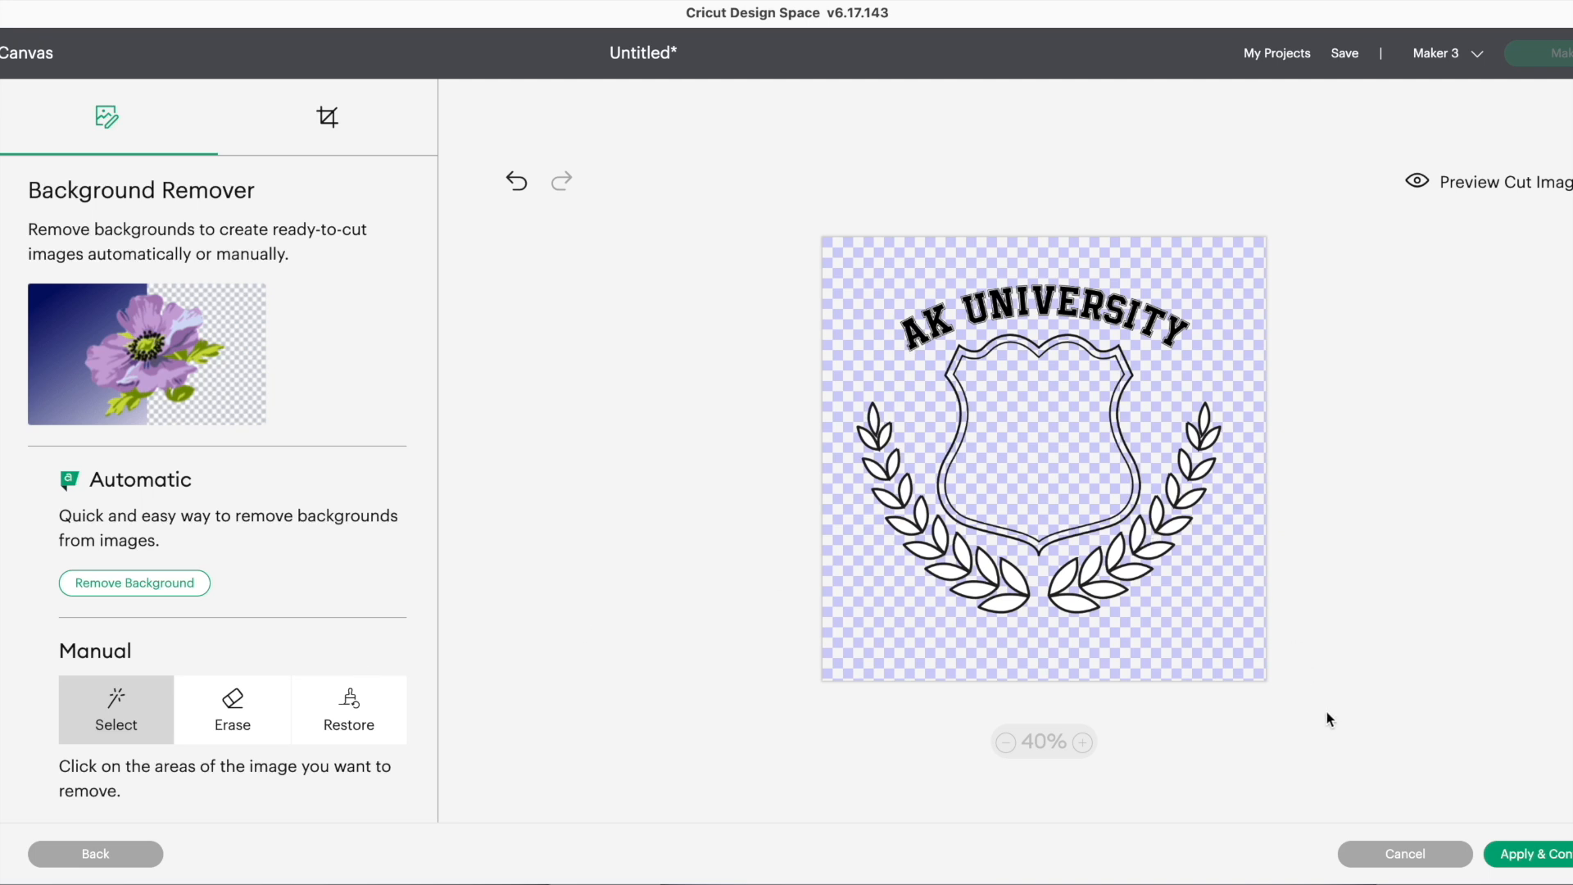
Check the cut image preview and apply the background removal.
left_click(1473, 194)
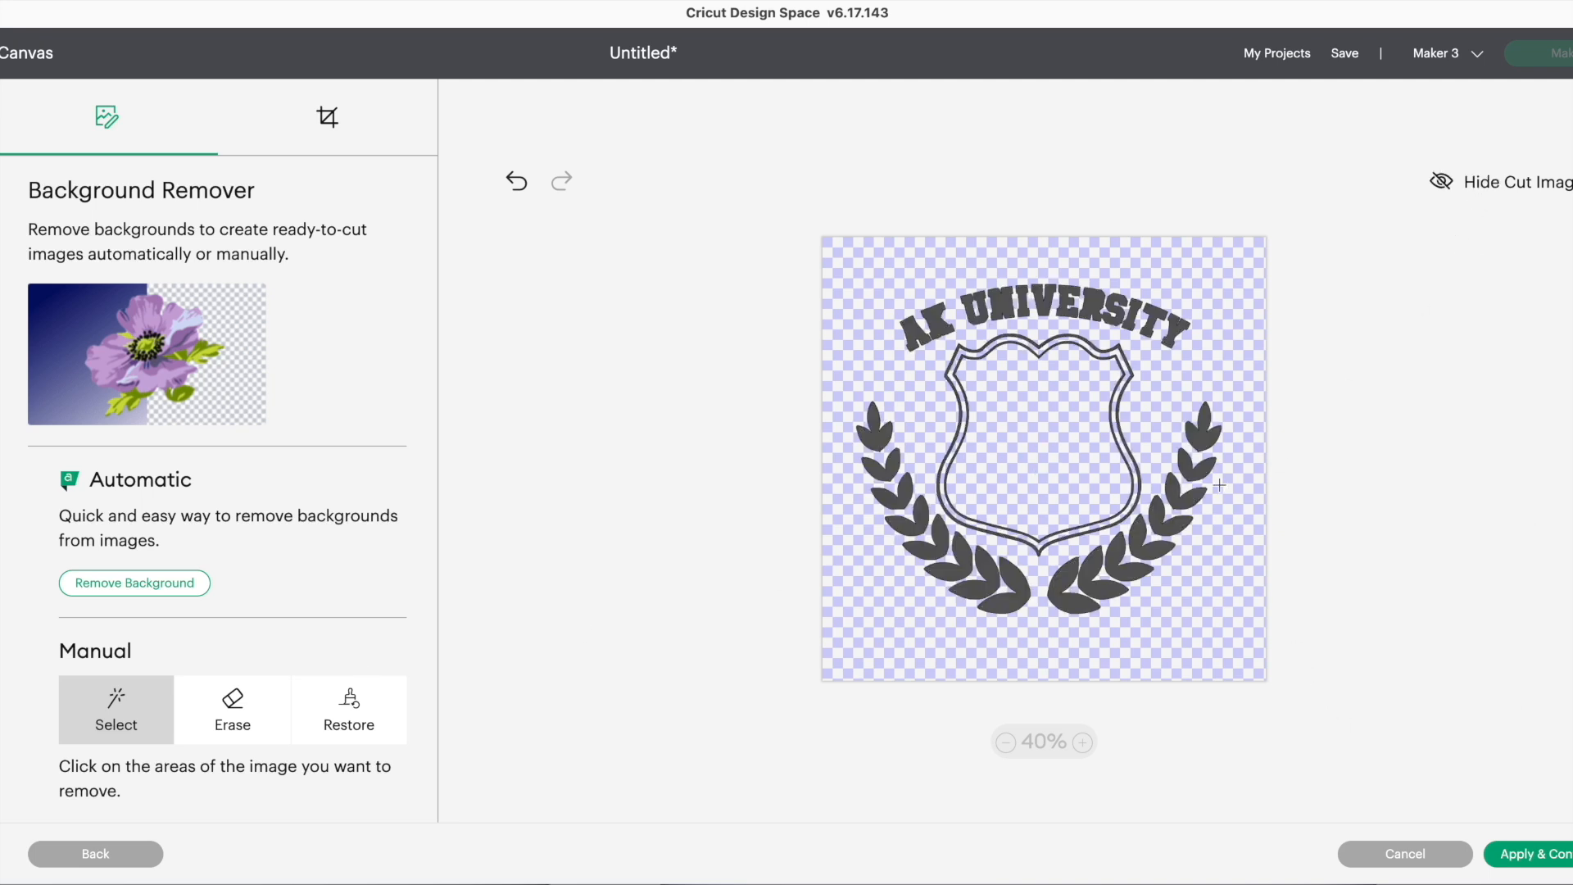
left_click(1527, 187)
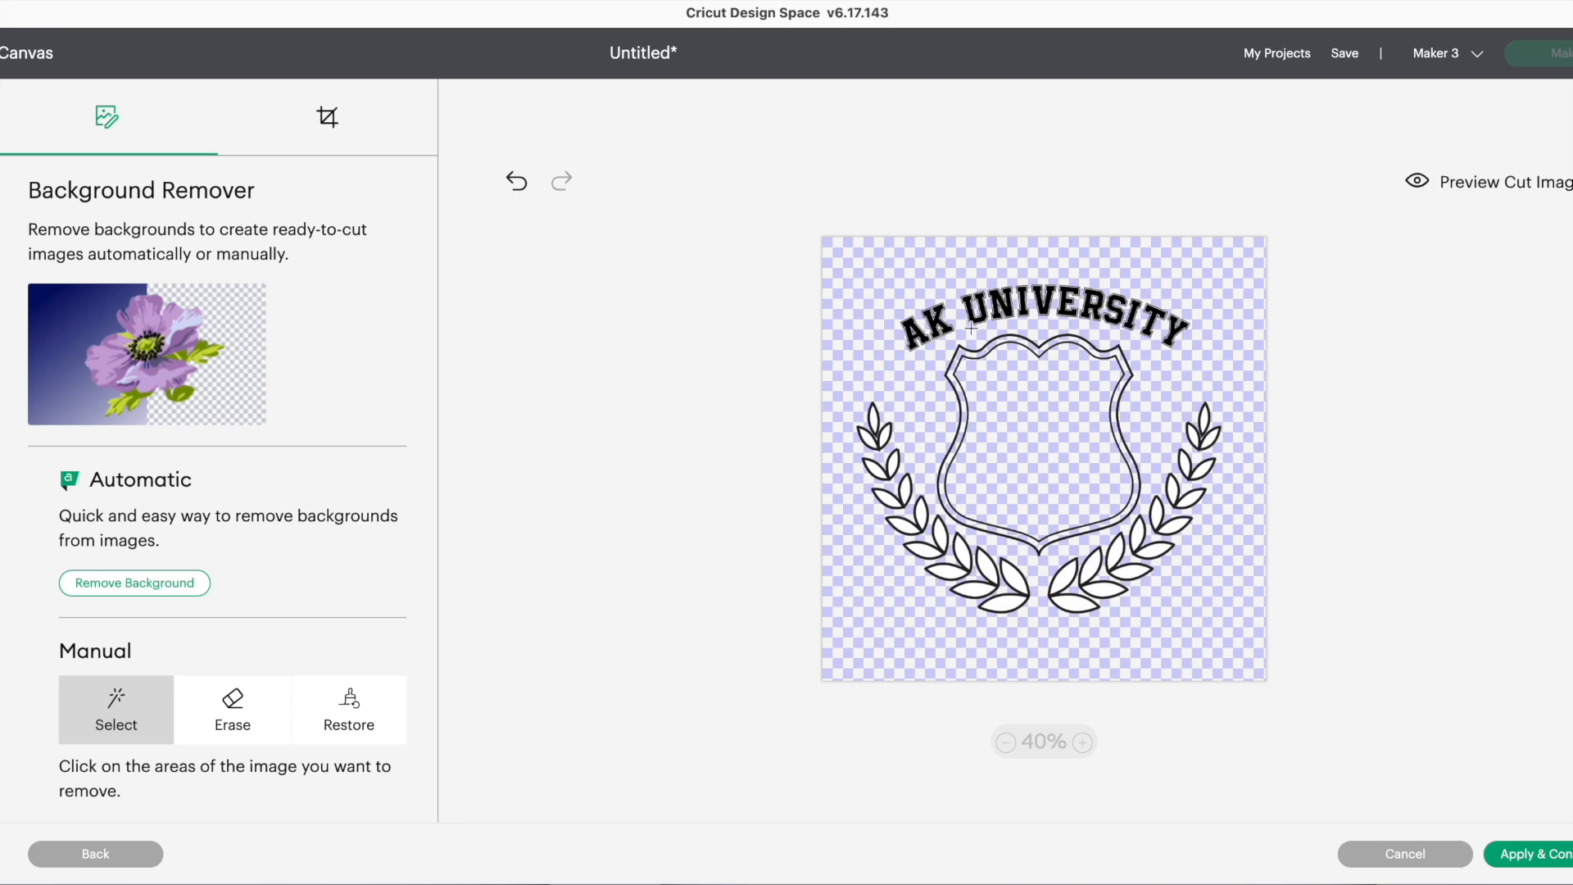
left_click(1434, 189)
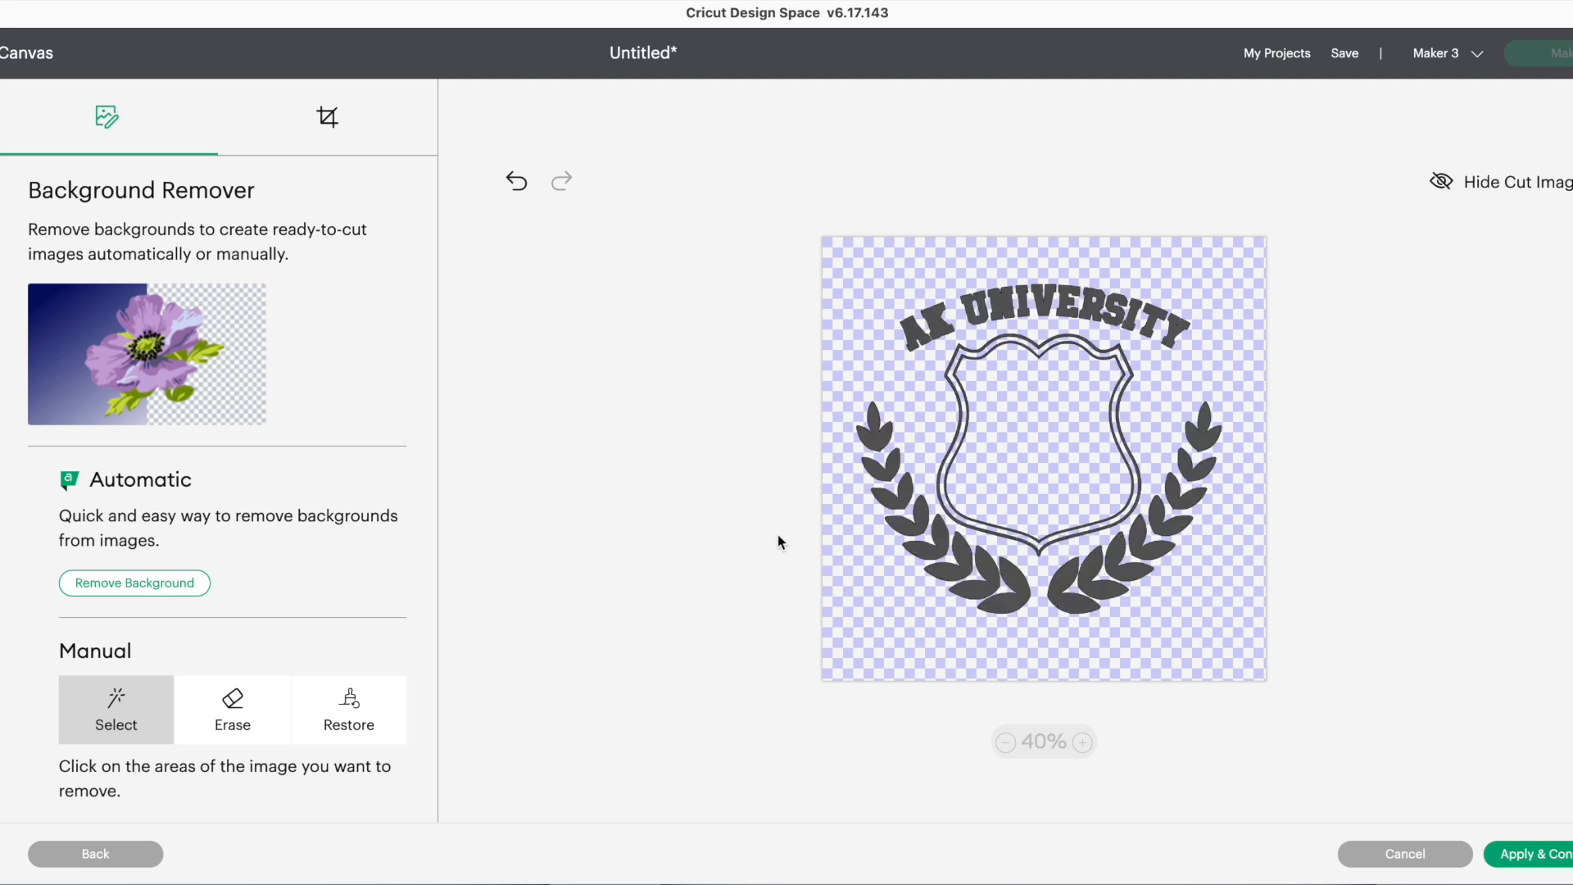
left_click(1557, 189)
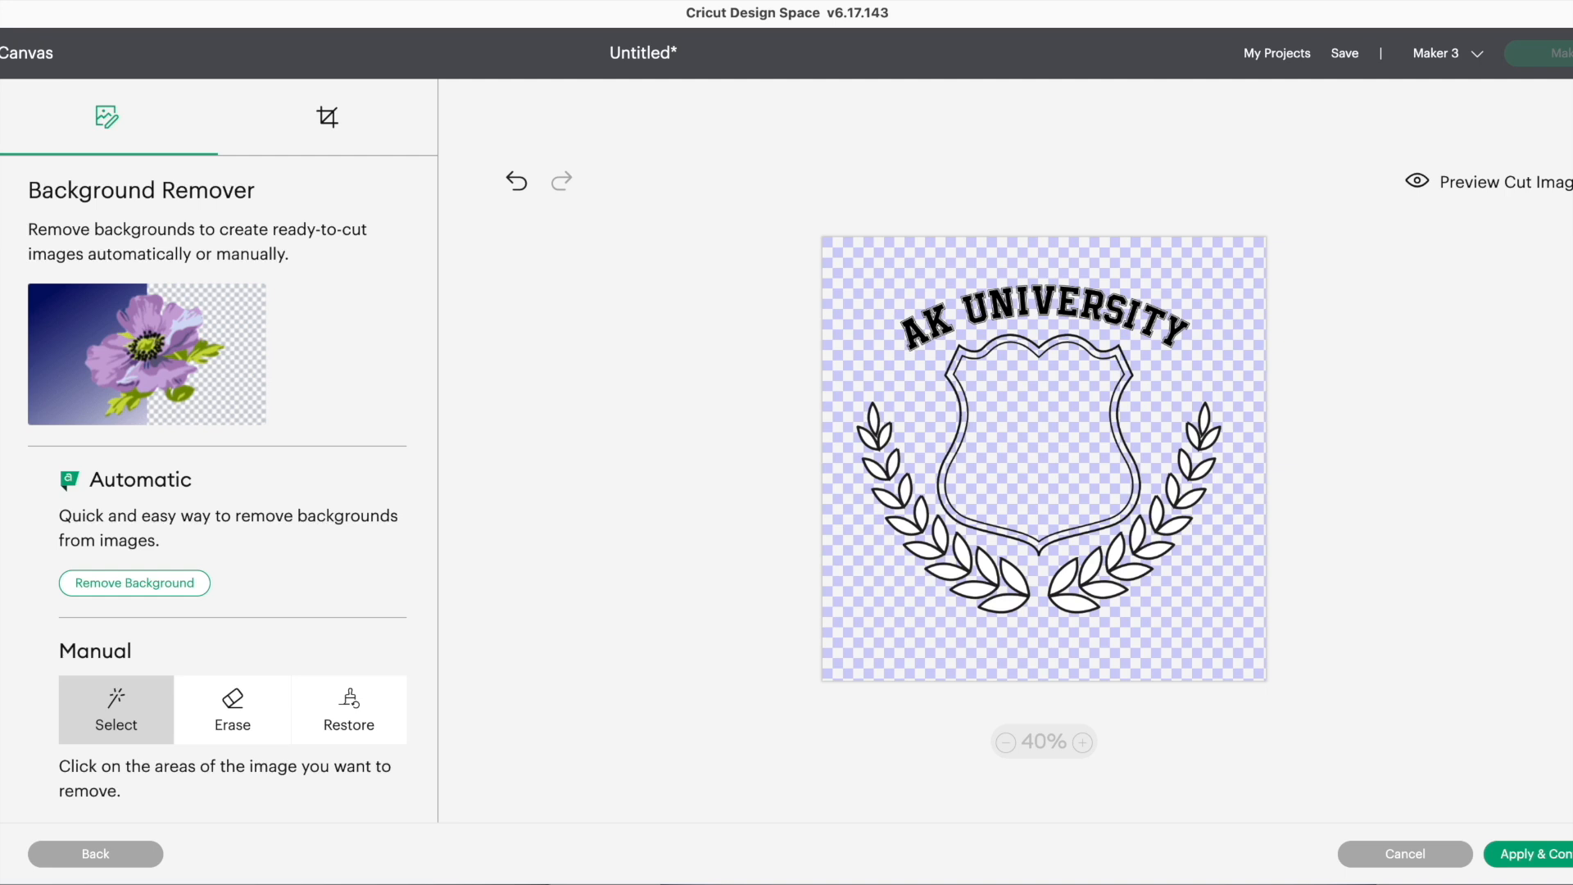
left_click(1561, 856)
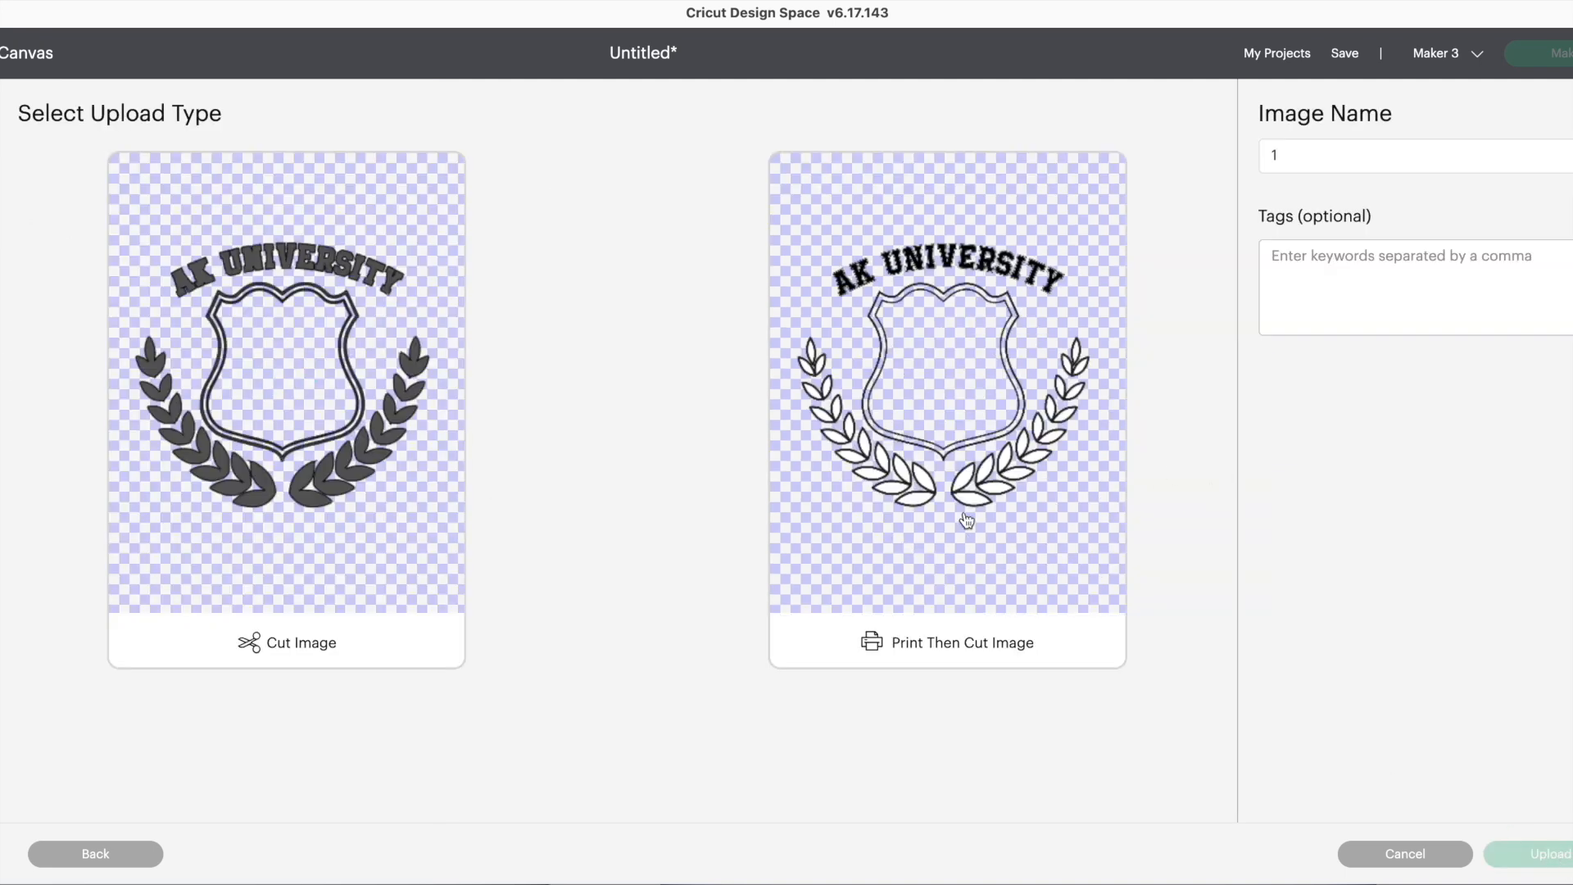
Upload the badge as a Cut Image and select its thumbnail in Recent Uploads.
left_click(329, 529)
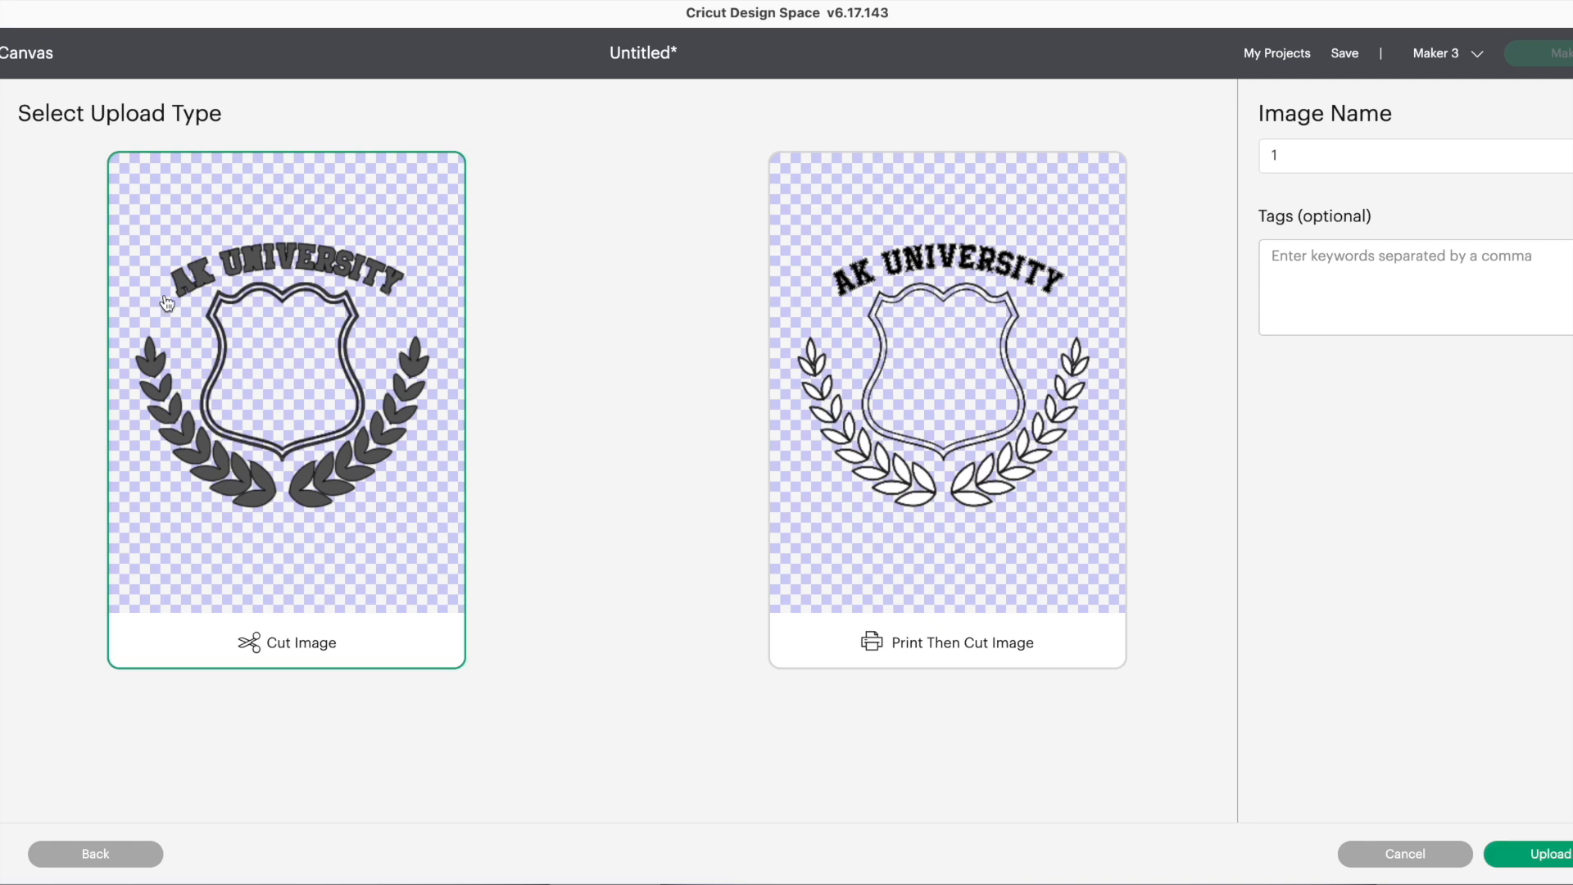
left_click(1540, 856)
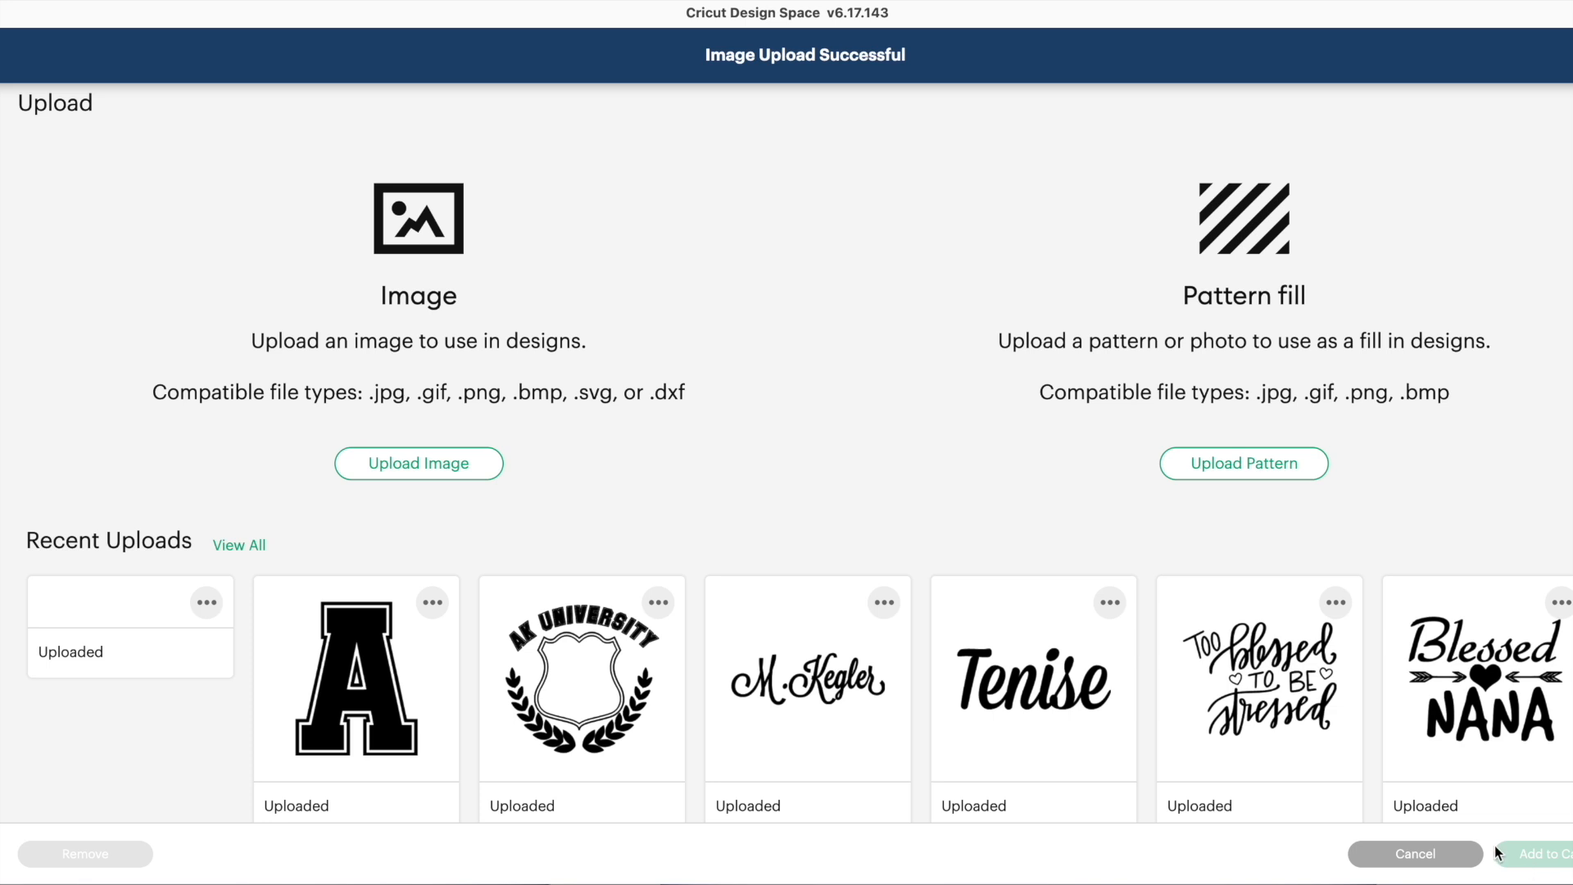
left_click(109, 686)
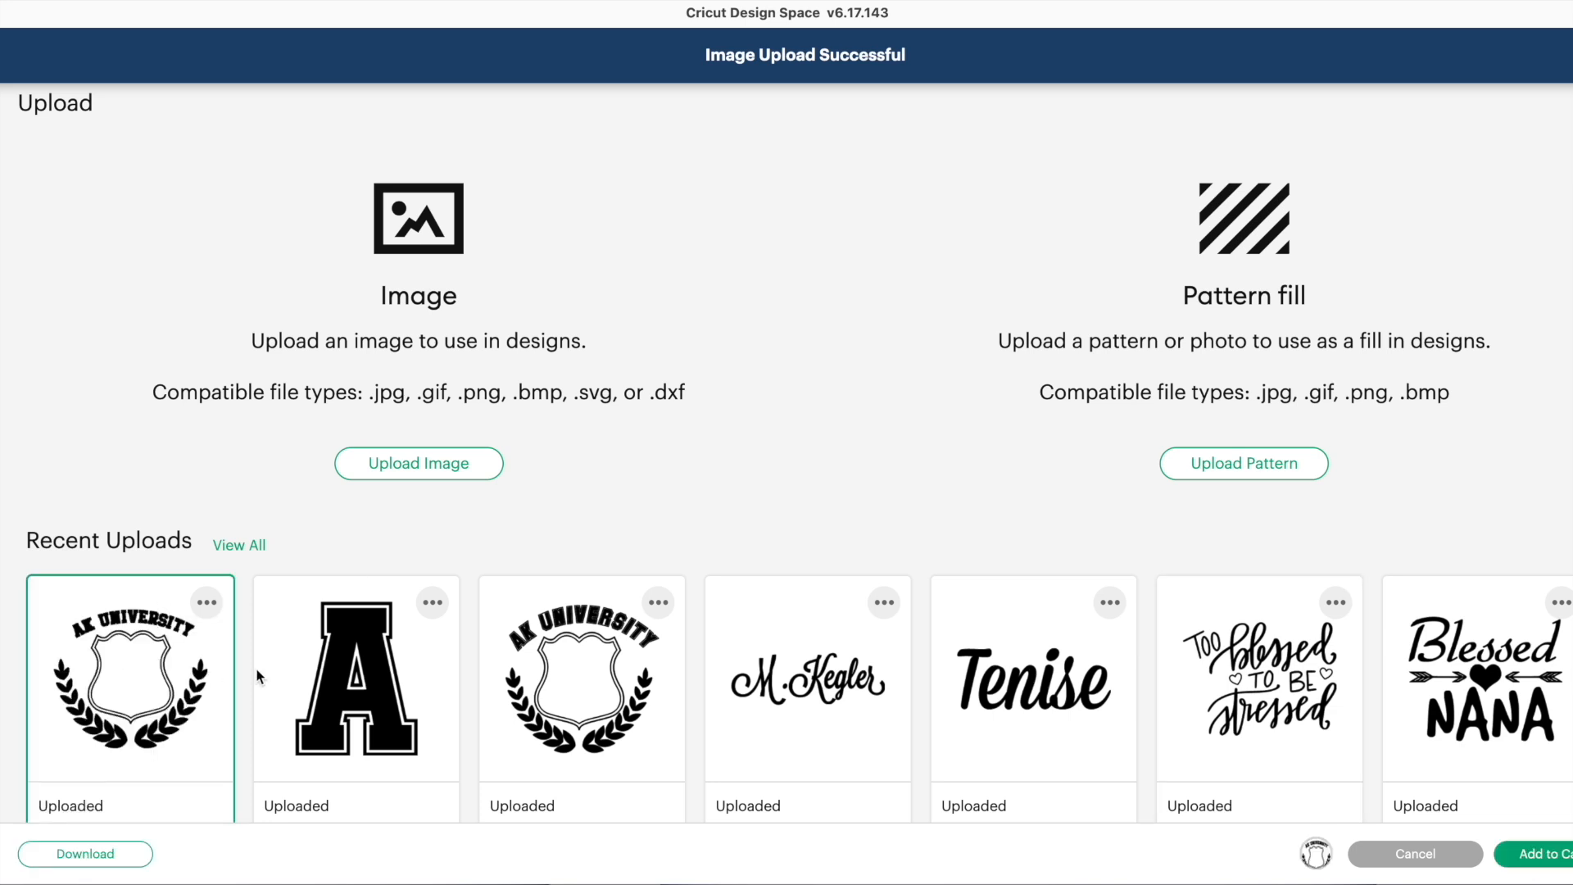
Add the badge to the canvas and drag the 12.344 by 11.135 in layer into position.
left_click(1532, 854)
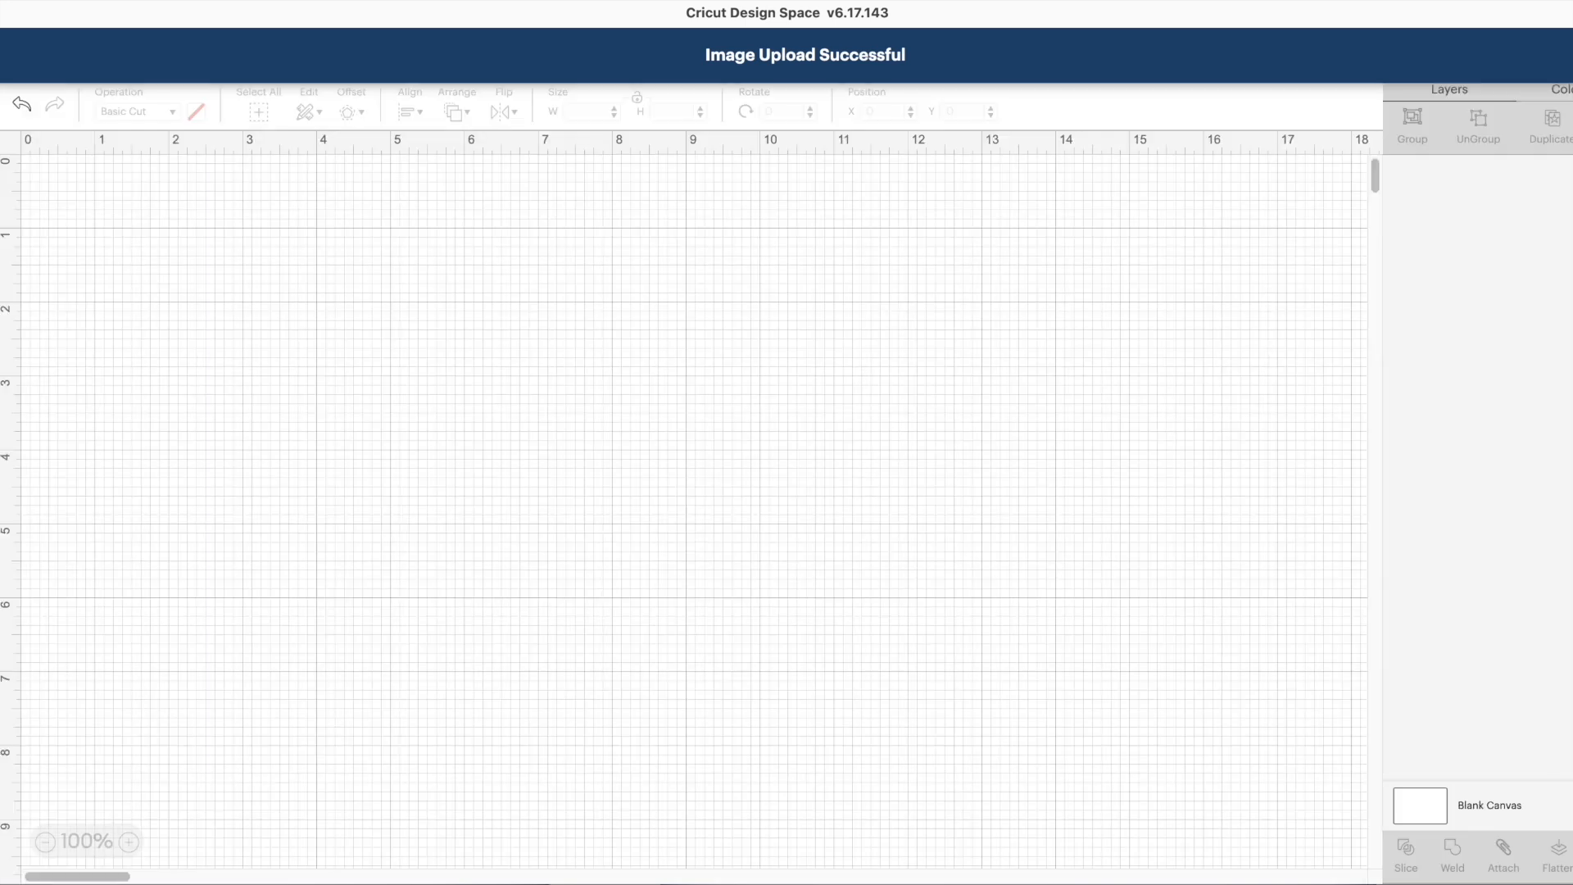
left_click_drag(461, 519, 472, 423)
scroll(1150, 515, "down", 3)
scroll(1149, 508, "down", 2)
scroll(1144, 513, "up", 4)
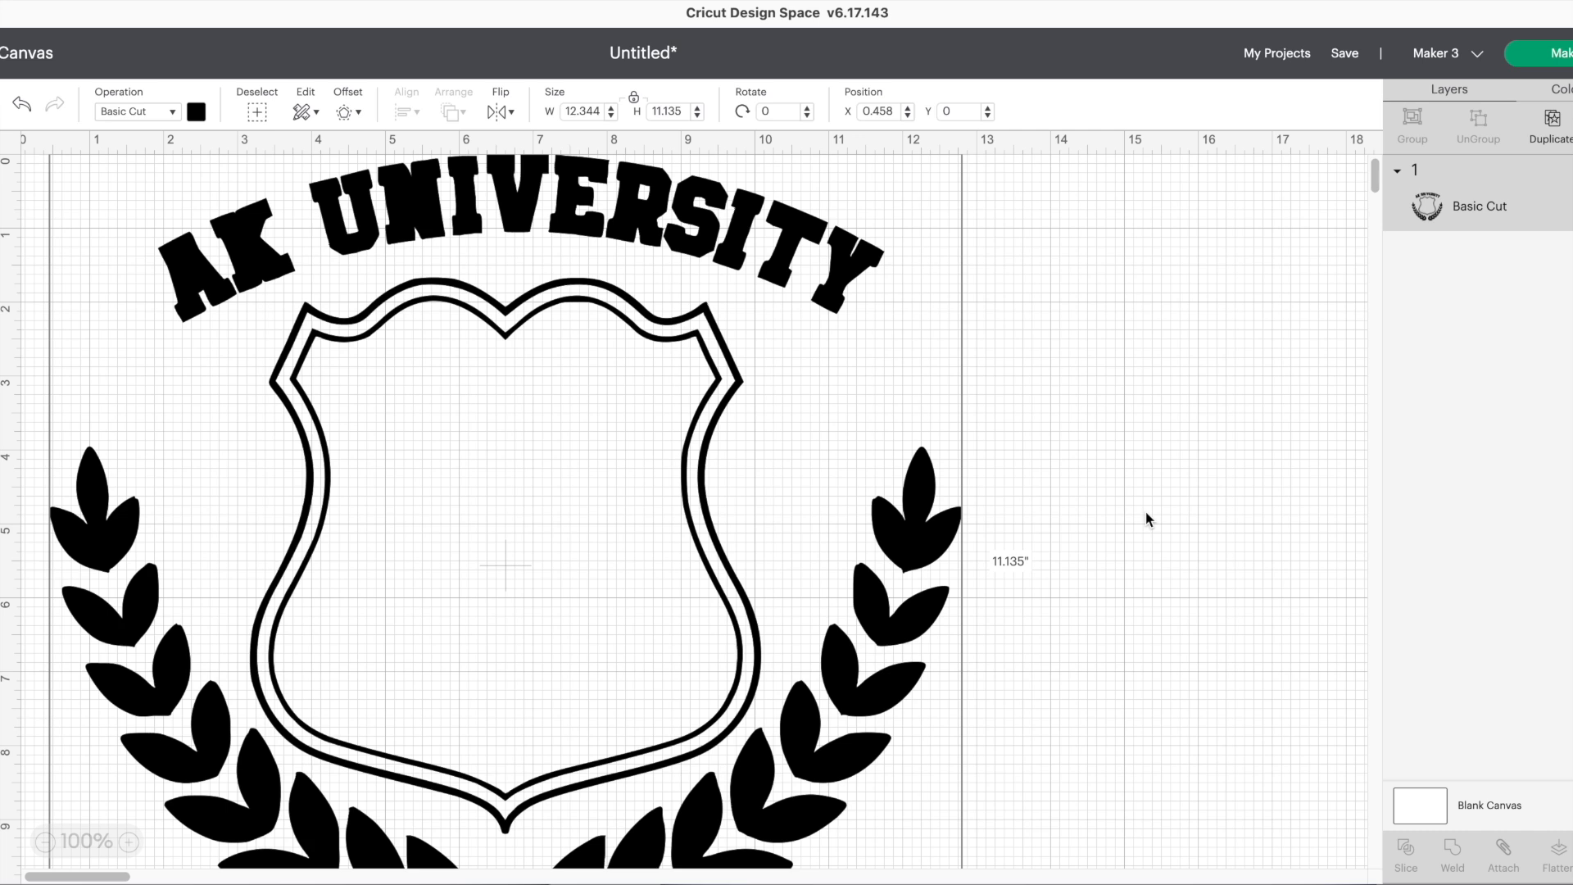
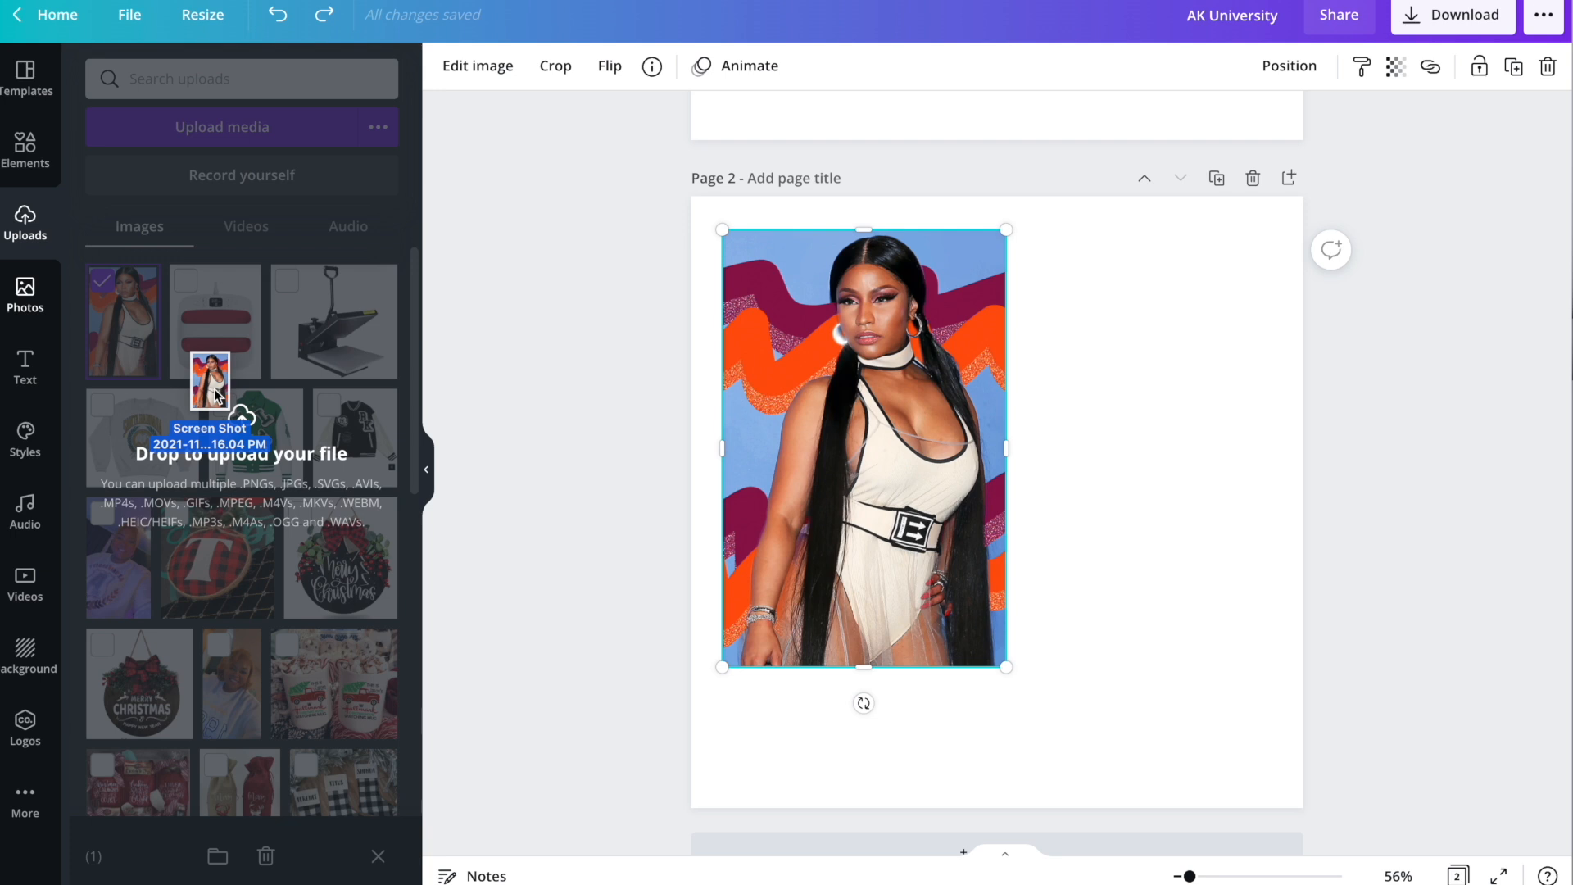
Upload the new Nicki Minaj screenshot, delete the old photo, and place the upload on page 2.
left_click_drag(217, 396, 203, 434)
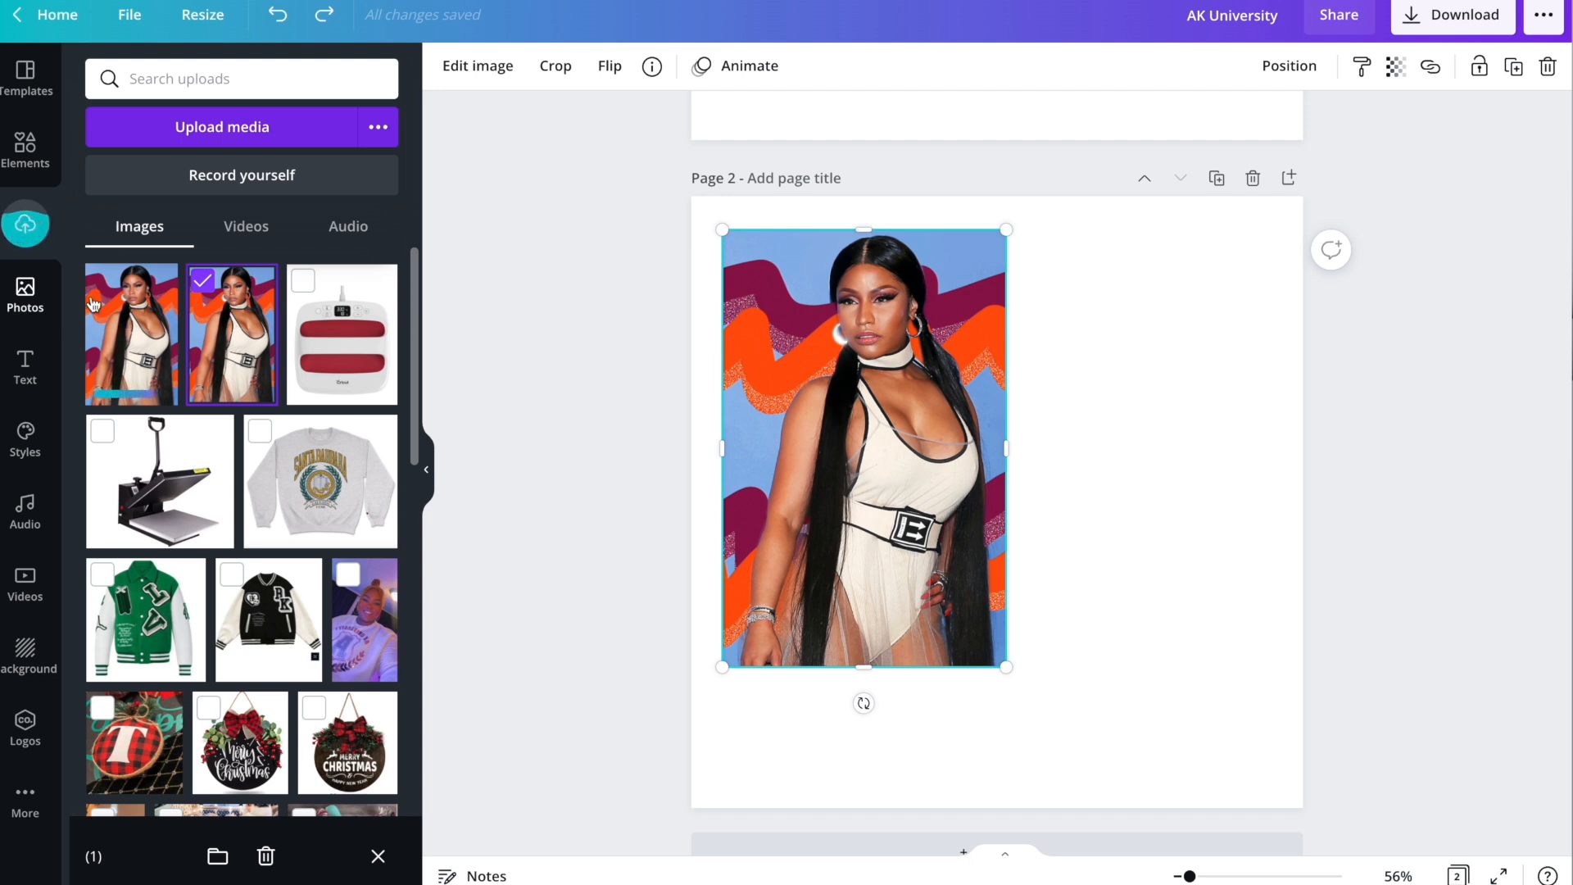
key("Delete")
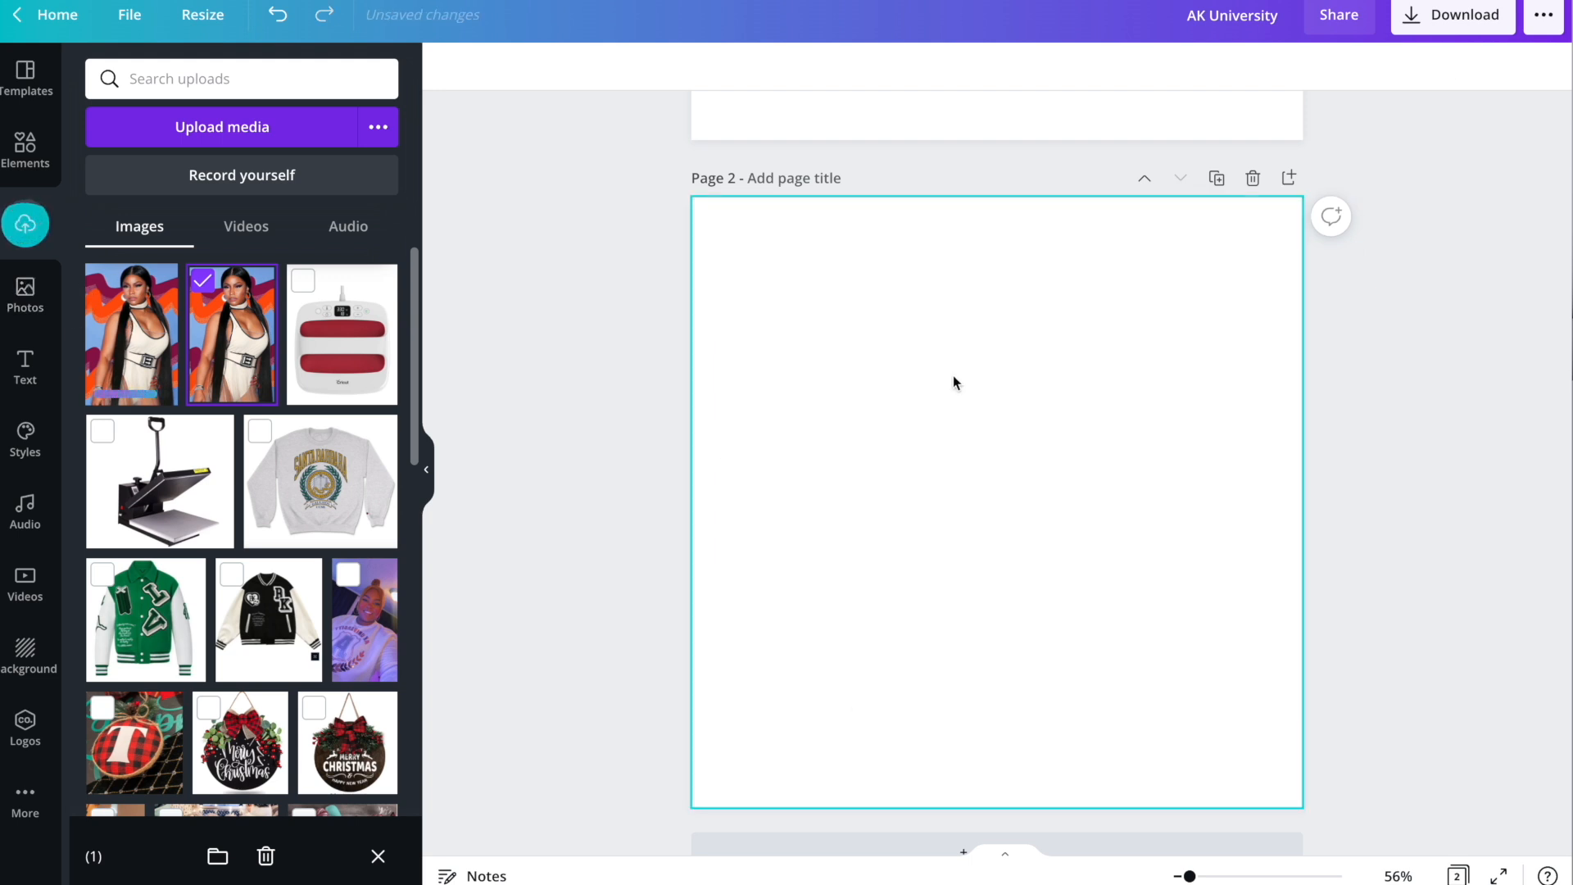
left_click(118, 343)
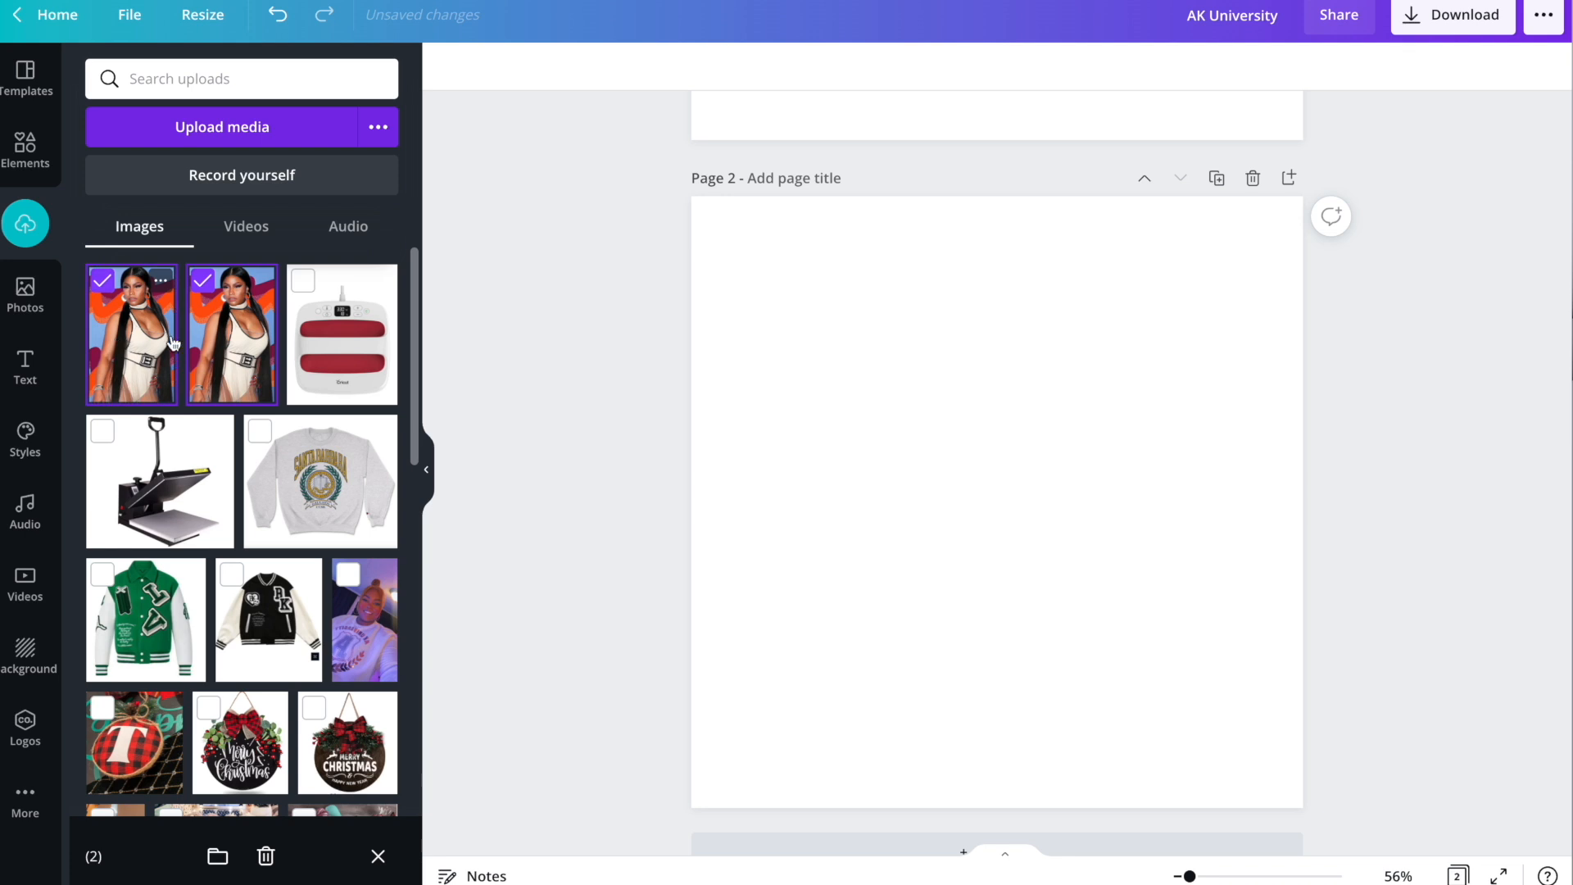
left_click(135, 342)
left_click_drag(173, 322, 875, 393)
Enlarge the photo on page 2 to 600 × 925.
scroll(1000, 518, "up", 1)
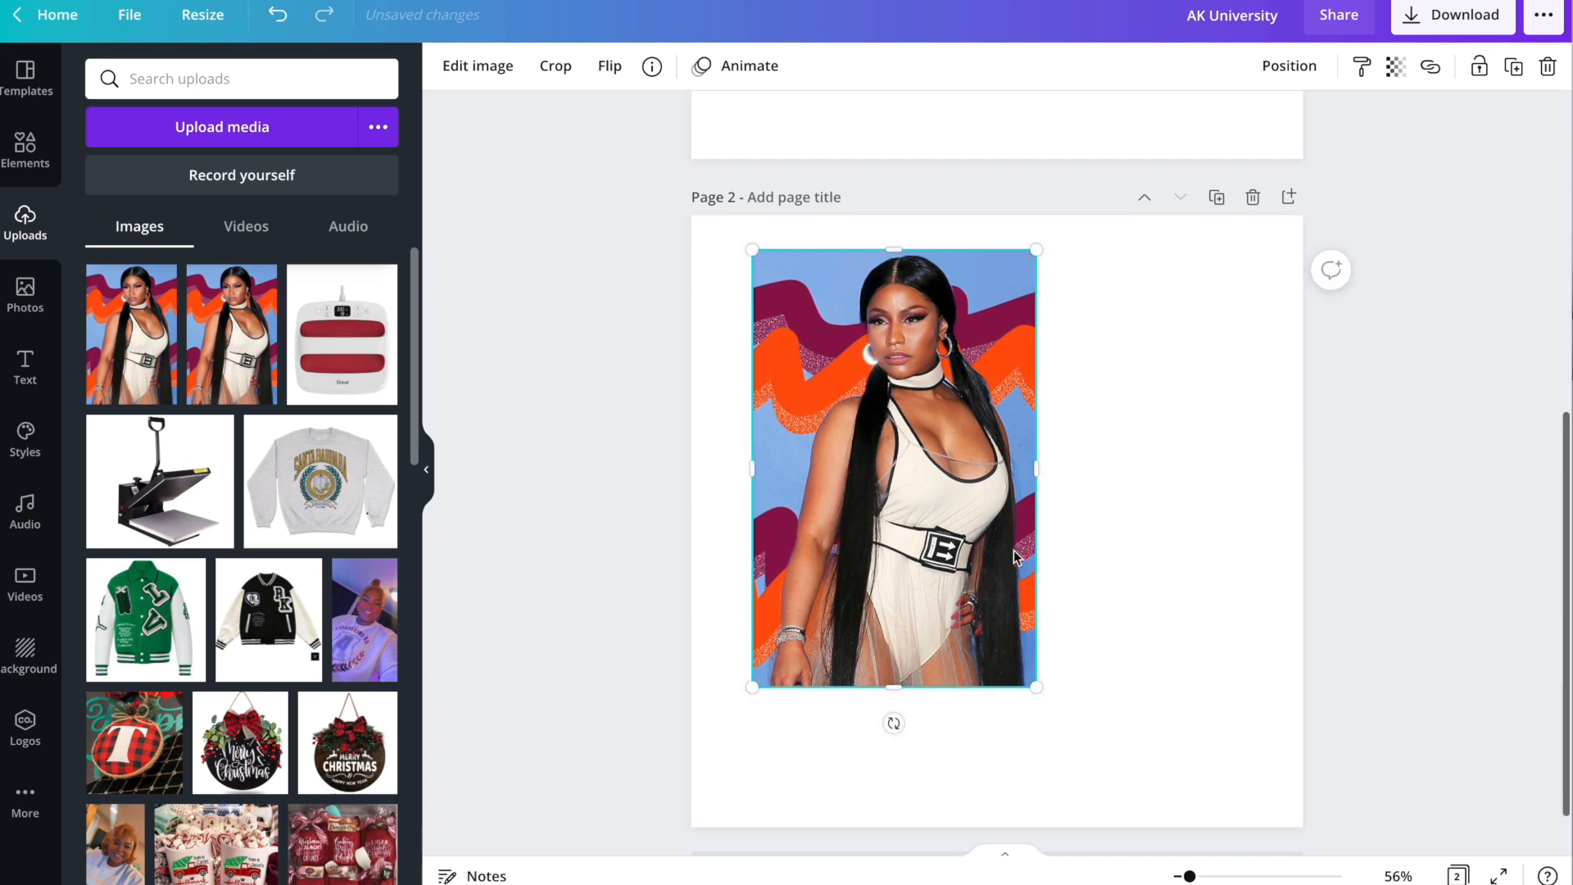
left_click_drag(1035, 689, 1092, 768)
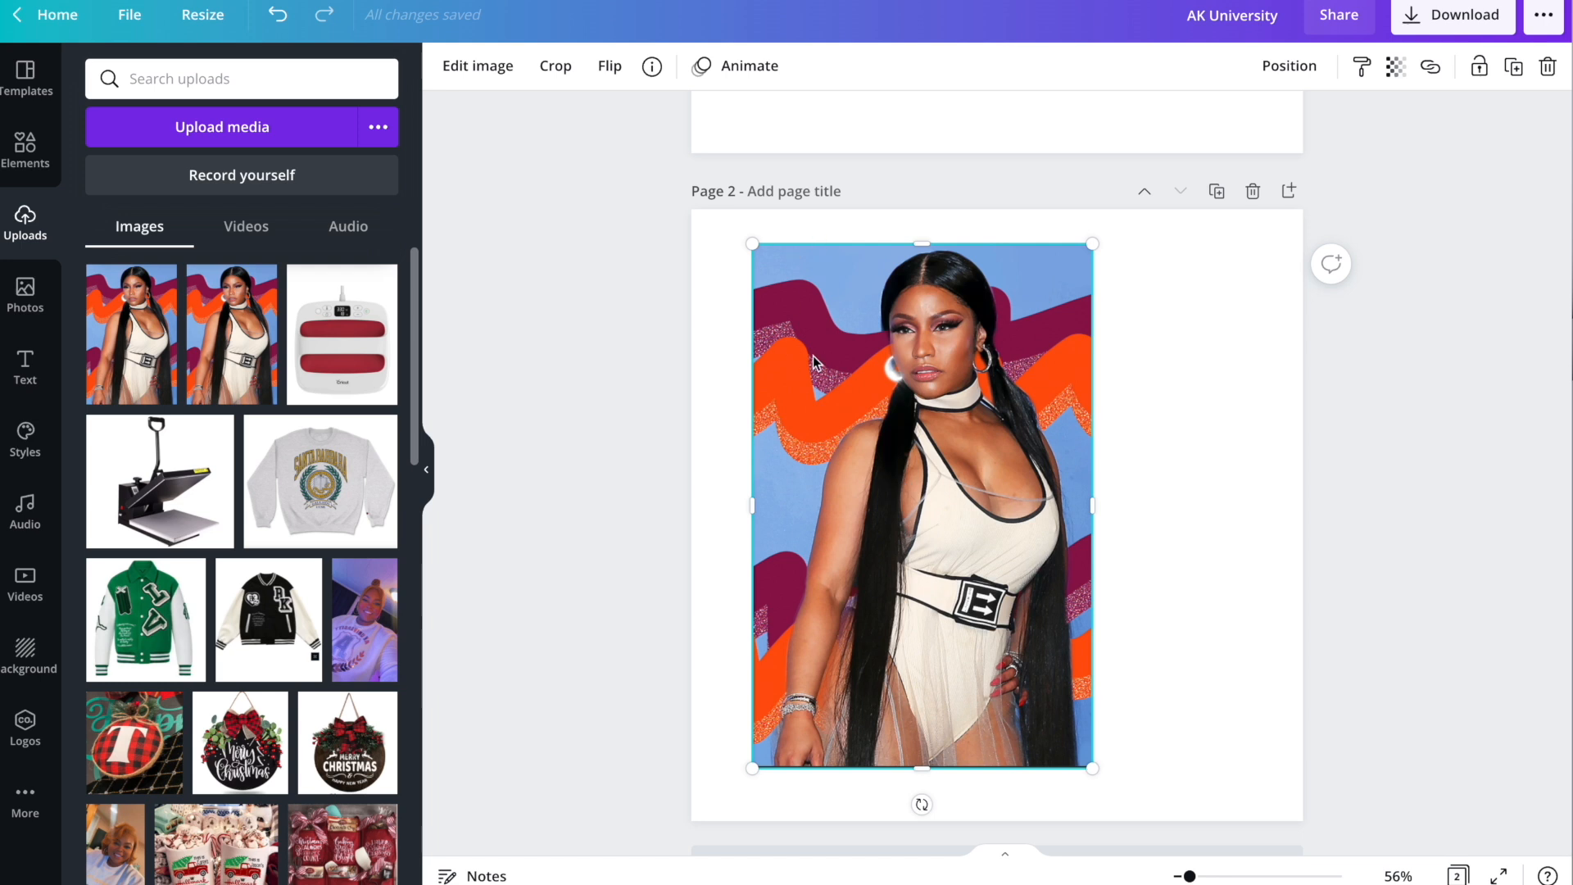
scroll(817, 374, "down", 1)
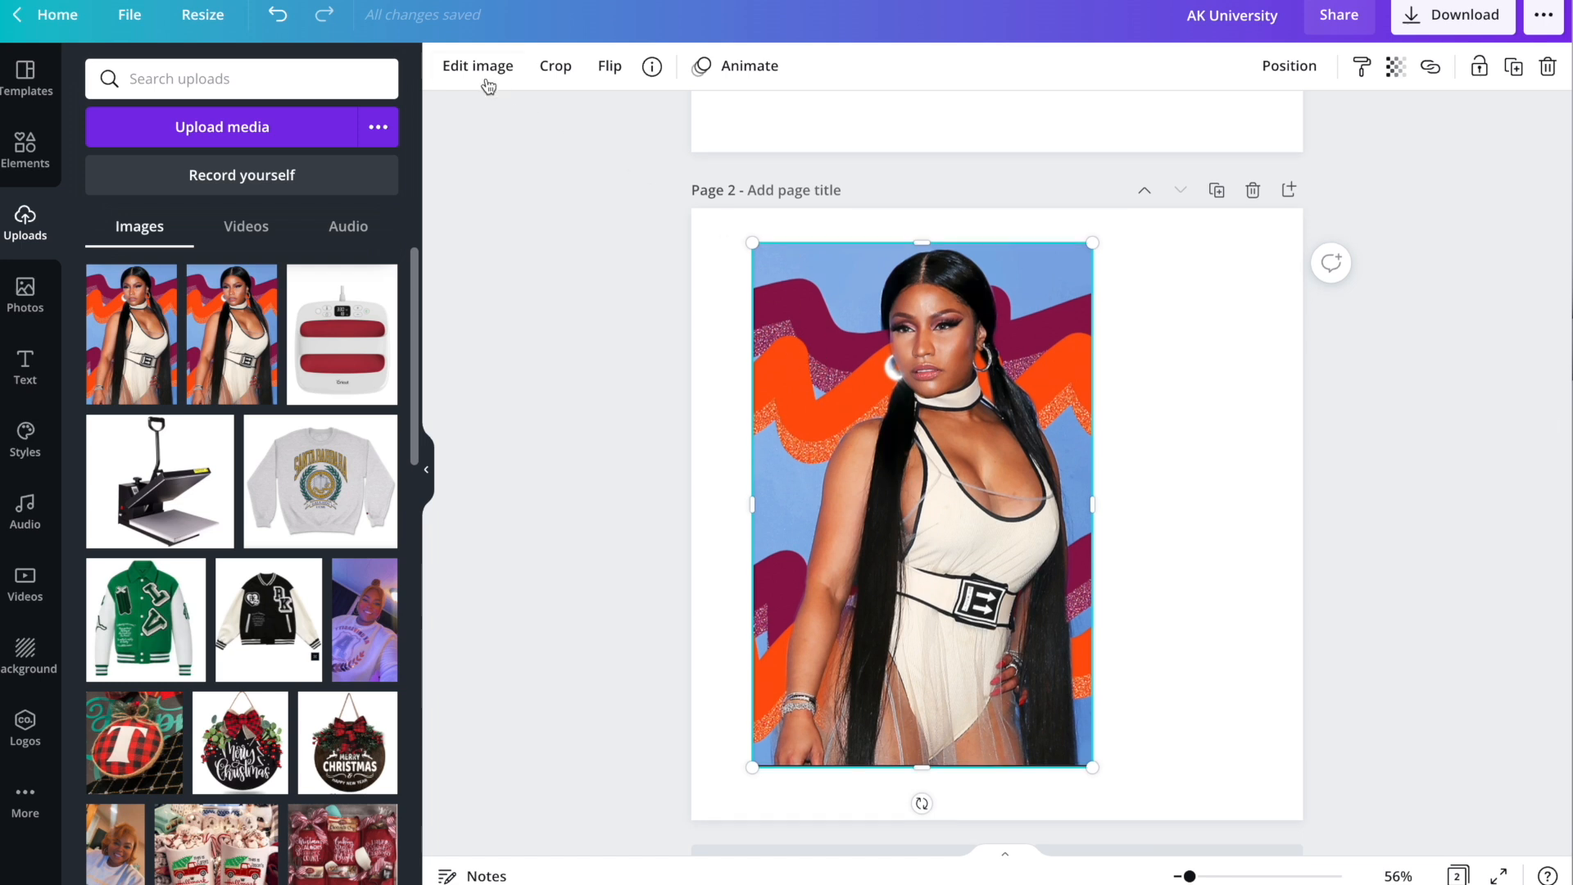
Strip the photo's backdrop with BG Remover and shift the cutout to the page's right side.
left_click(485, 70)
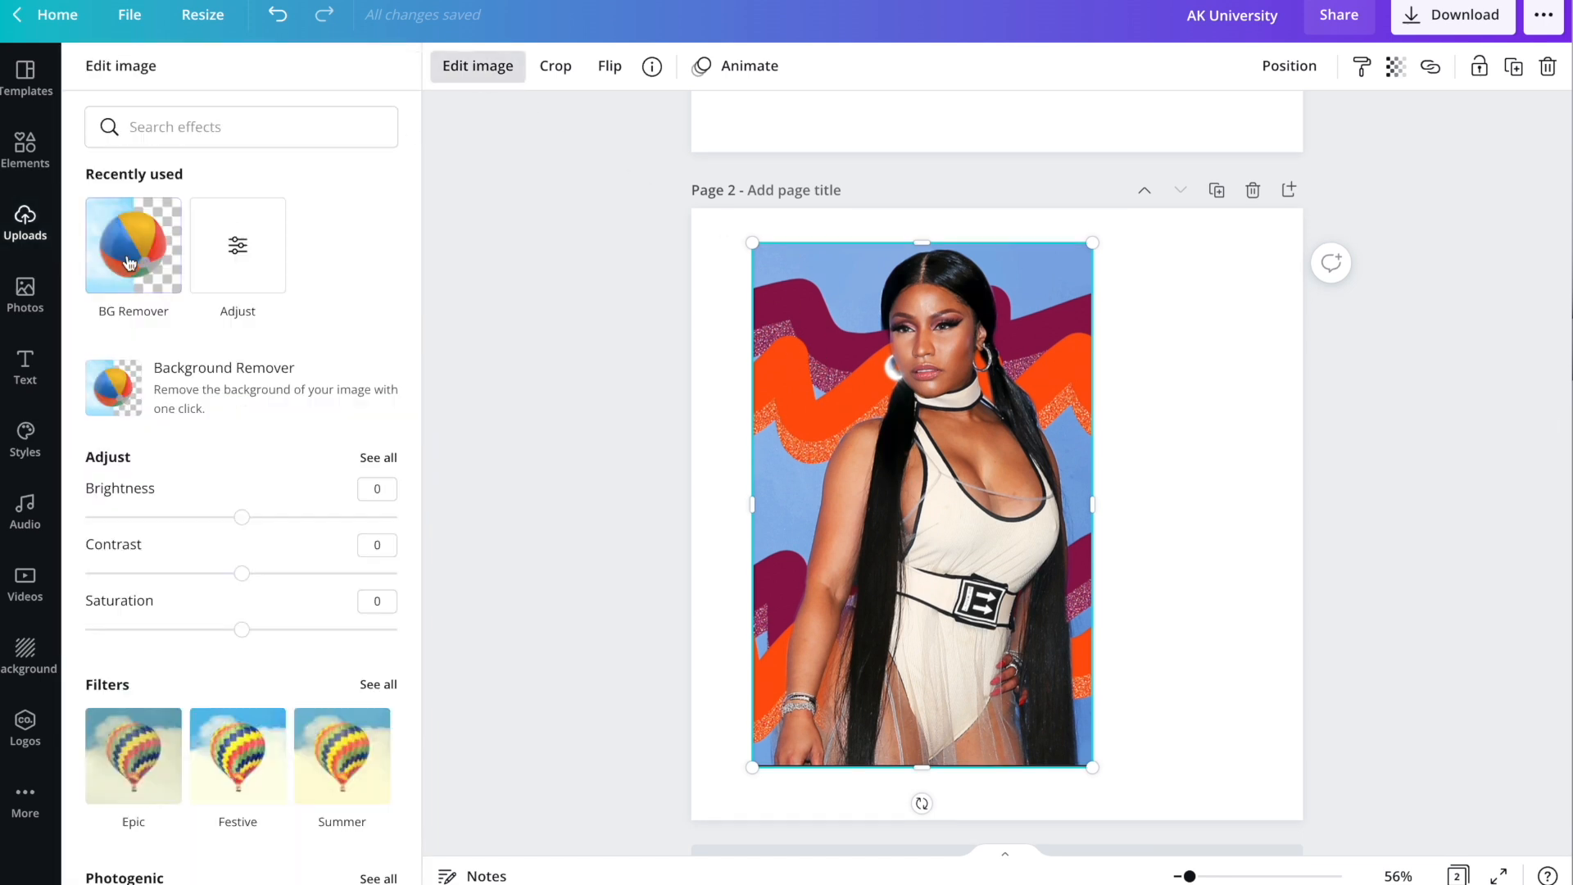
left_click(100, 271)
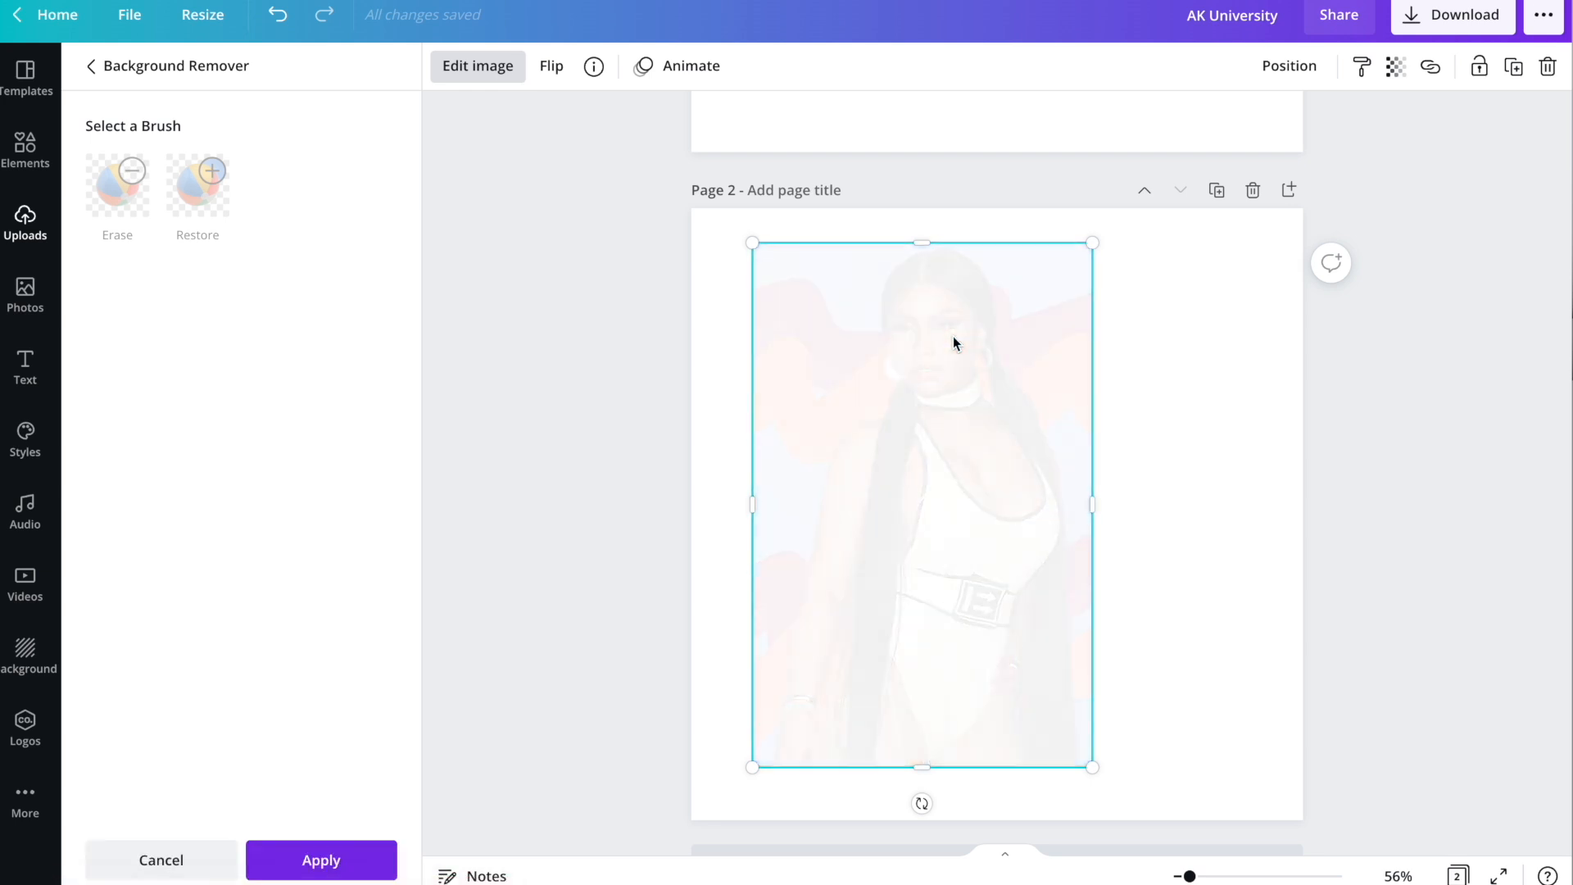
left_click_drag(936, 432, 1160, 456)
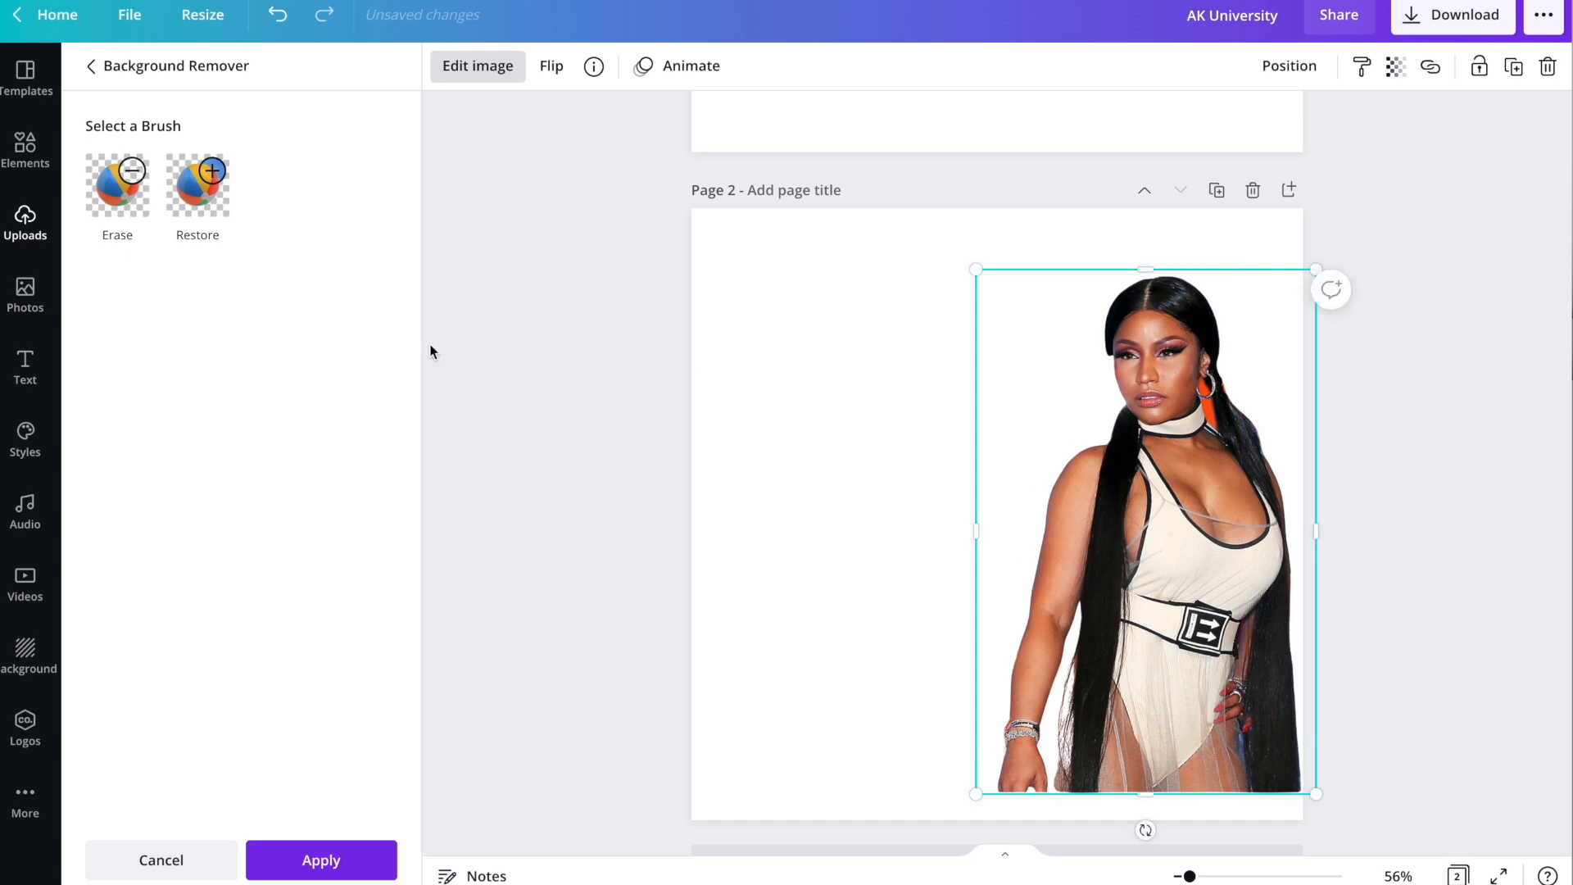
left_click(574, 327)
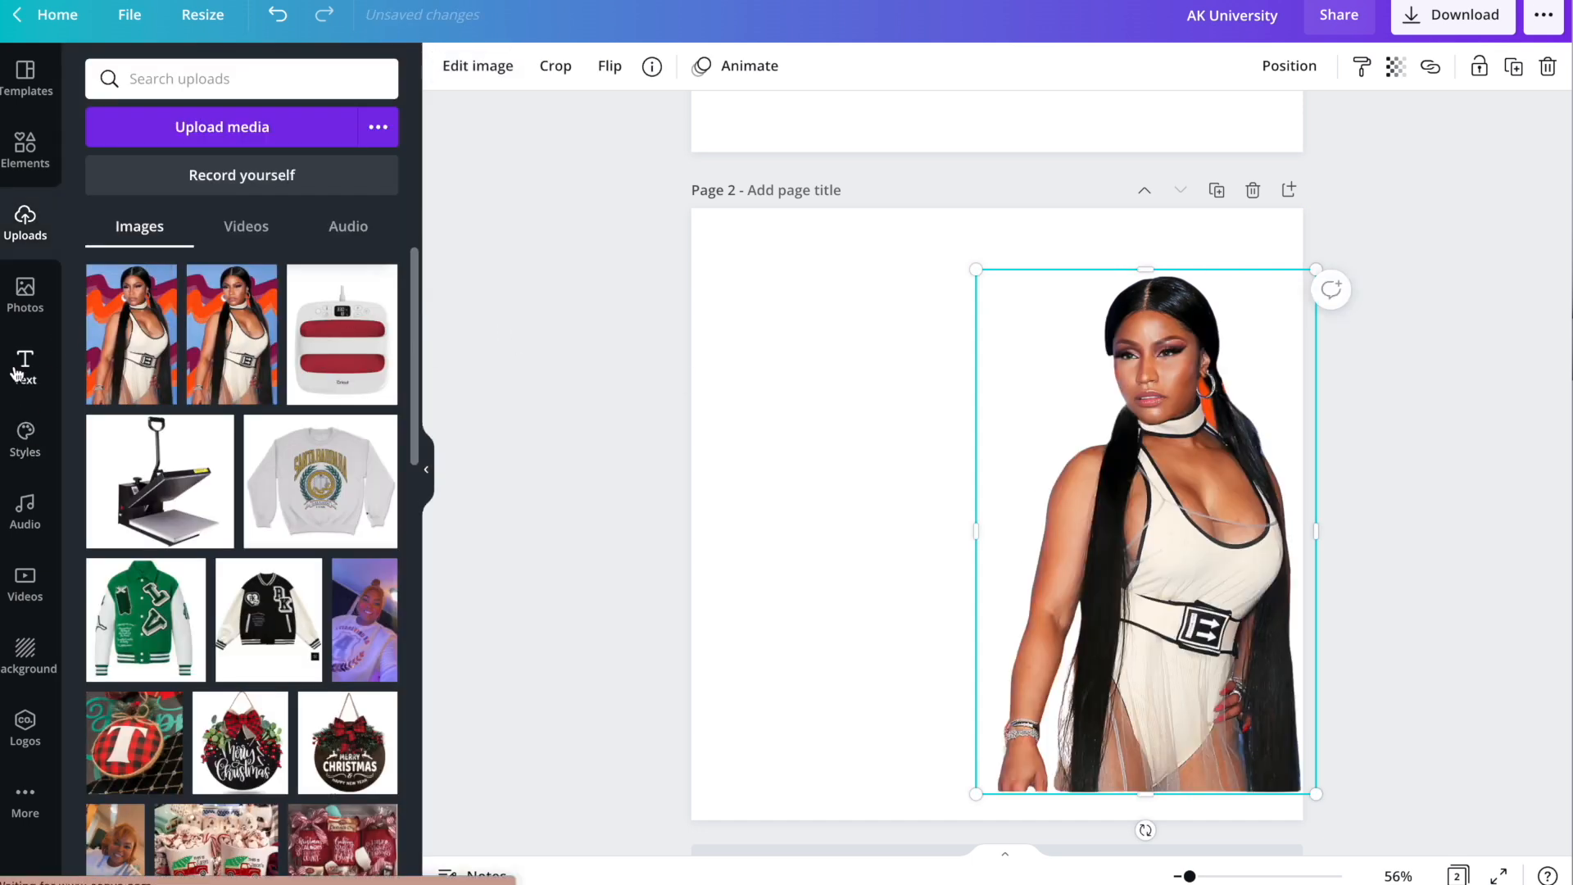
Add a 'Nicki Minaj' heading at the top of page 2, enlarged to about 84.5.
left_click(18, 373)
left_click(175, 189)
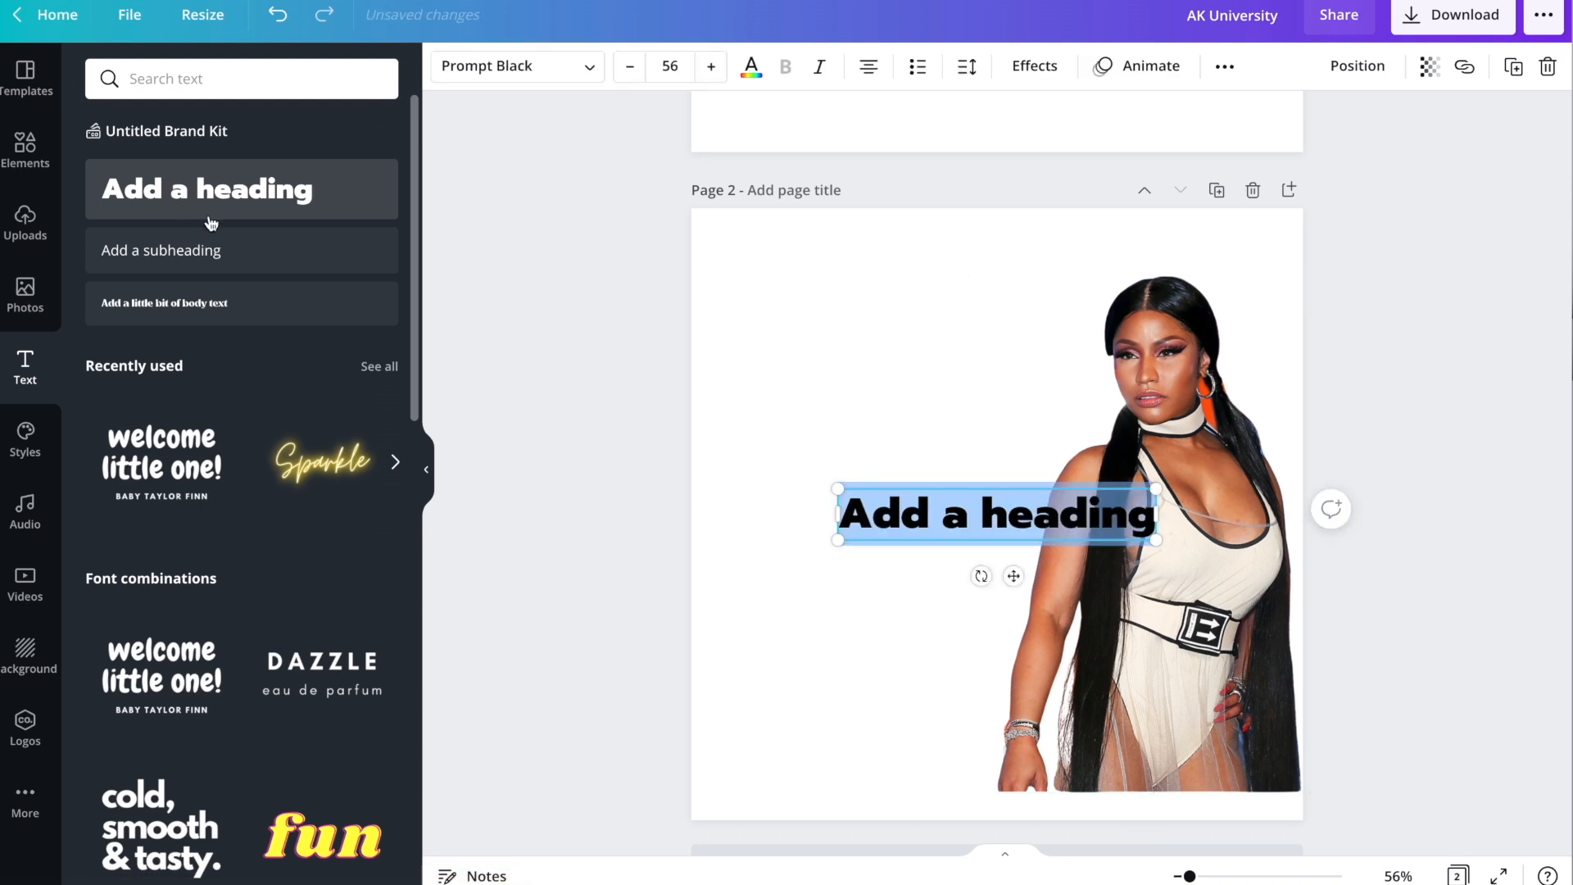
type("NIck===")
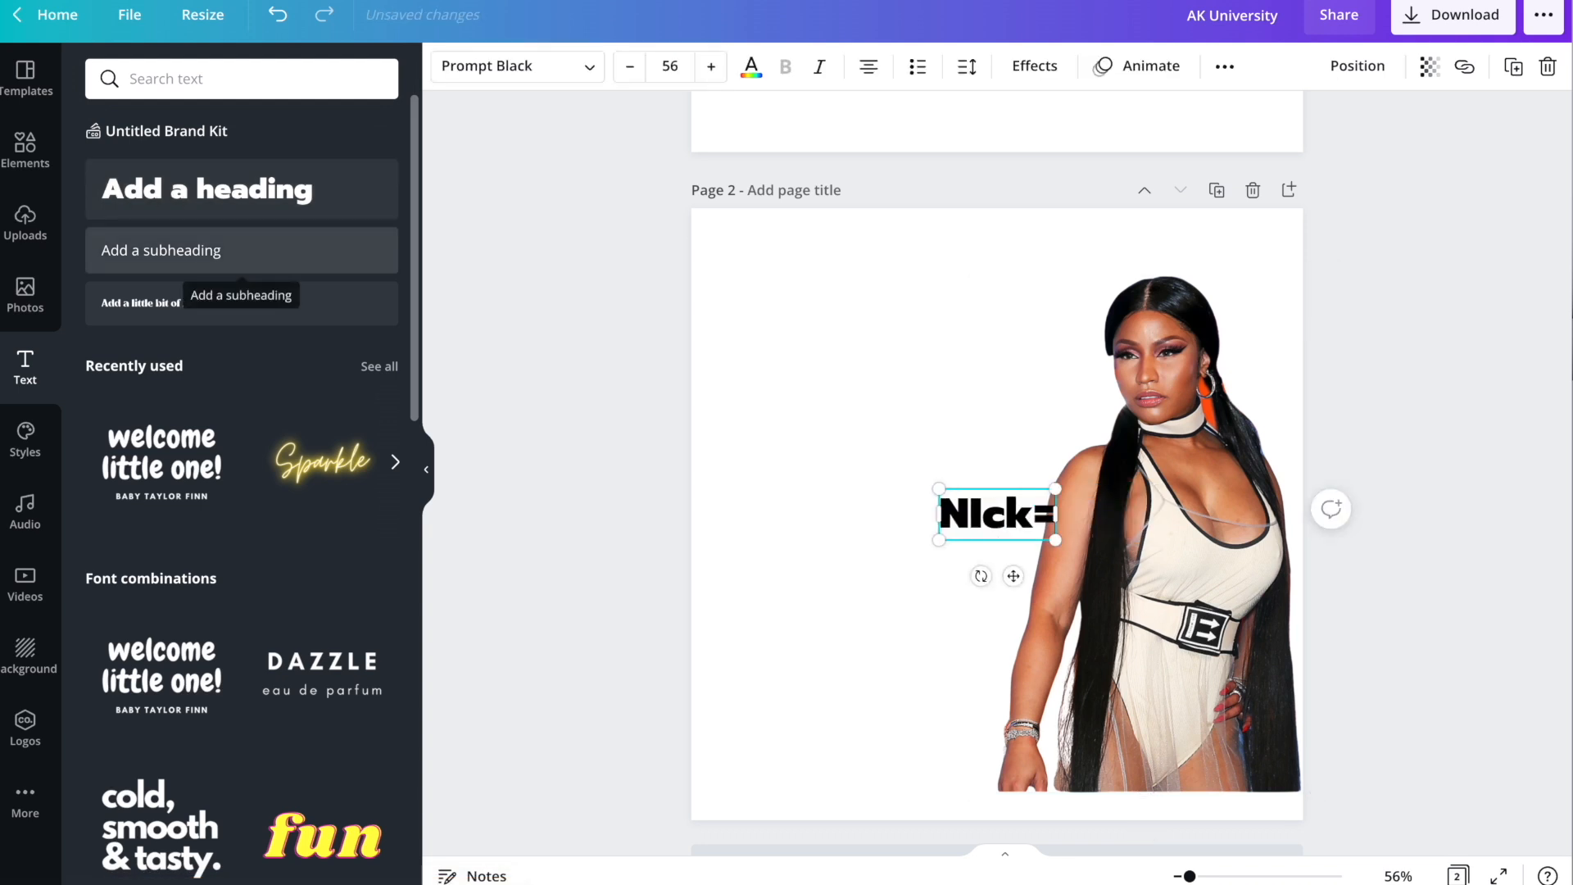
key("BackSpace")
key("BackSpace")
key("BackSpace")
key("BackSpace")
key("BackSpace")
key("BackSpace")
type("icki Minah")
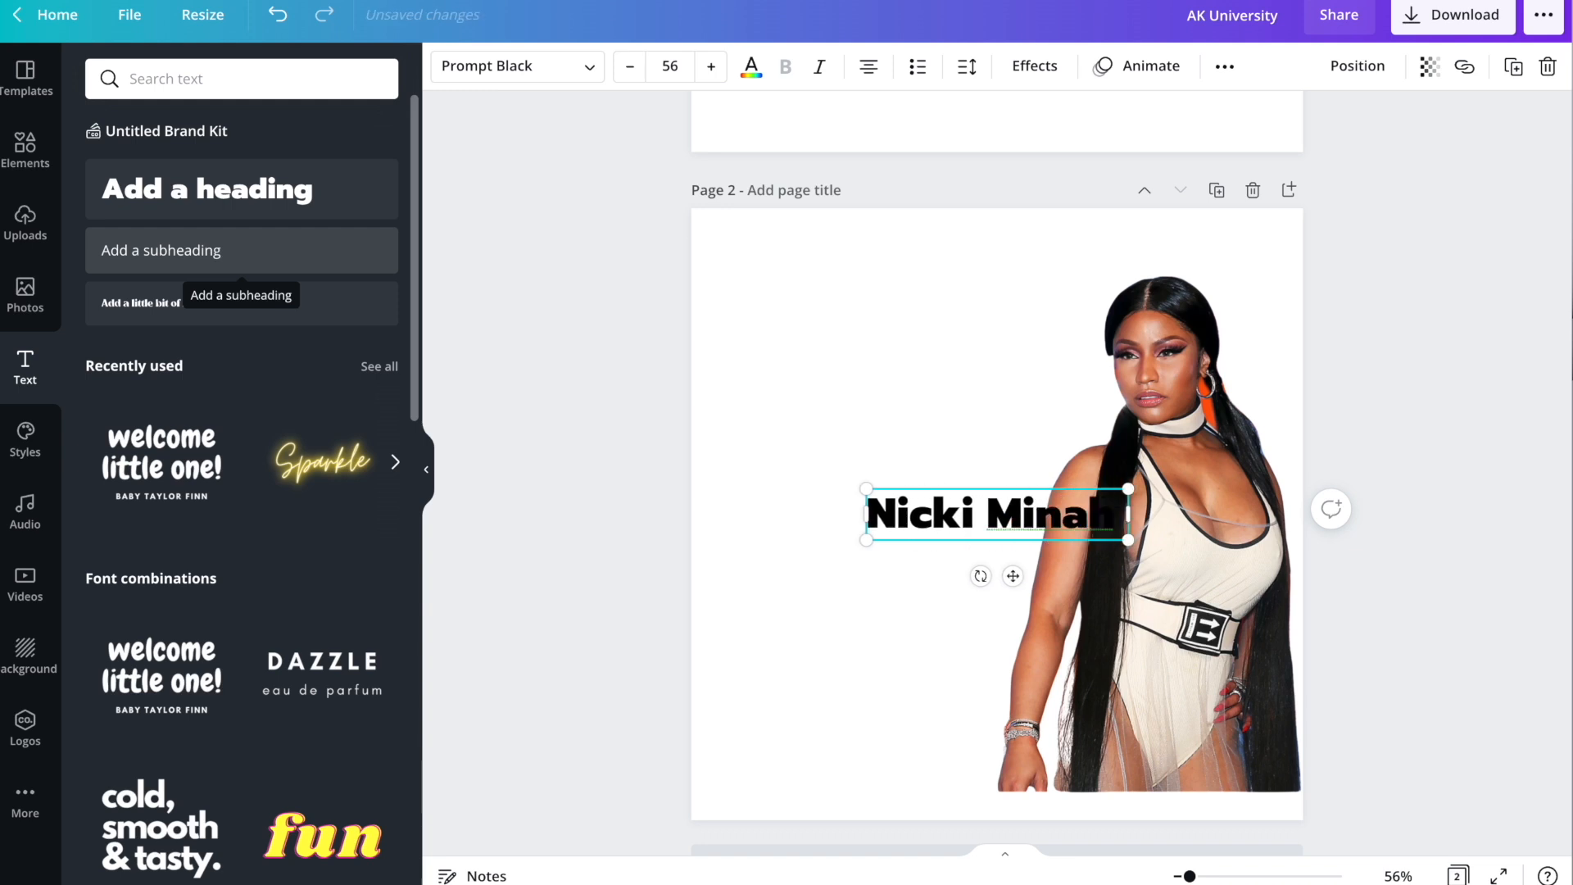
key("ctrl+a")
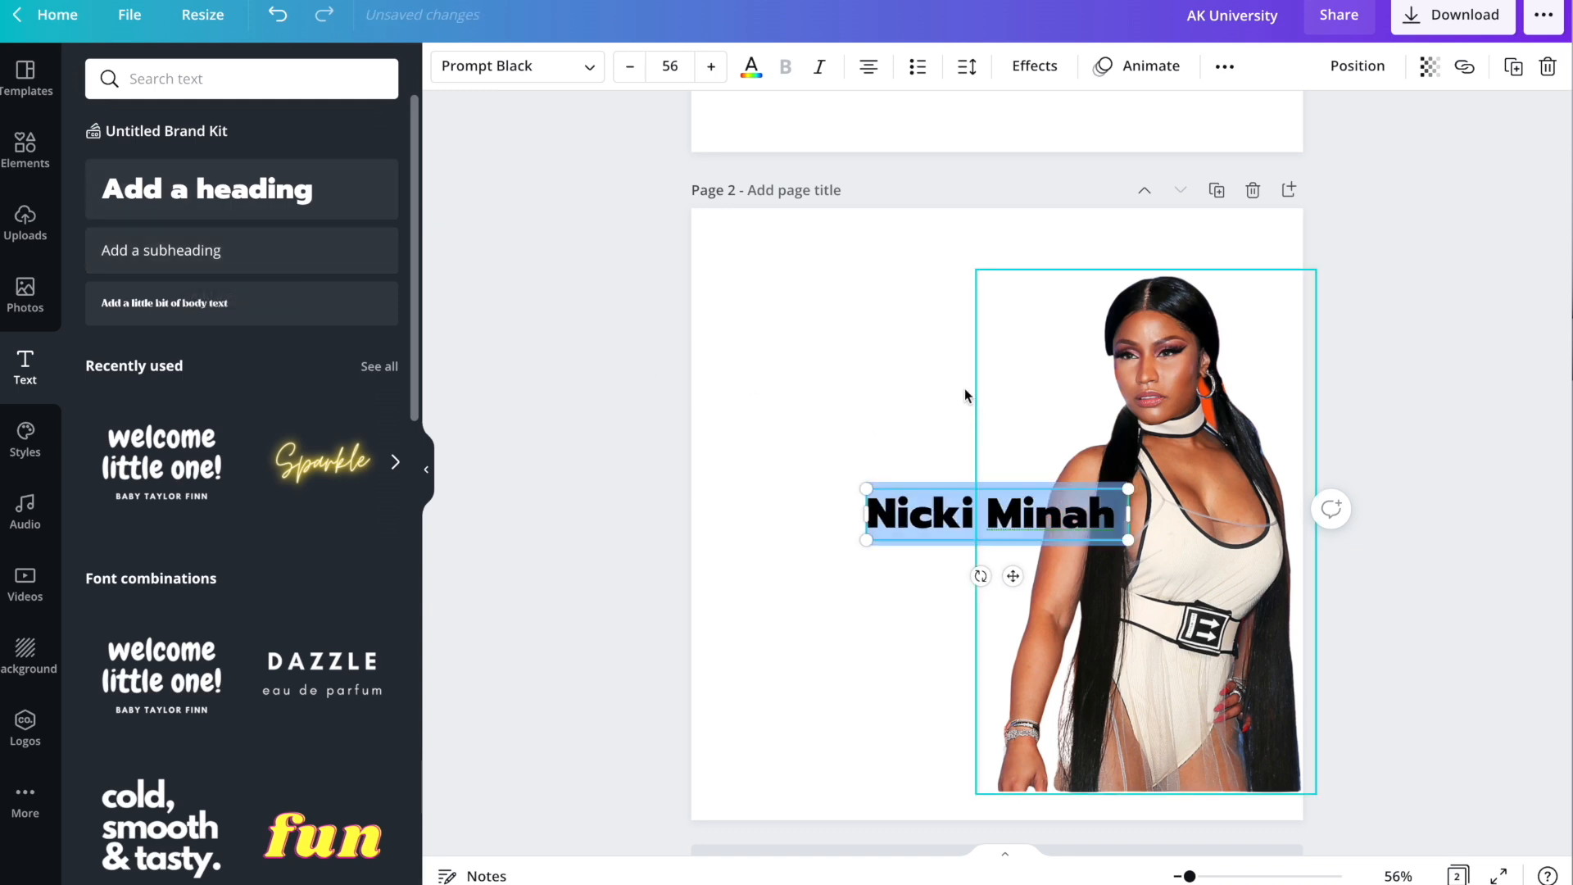
left_click_drag(988, 488, 874, 256)
left_click(932, 295)
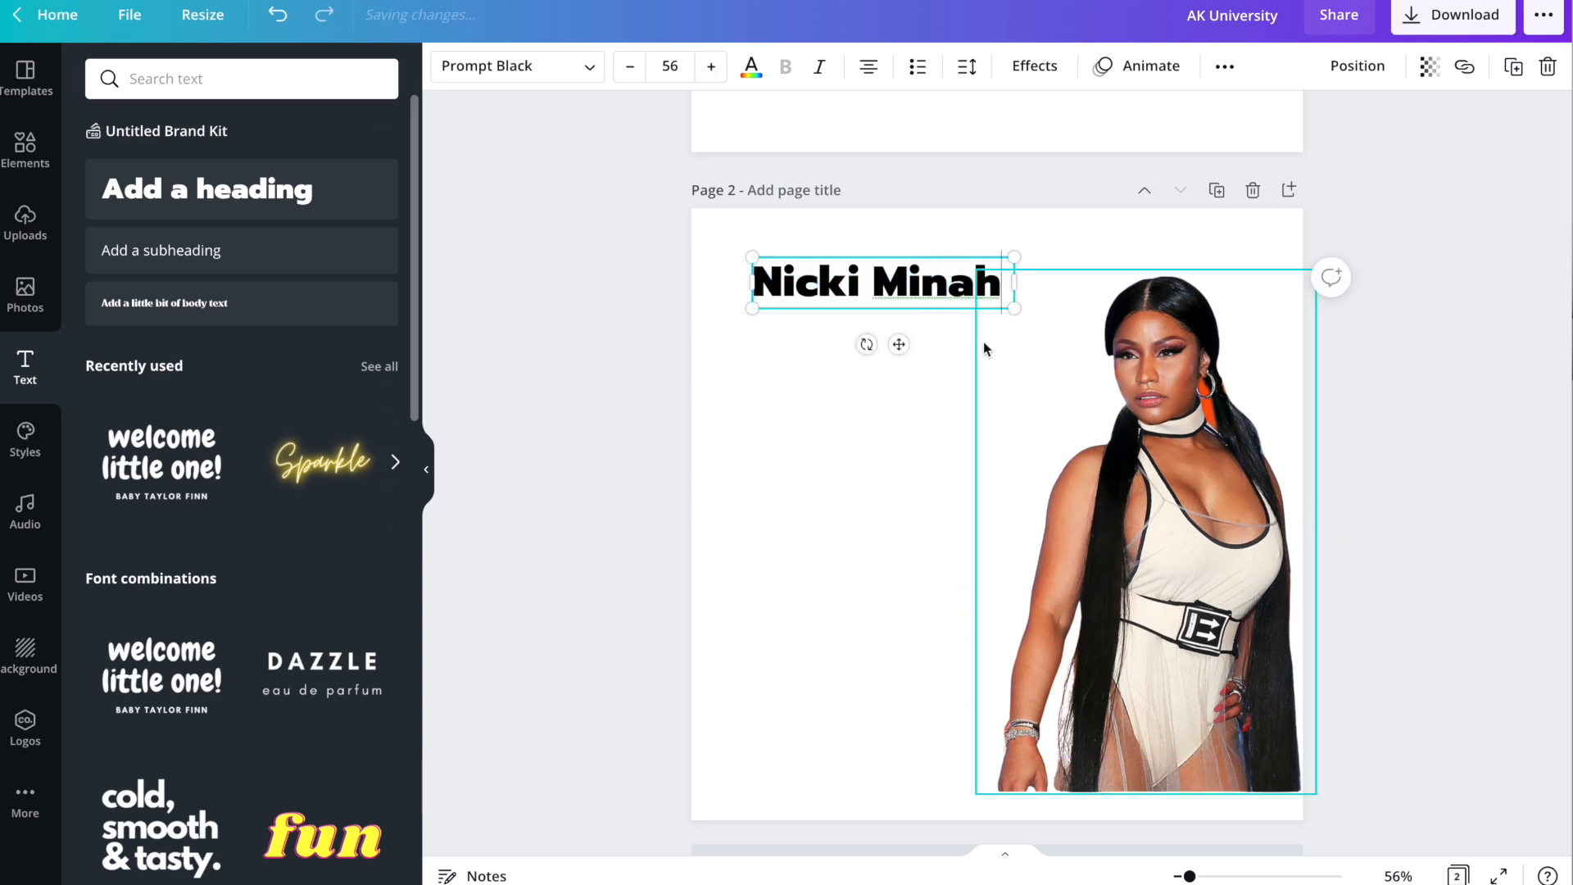
key("BackSpace")
type("j")
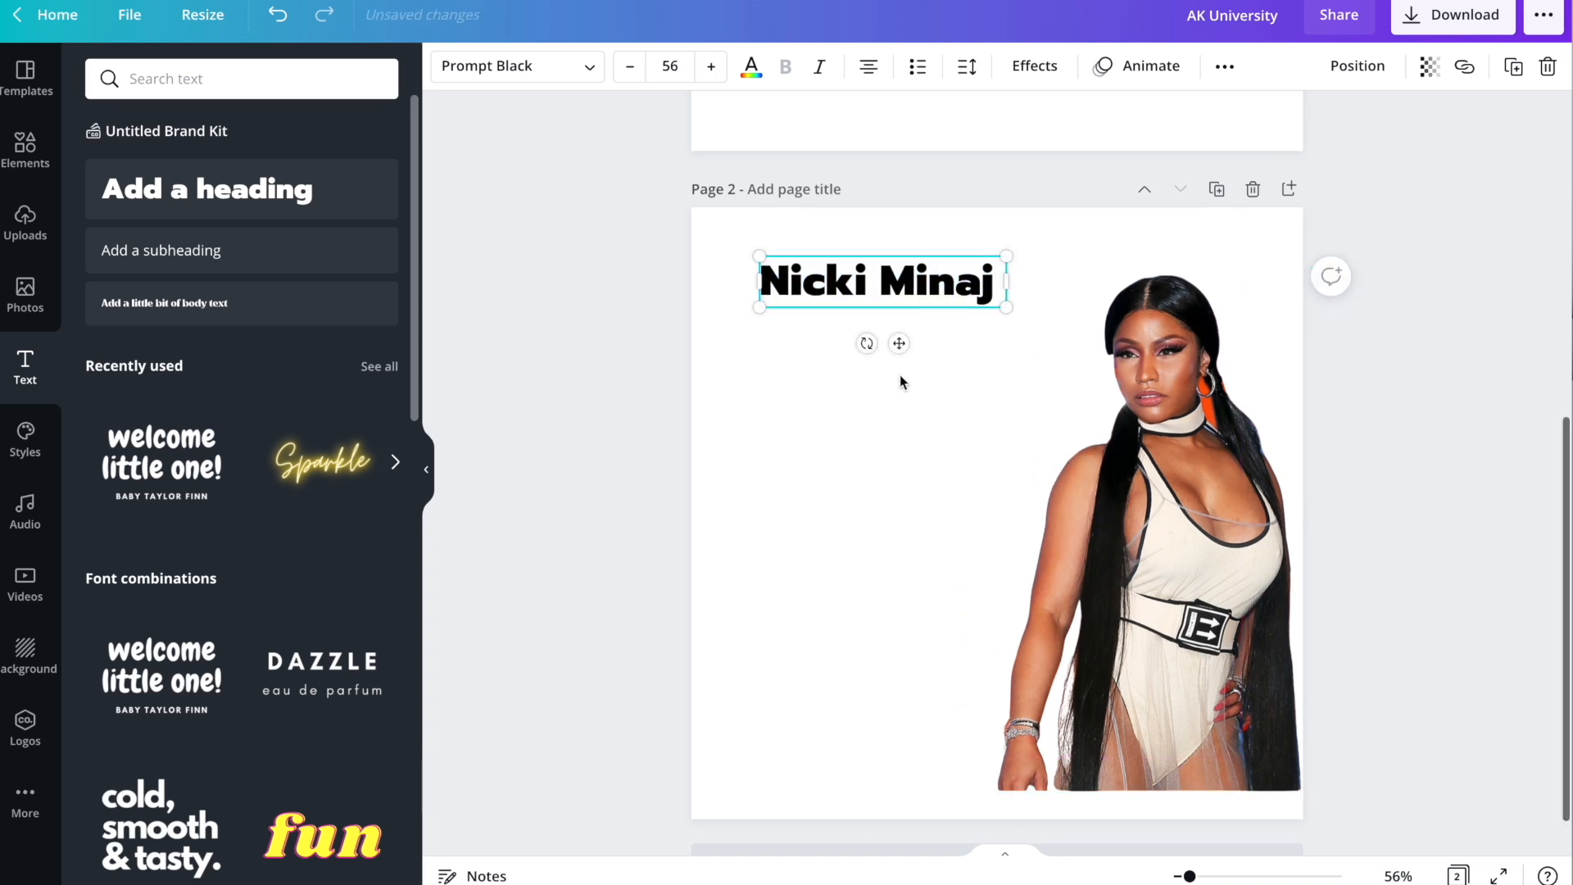
left_click_drag(1006, 308, 1132, 333)
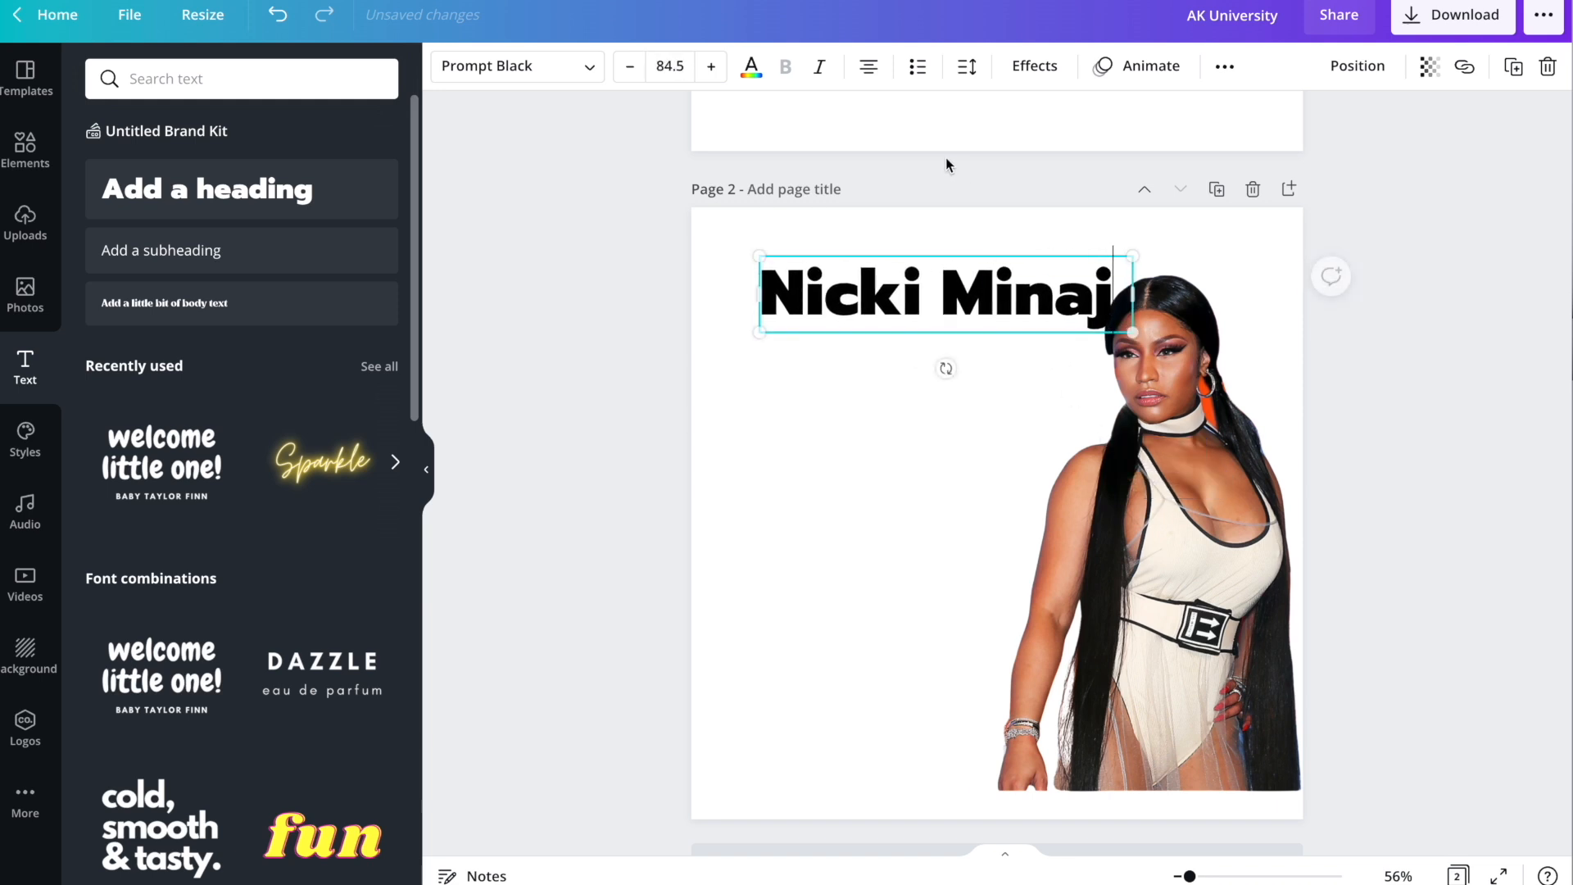
left_click_drag(955, 249, 931, 227)
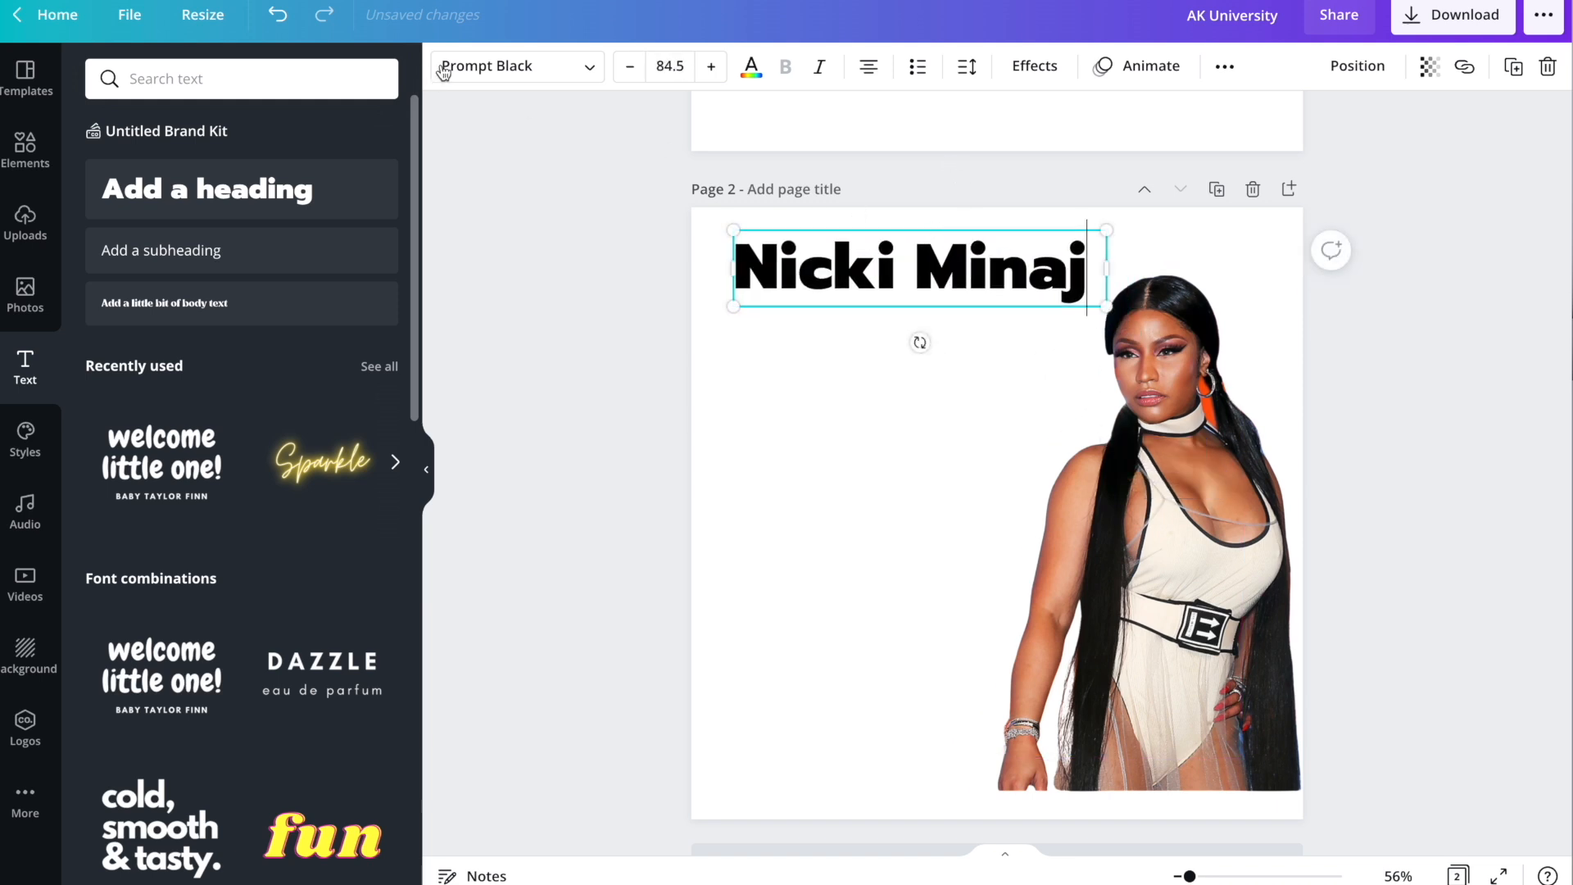
Search cursive fonts, give the heading the Amsterdam Three script, and shrink it to 73.3.
left_click(501, 69)
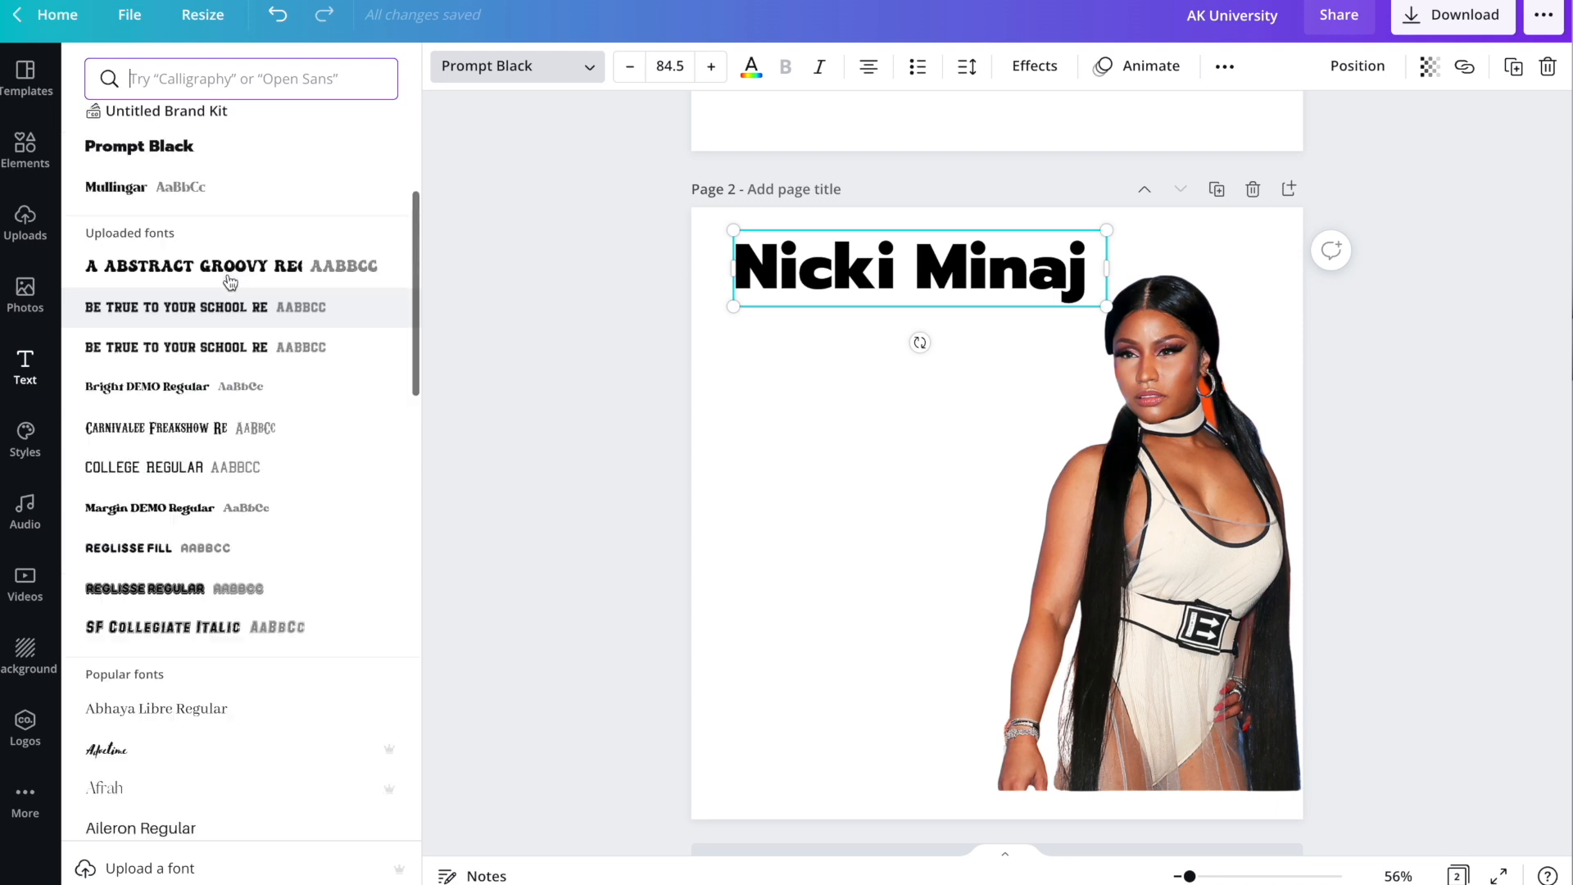
left_click(178, 86)
type("cursive")
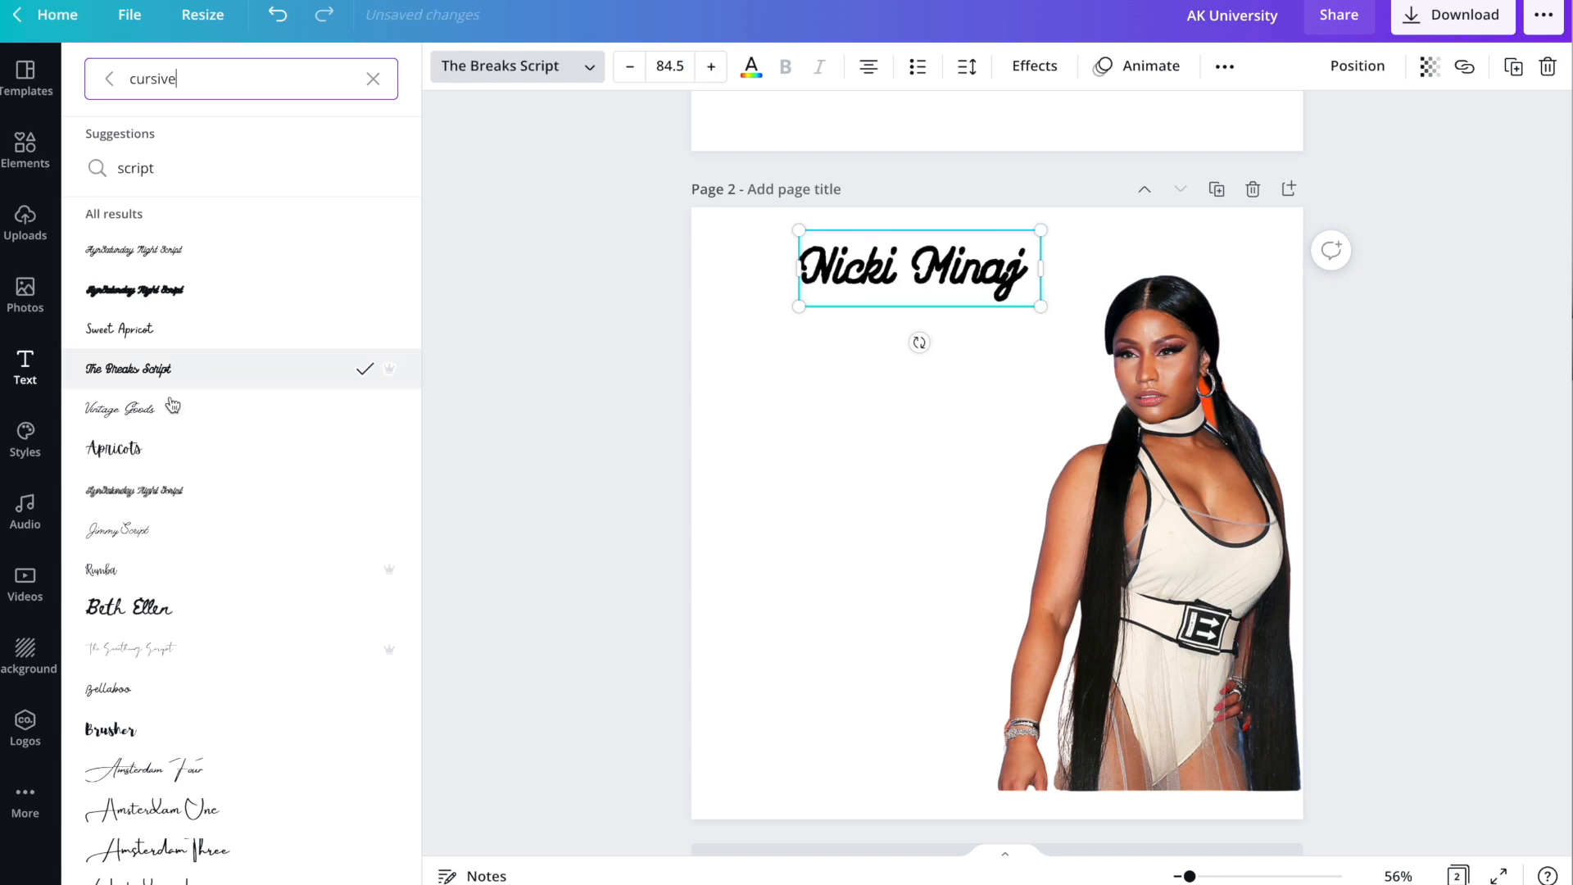
left_click(148, 409)
left_click(140, 453)
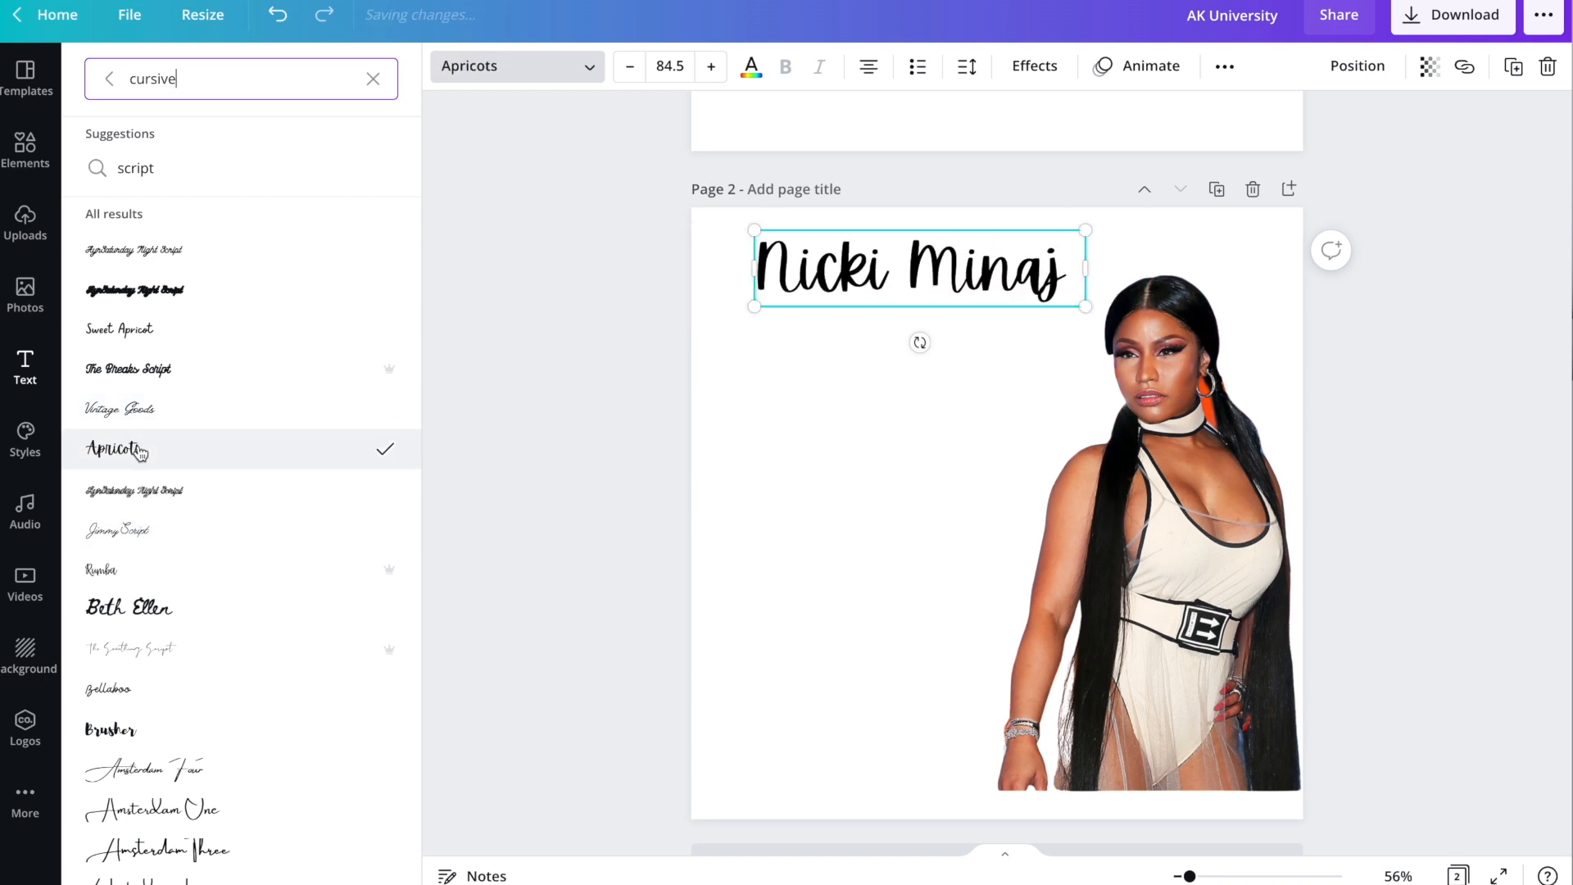
scroll(152, 536, "down", 2)
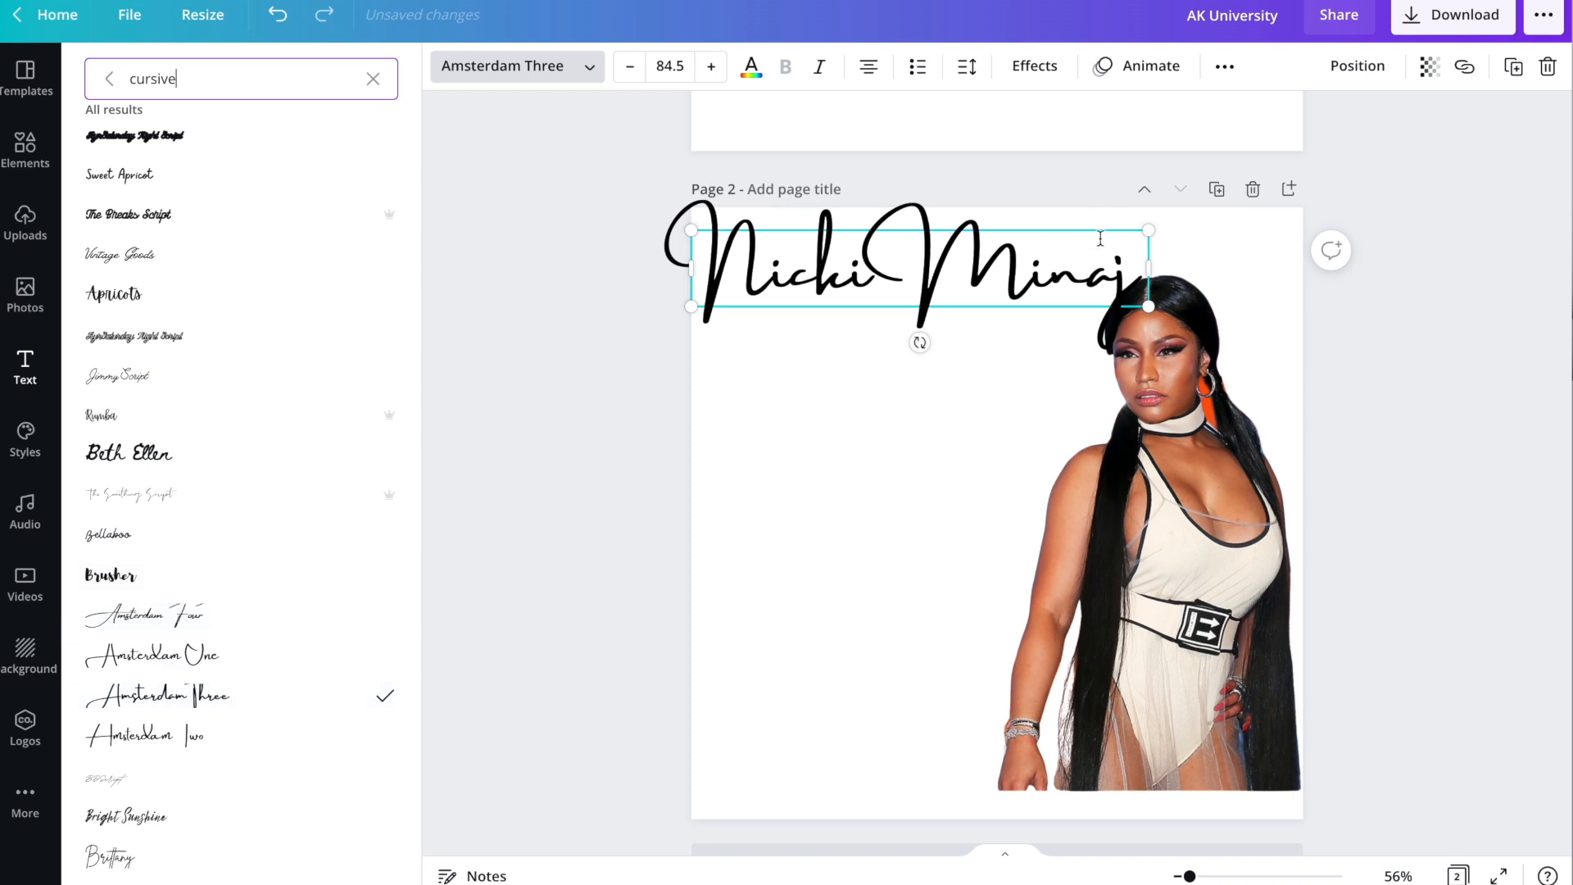
left_click_drag(1148, 307, 1087, 296)
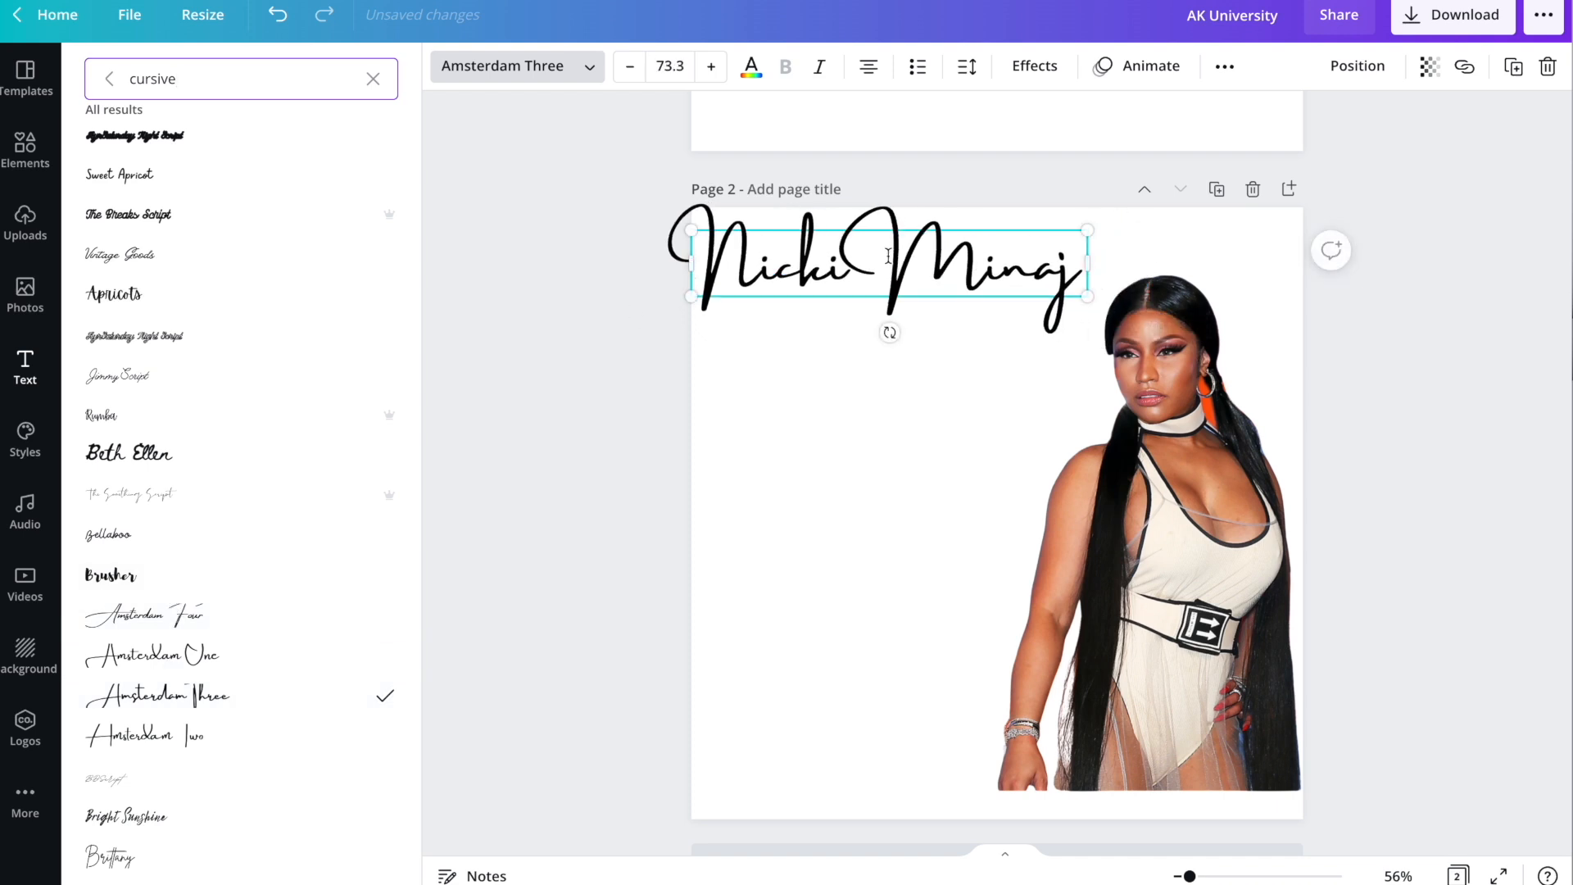
left_click_drag(911, 226, 956, 239)
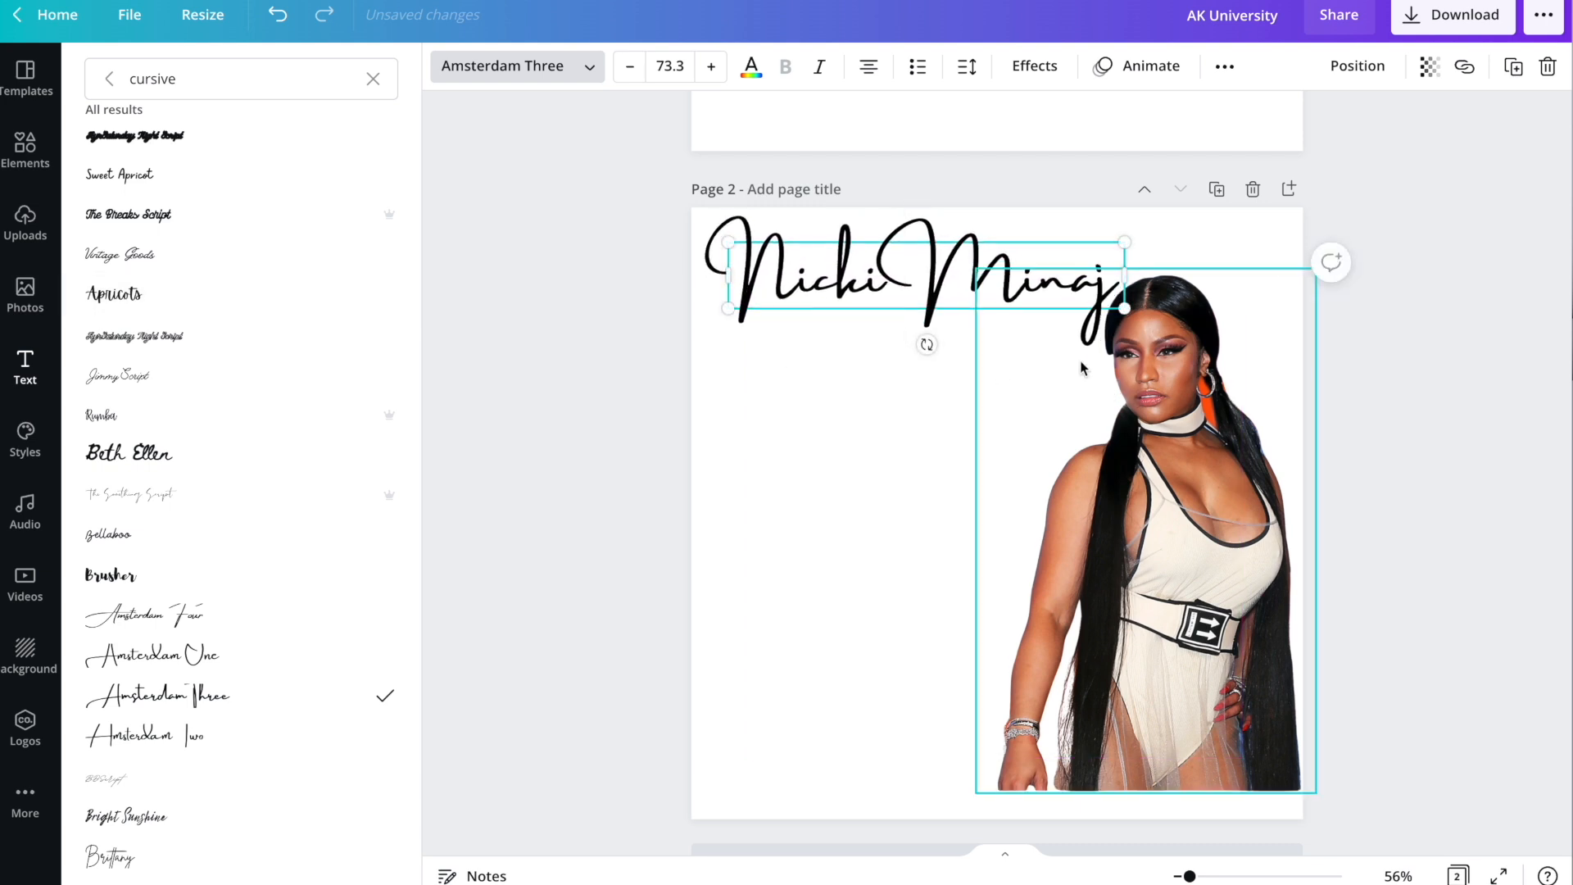
left_click(266, 77)
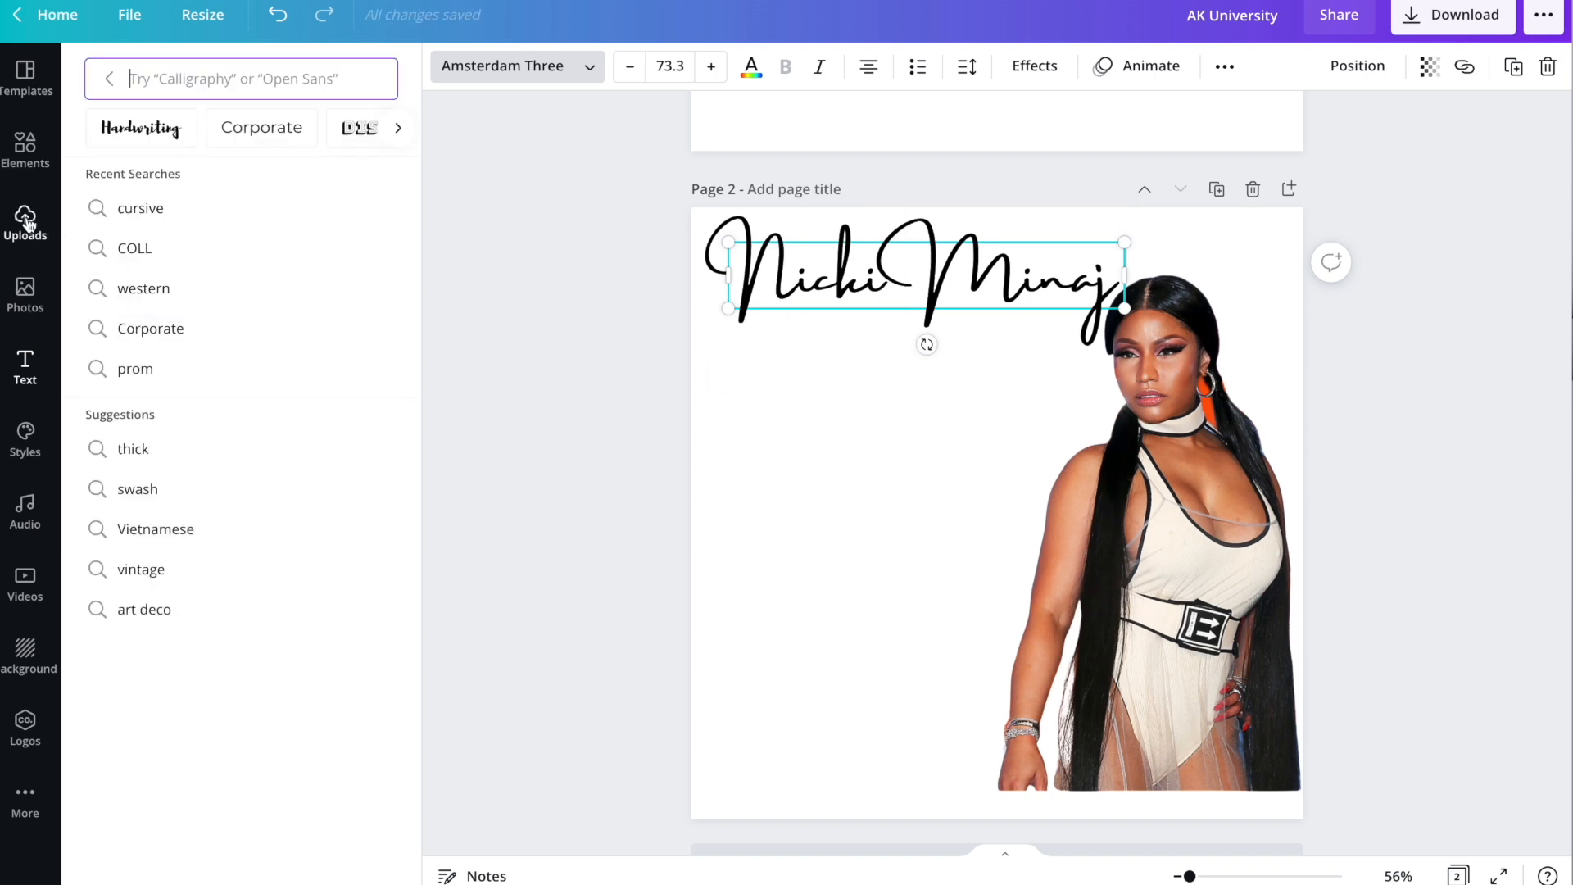
Add a filled circle from Elements, enlarge it to 894 px, and place it under the title.
left_click(27, 150)
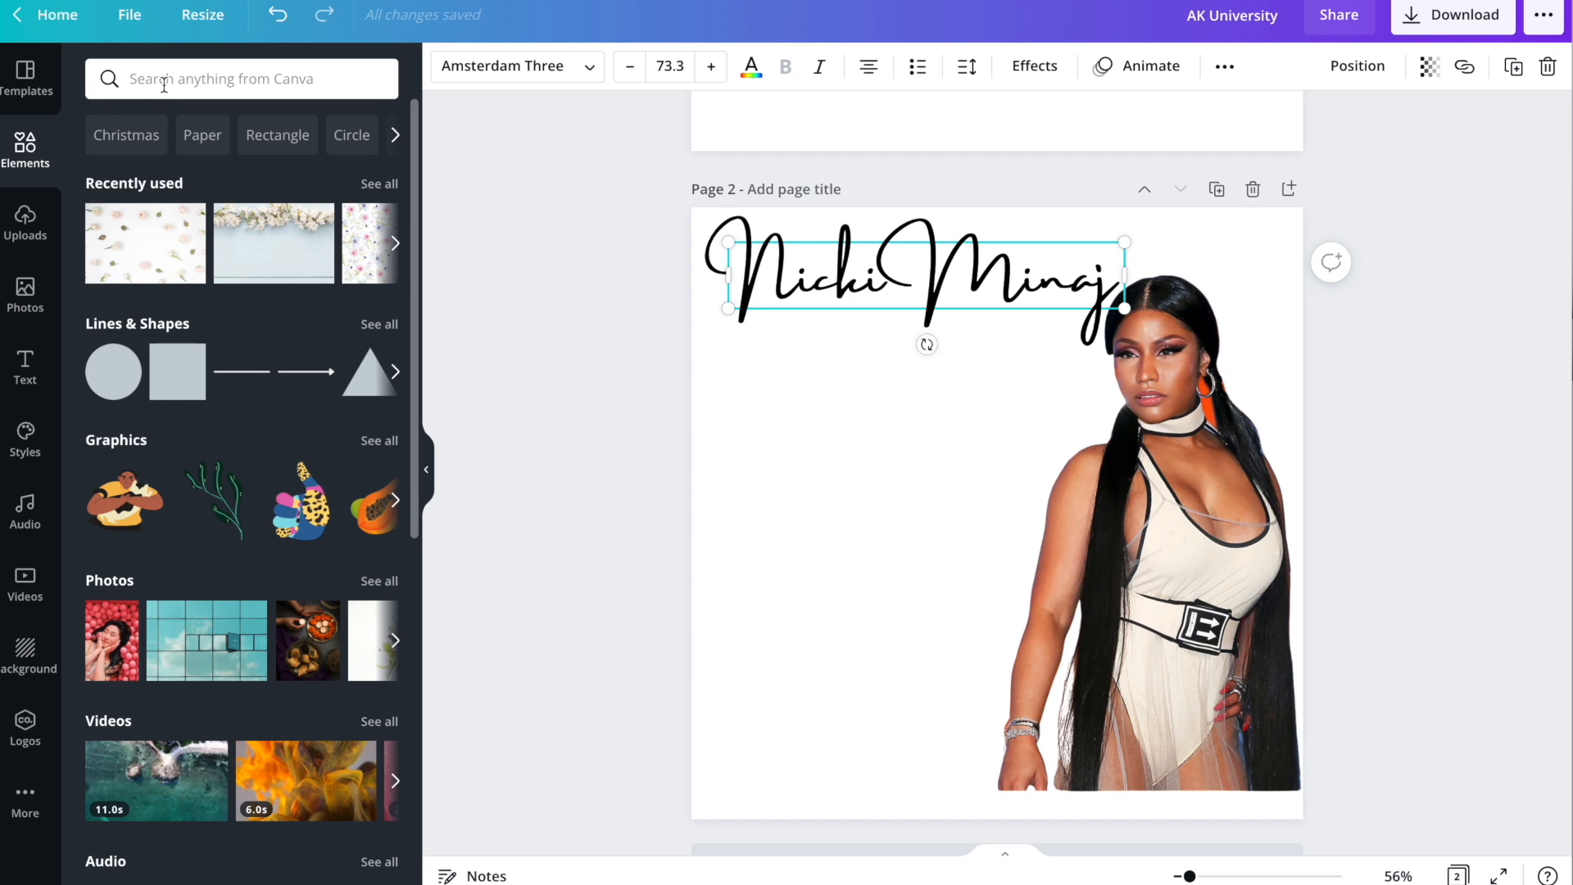
left_click(164, 84)
type("circke")
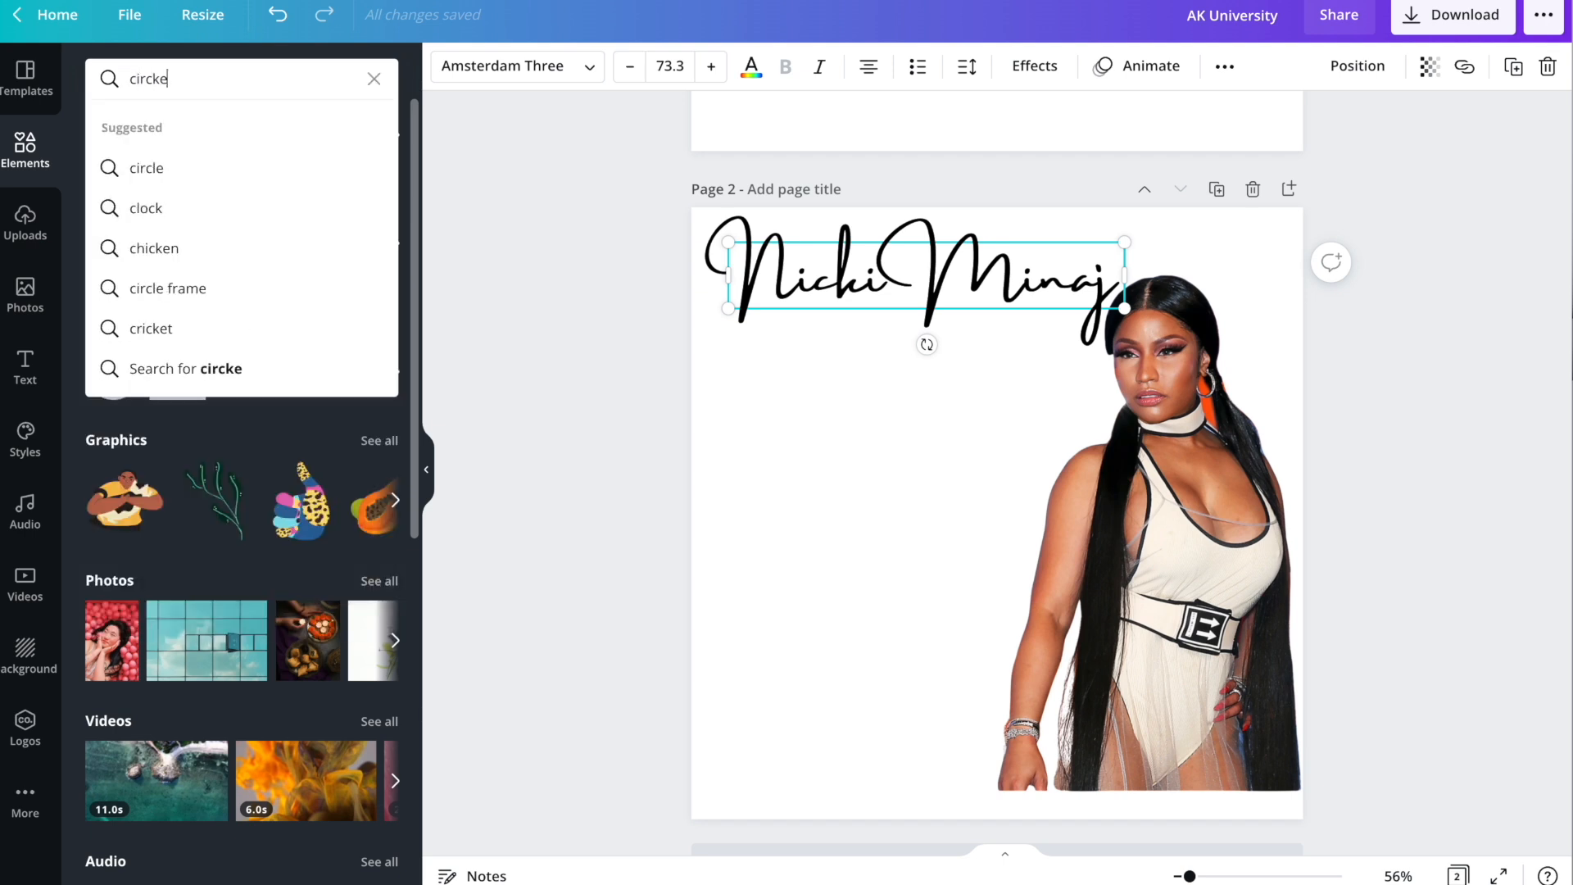
key("BackSpace")
key("BackSpace")
type("le")
key("Return")
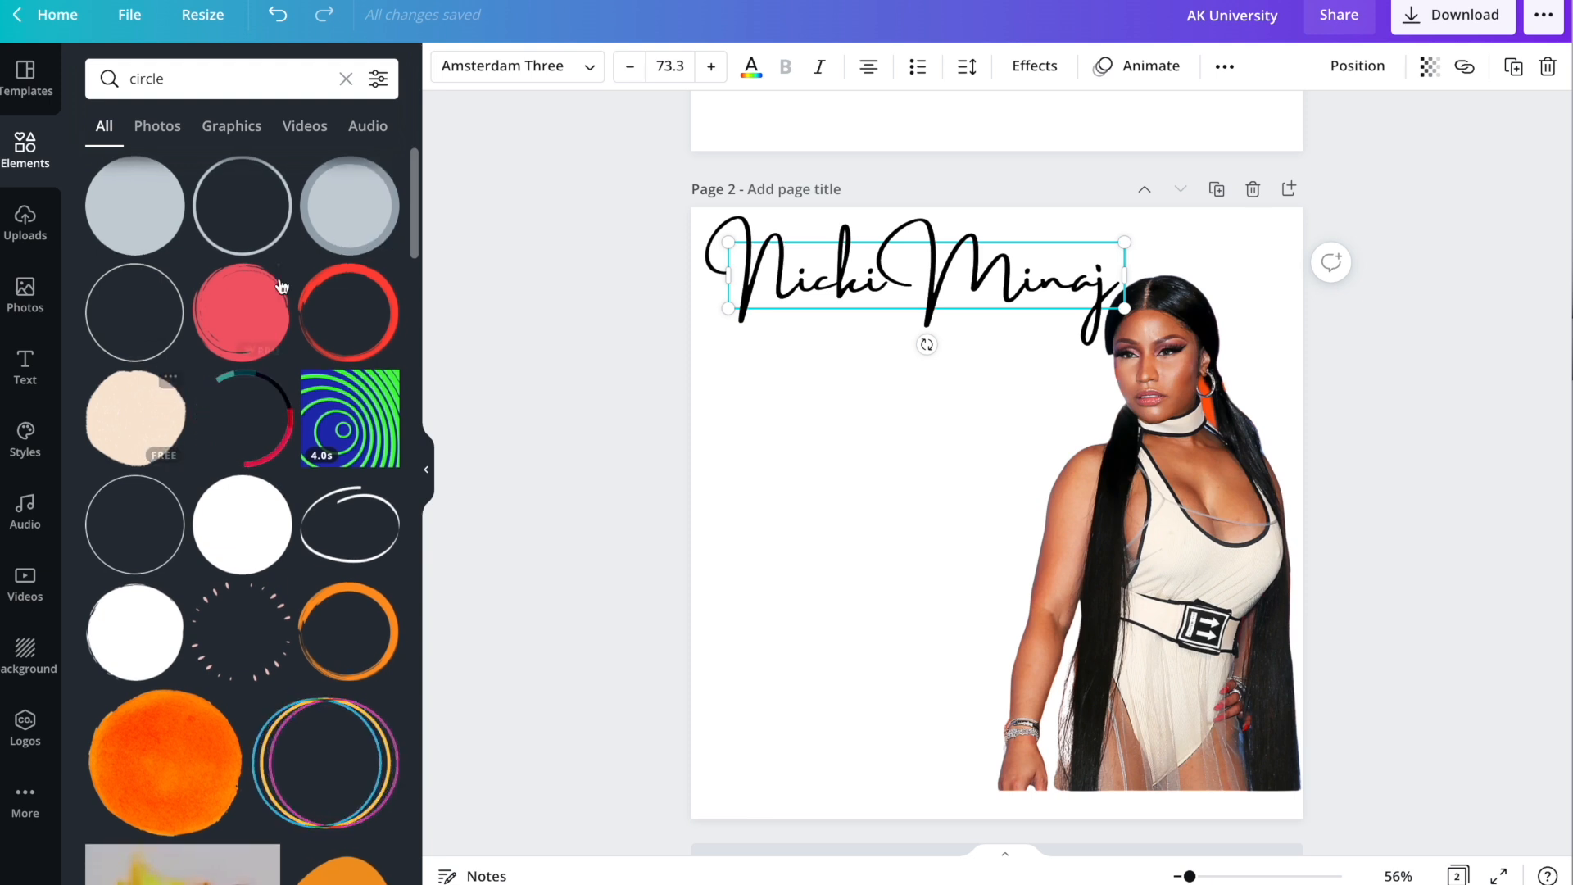
left_click(136, 215)
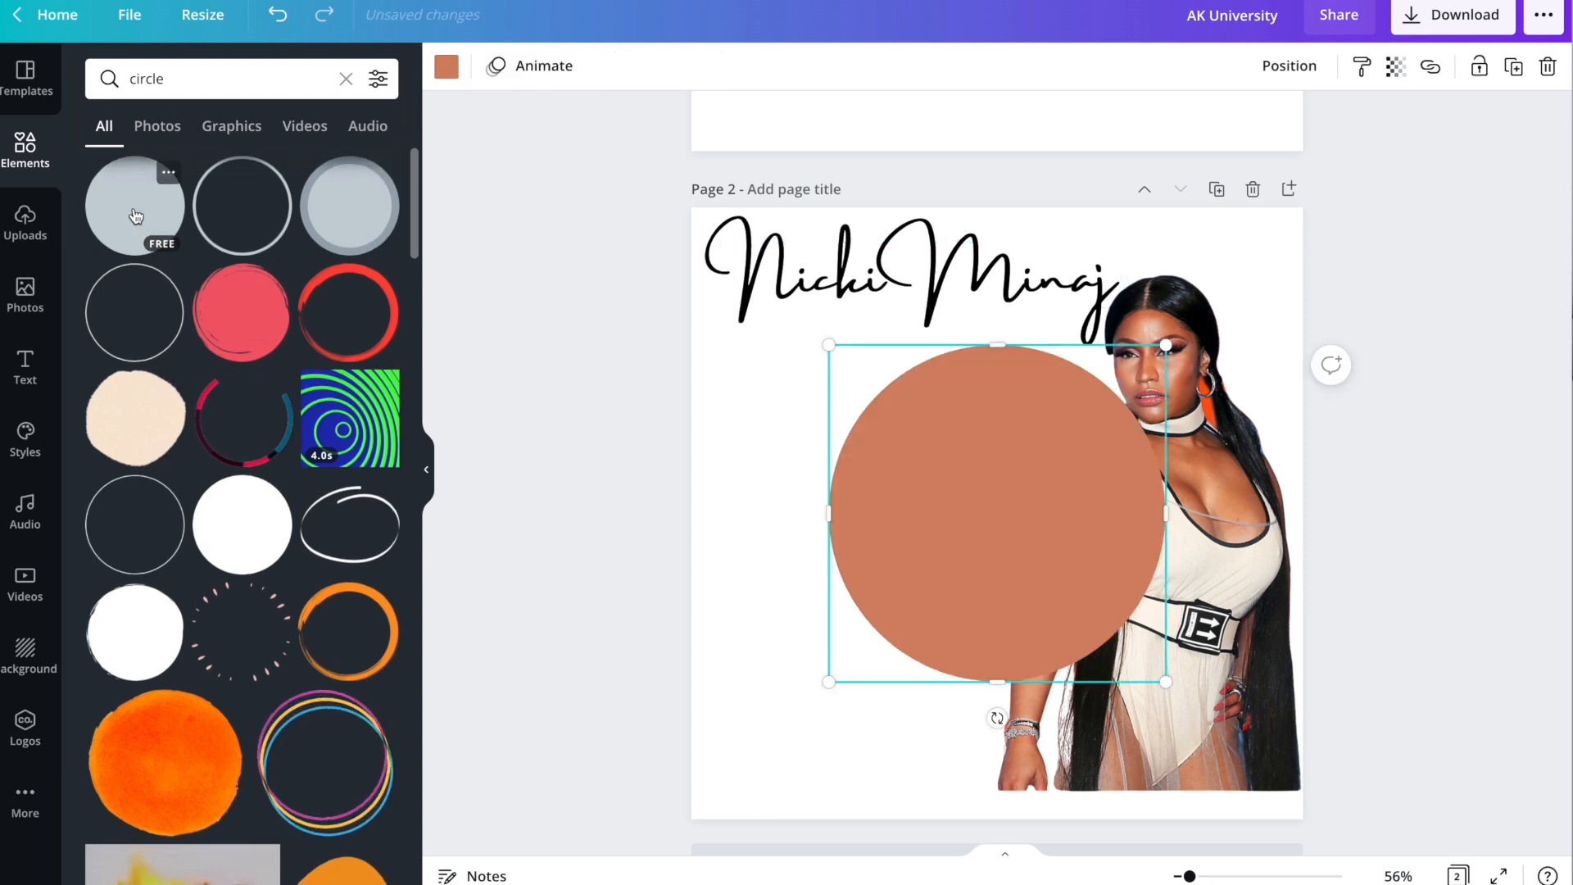
left_click_drag(1165, 681, 1278, 831)
left_click_drag(1147, 611, 1056, 580)
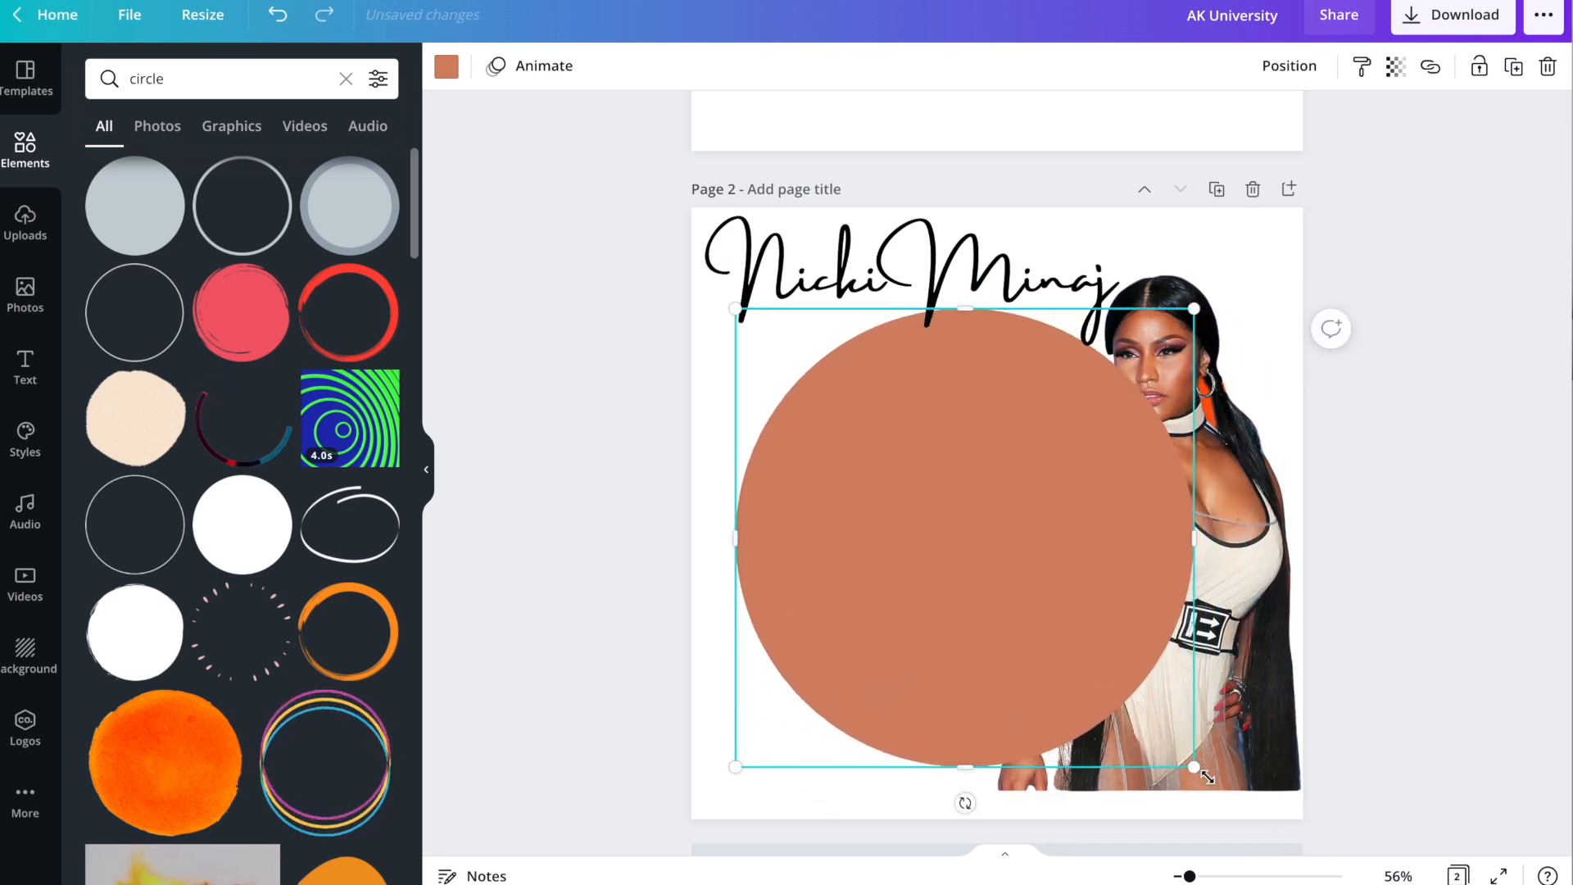
left_click_drag(1194, 766, 1252, 802)
left_click_drag(1147, 700, 1124, 693)
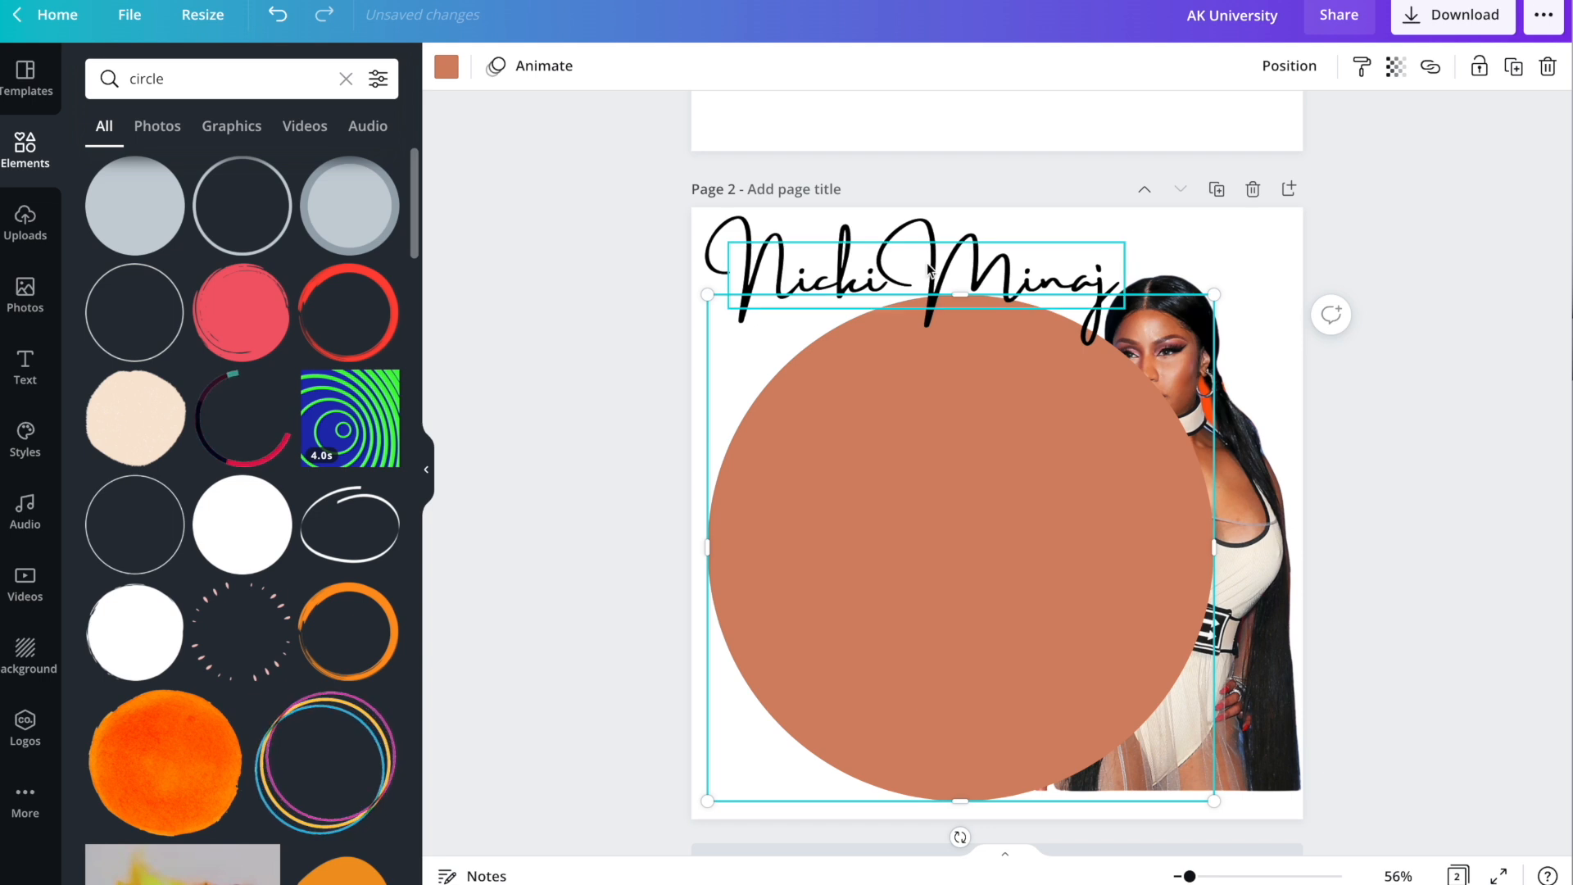
Send the circle behind the photo, nudging the heading right and the photo down.
mouse_move(891, 278)
left_mouse_down()
mouse_move(922, 279)
mouse_move(903, 287)
left_mouse_up()
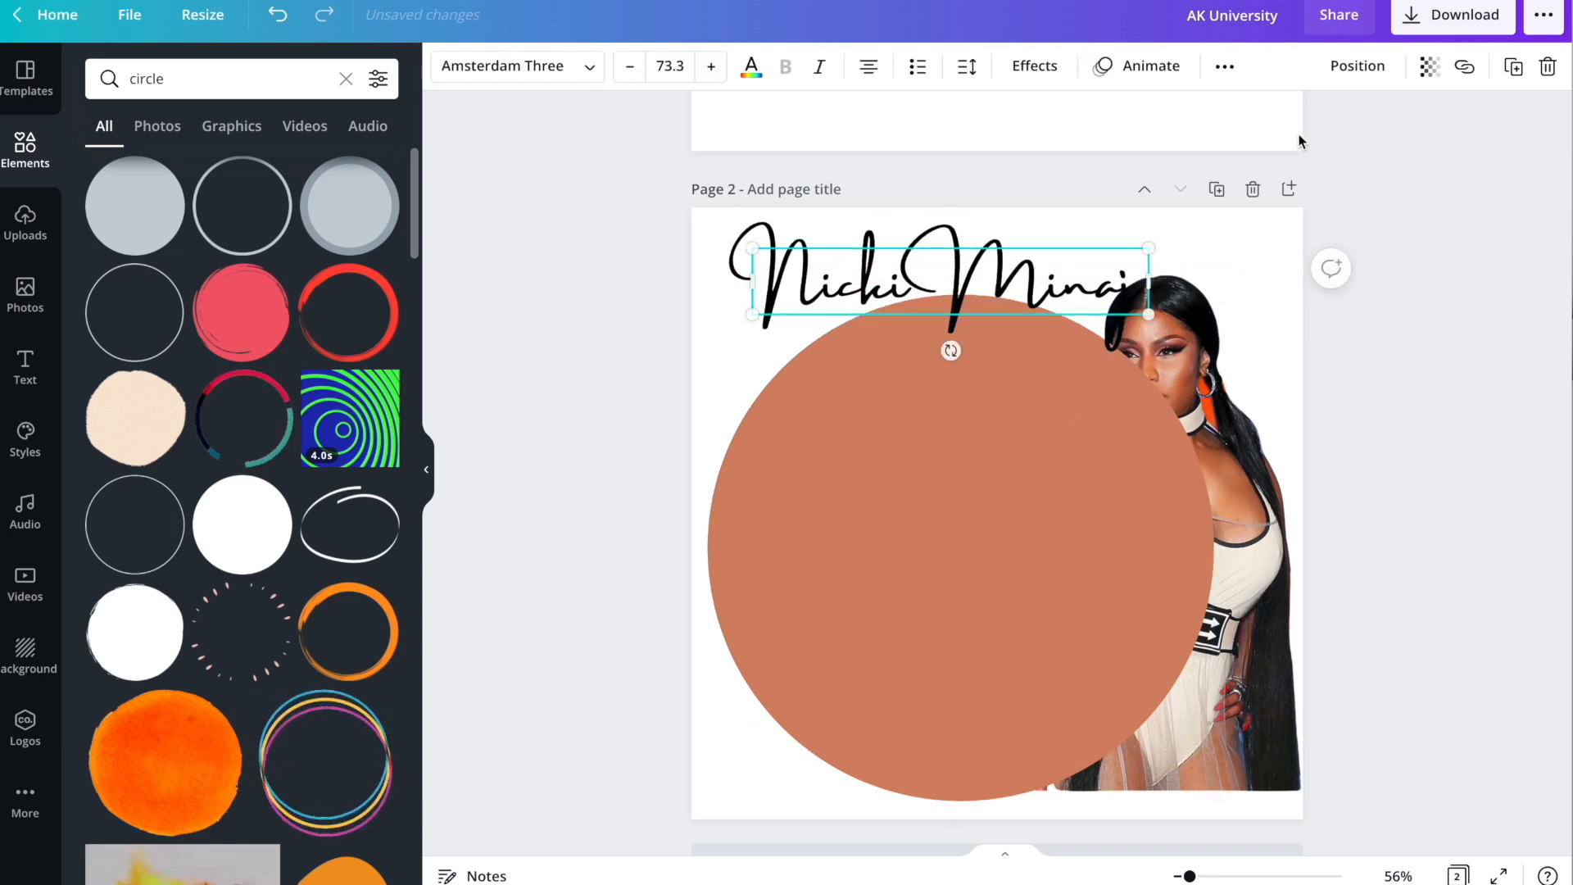
left_click(975, 424)
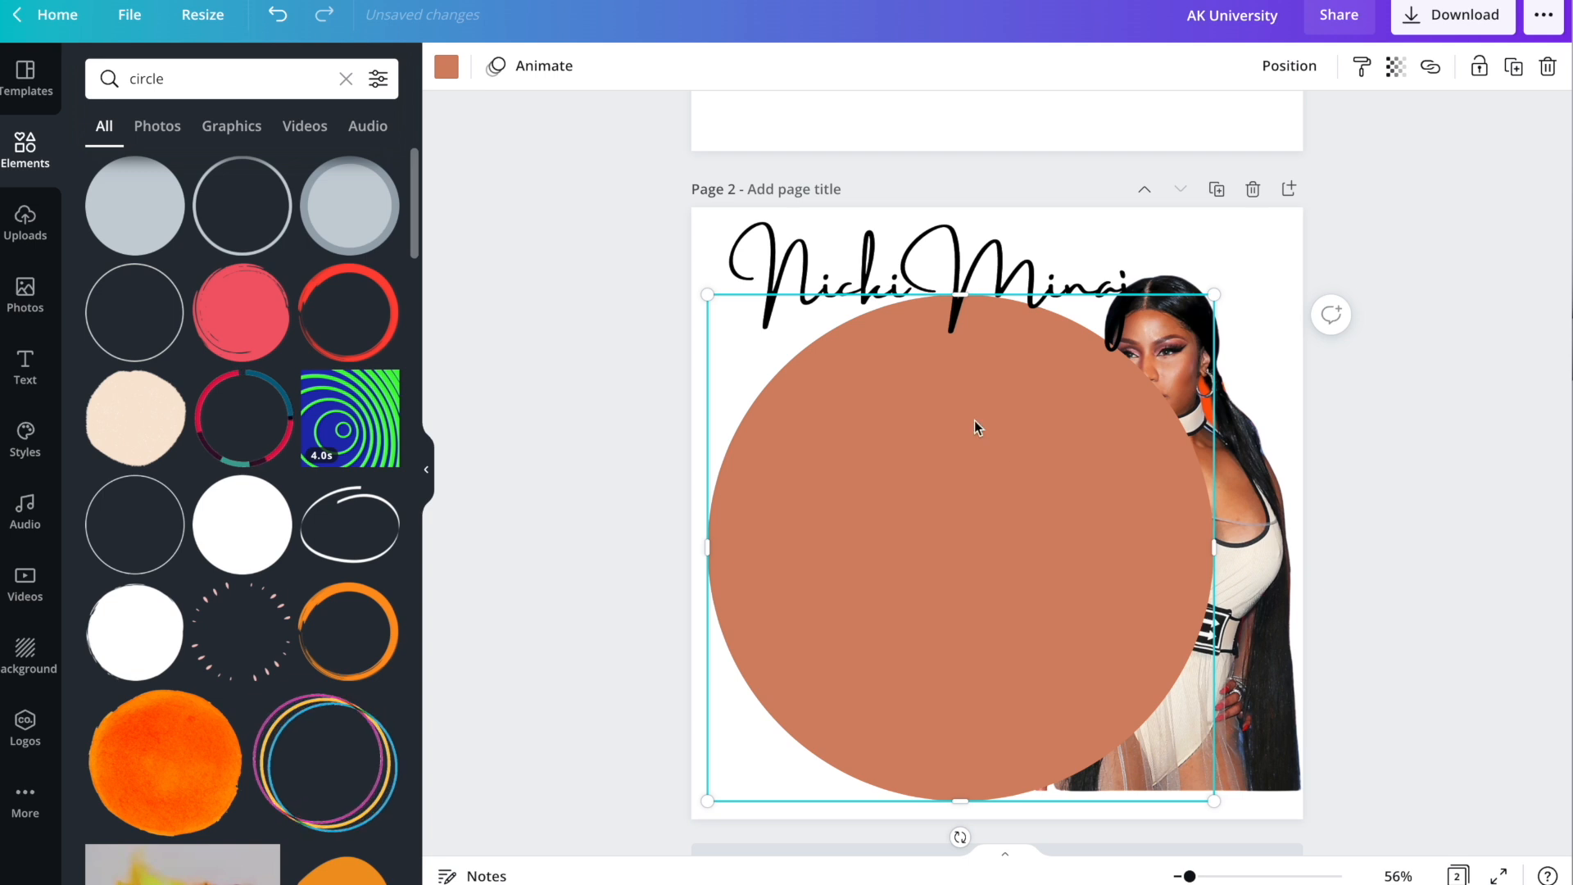
left_click(1270, 64)
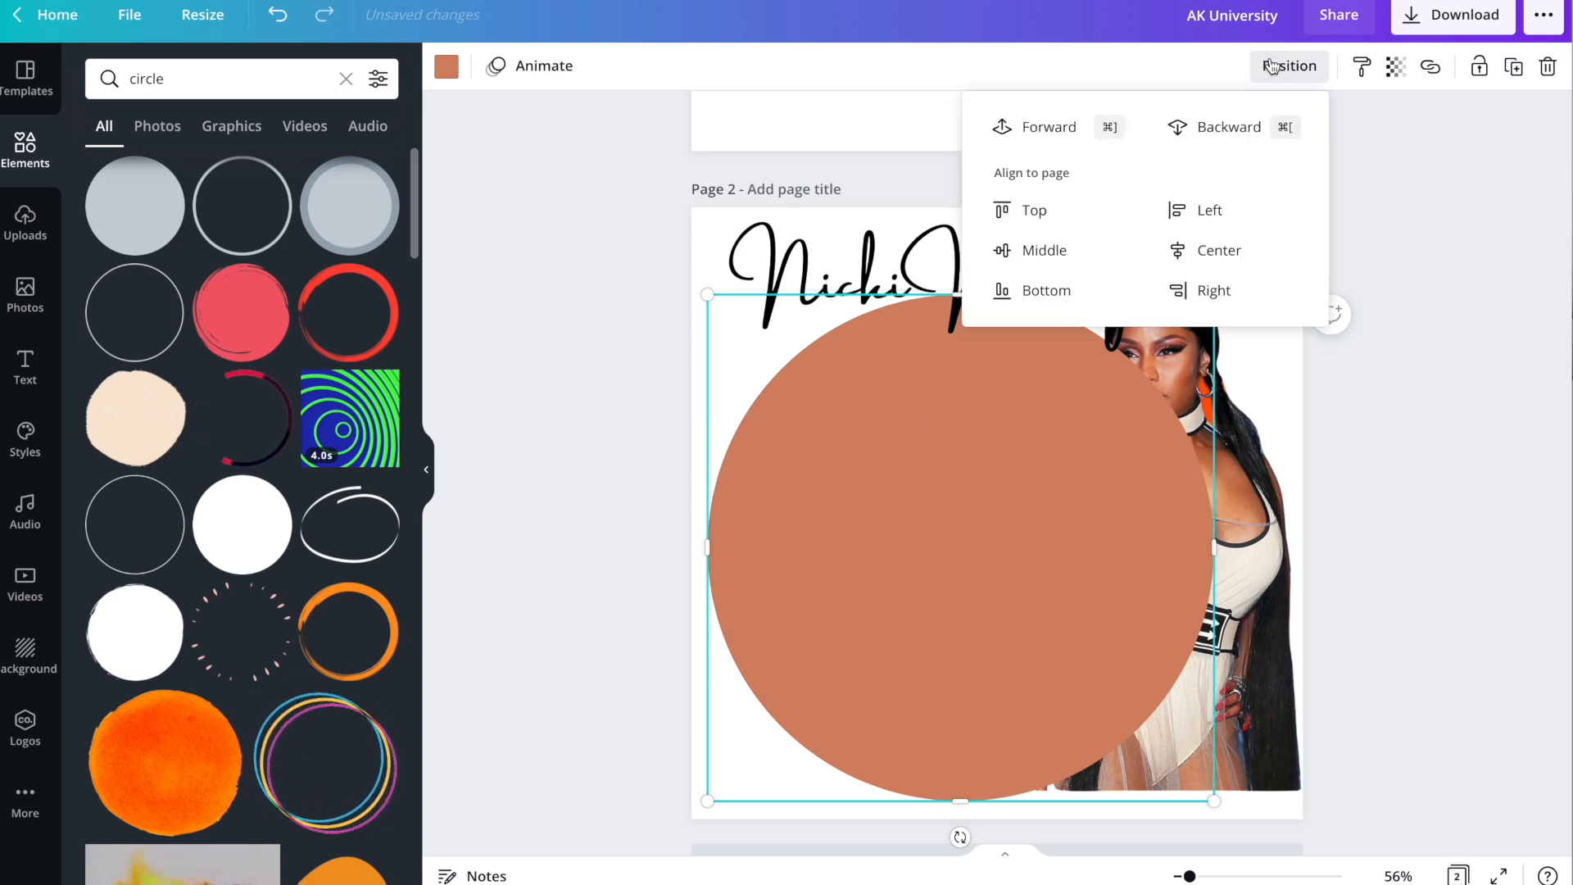
left_click(1227, 139)
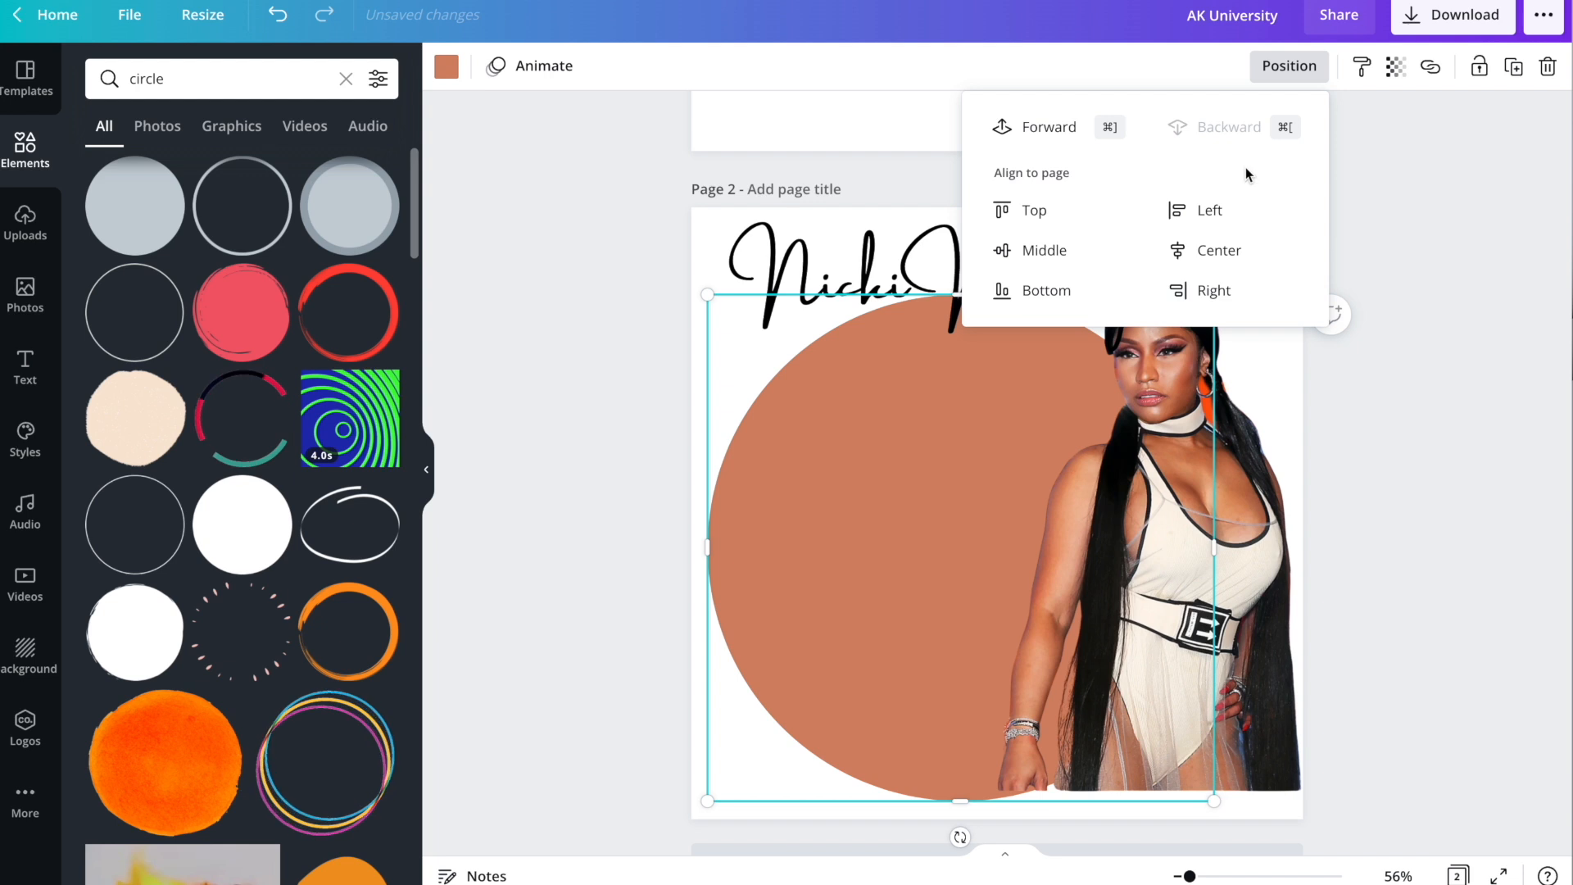
left_click(1496, 344)
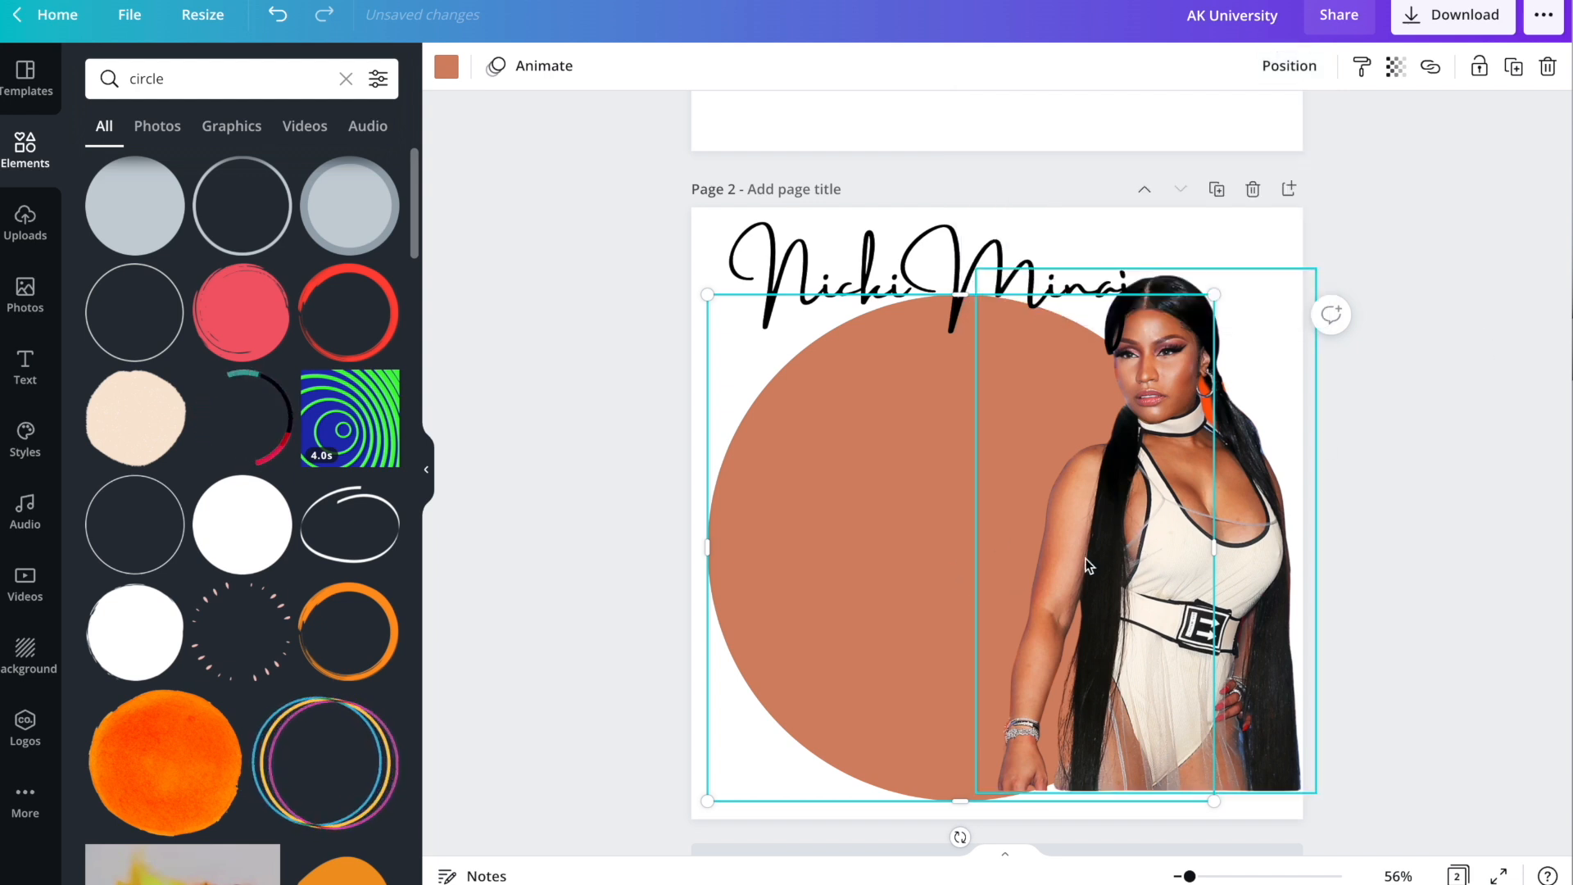
left_click_drag(1153, 547, 1148, 569)
Shrink the Nicki Minaj heading to 62.7 and reposition it.
left_click(788, 498)
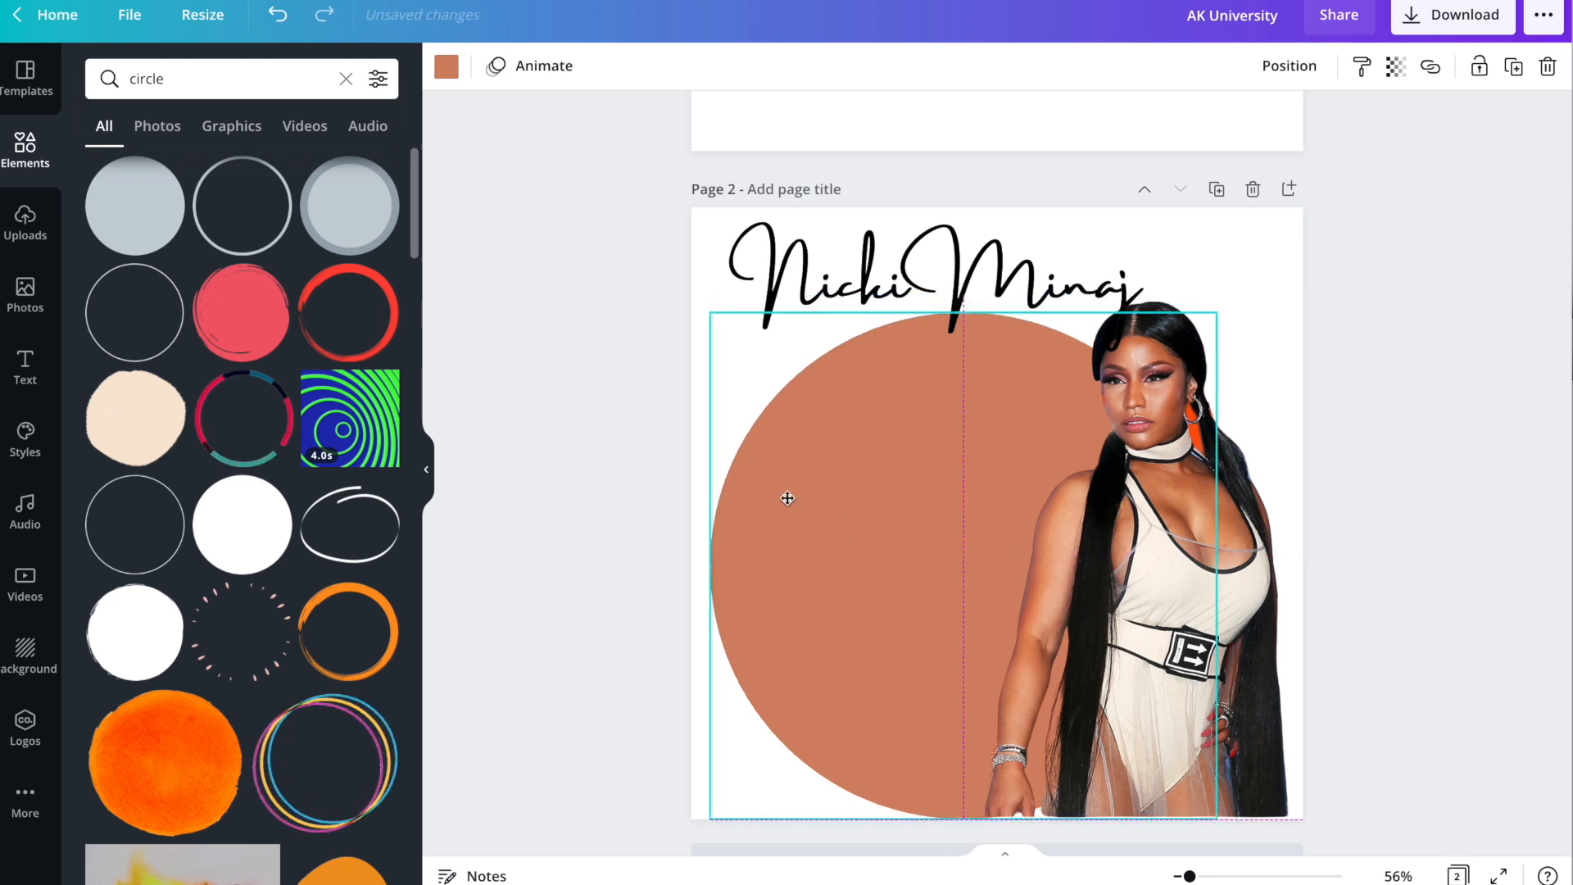
left_click(868, 274)
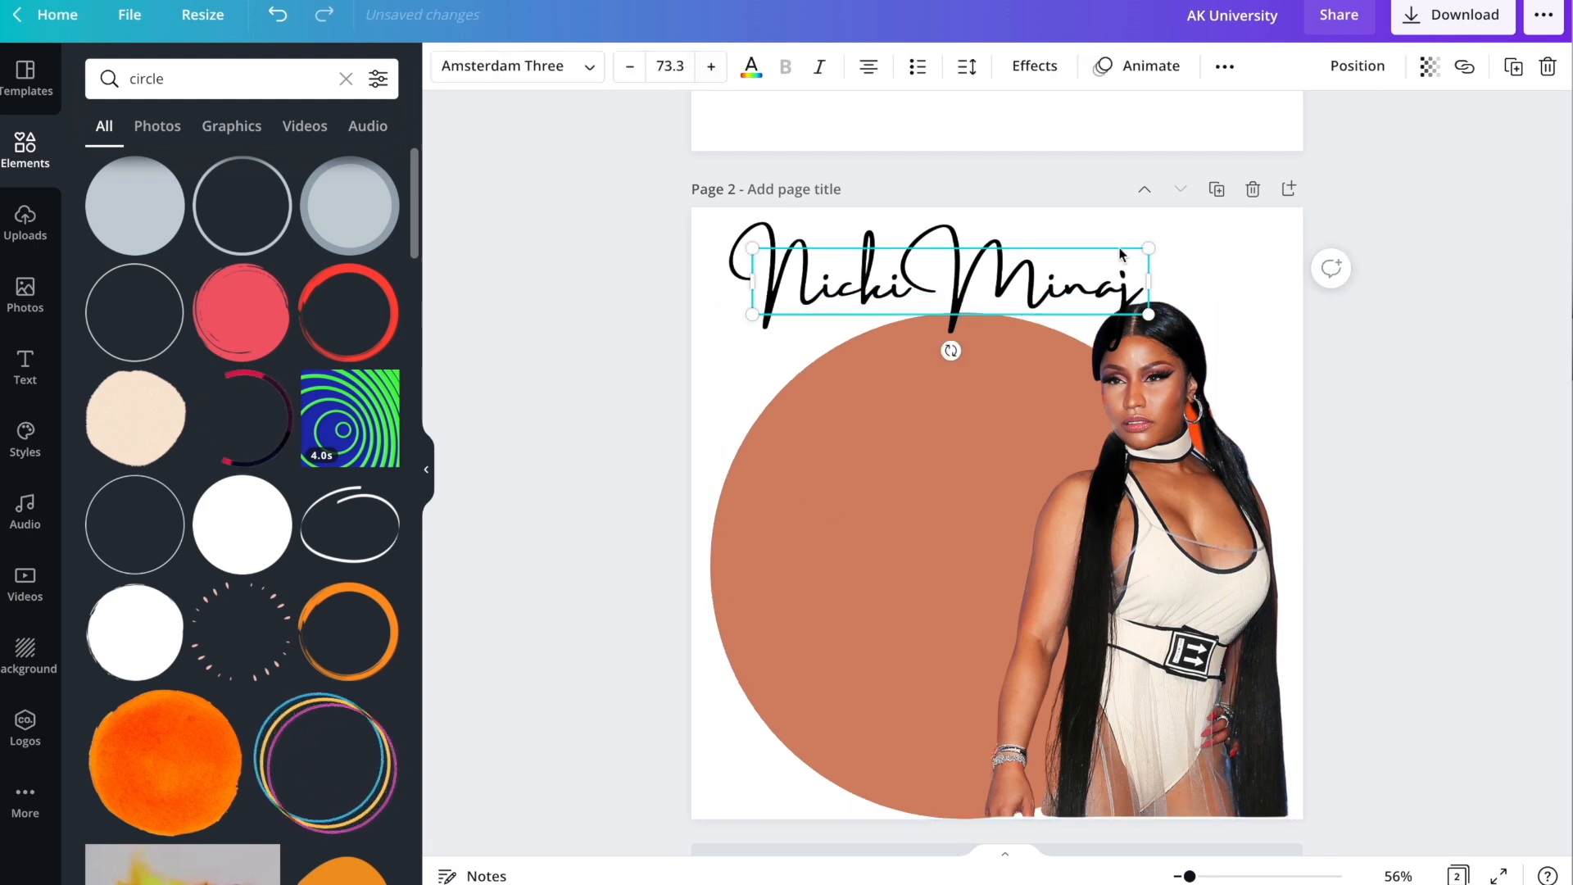
left_click_drag(1142, 246, 1091, 258)
mouse_move(840, 276)
left_mouse_down()
mouse_move(862, 303)
mouse_move(840, 302)
left_mouse_up()
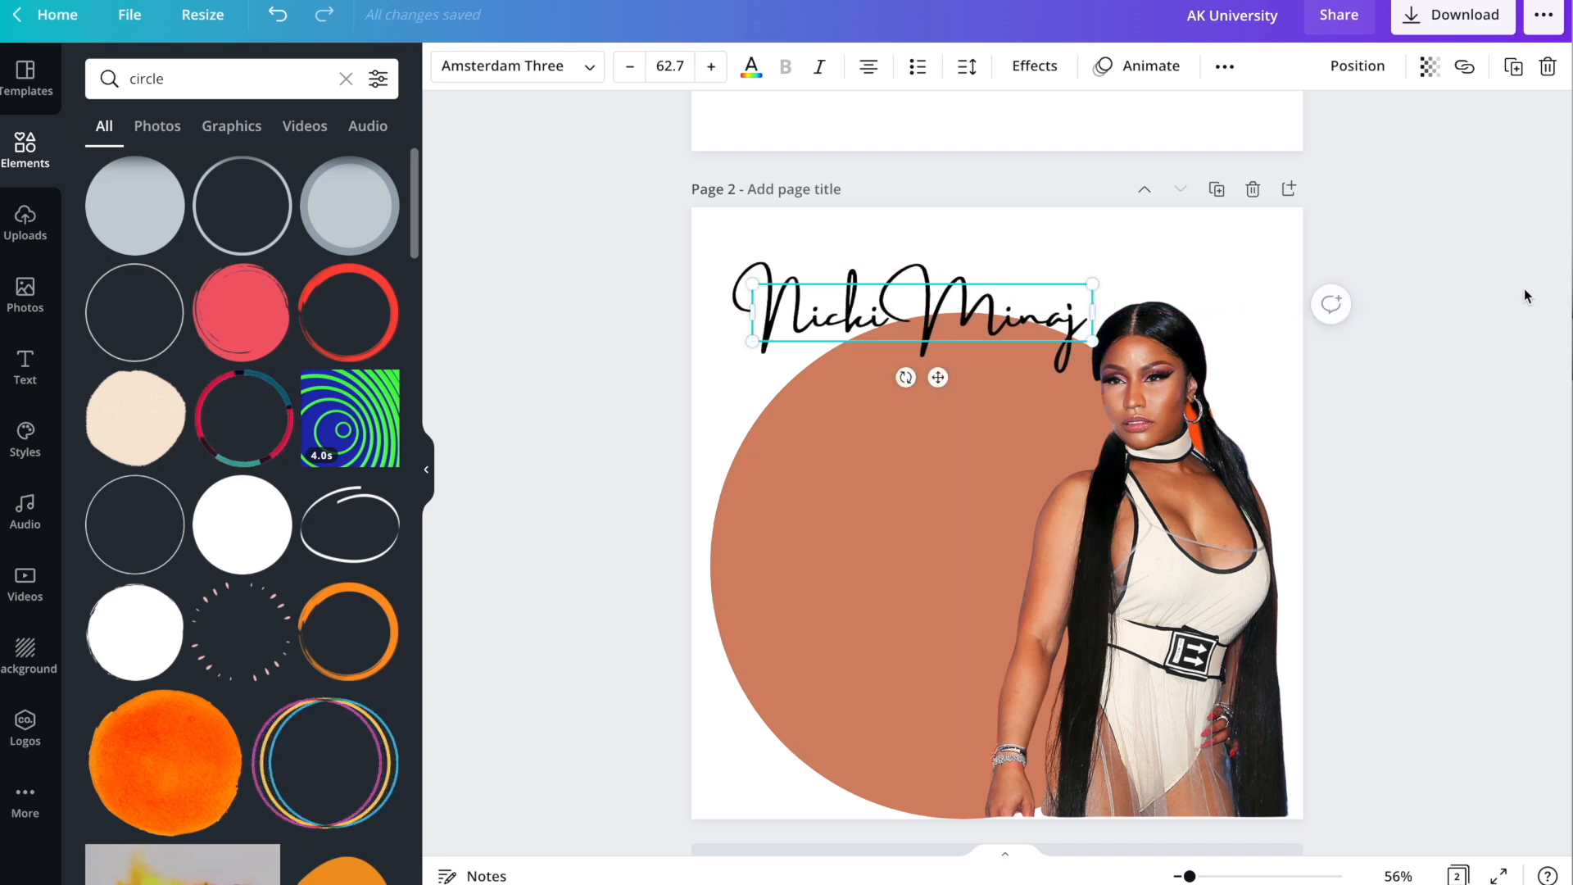
left_click(1483, 301)
left_click(914, 318)
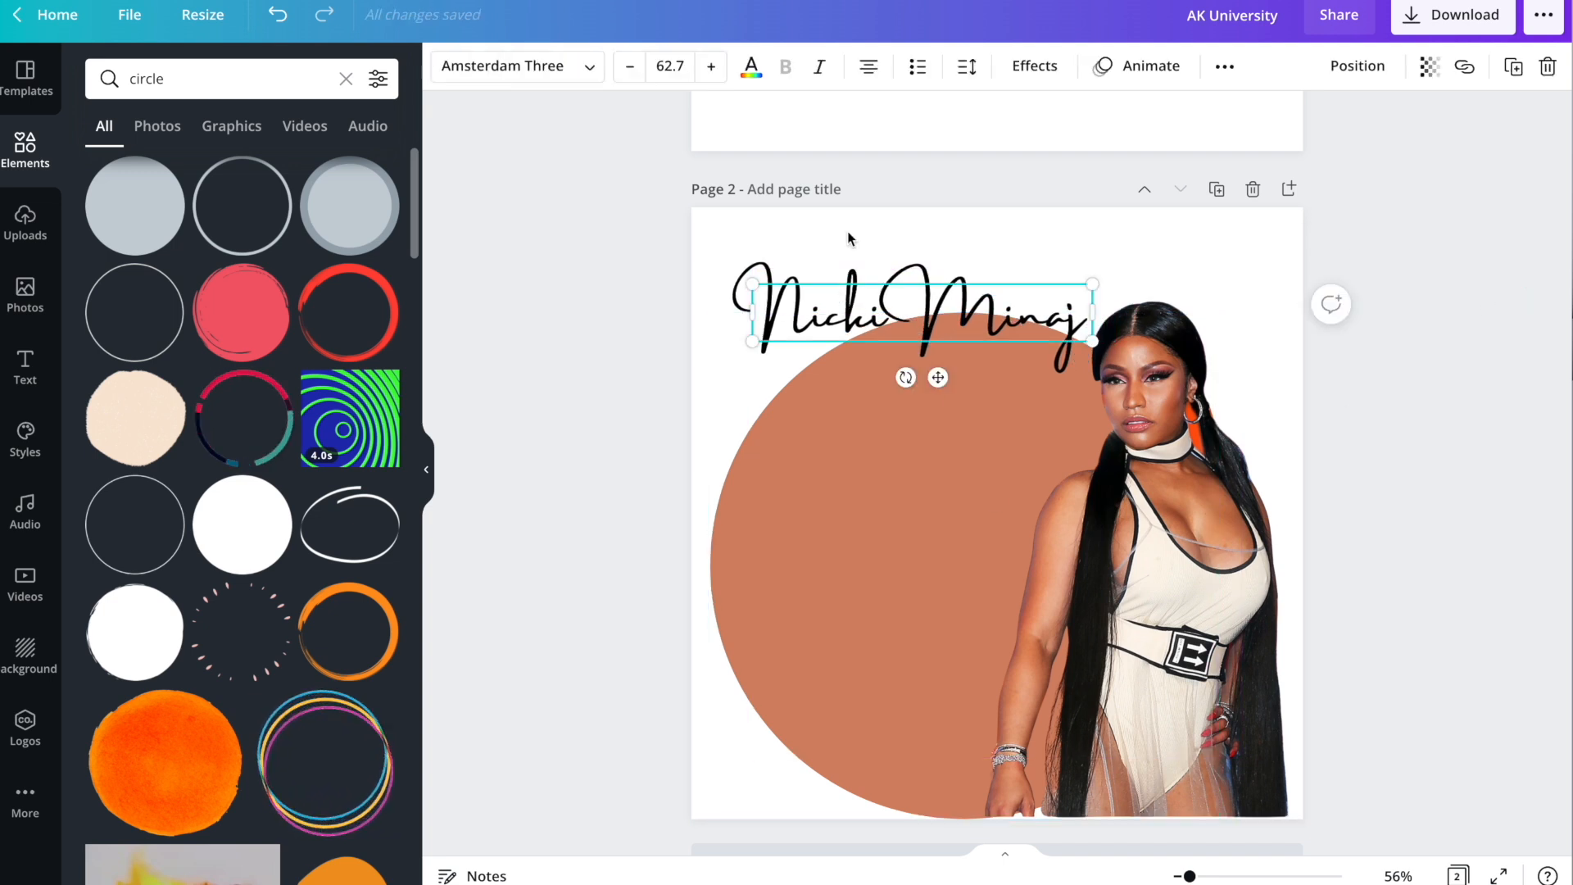
Change the heading's font to A Abstract Groovy.
left_click(546, 68)
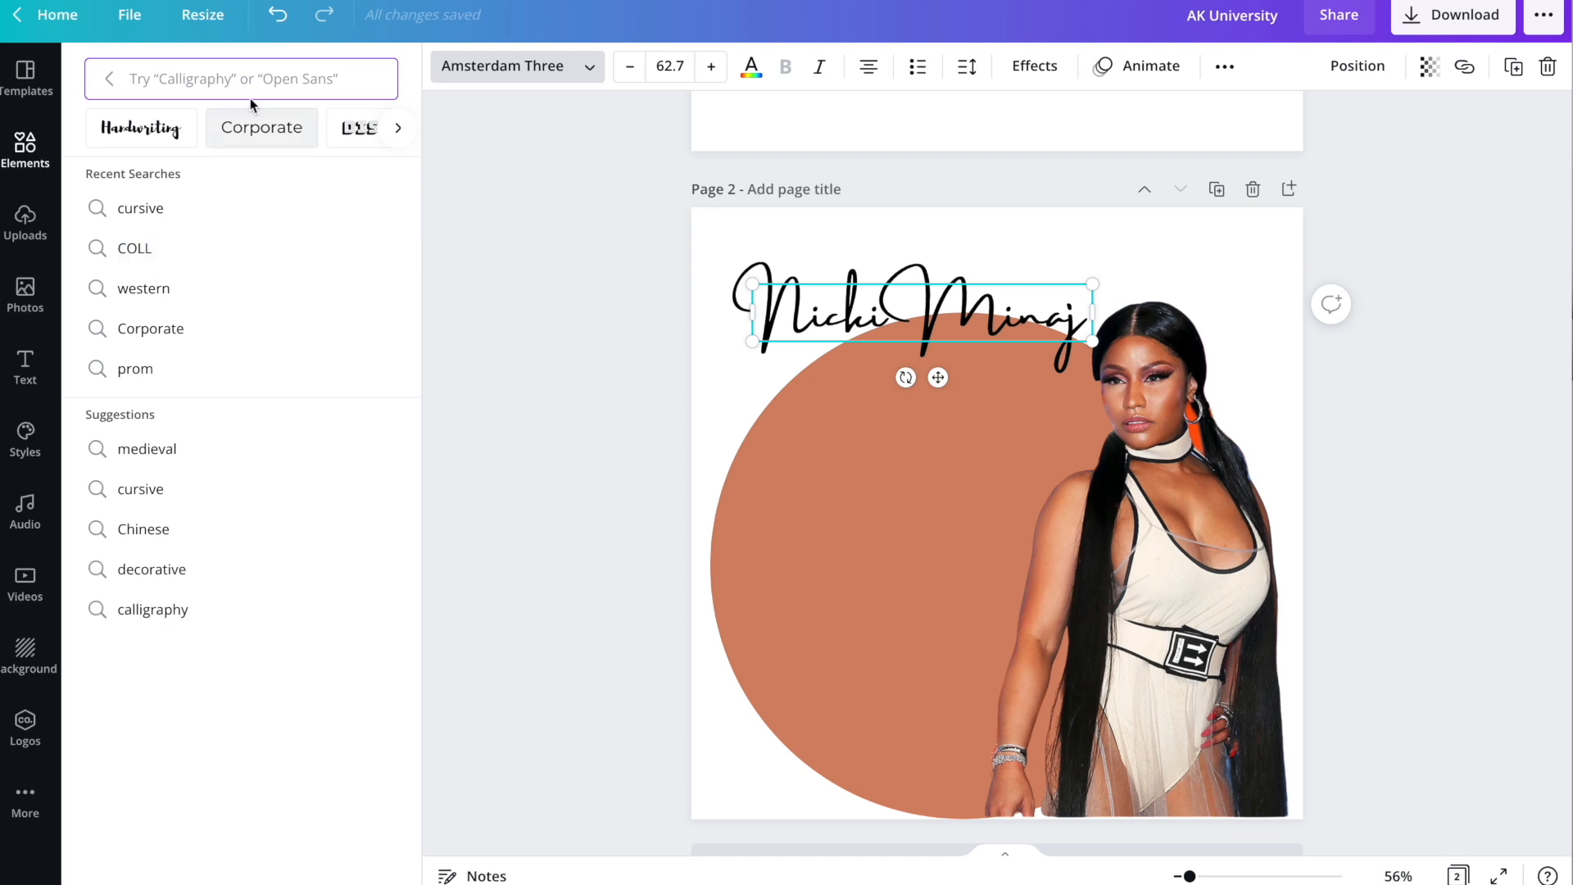
left_click(112, 81)
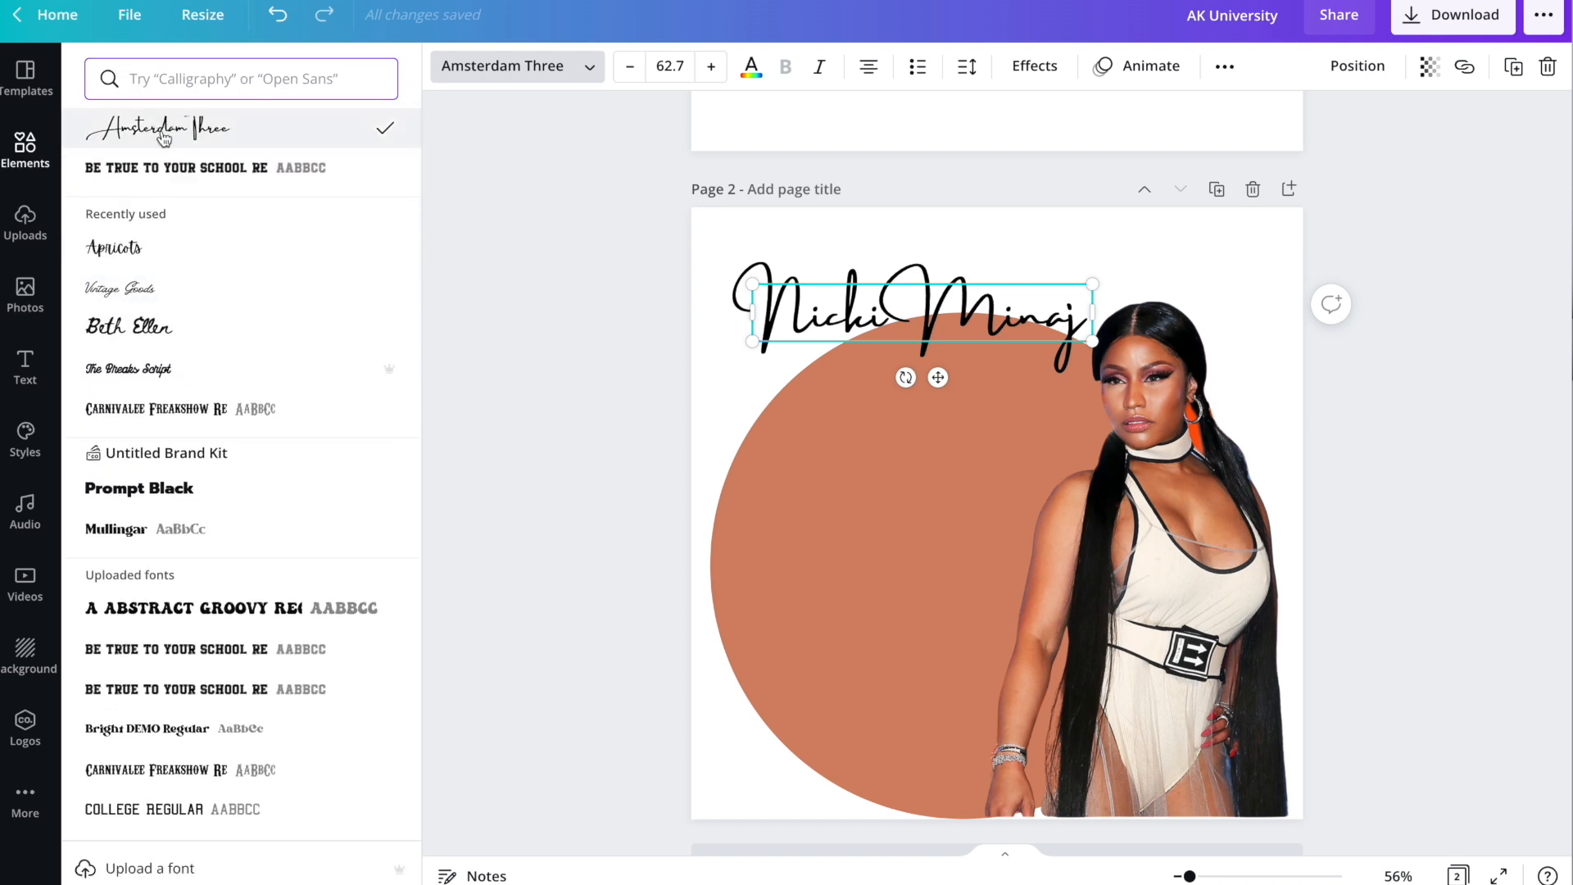
scroll(227, 367, "down", 3)
left_click(179, 371)
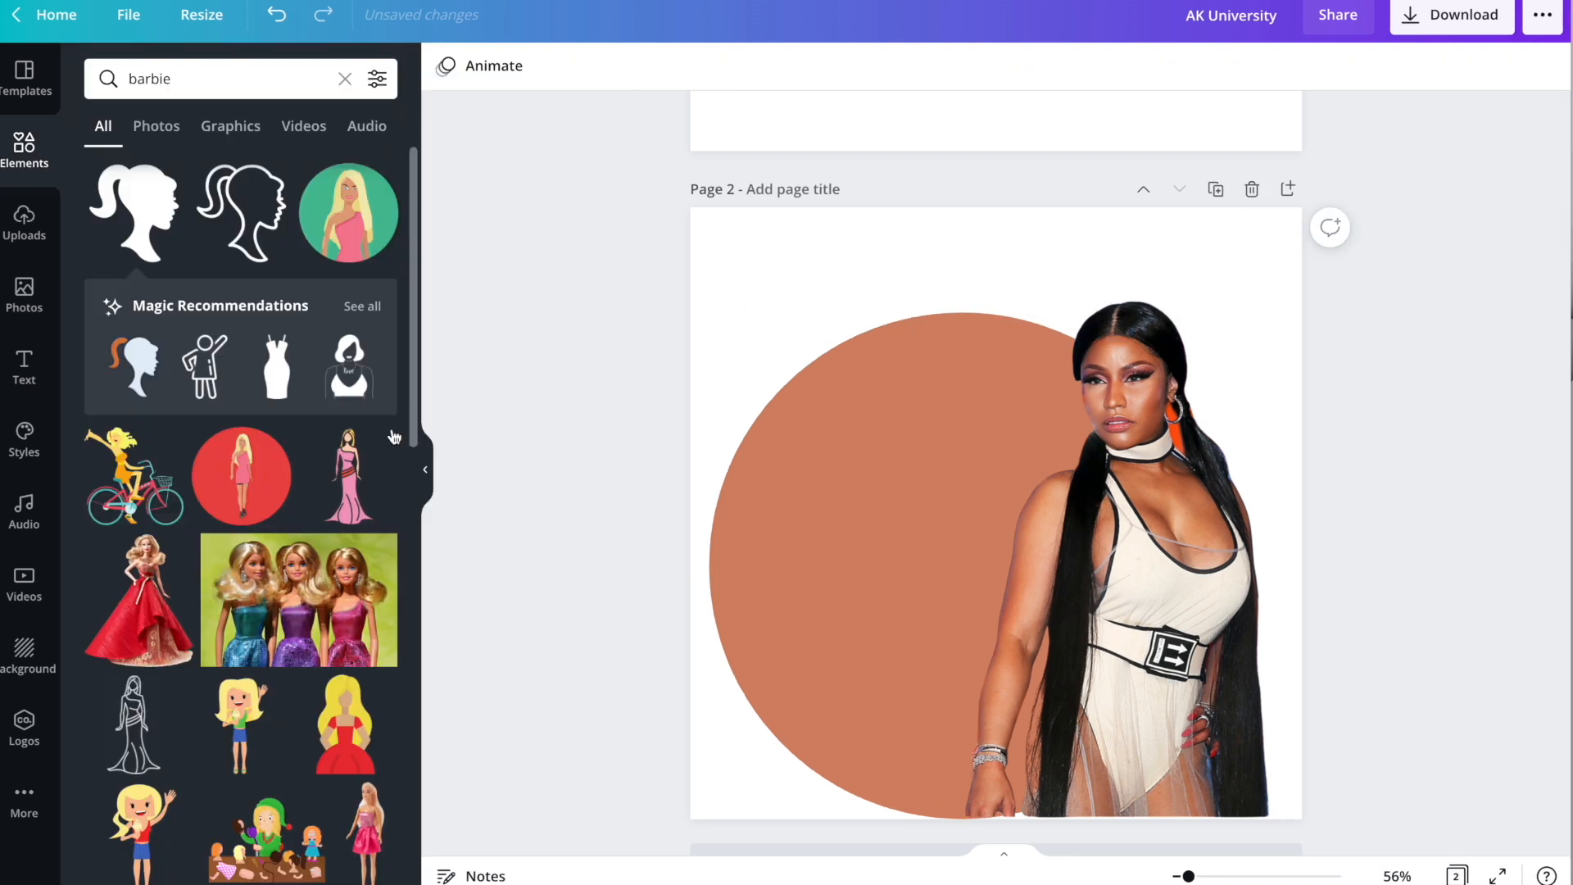
Add a heading reading 'You See Right Though Me', correcting the typos.
left_click(50, 379)
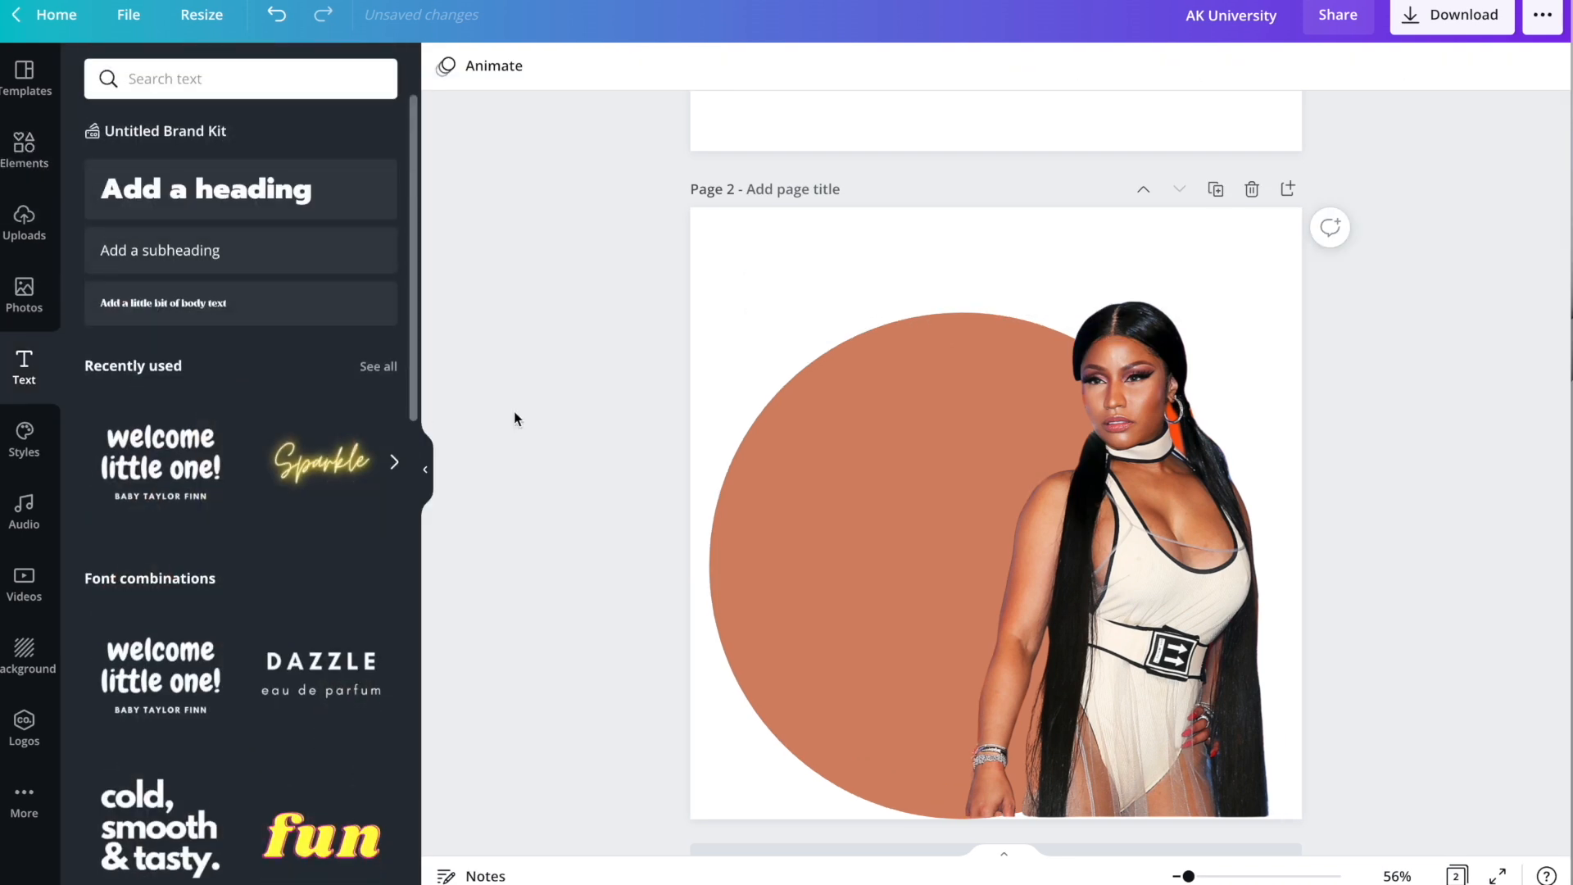
left_click(160, 197)
type("You")
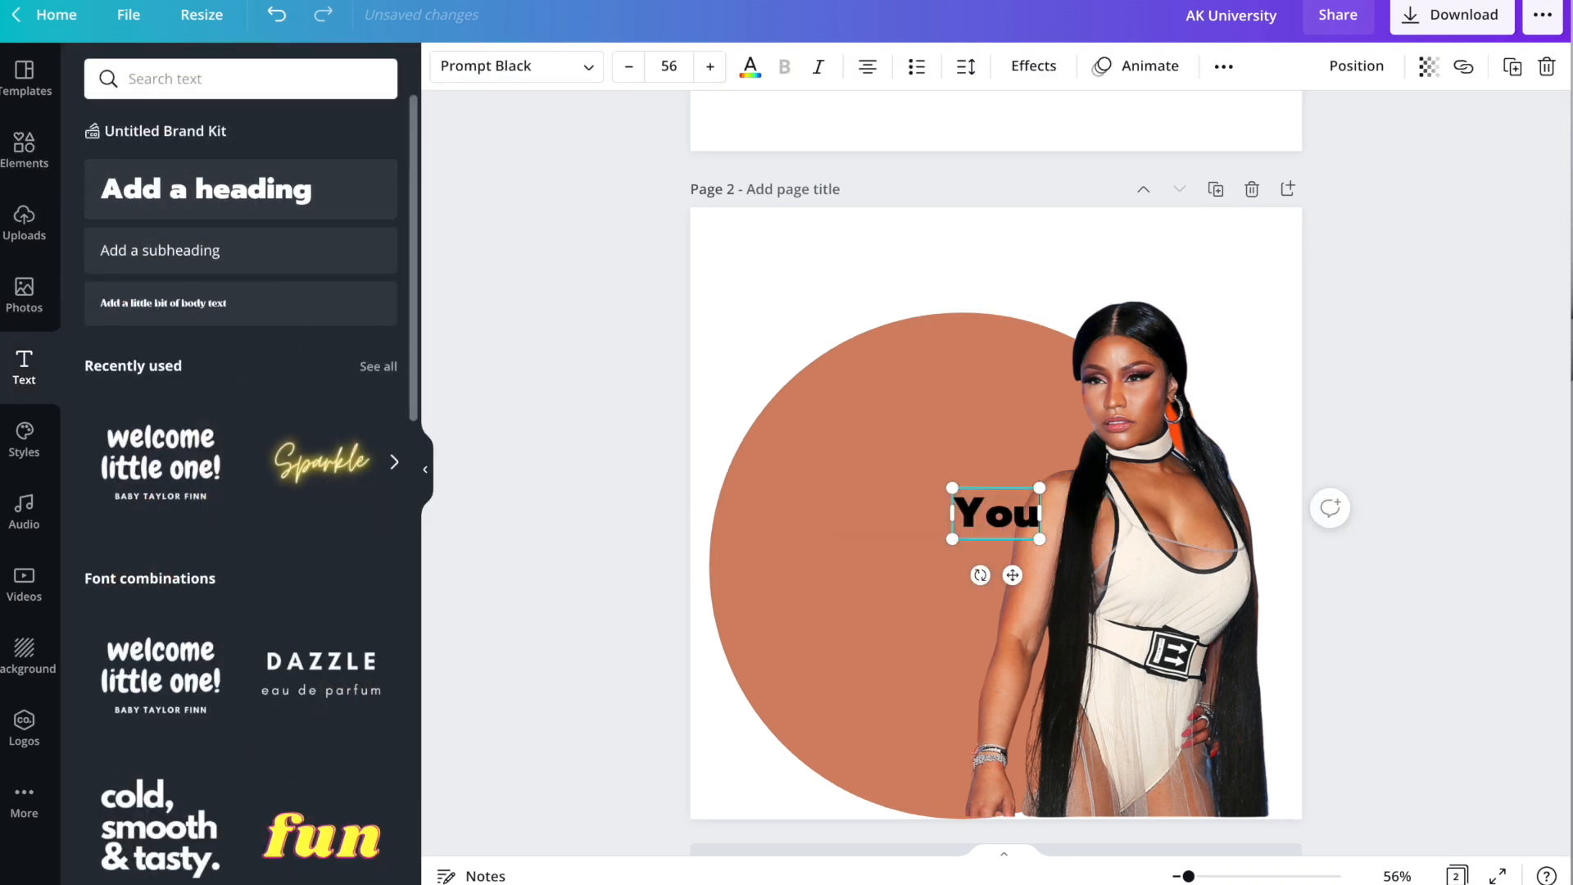
type(" See right")
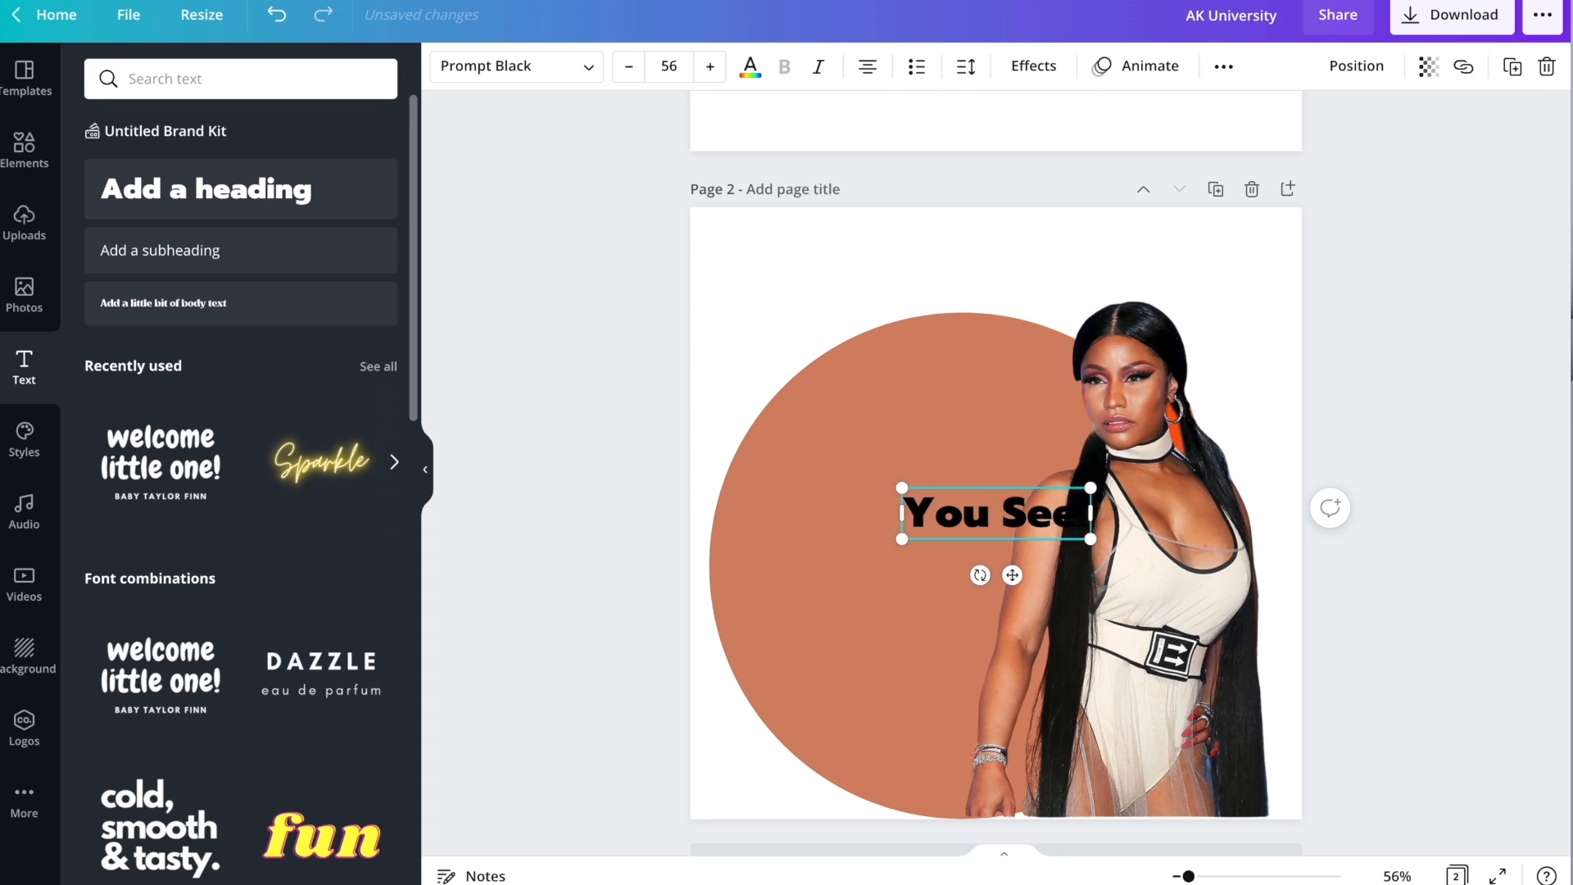
key("BackSpace")
key("BackSpace")
key("BackSpace")
key("BackSpace")
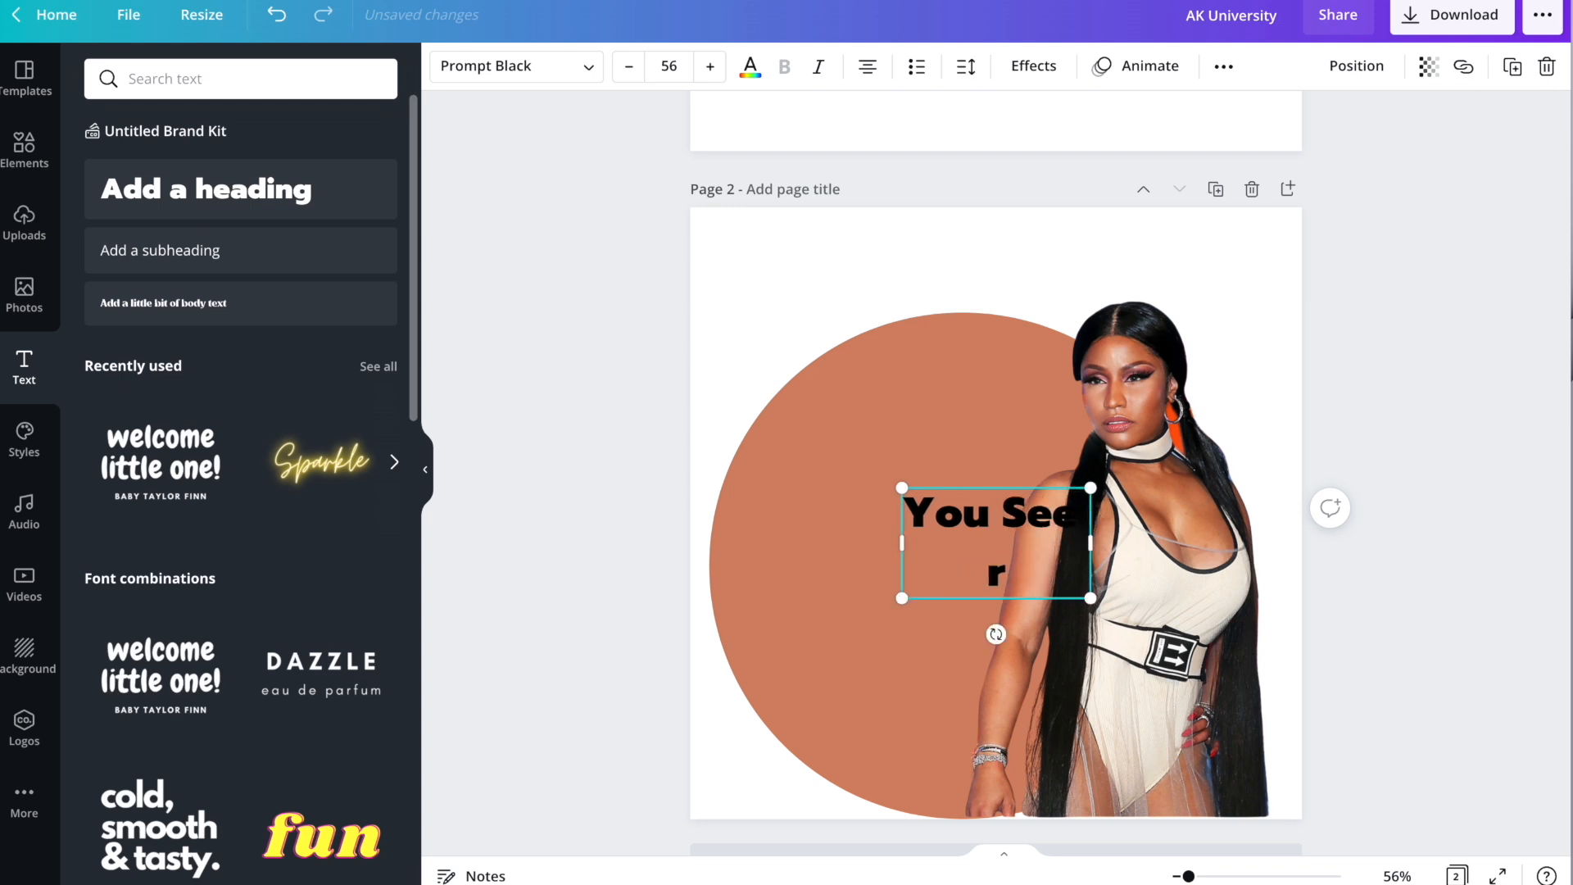
type("ight")
key("BackSpace")
key("BackSpace")
key("BackSpace")
key("BackSpace")
type("Iight")
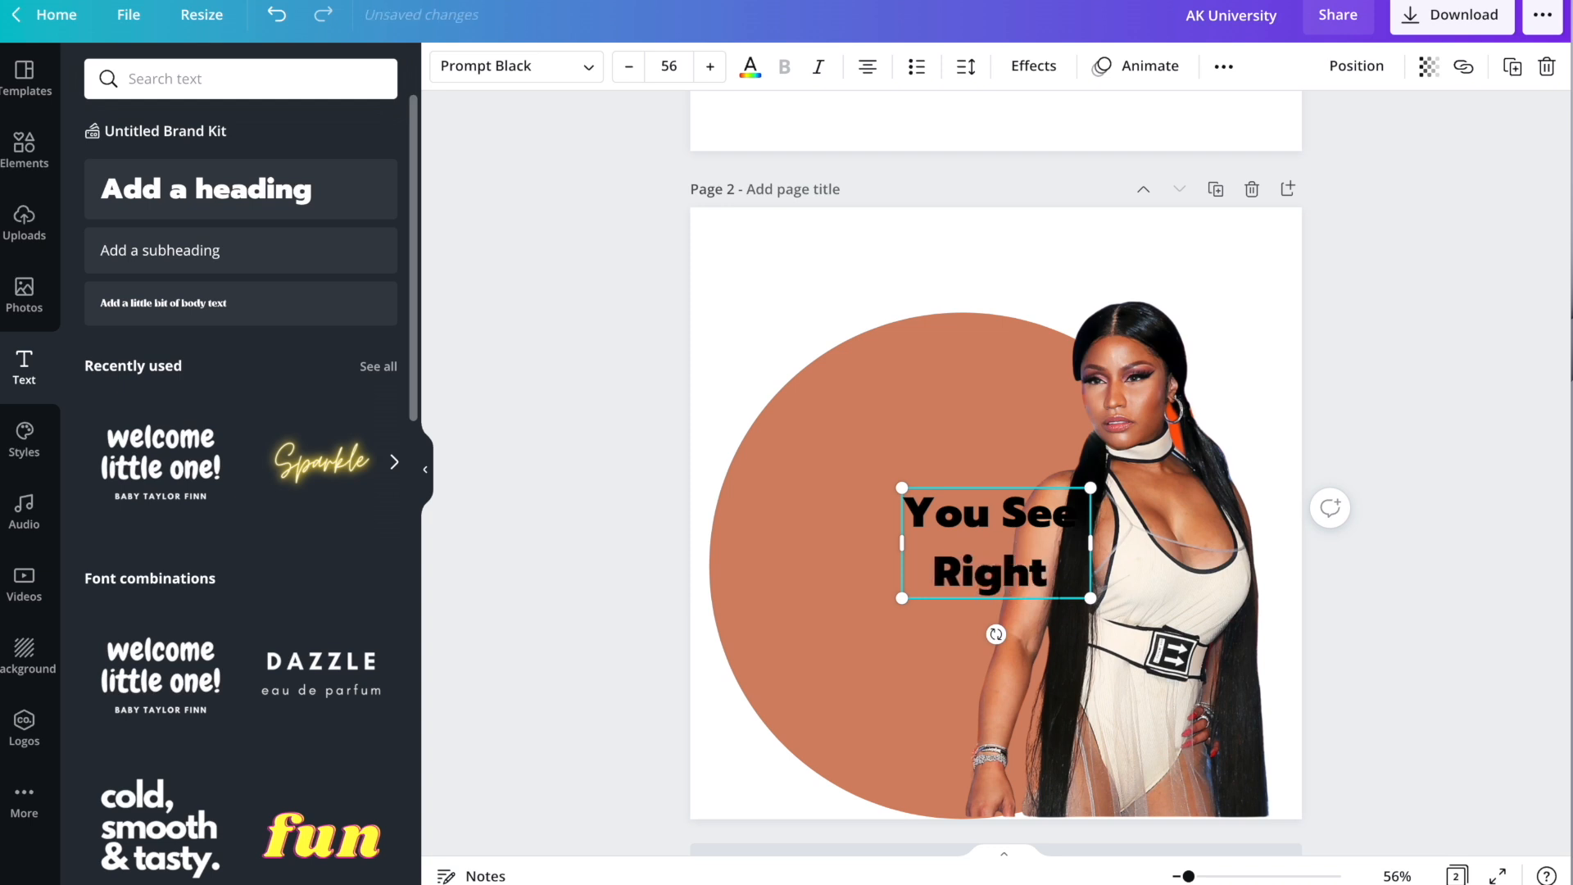
type(" Though NE")
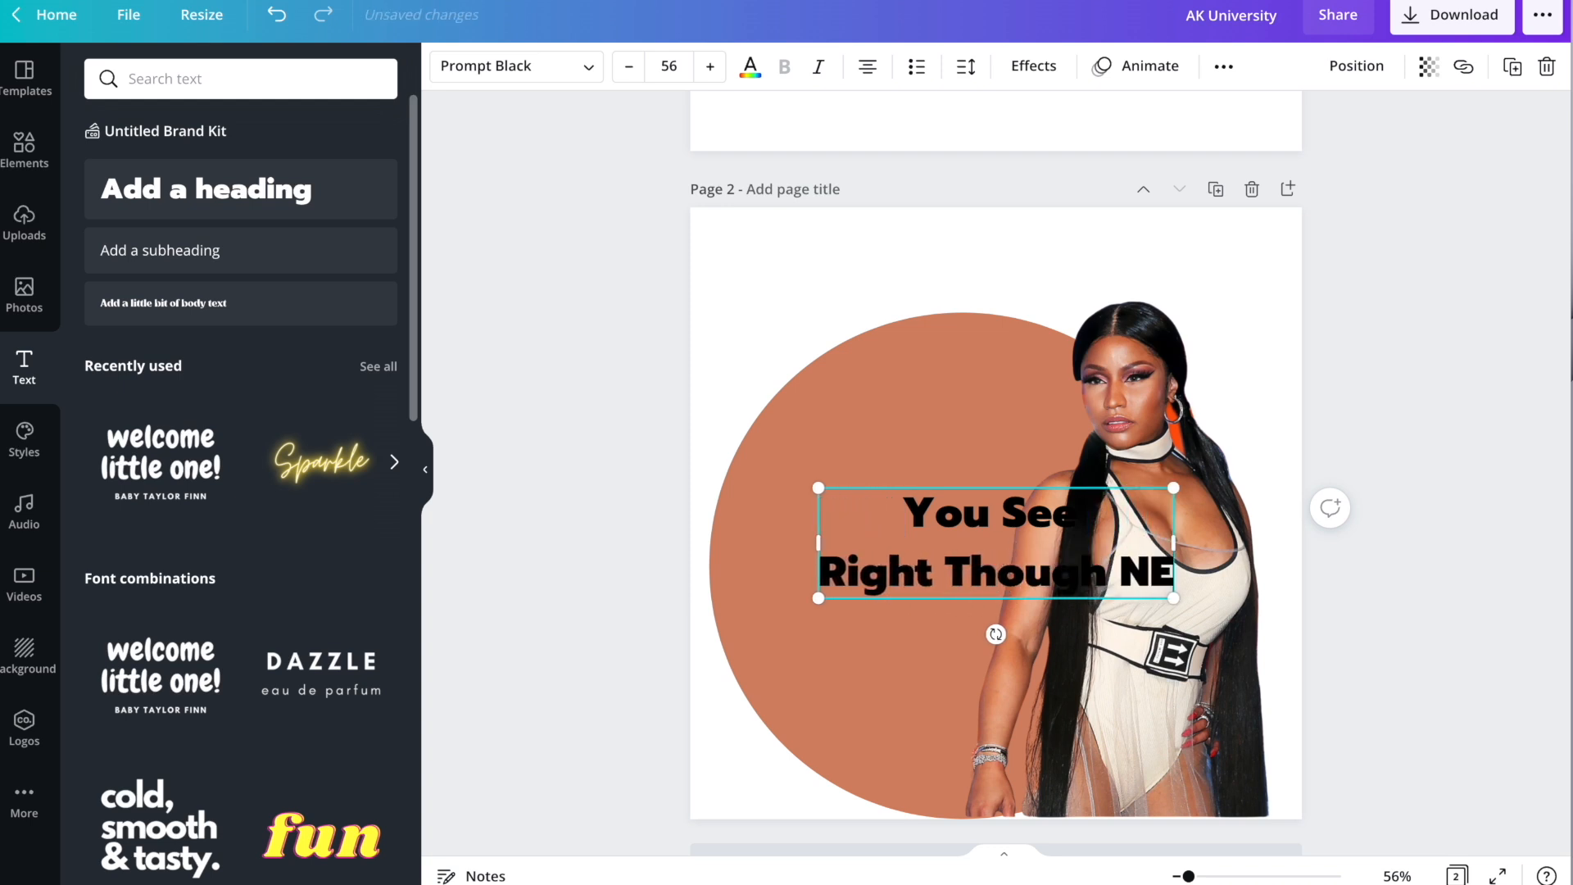
key("BackSpace")
key("BackSpace")
type("Me")
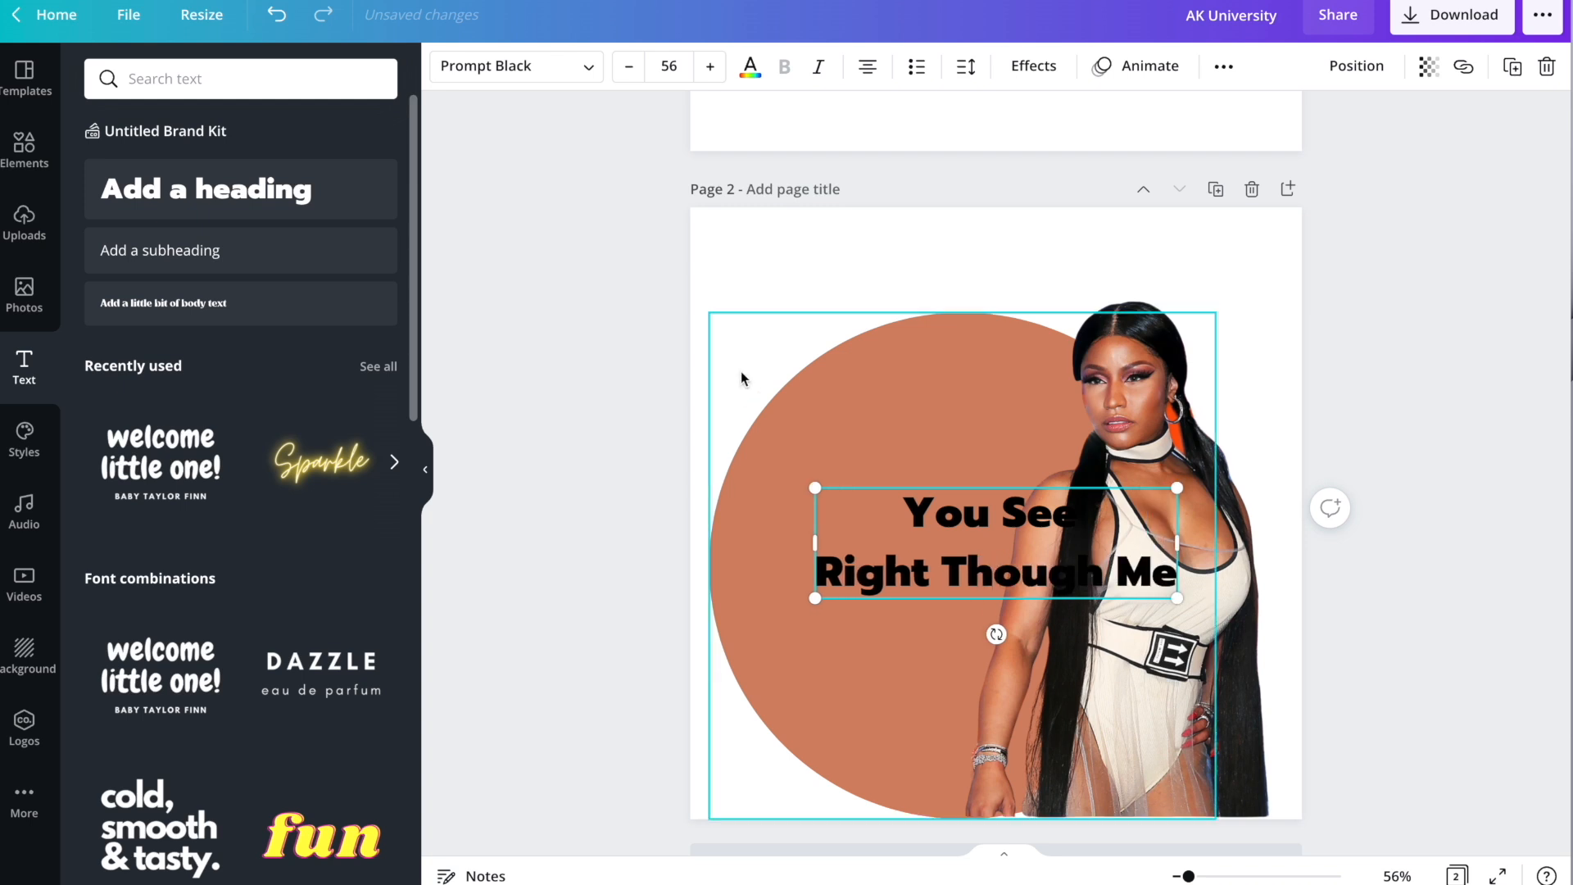
Move the Prompt Black size-56 quote onto the circle and narrow its box so it wraps.
left_click_drag(1041, 488, 925, 432)
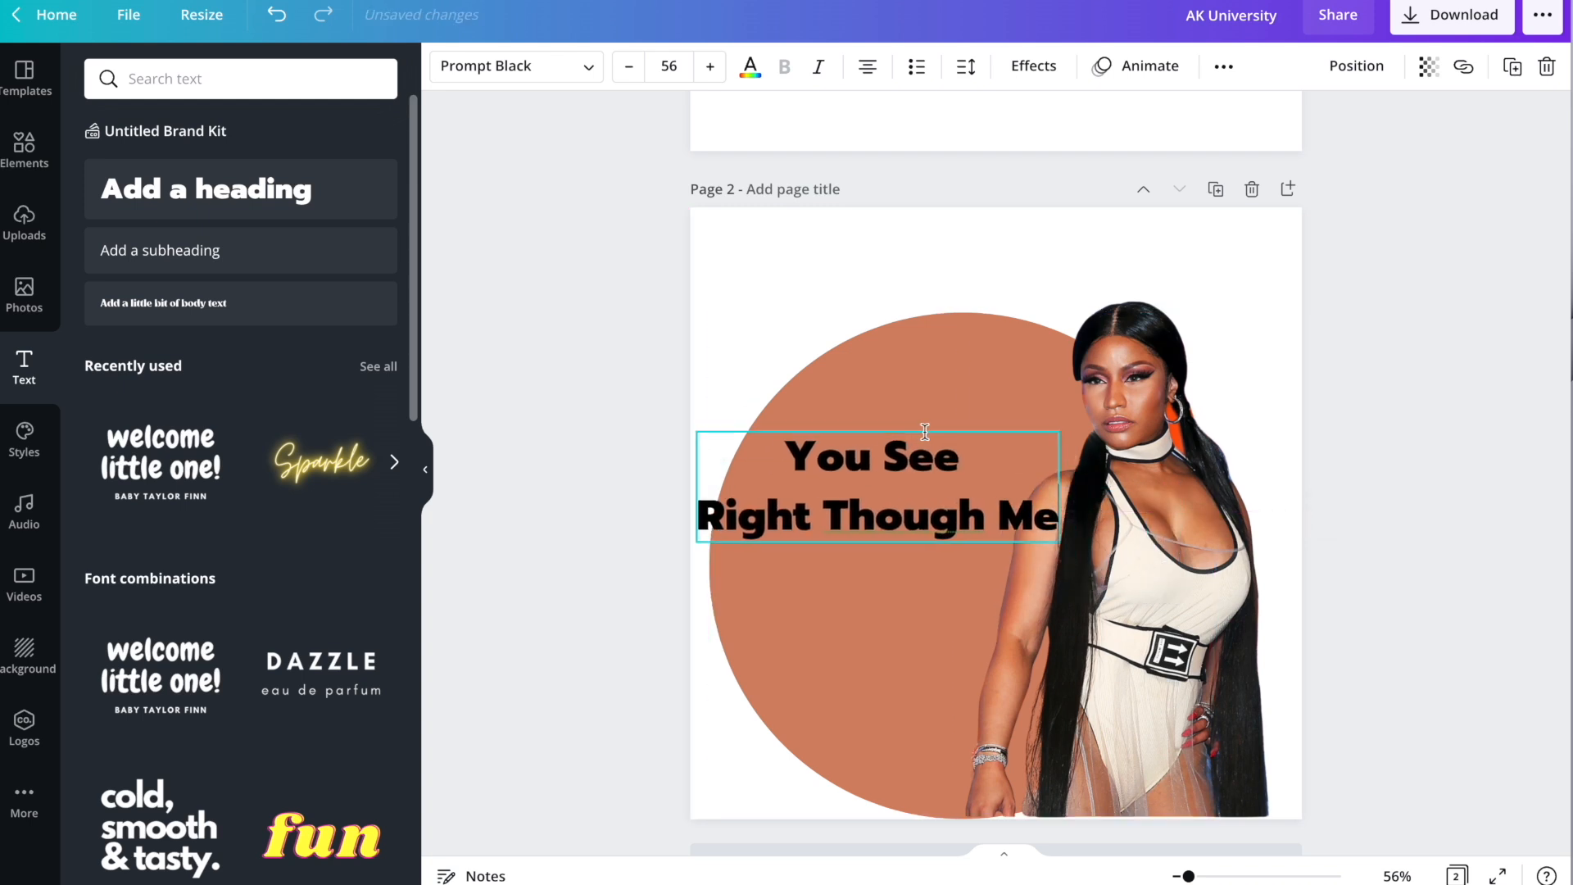
left_click_drag(1062, 486, 1001, 489)
left_click_drag(856, 432, 905, 407)
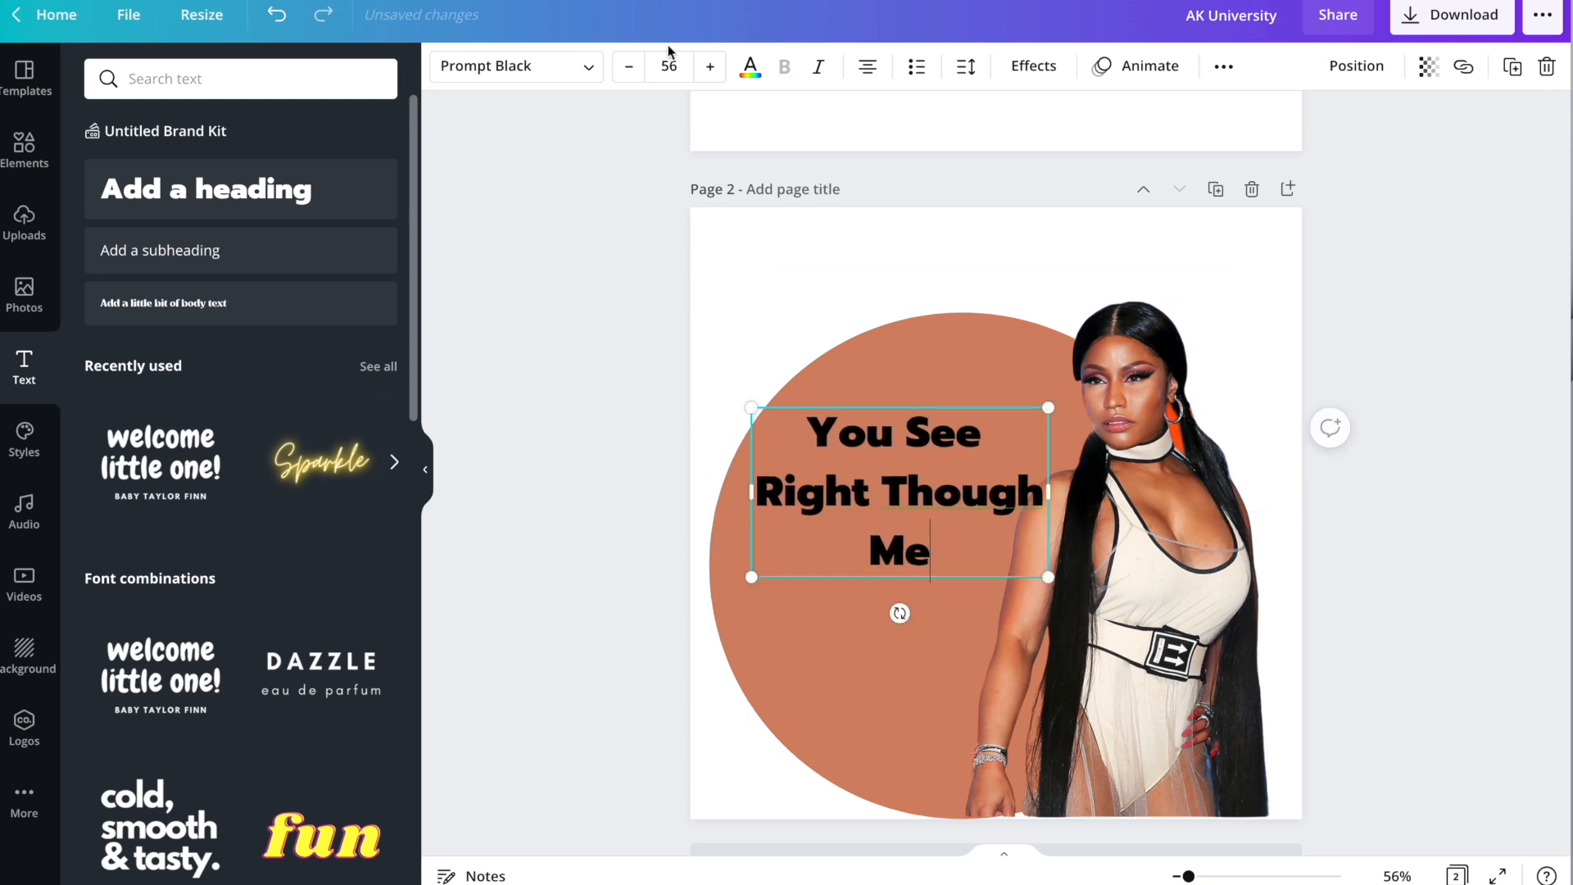
left_click(574, 66)
Set the quote's font to Bukhari Script.
scroll(197, 459, "down", 3)
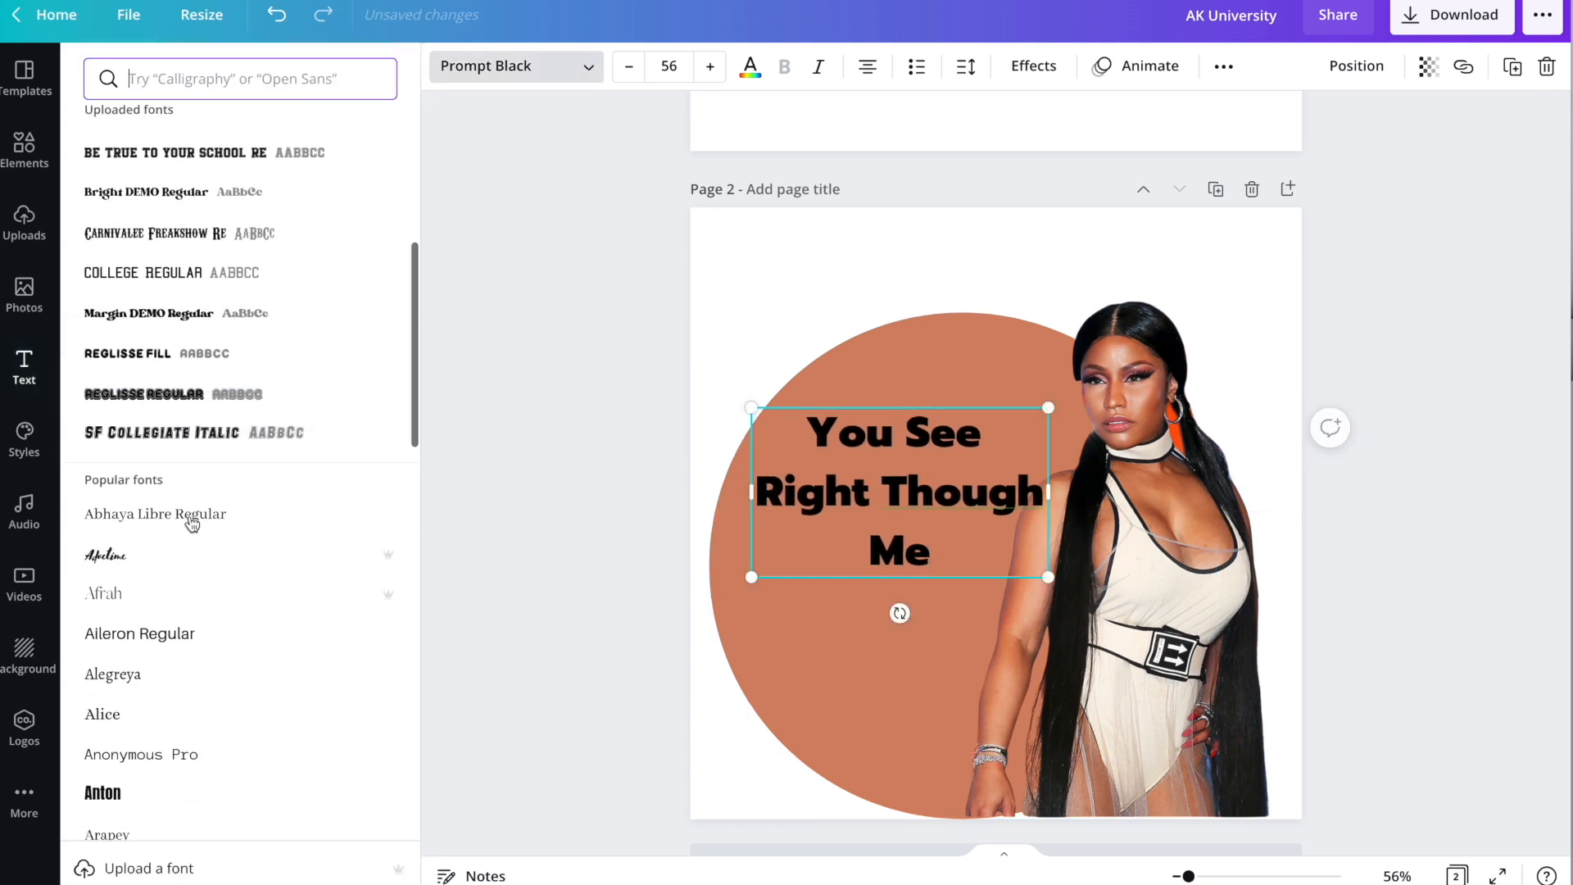
left_click(164, 543)
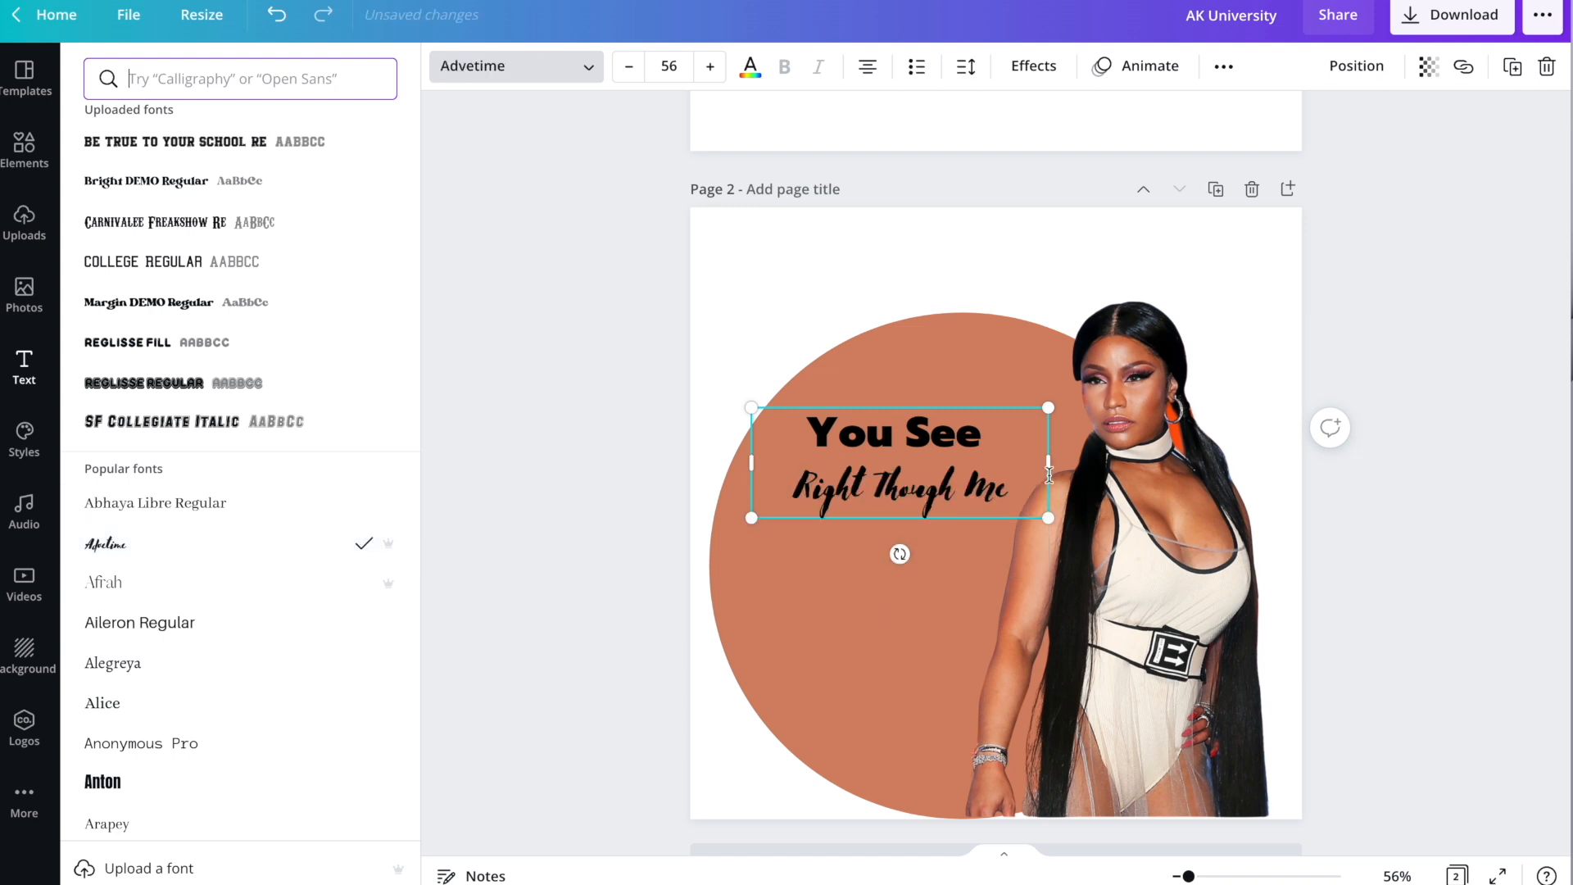
key("ctrl+a")
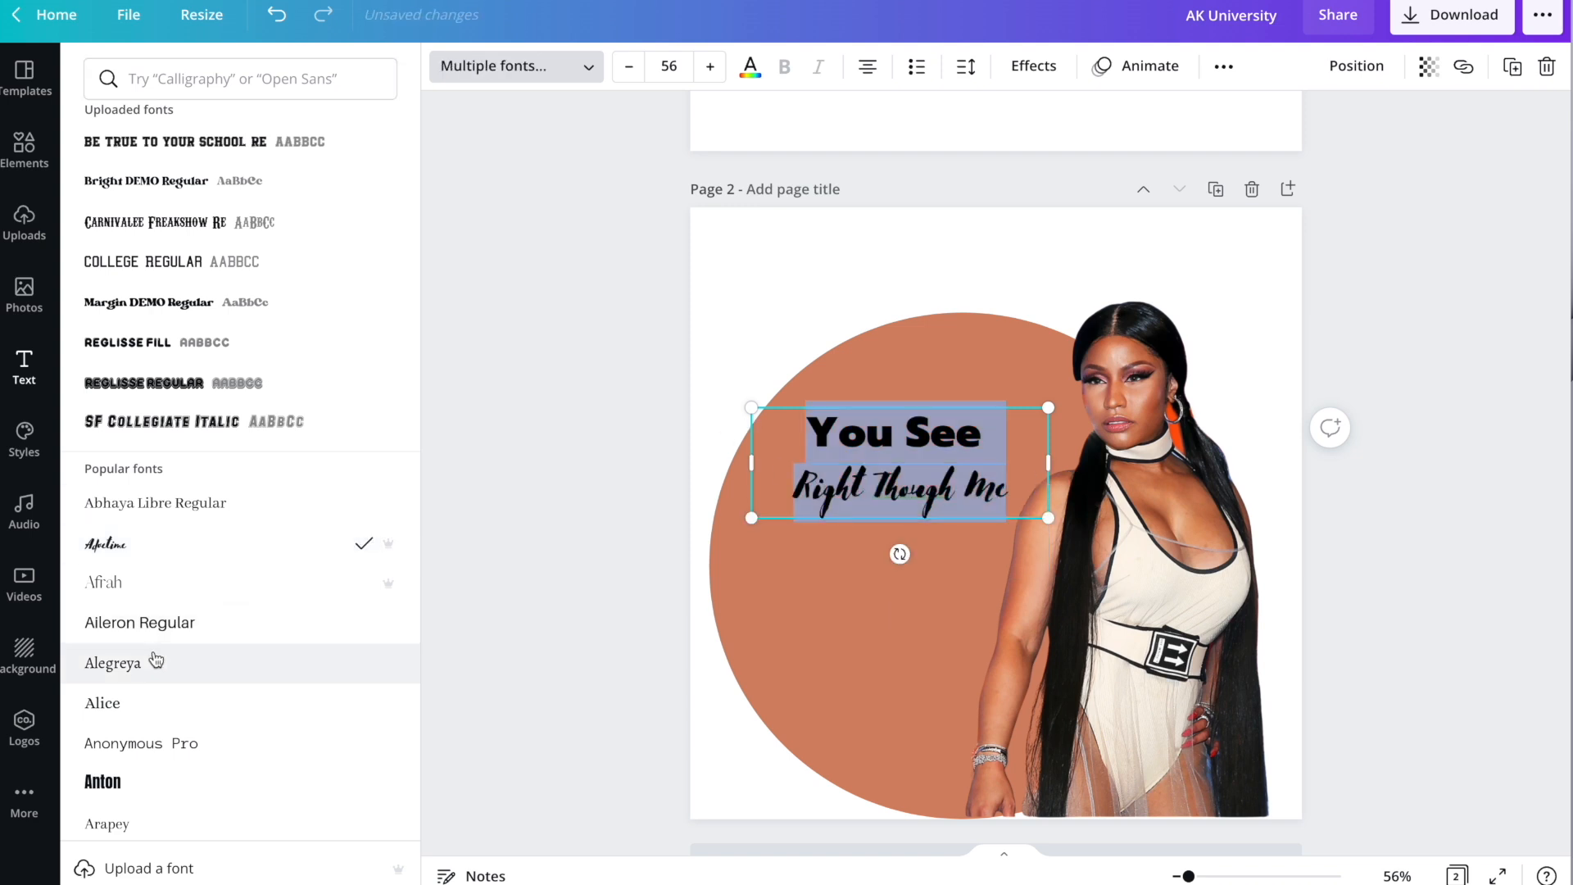
scroll(164, 643, "down", 5)
scroll(167, 641, "down", 3)
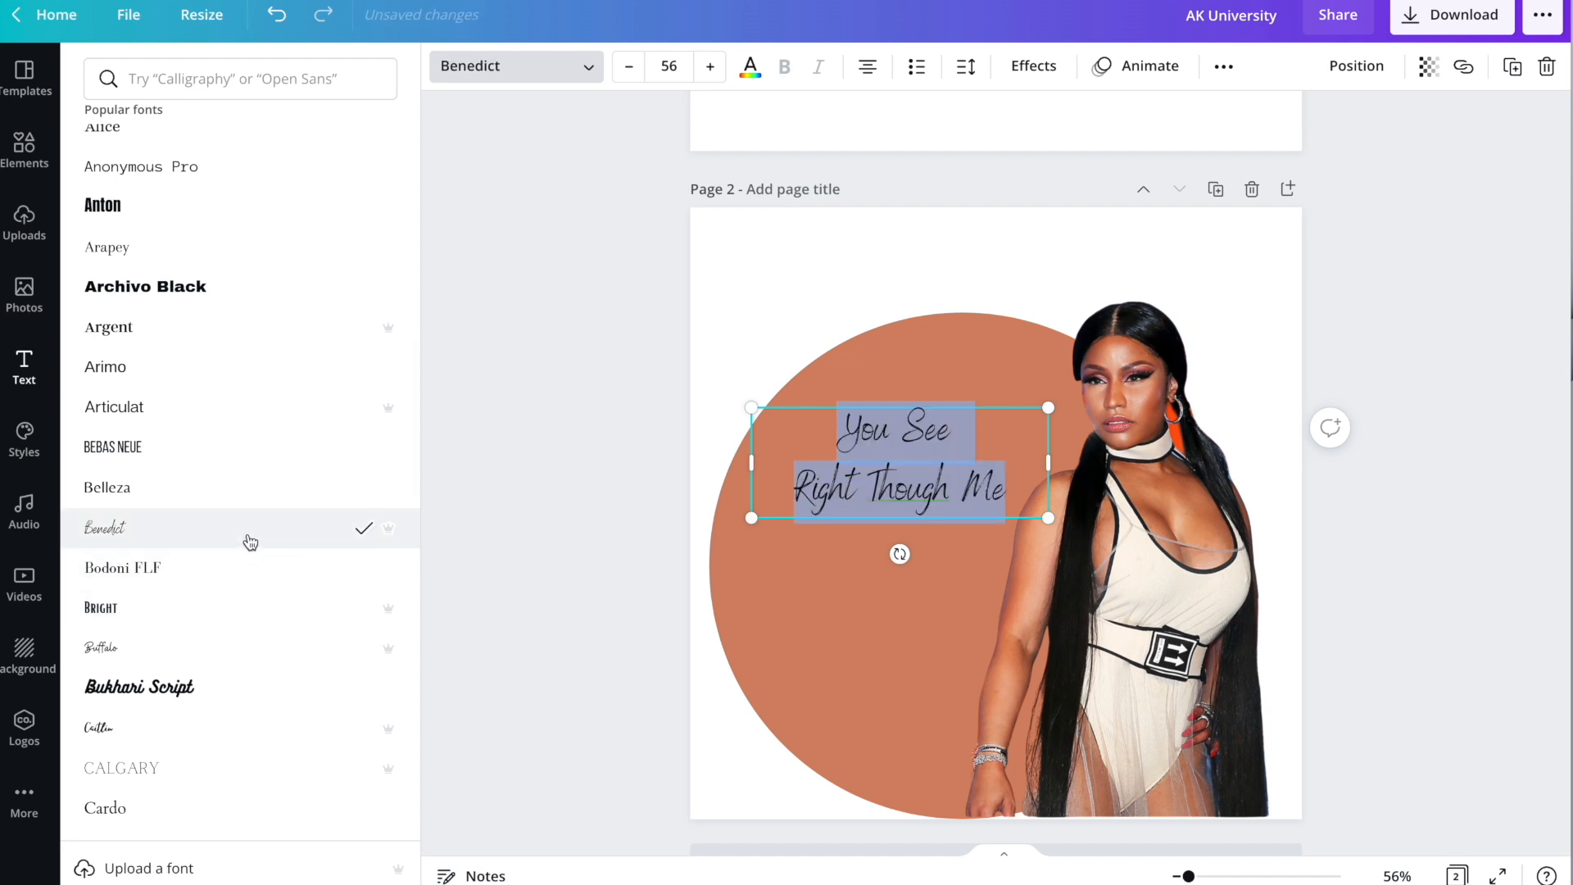
Enlarge the quote to 75.9 and place it over the circle's left half.
left_click_drag(1048, 517, 1154, 558)
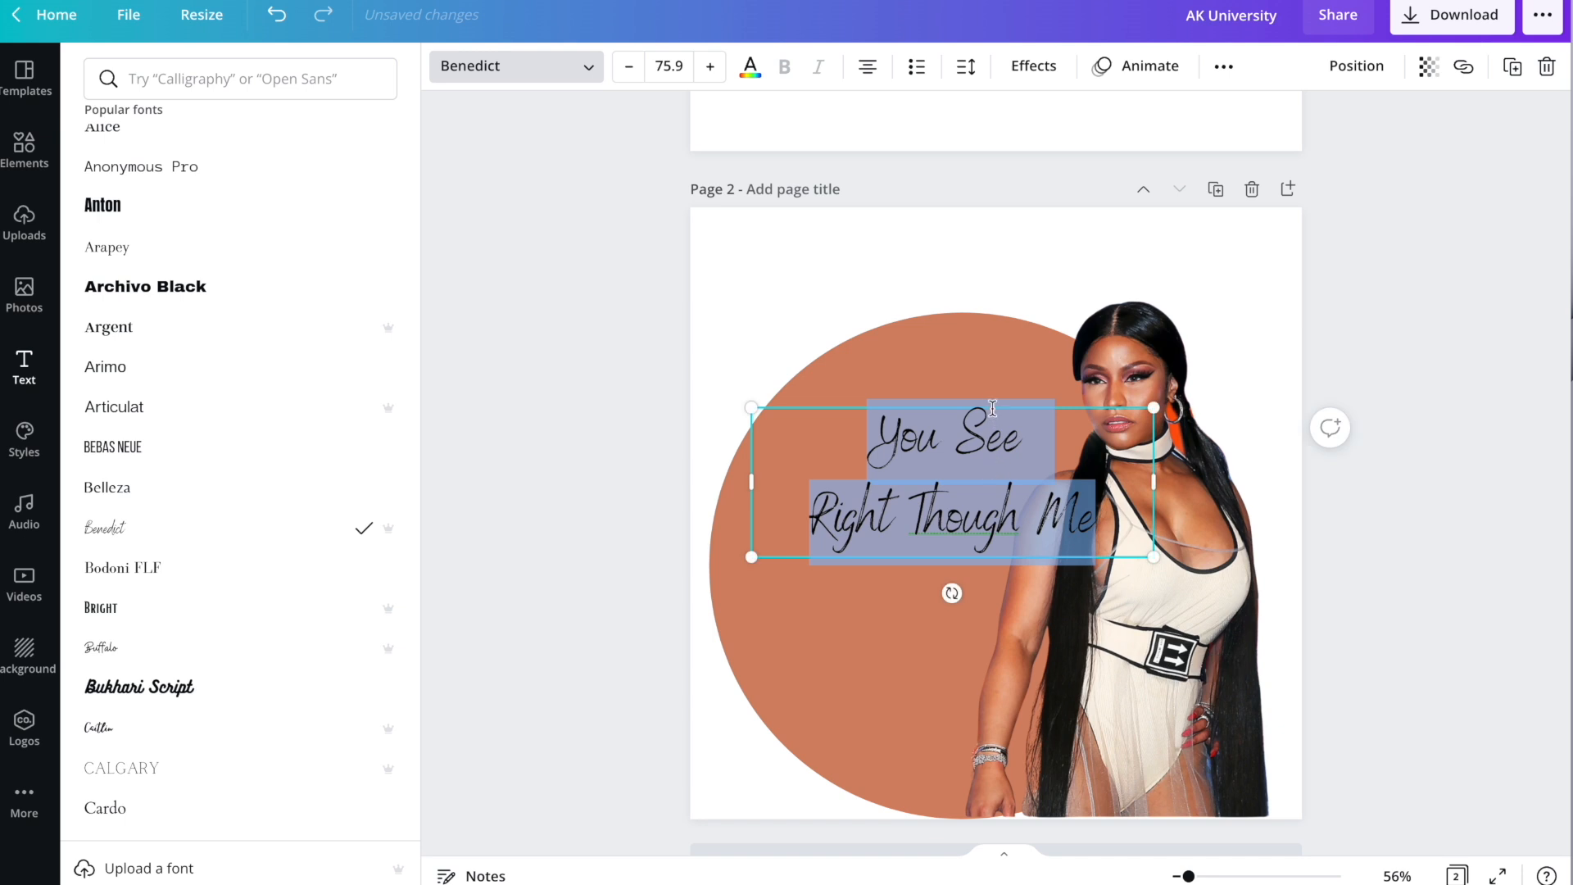
left_click_drag(1006, 406, 934, 474)
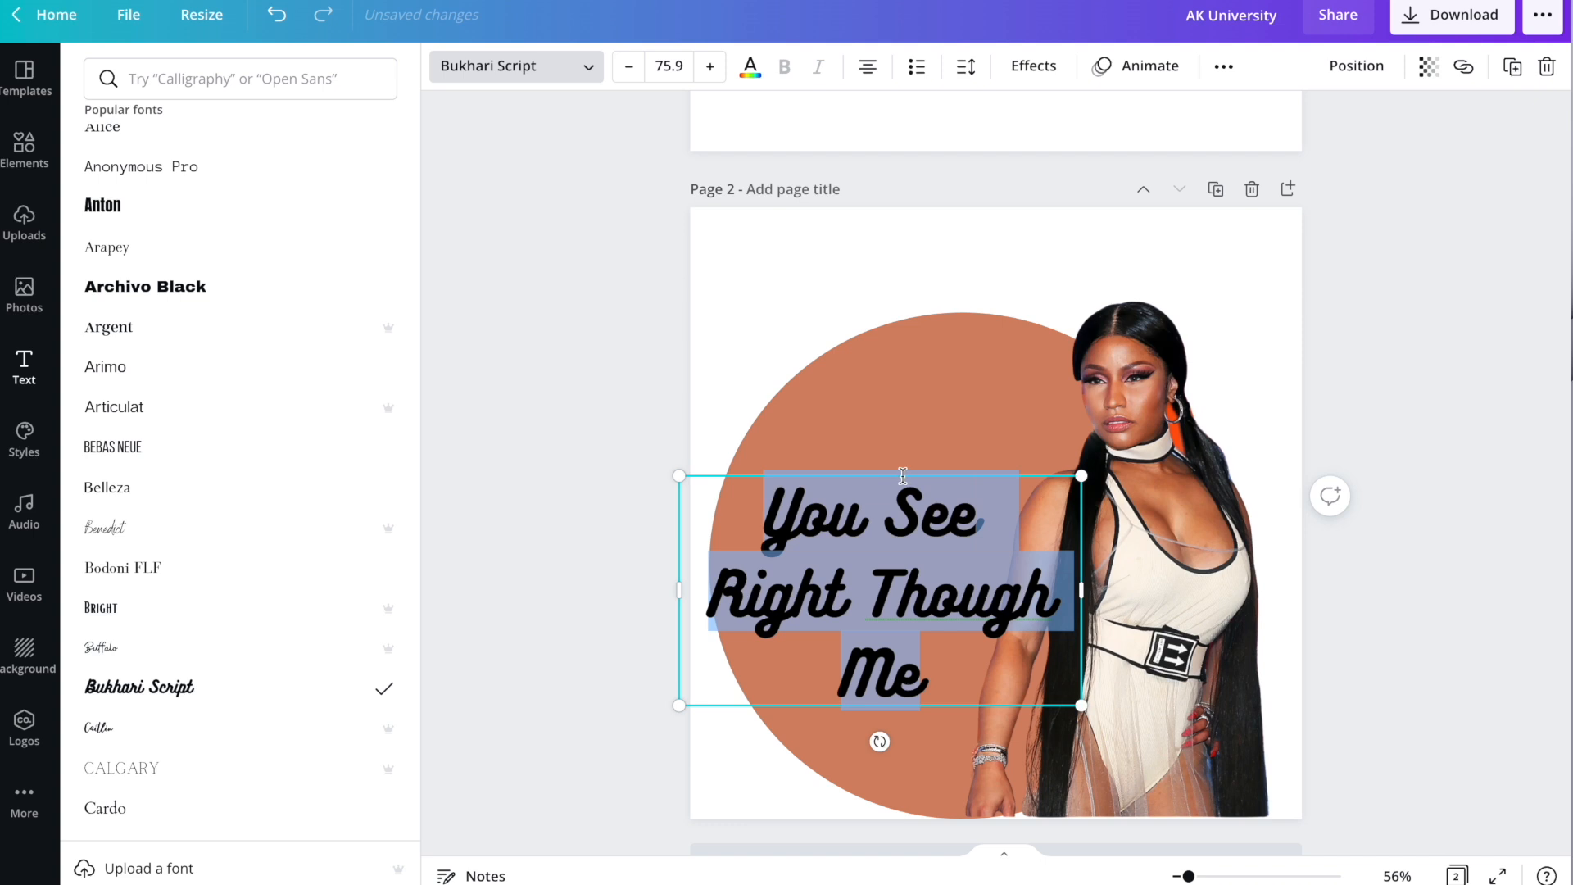
left_click_drag(908, 475, 927, 383)
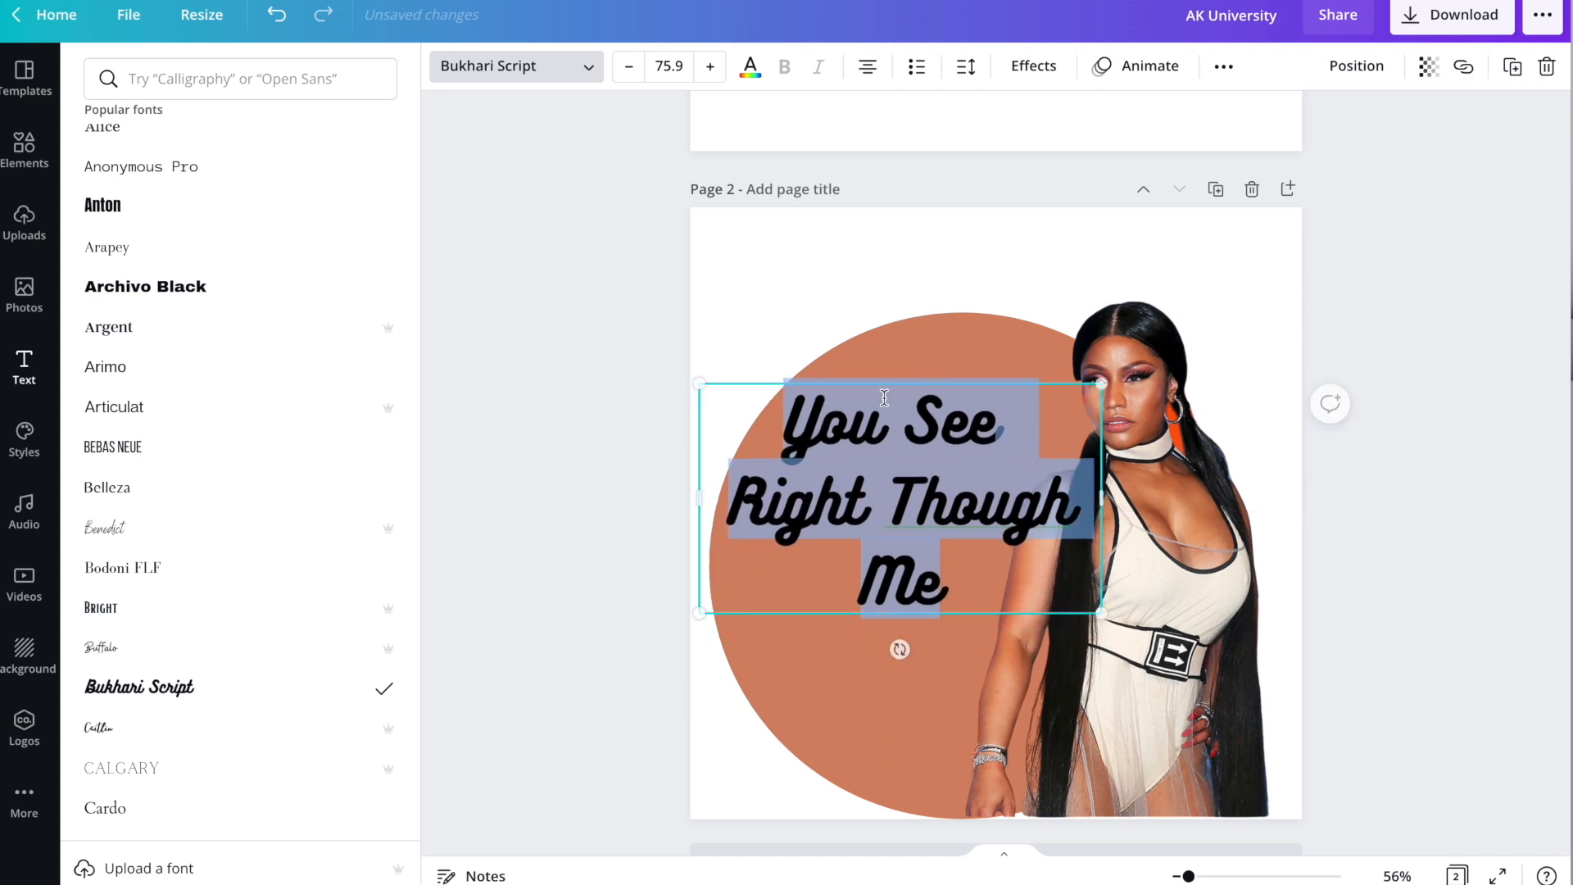
scroll(218, 587, "down", 1)
scroll(219, 588, "down", 10)
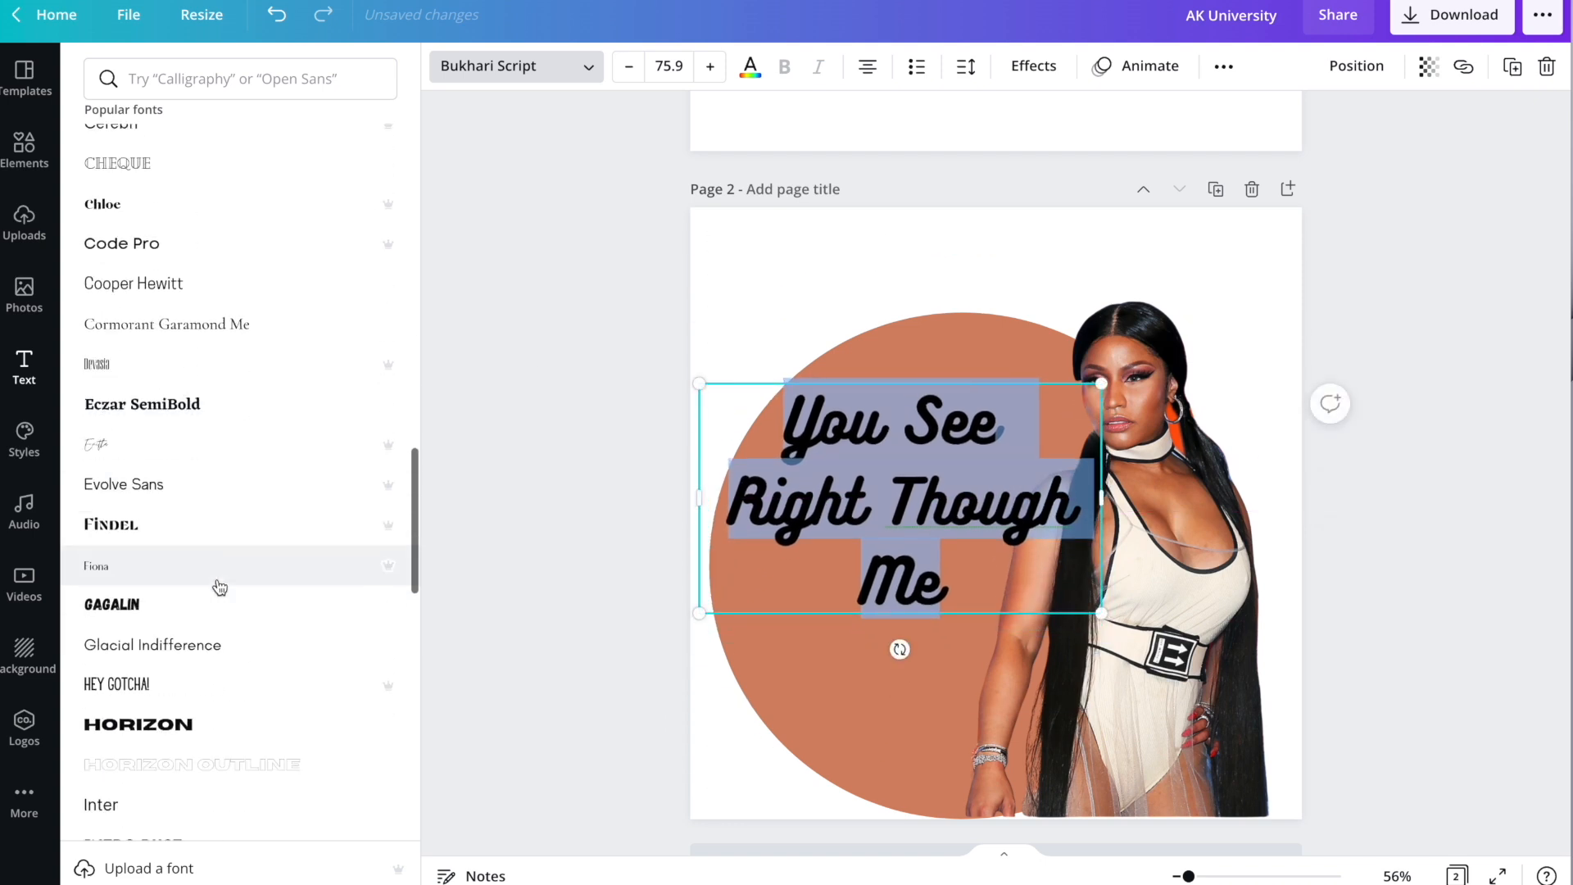
left_click(721, 295)
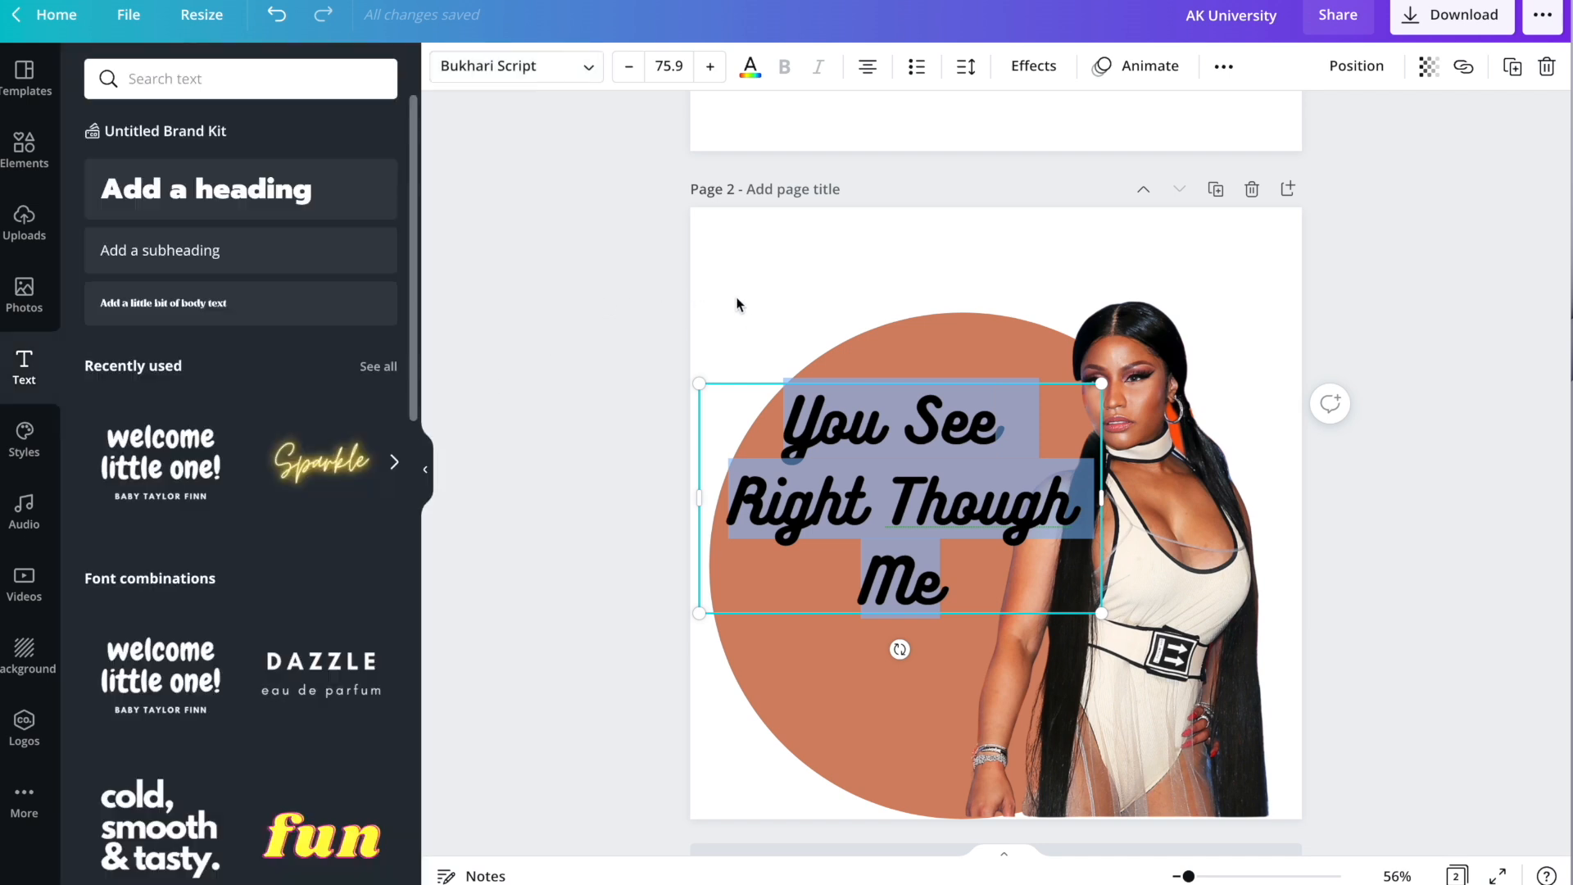
left_click(745, 300)
Add a new heading at the top of page 2 reading 'Nicki Minaj'.
scroll(913, 454, "up", 1)
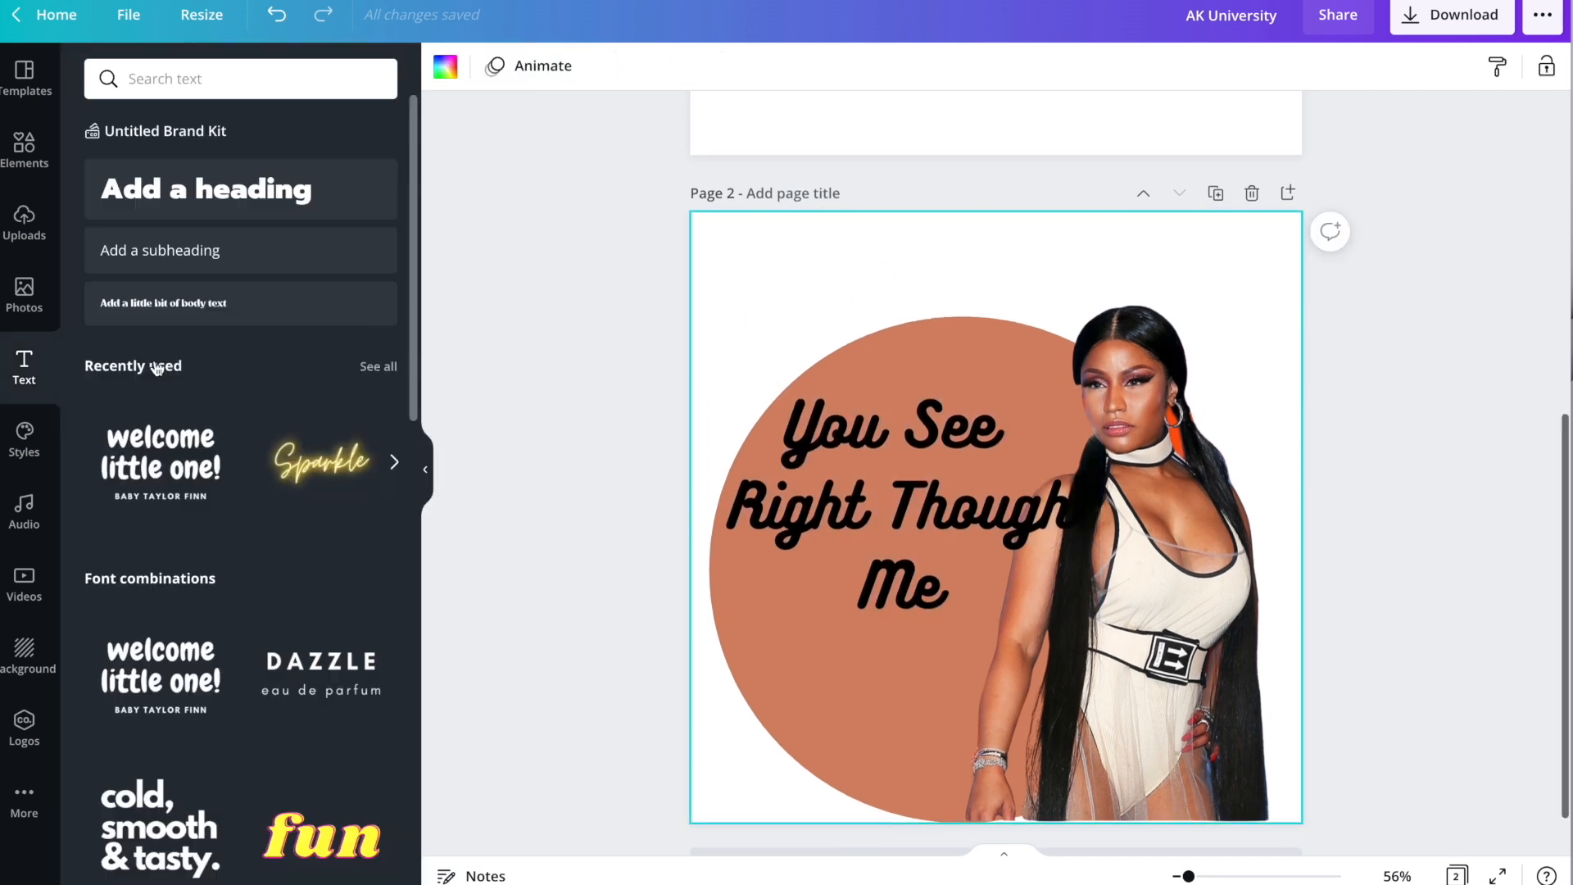
left_click(140, 201)
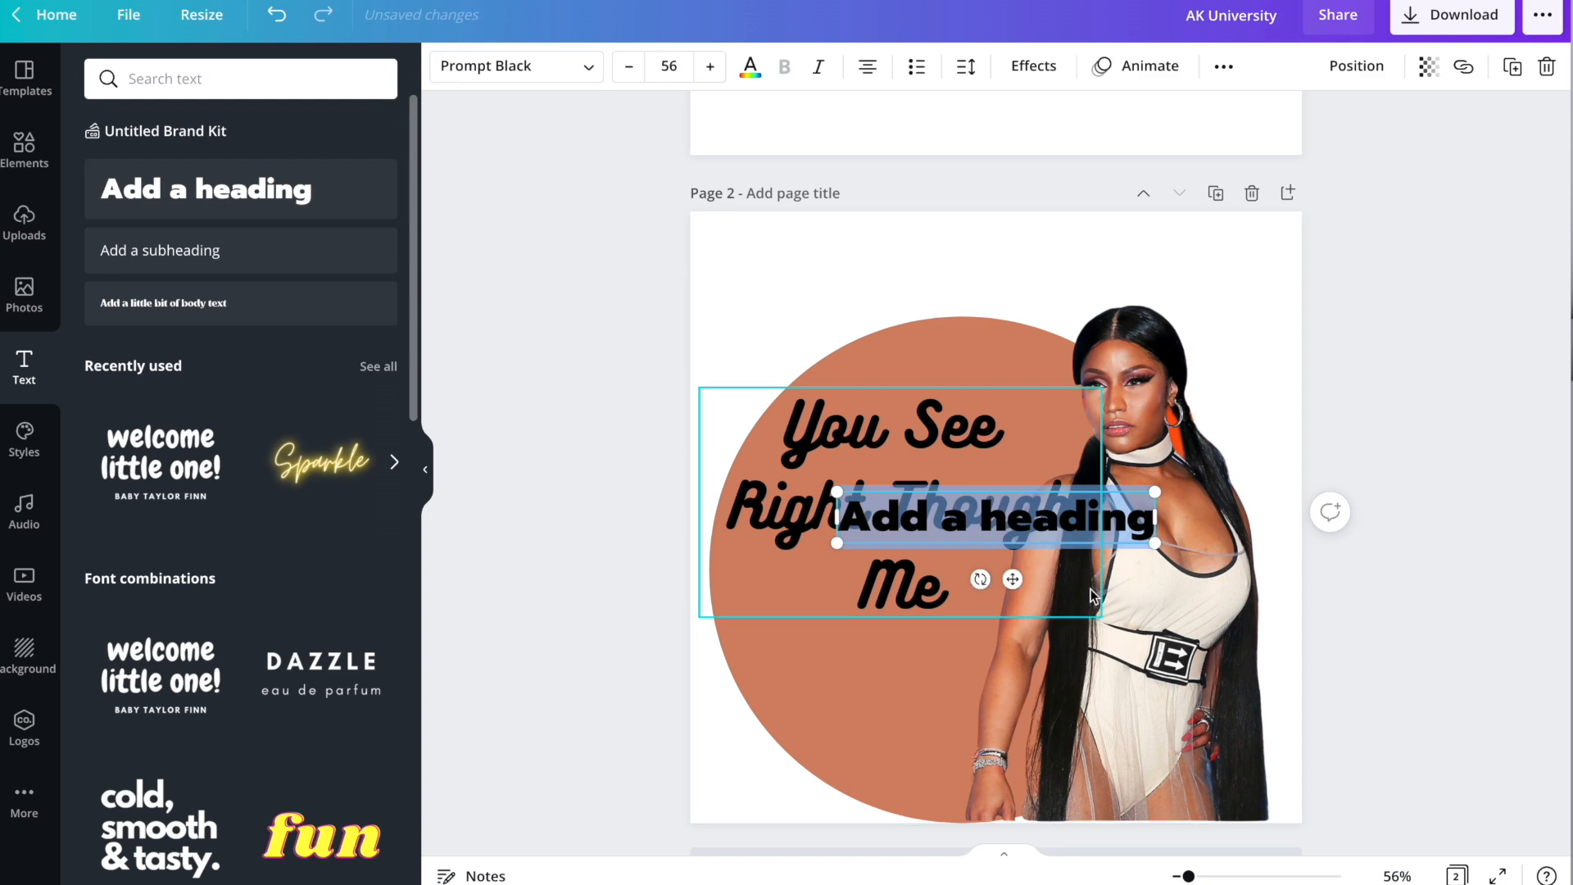
left_click_drag(1002, 463, 948, 230)
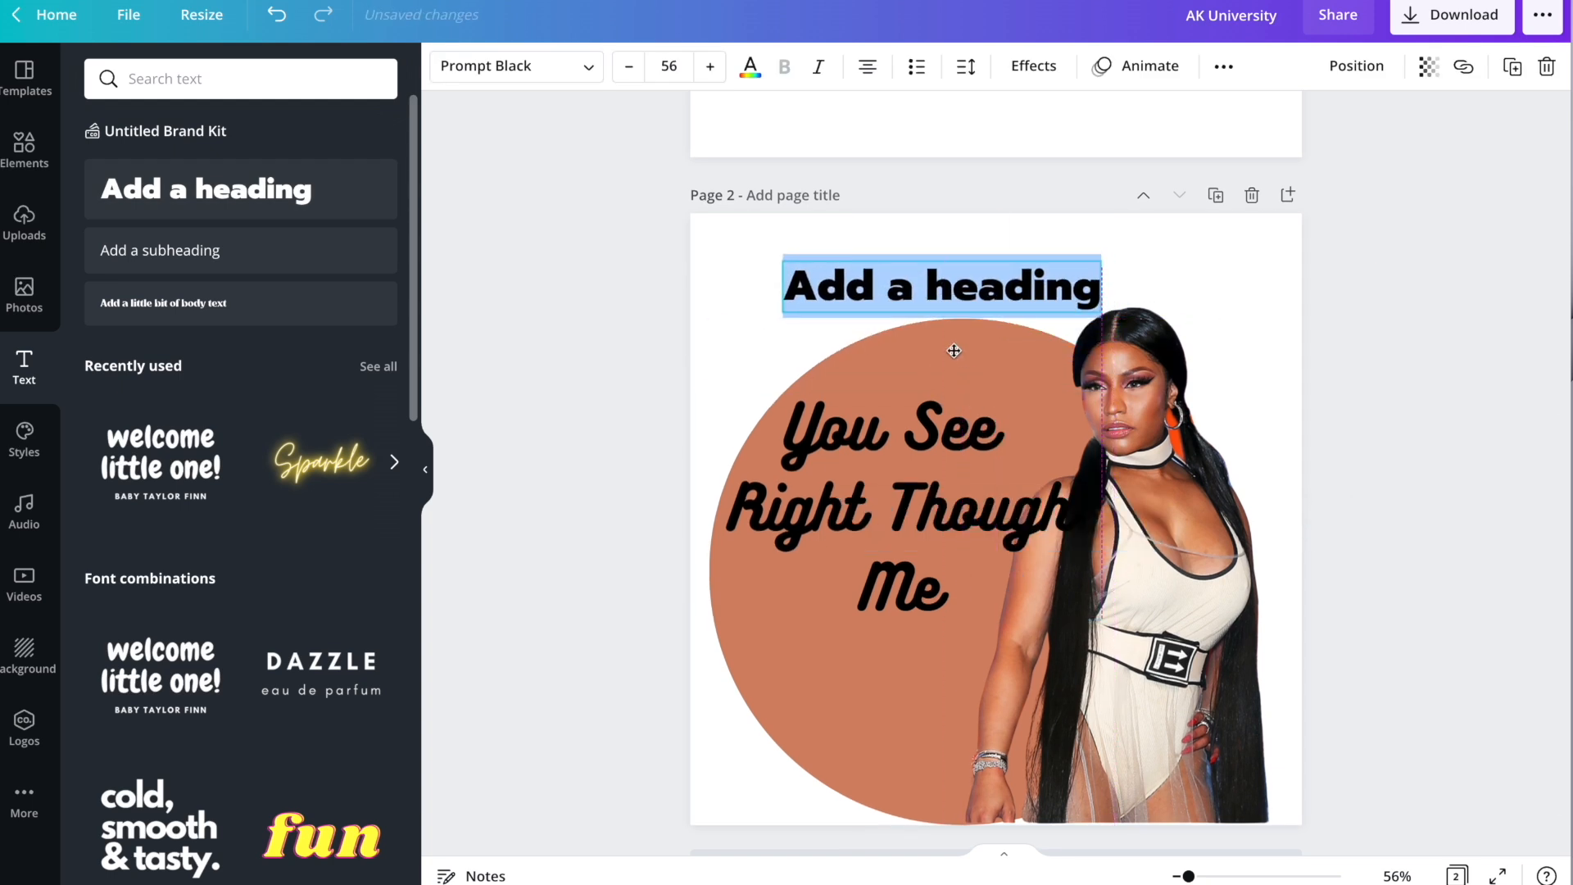
left_click_drag(1088, 277, 771, 263)
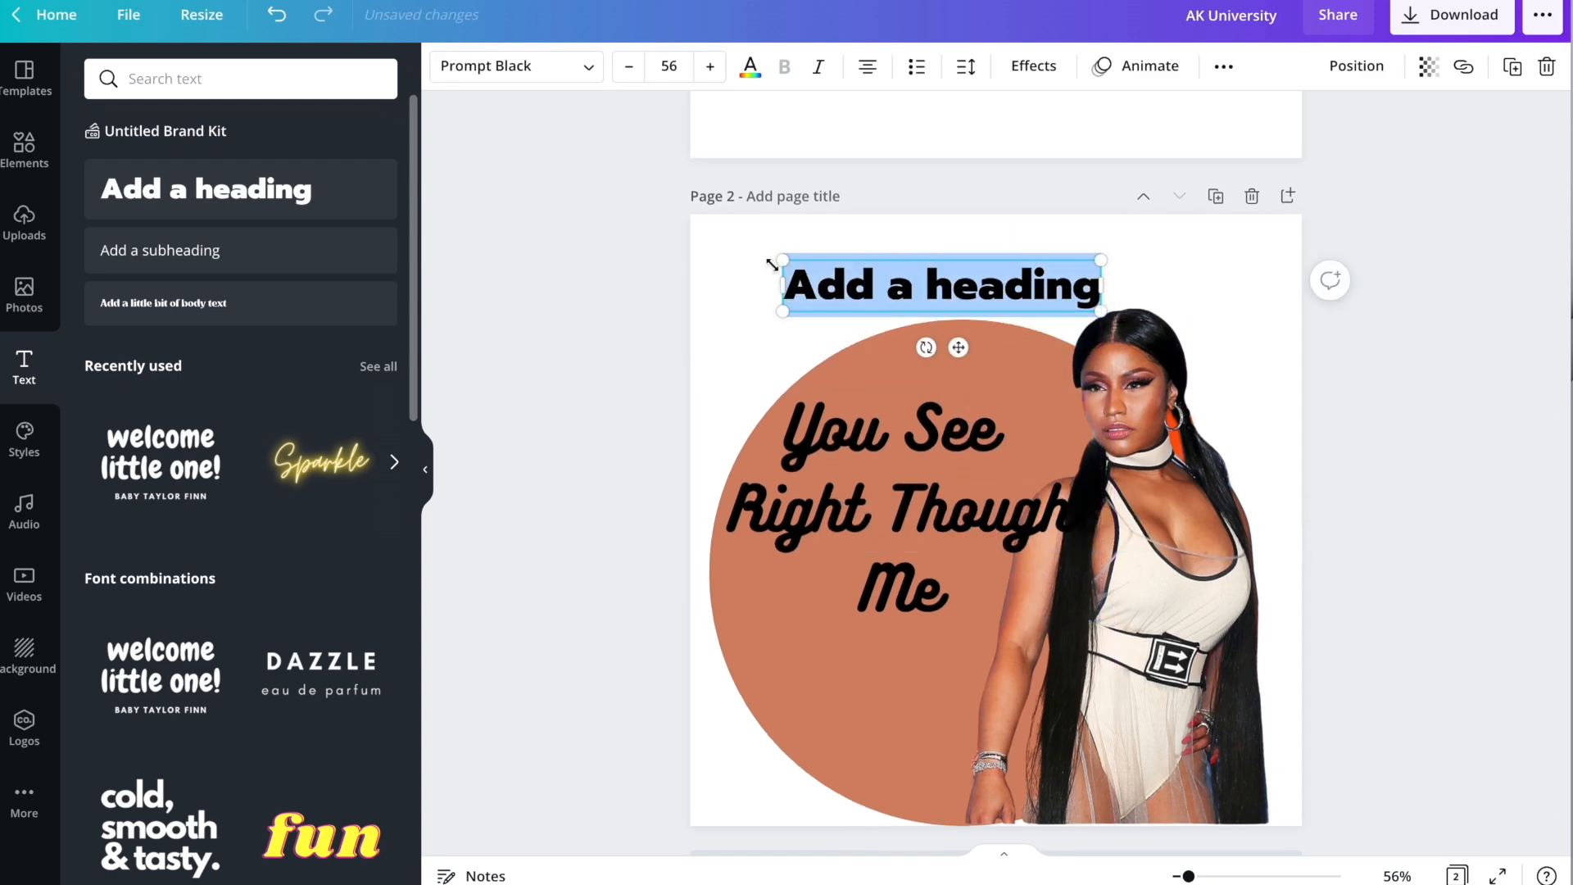
key("BackSpace")
type("Nicki")
key("BackSpace")
key("BackSpace")
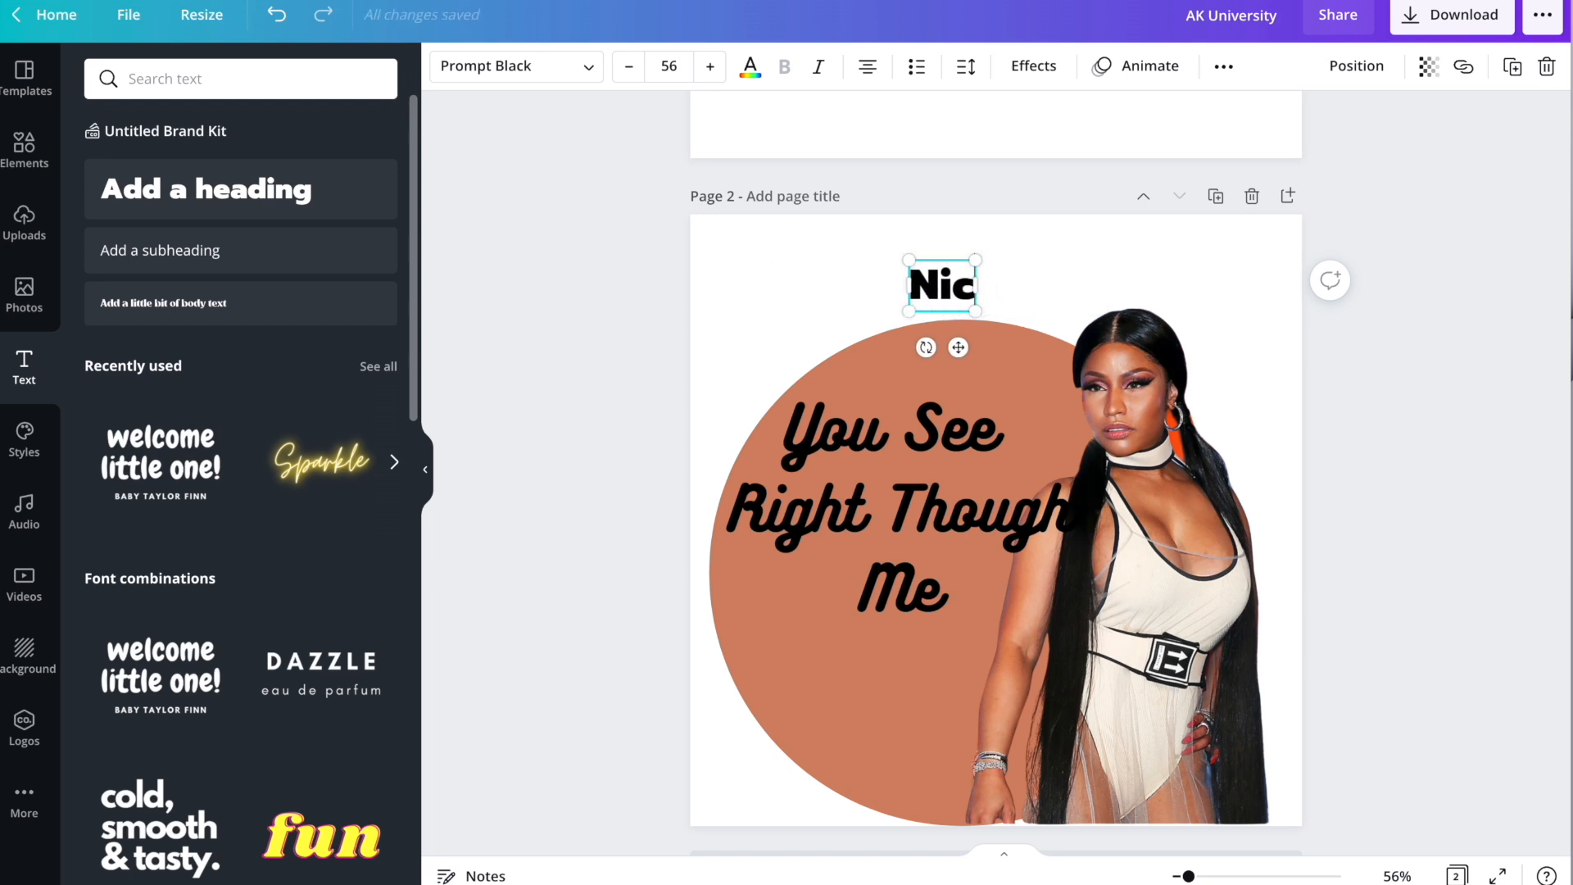
type("ki Minah")
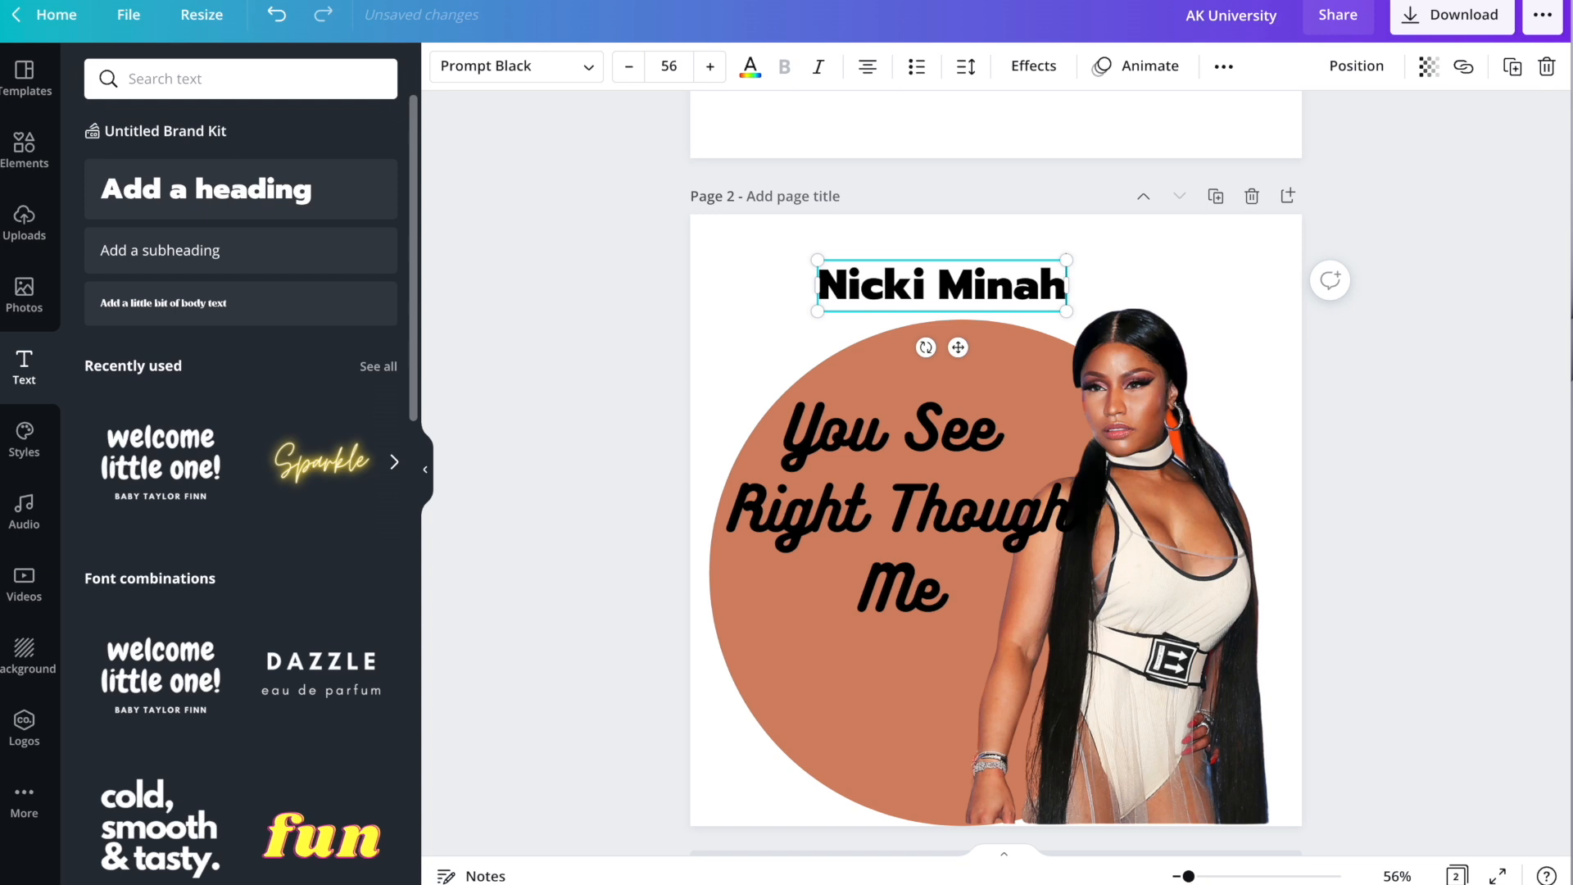
key("BackSpace")
type("j")
Set the NICKI MINAJ heading in Gagalin at size 94.2 and reposition it.
scroll(552, 149, "down", 1)
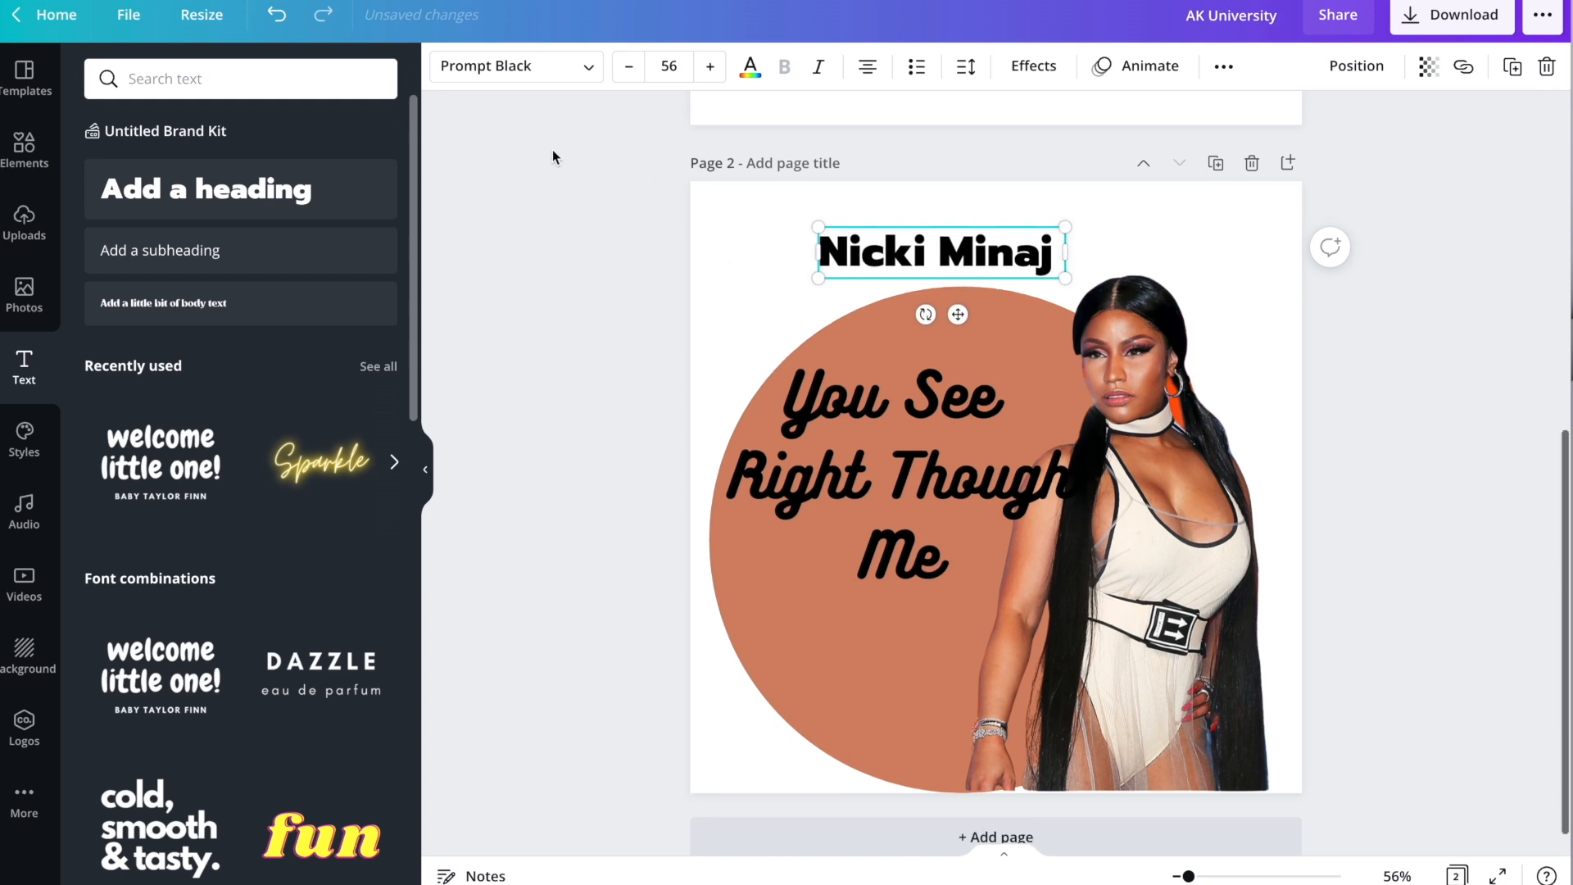
left_click(510, 66)
scroll(204, 372, "down", 1)
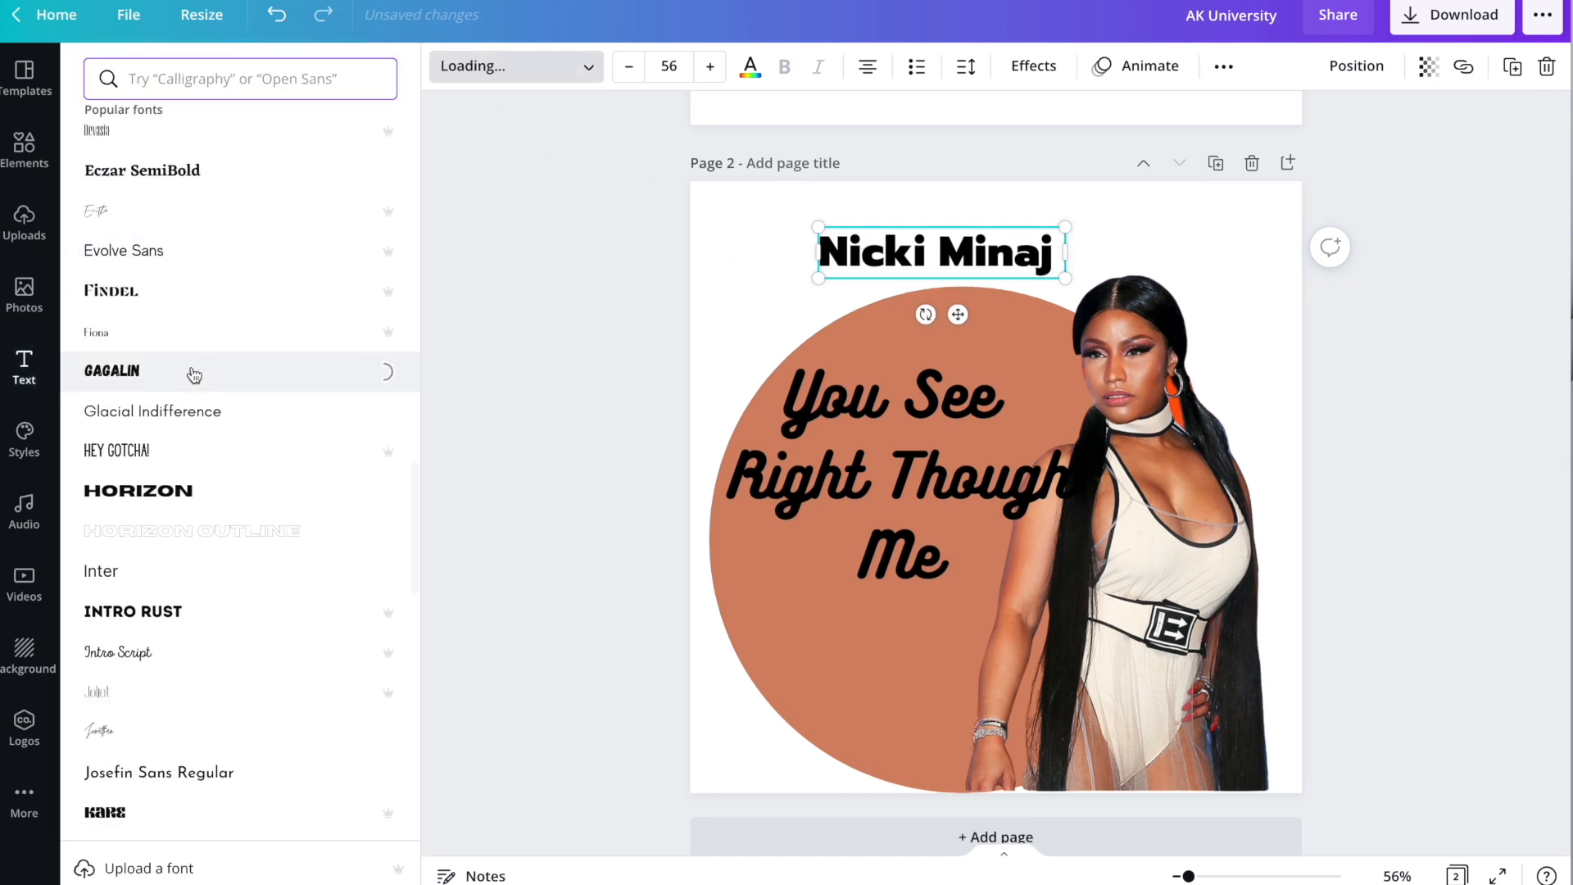
left_click_drag(1052, 281, 1198, 312)
left_click_drag(1045, 246, 927, 195)
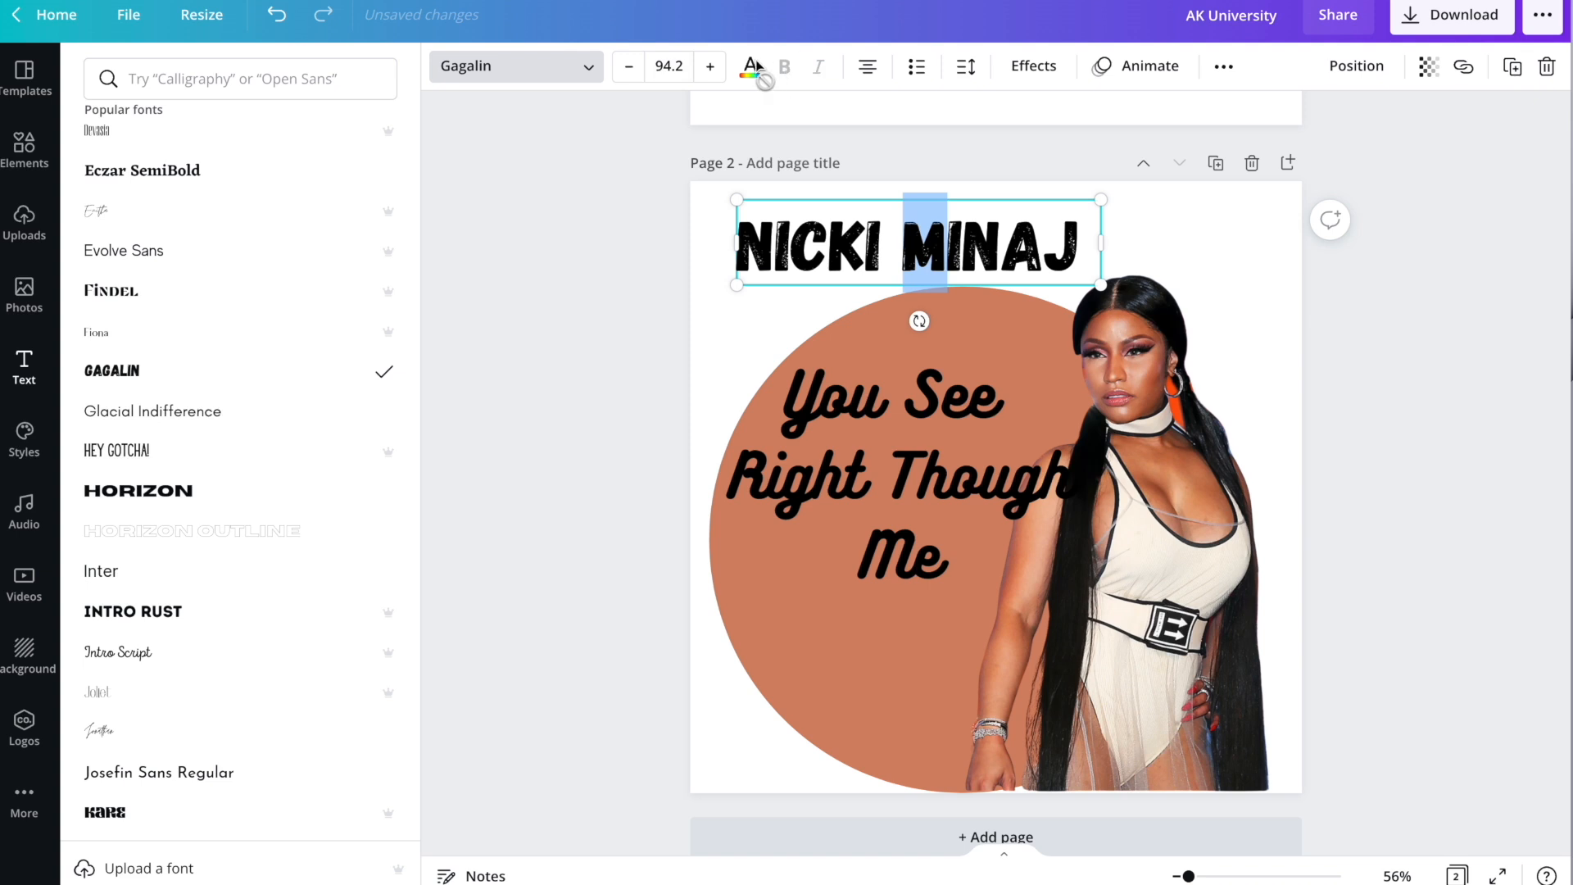
Bring up the text colour choices.
left_click(751, 66)
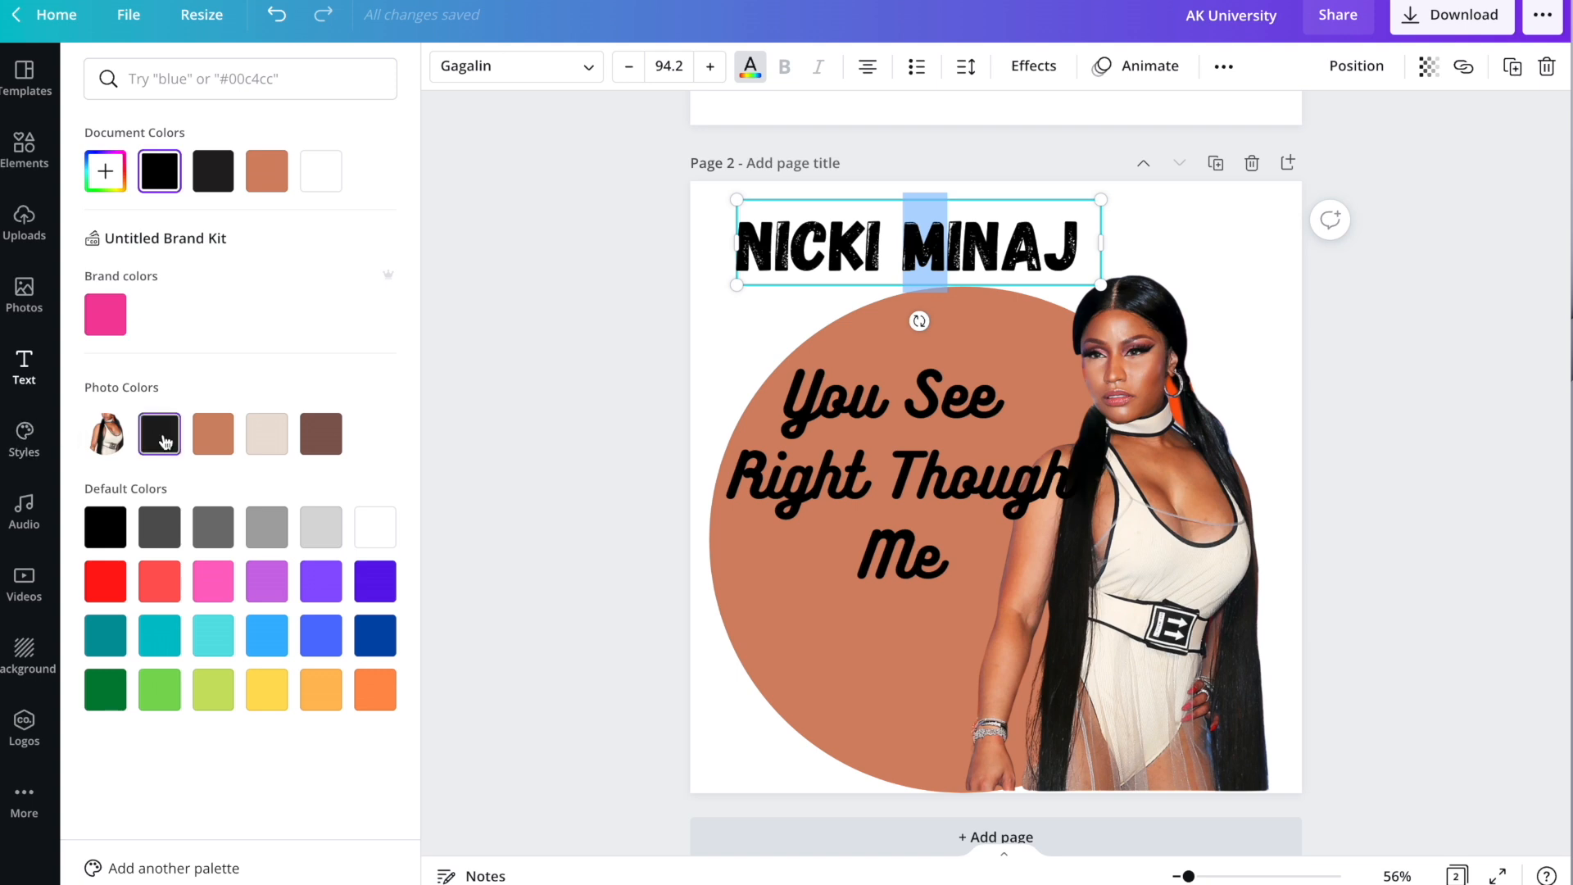
Colour the 'You See Right Though Me' quote light beige from the Photo Colors palette.
left_click(916, 441)
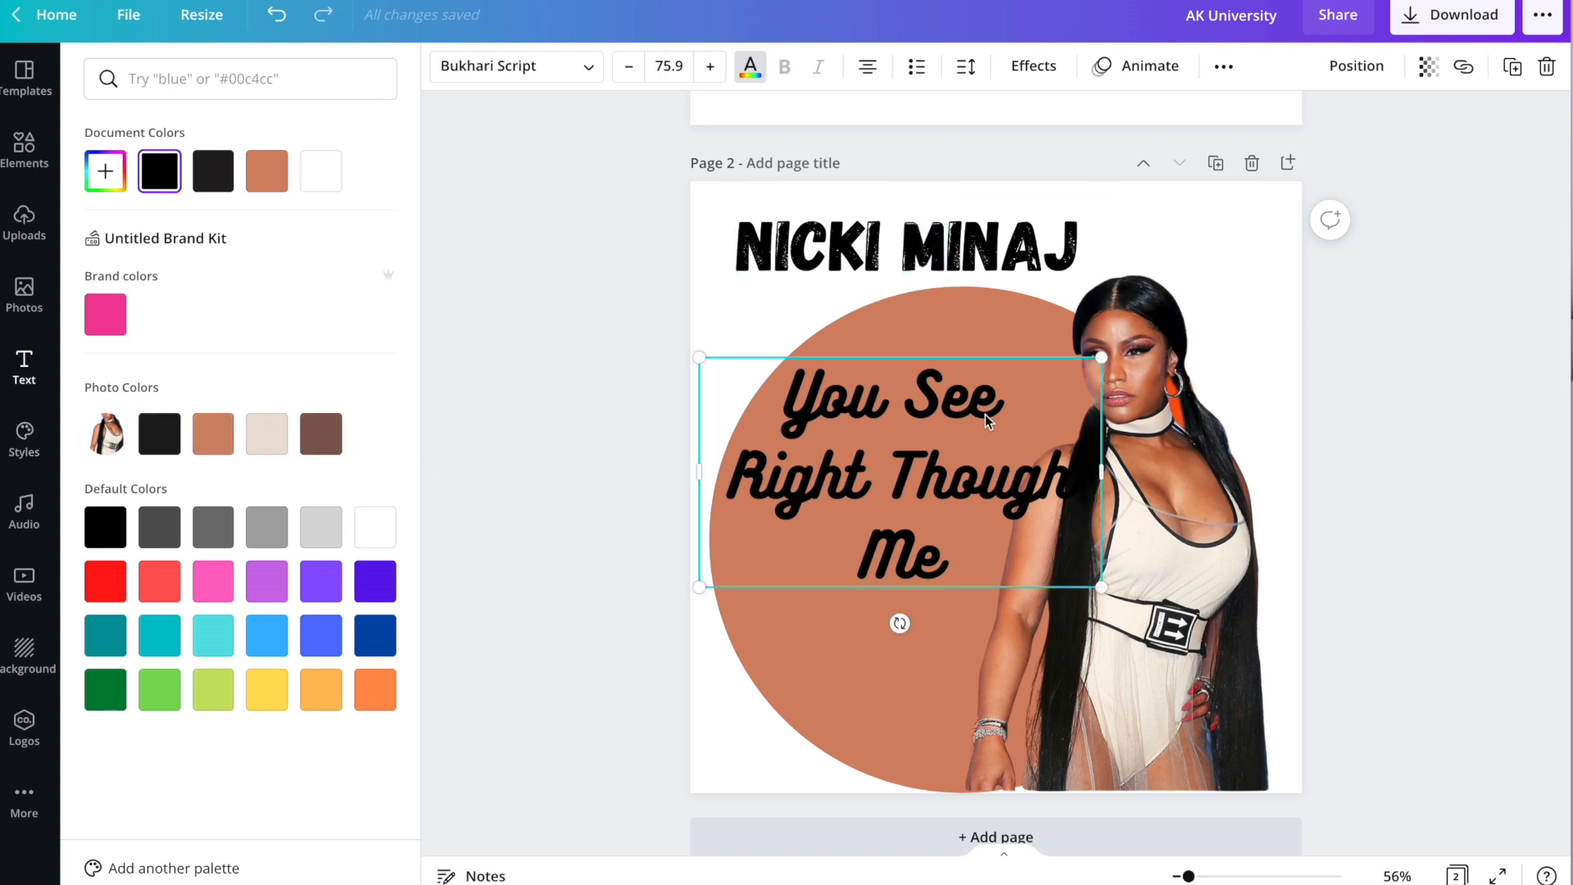
left_click(281, 442)
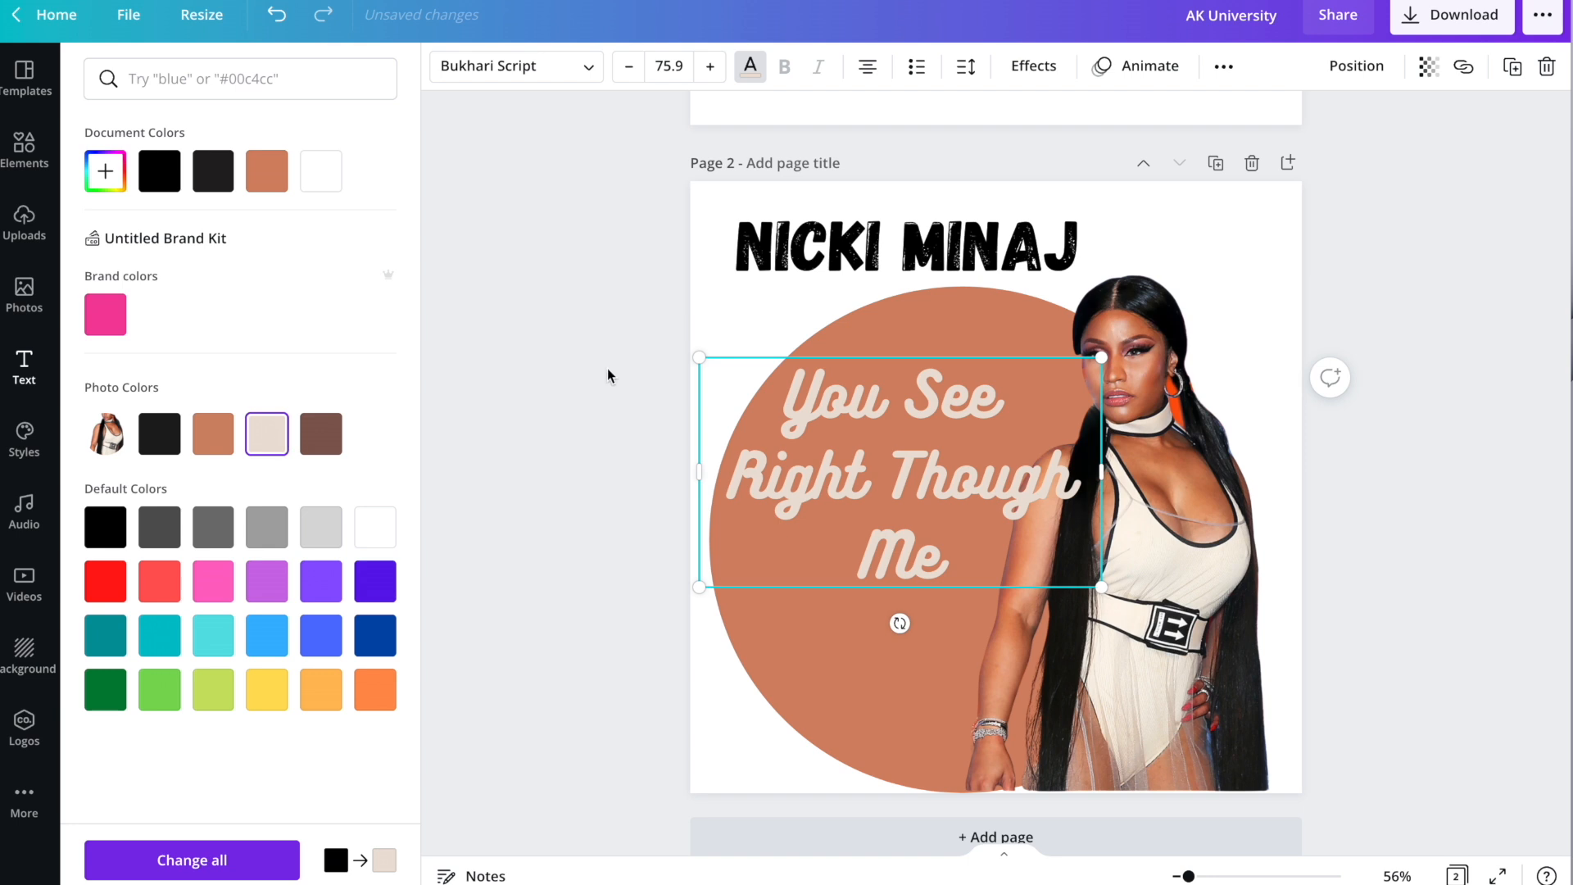
Set the quote's line spacing to 1.04 and letter spacing to -1.
left_click(1031, 74)
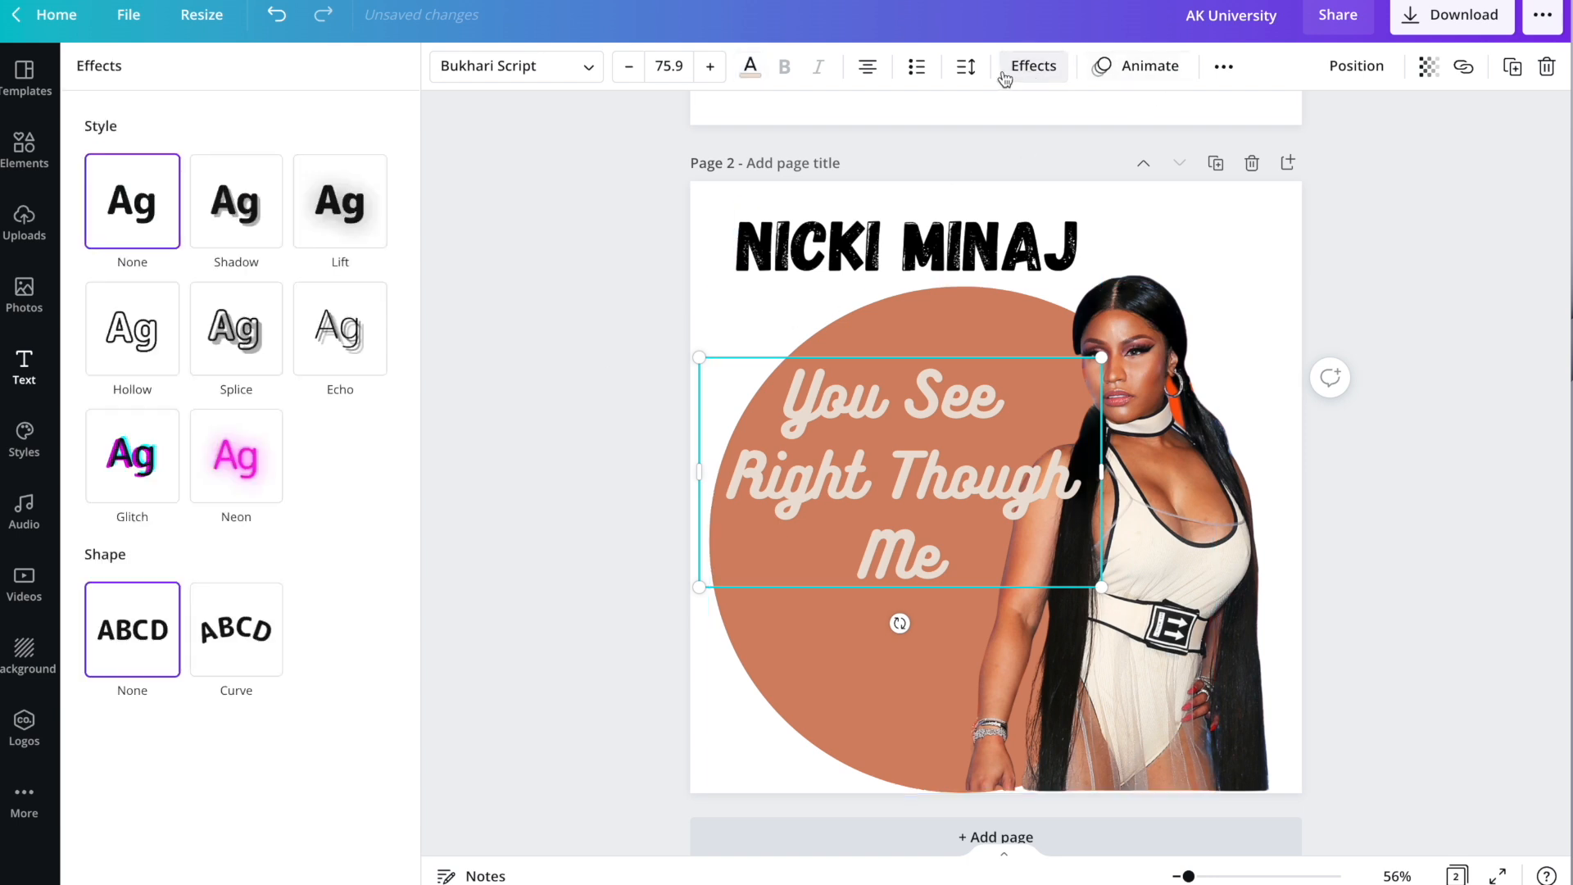
left_click(968, 70)
mouse_move(1150, 182)
left_mouse_down()
mouse_move(1094, 178)
mouse_move(1132, 201)
left_mouse_up()
left_click_drag(1119, 135, 1116, 138)
left_click(839, 277)
left_click_drag(937, 443, 929, 475)
Shift the photo further right, then enlarge the quote to 87.9 and recentre it on the circle.
left_click_drag(1179, 369, 1198, 369)
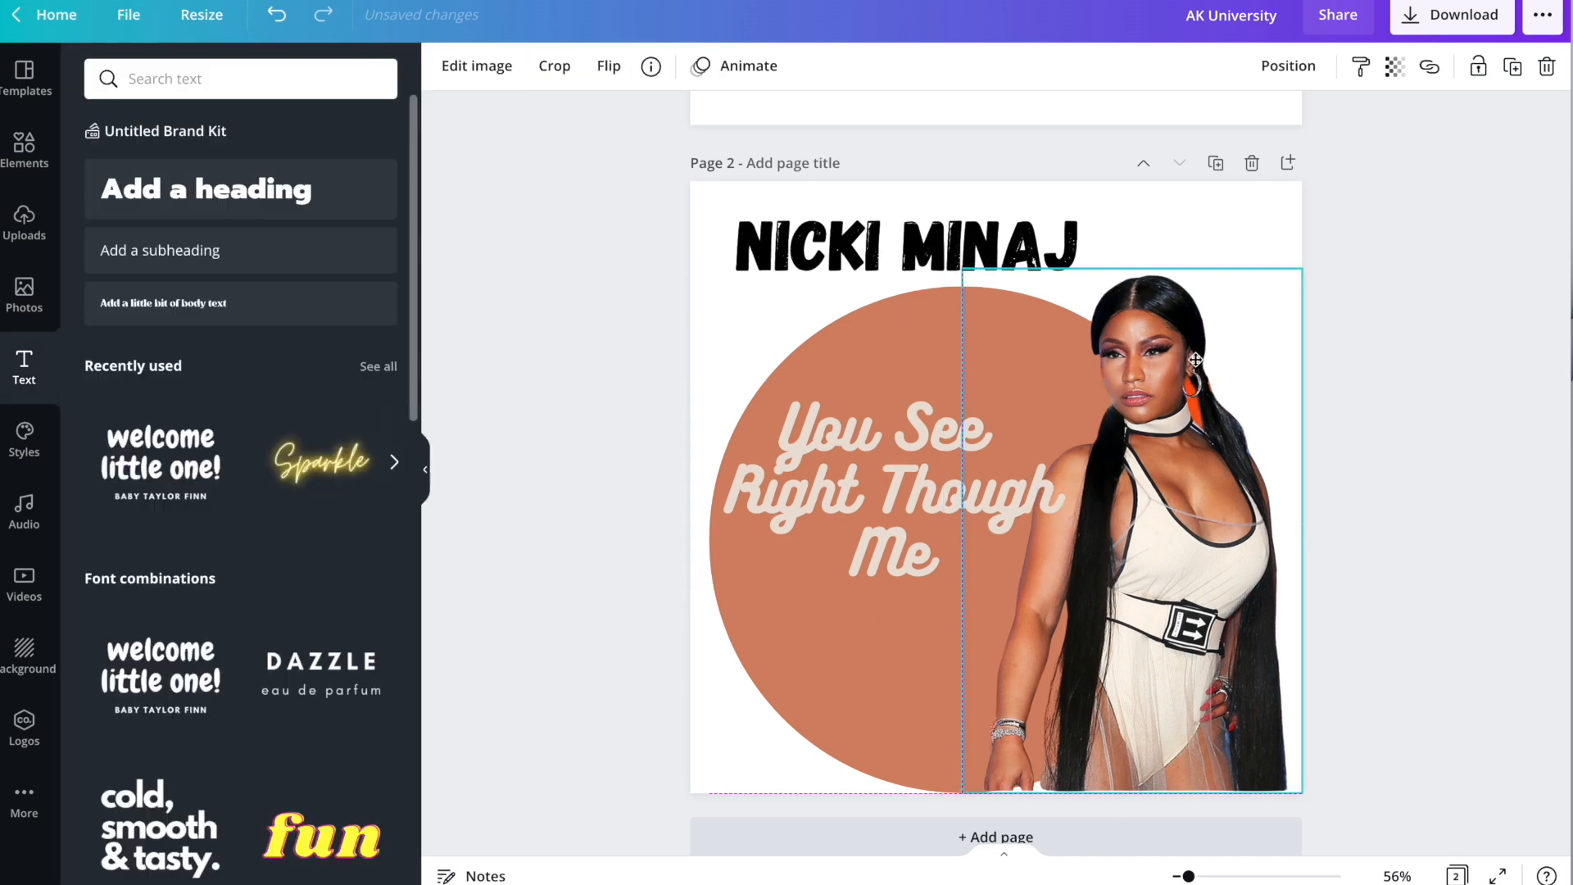
left_click_drag(966, 530, 985, 530)
left_click(905, 475)
mouse_move(901, 475)
left_mouse_down()
mouse_move(907, 411)
mouse_move(895, 524)
mouse_move(921, 496)
left_mouse_up()
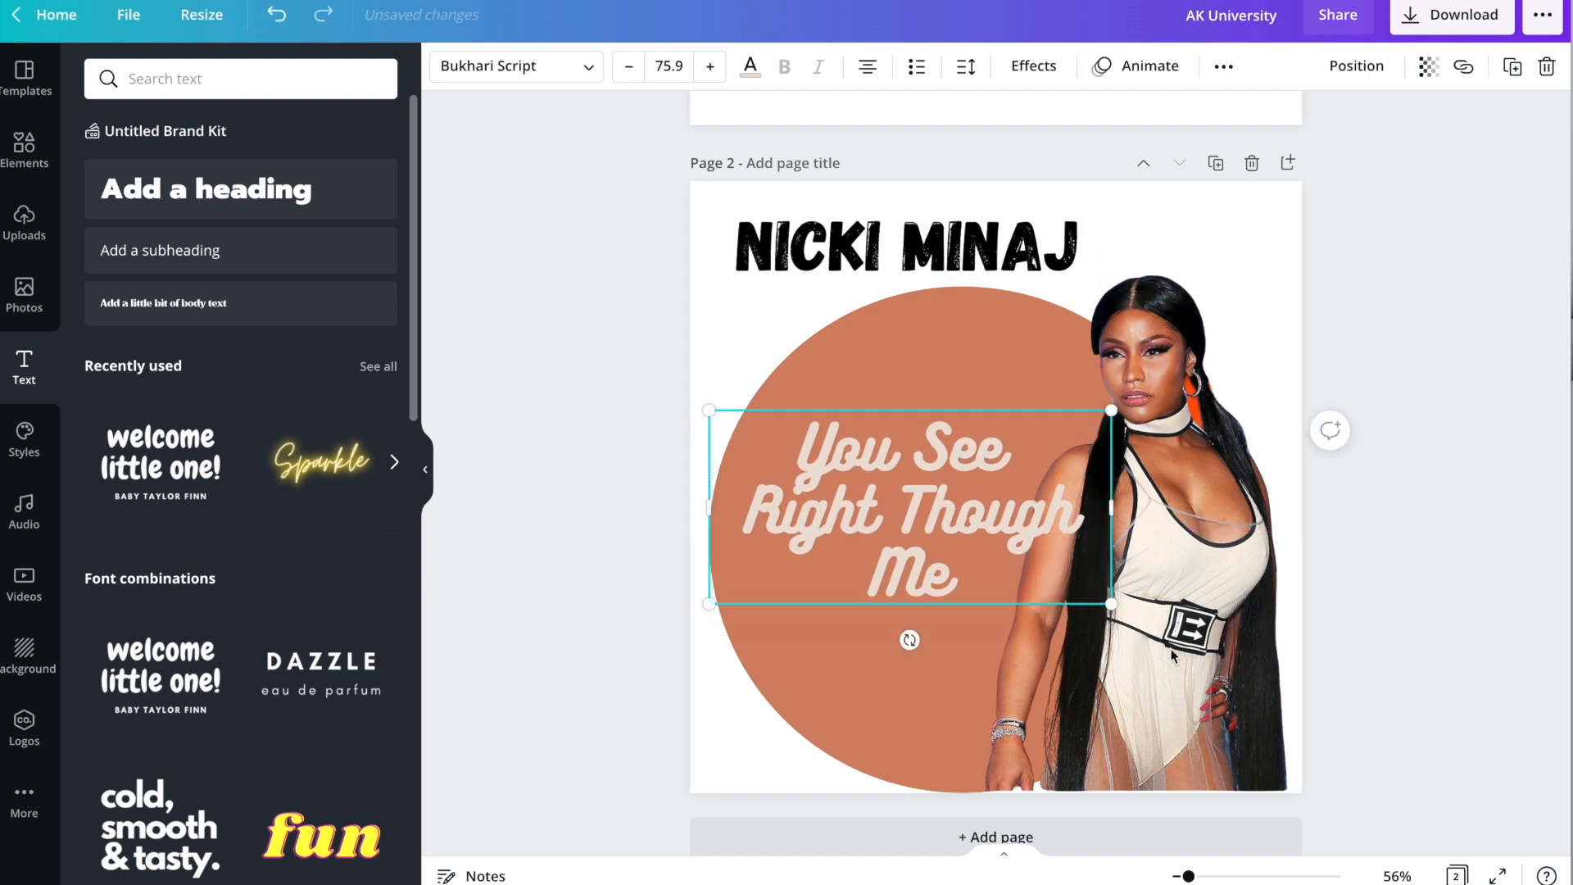
left_click_drag(1111, 603, 1173, 633)
mouse_move(1009, 566)
left_mouse_down()
mouse_move(988, 532)
mouse_move(983, 551)
left_mouse_up()
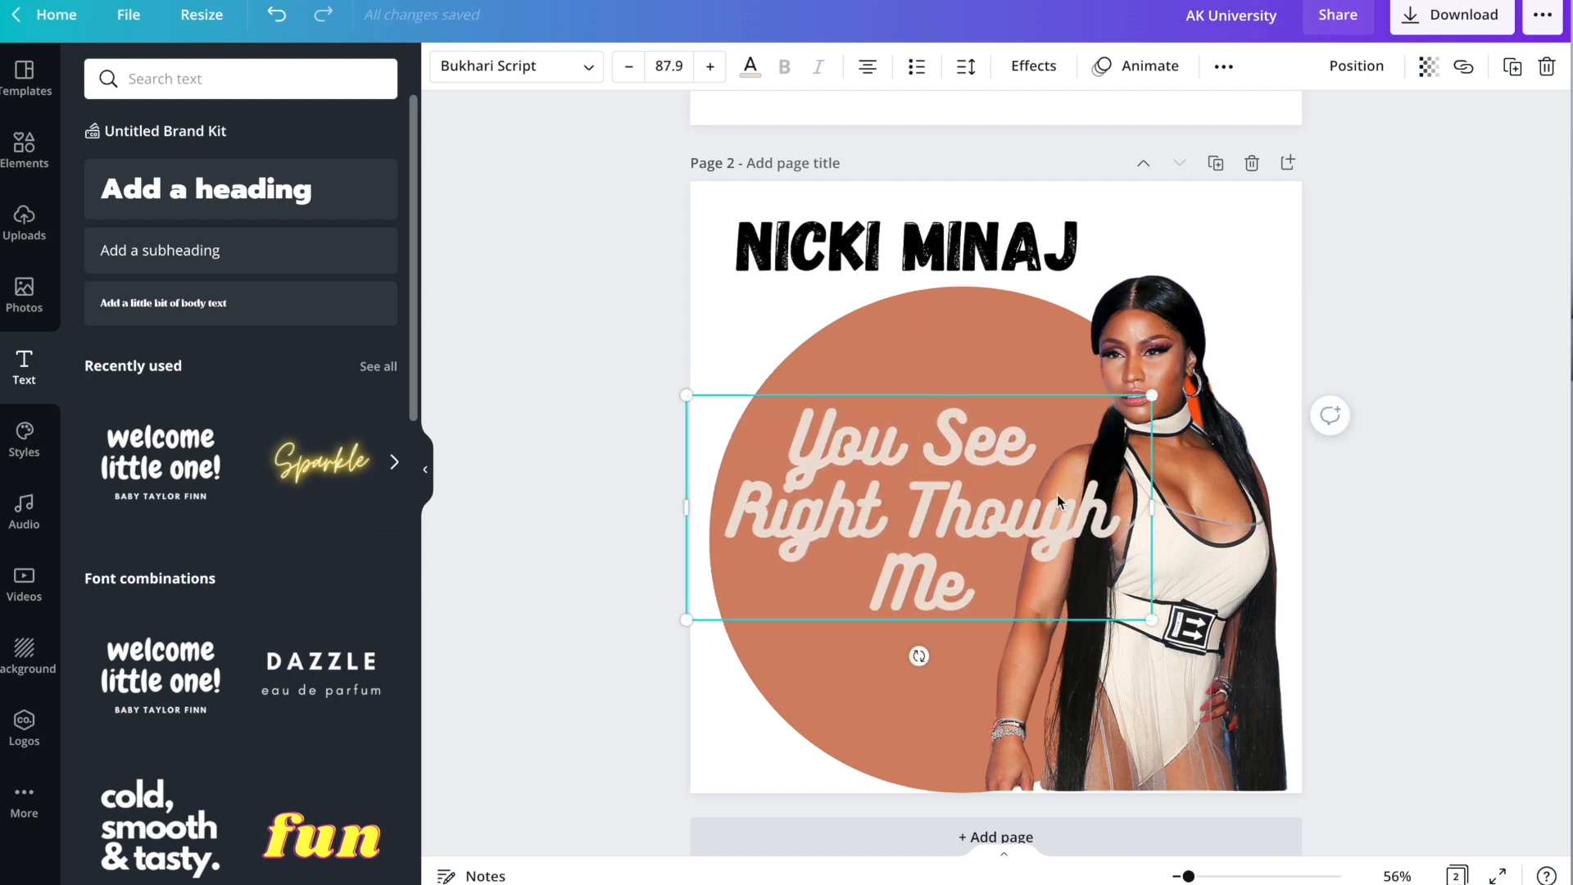
Give the beige quote a Lift effect at intensity 73.
left_click(1027, 78)
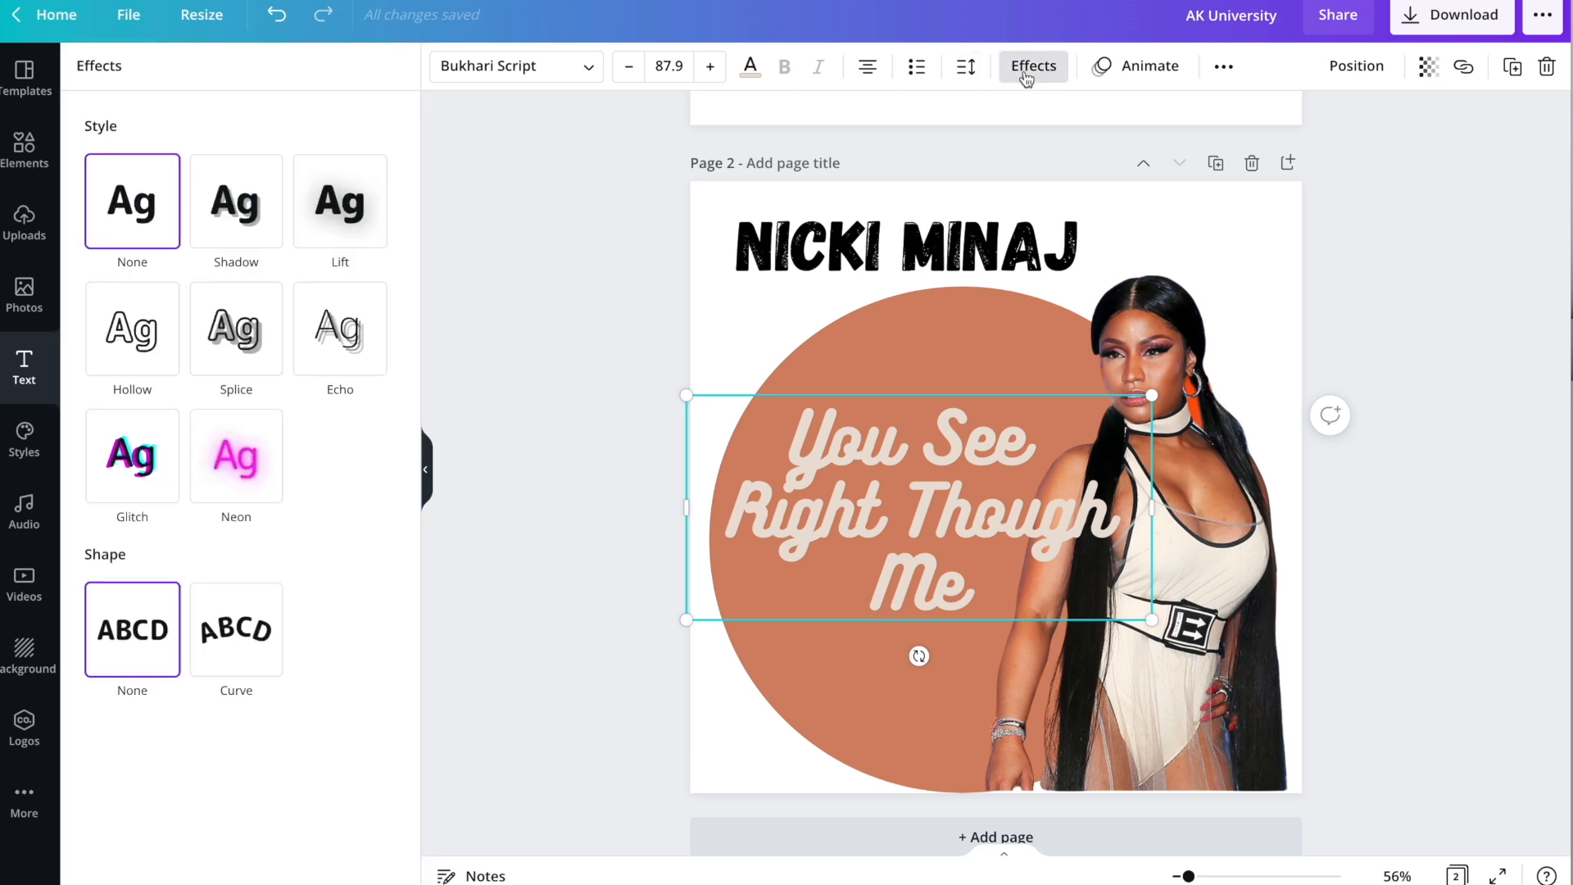
left_click(330, 202)
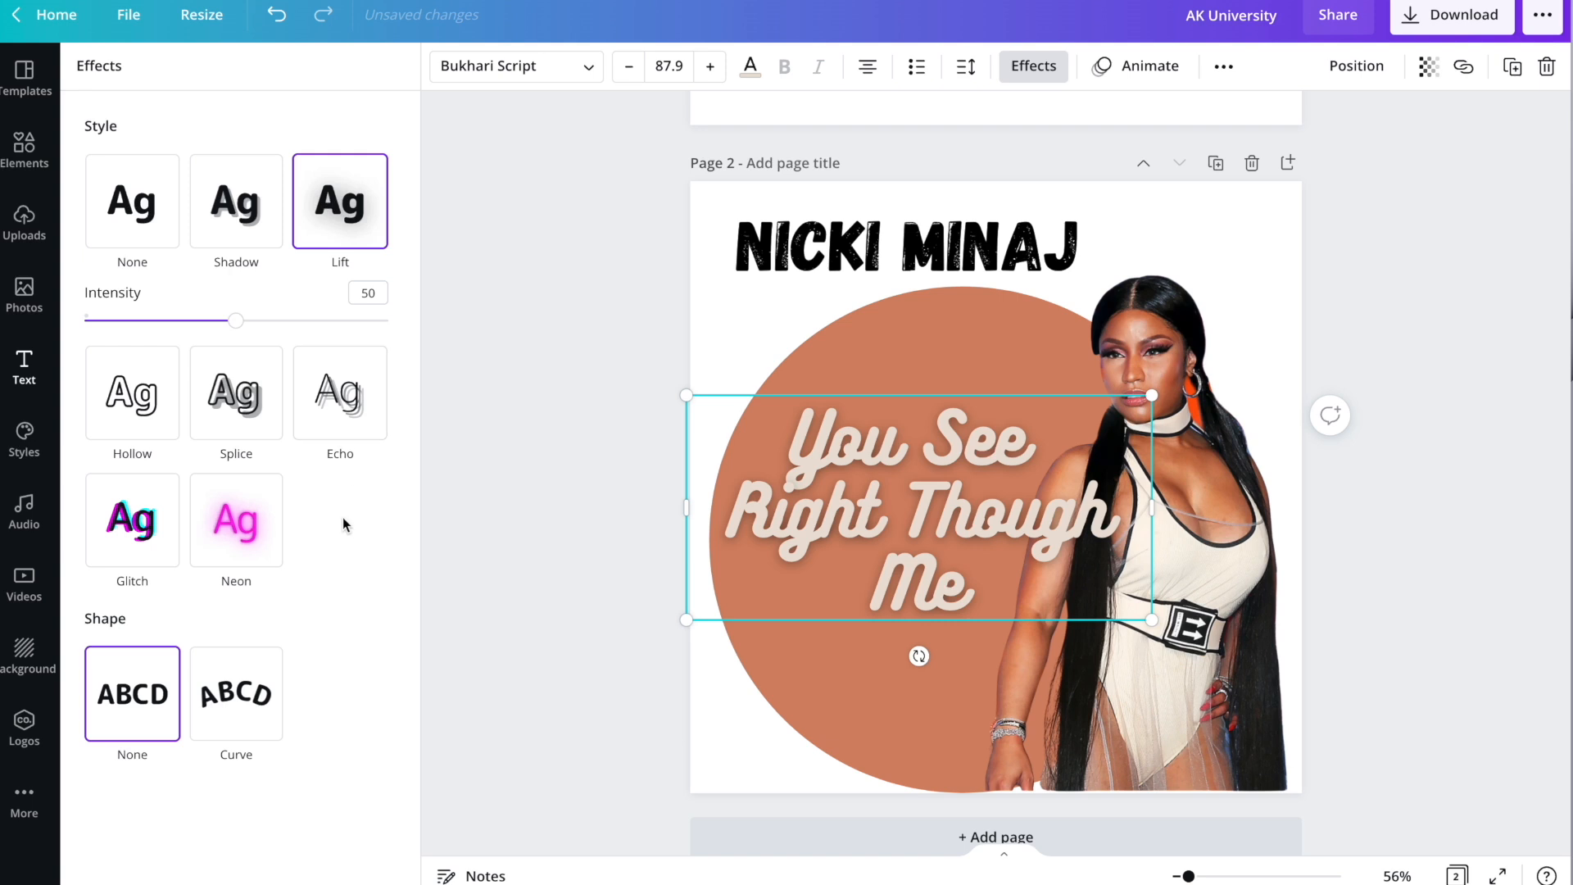
left_click_drag(231, 326, 308, 319)
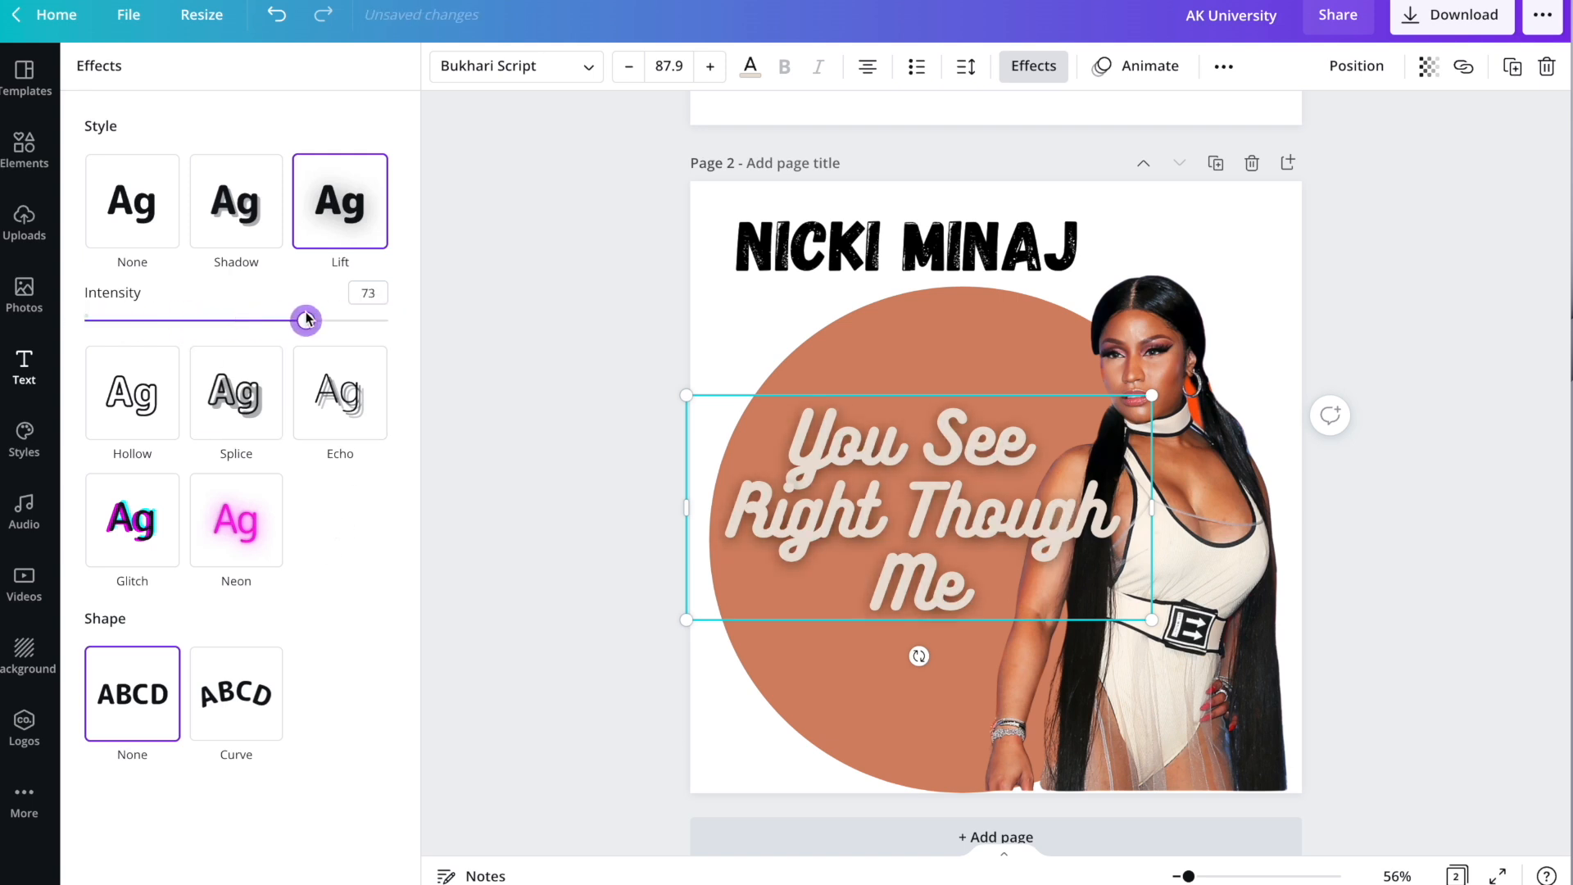
key("Escape")
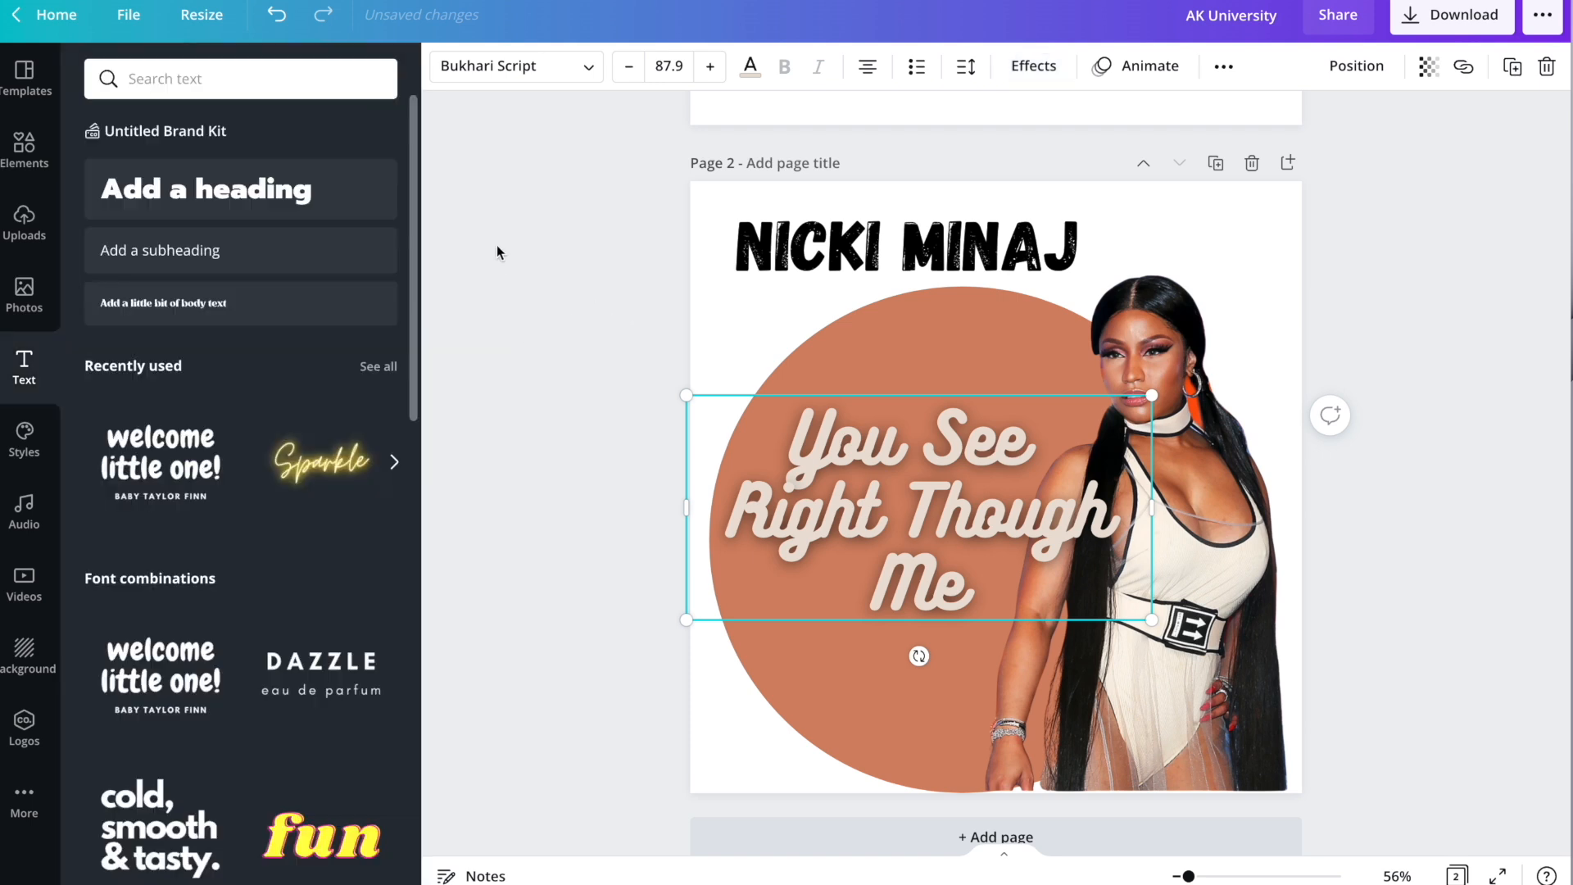
Try Lovelo and The Breaks Script from a 'cursive' font search, then set the quote in Genty.
left_click(500, 66)
scroll(227, 390, "down", 8)
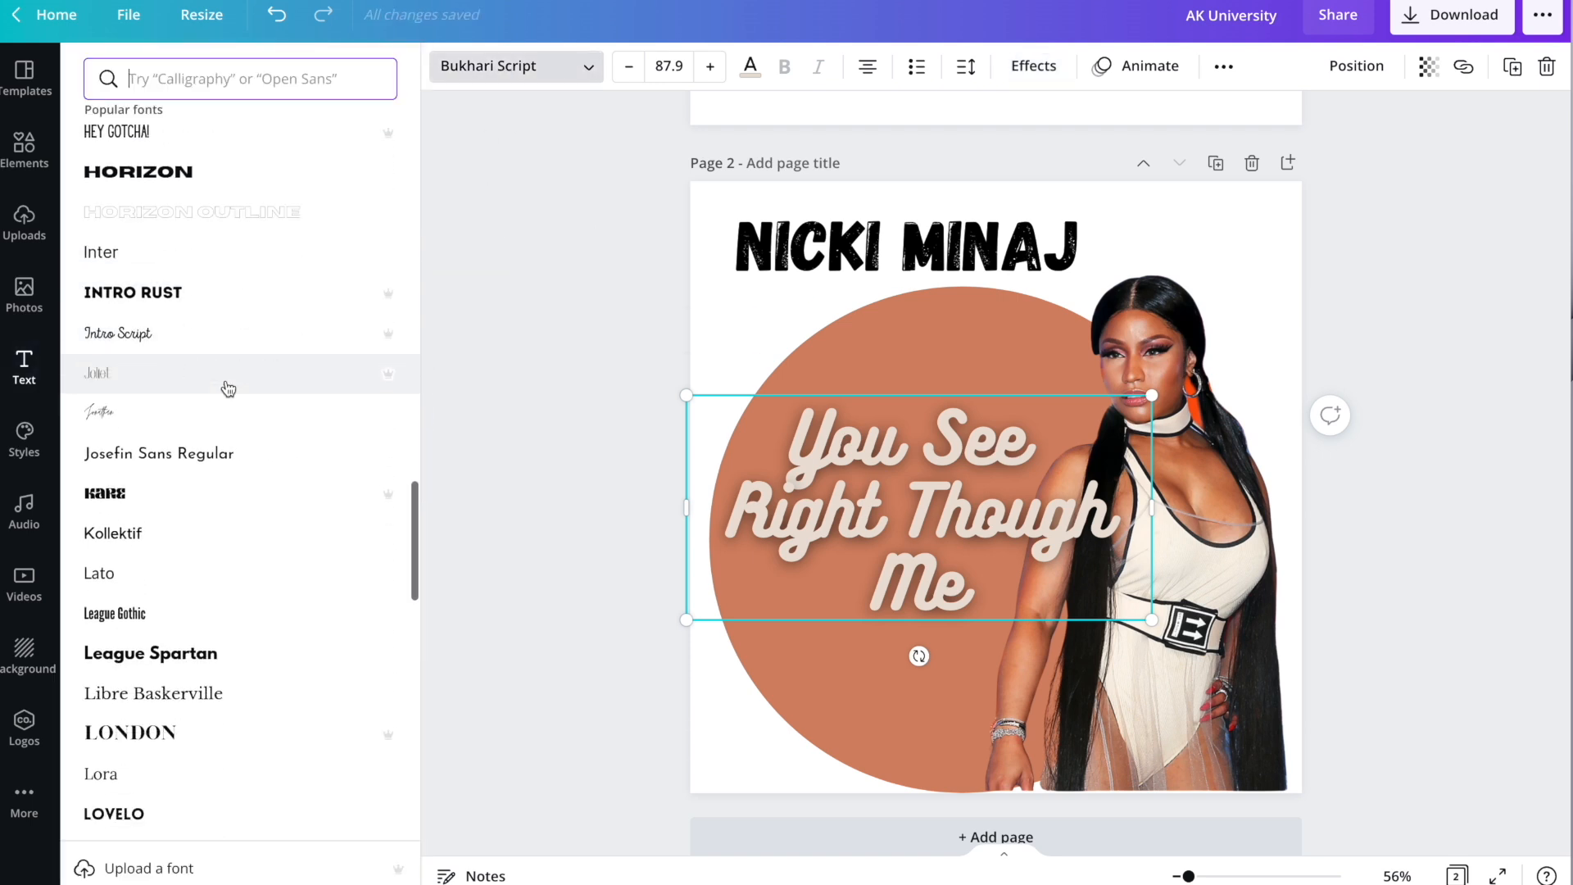
left_click(175, 469)
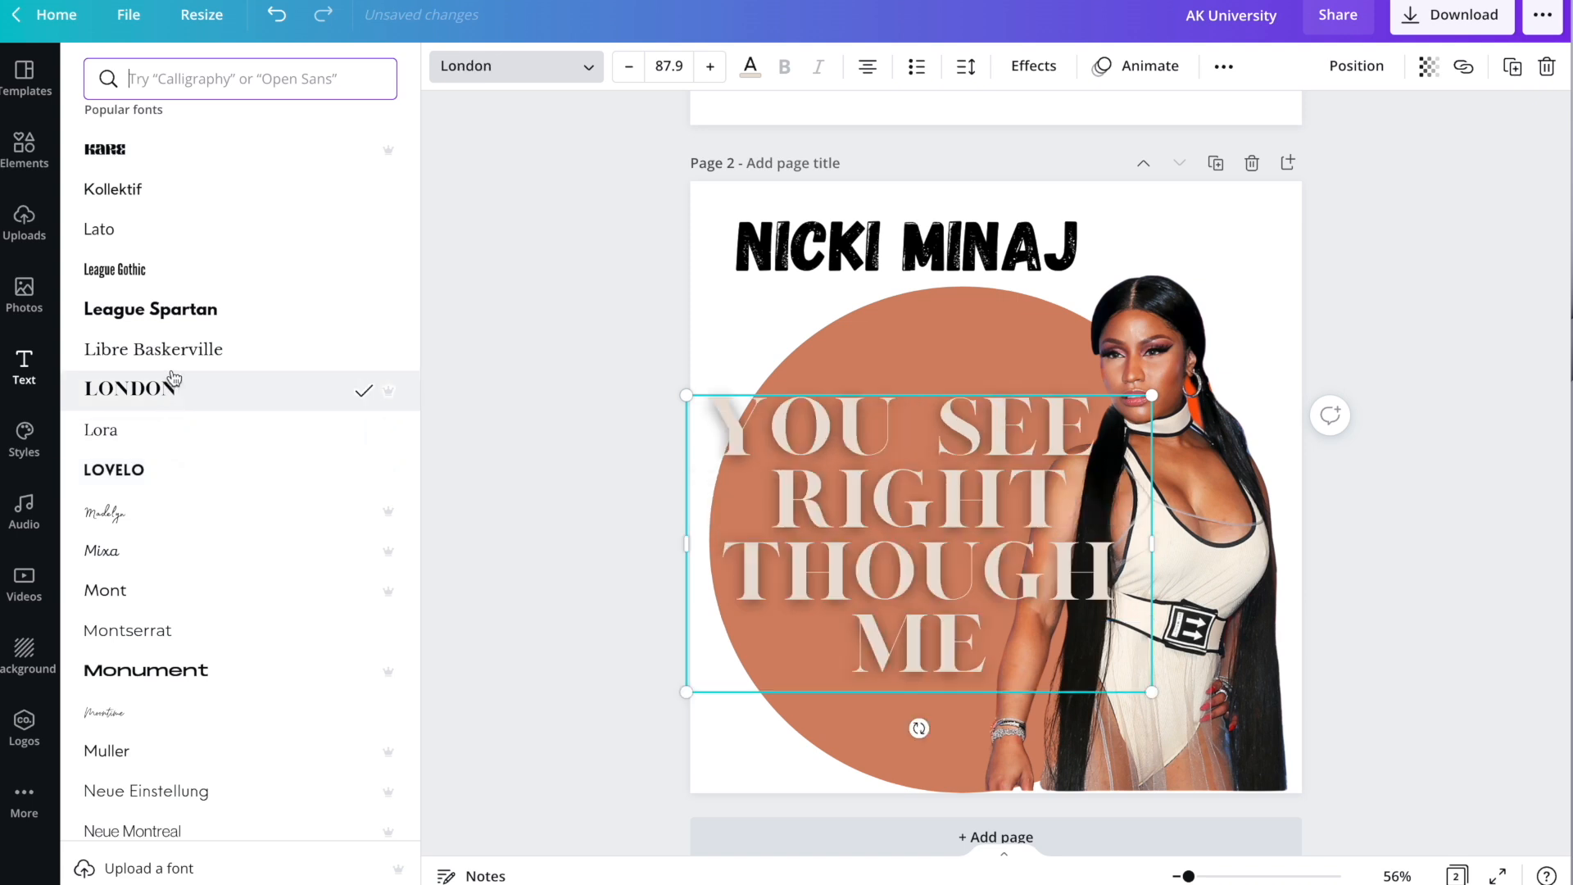
scroll(193, 484, "down", 9)
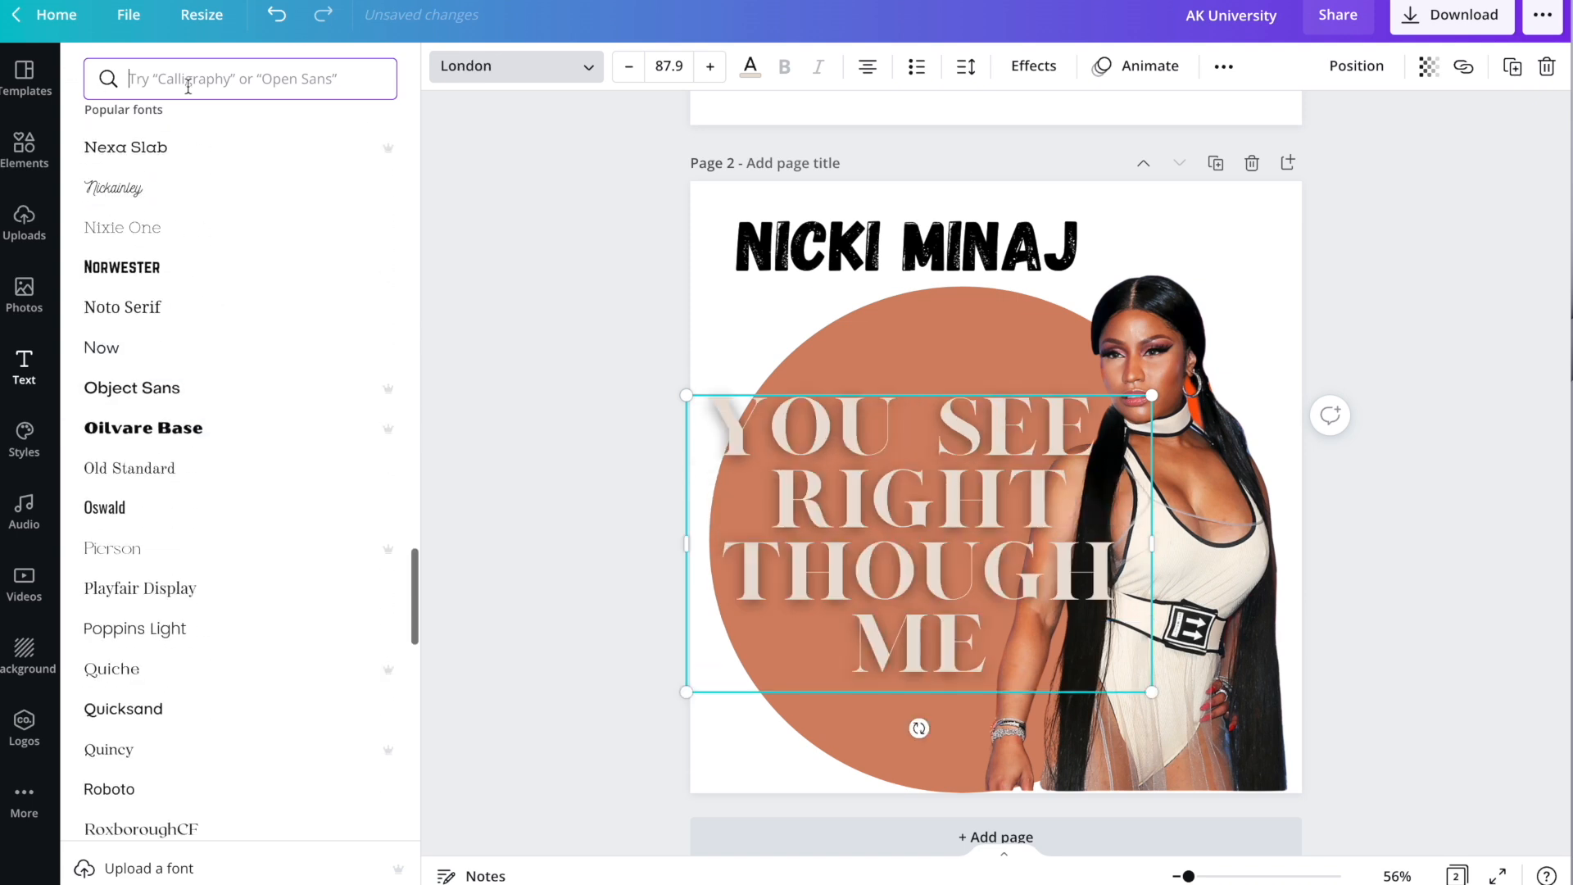
type("cursiv")
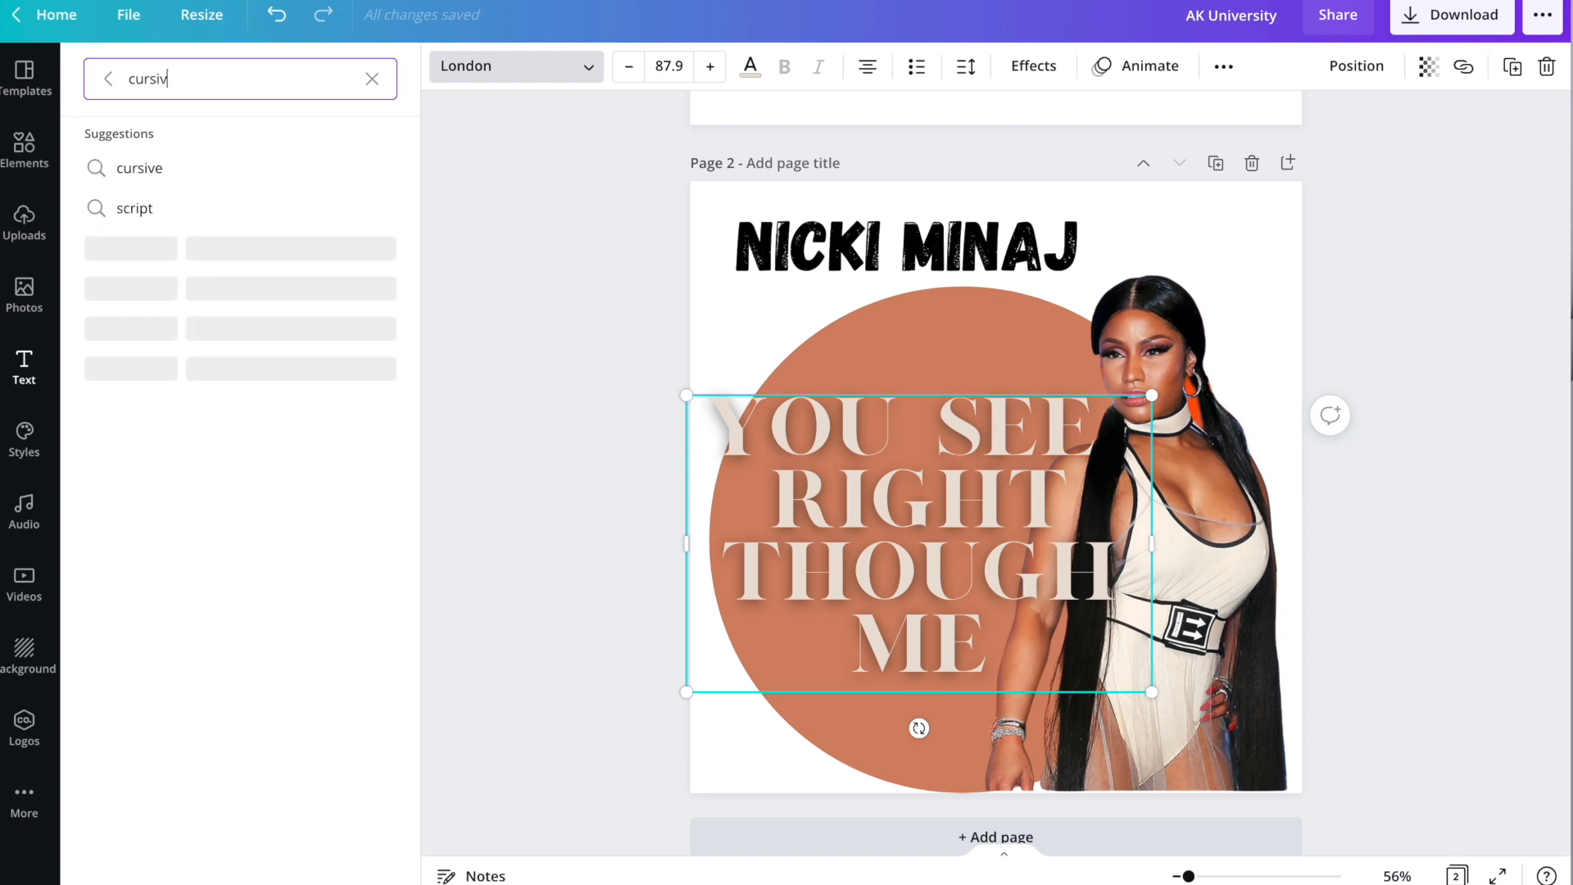
type("e")
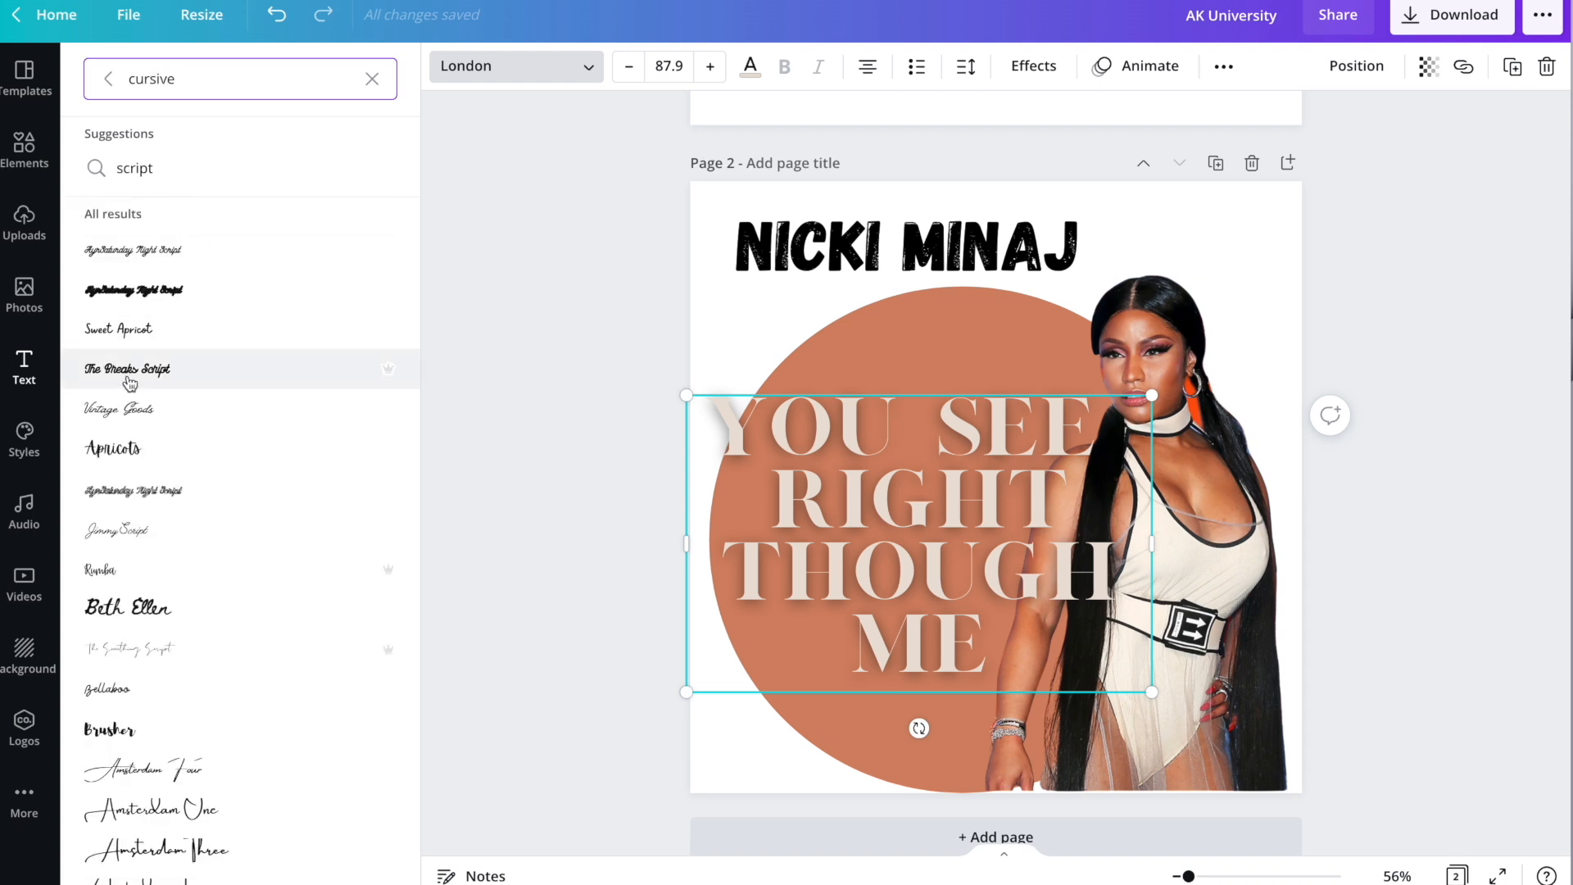
left_click(131, 373)
scroll(147, 435, "down", 10)
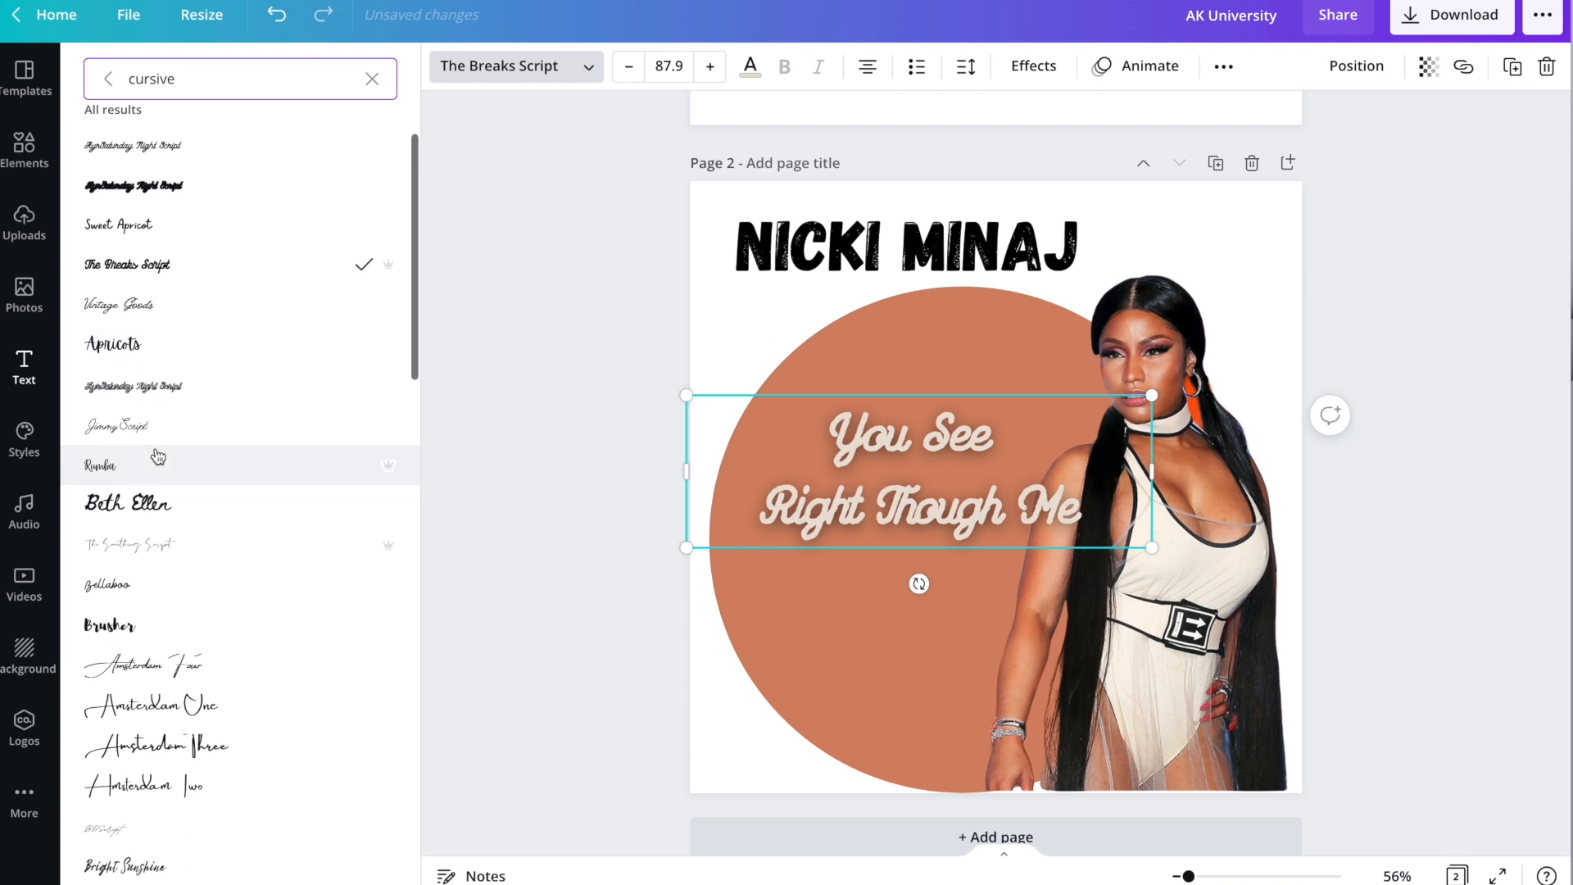
scroll(162, 473, "down", 5)
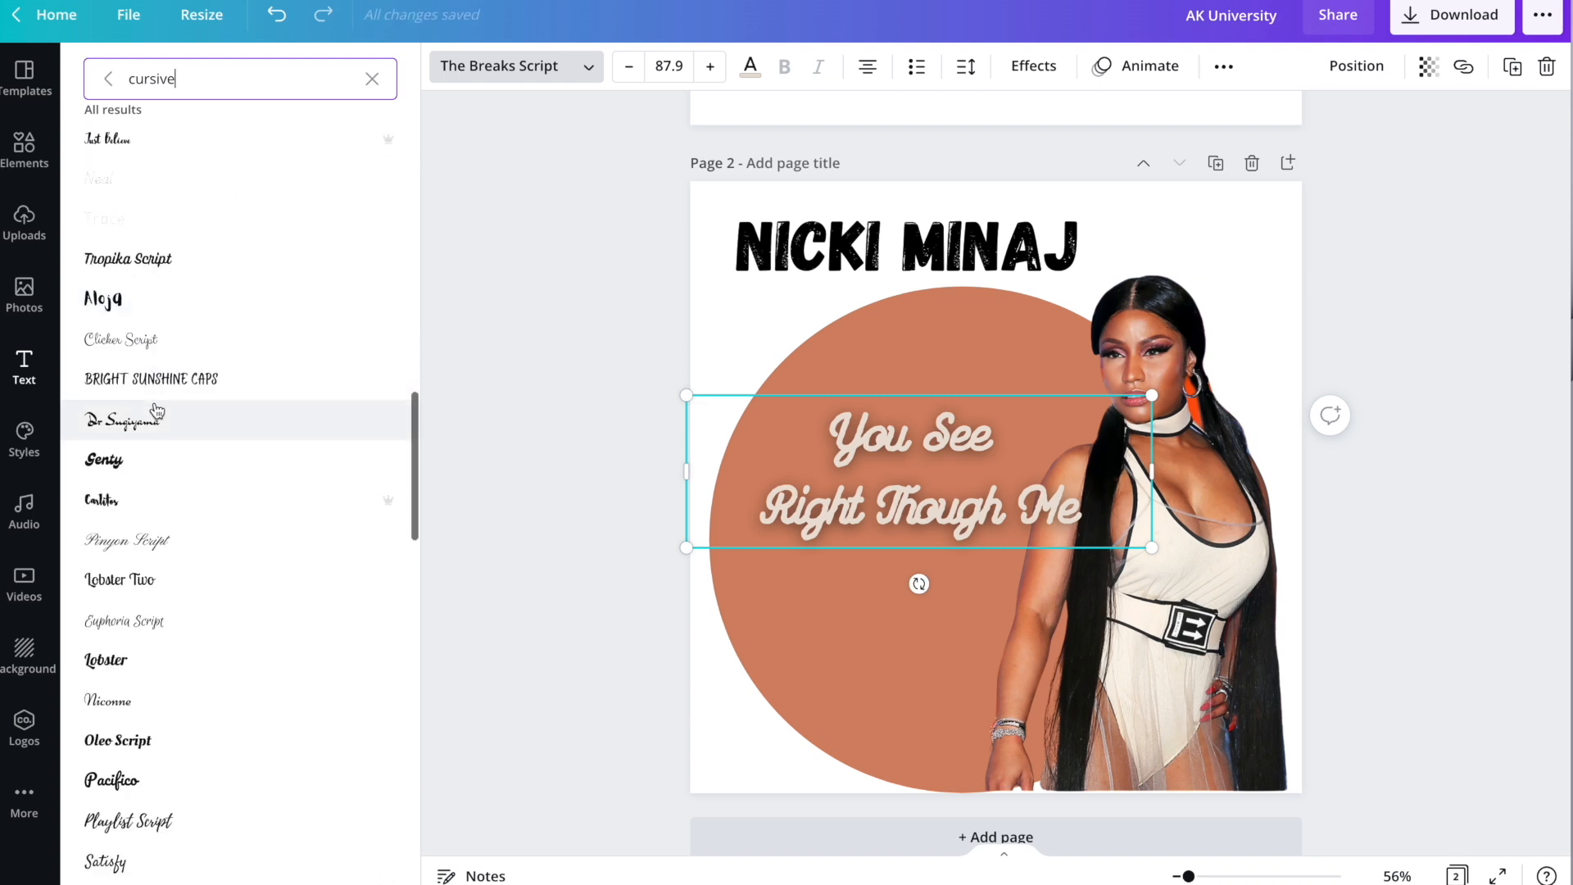
left_click(123, 461)
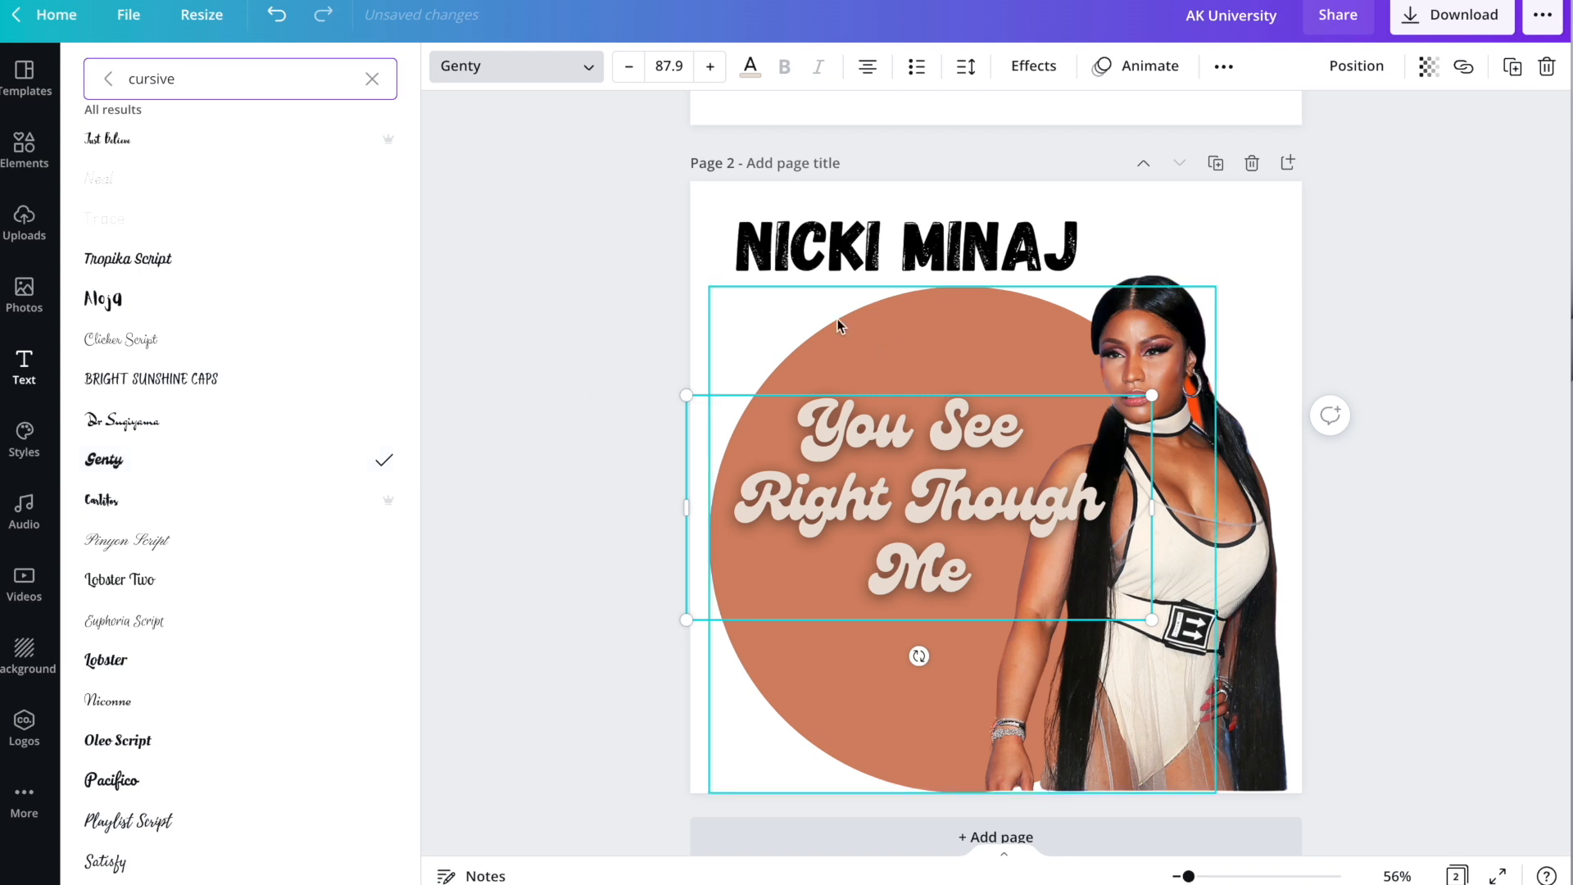
left_click(870, 242)
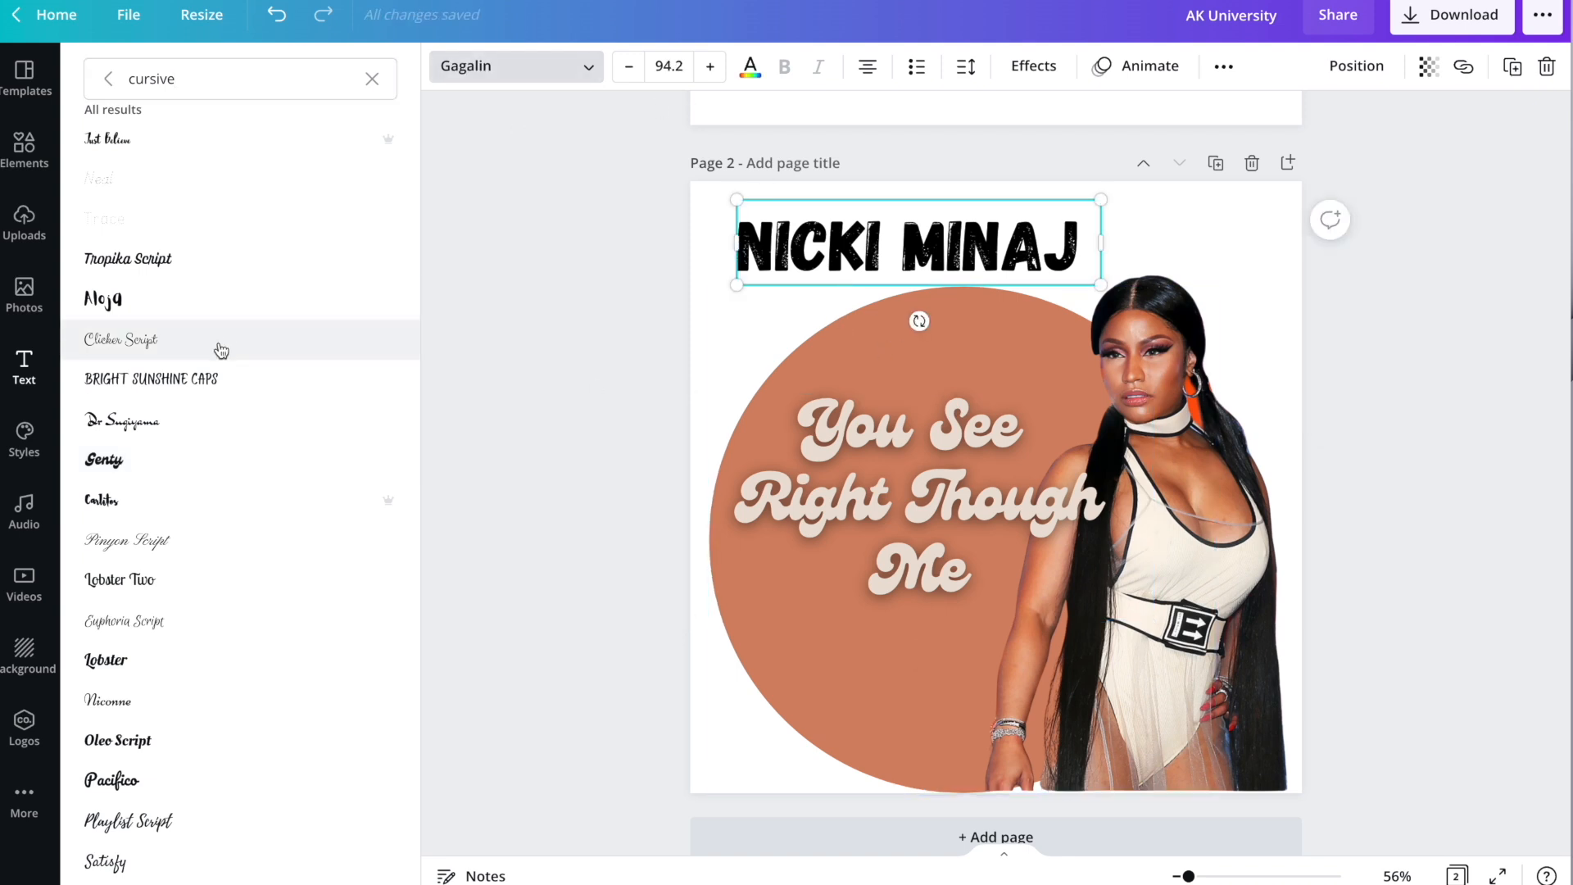
Set the Nicki Minaj title in Genty, colour it brown and adjust its position.
left_click(146, 463)
left_click_drag(894, 232, 907, 265)
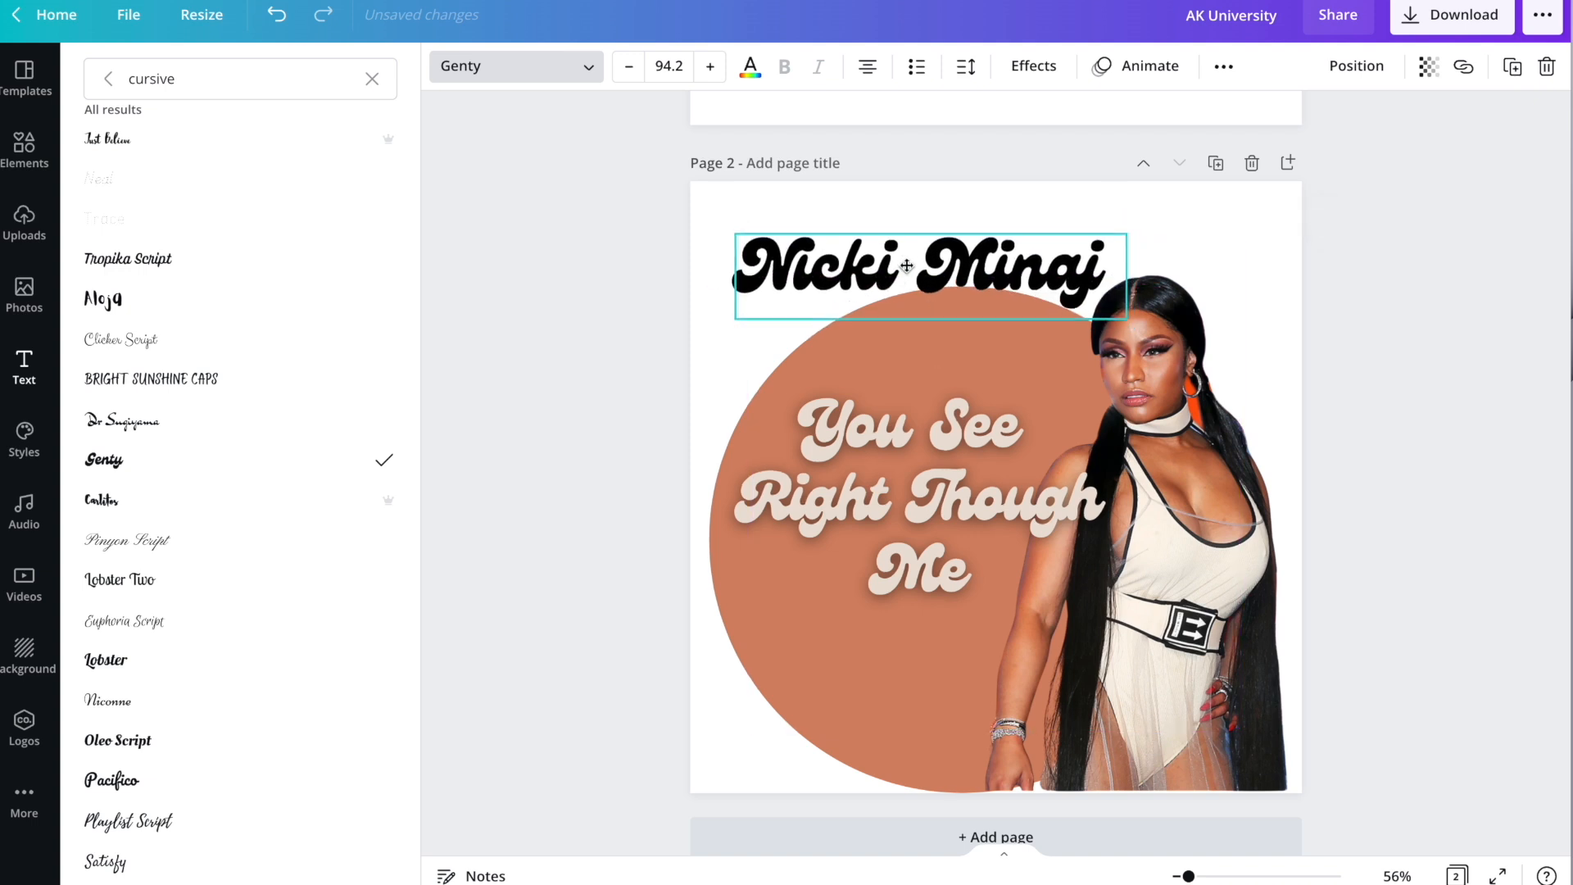
left_click(749, 67)
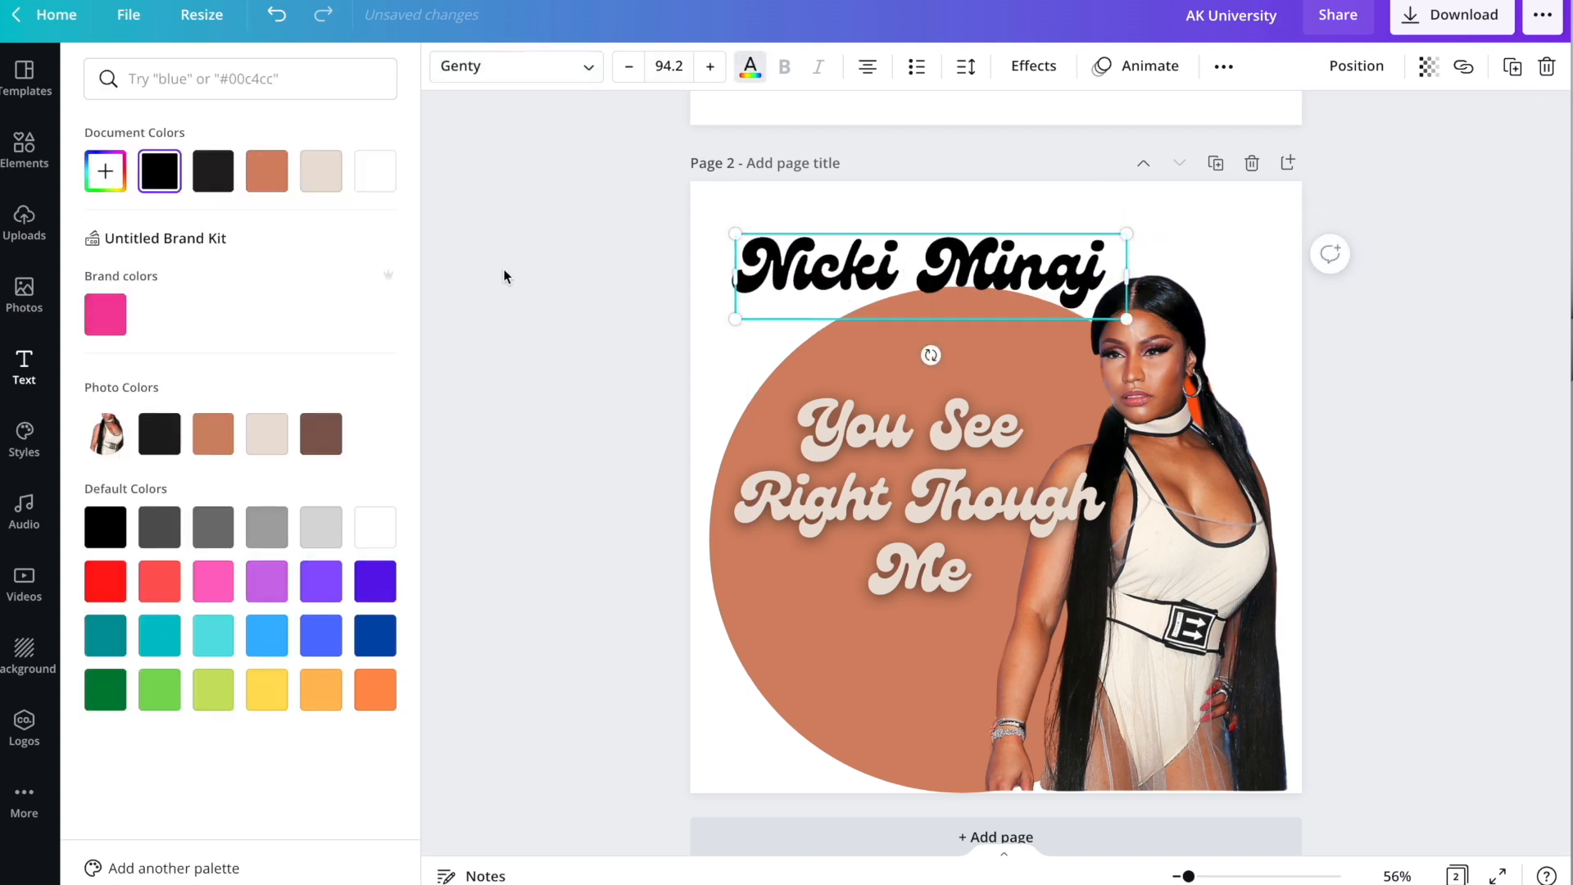
left_click(320, 432)
left_click_drag(890, 254, 906, 227)
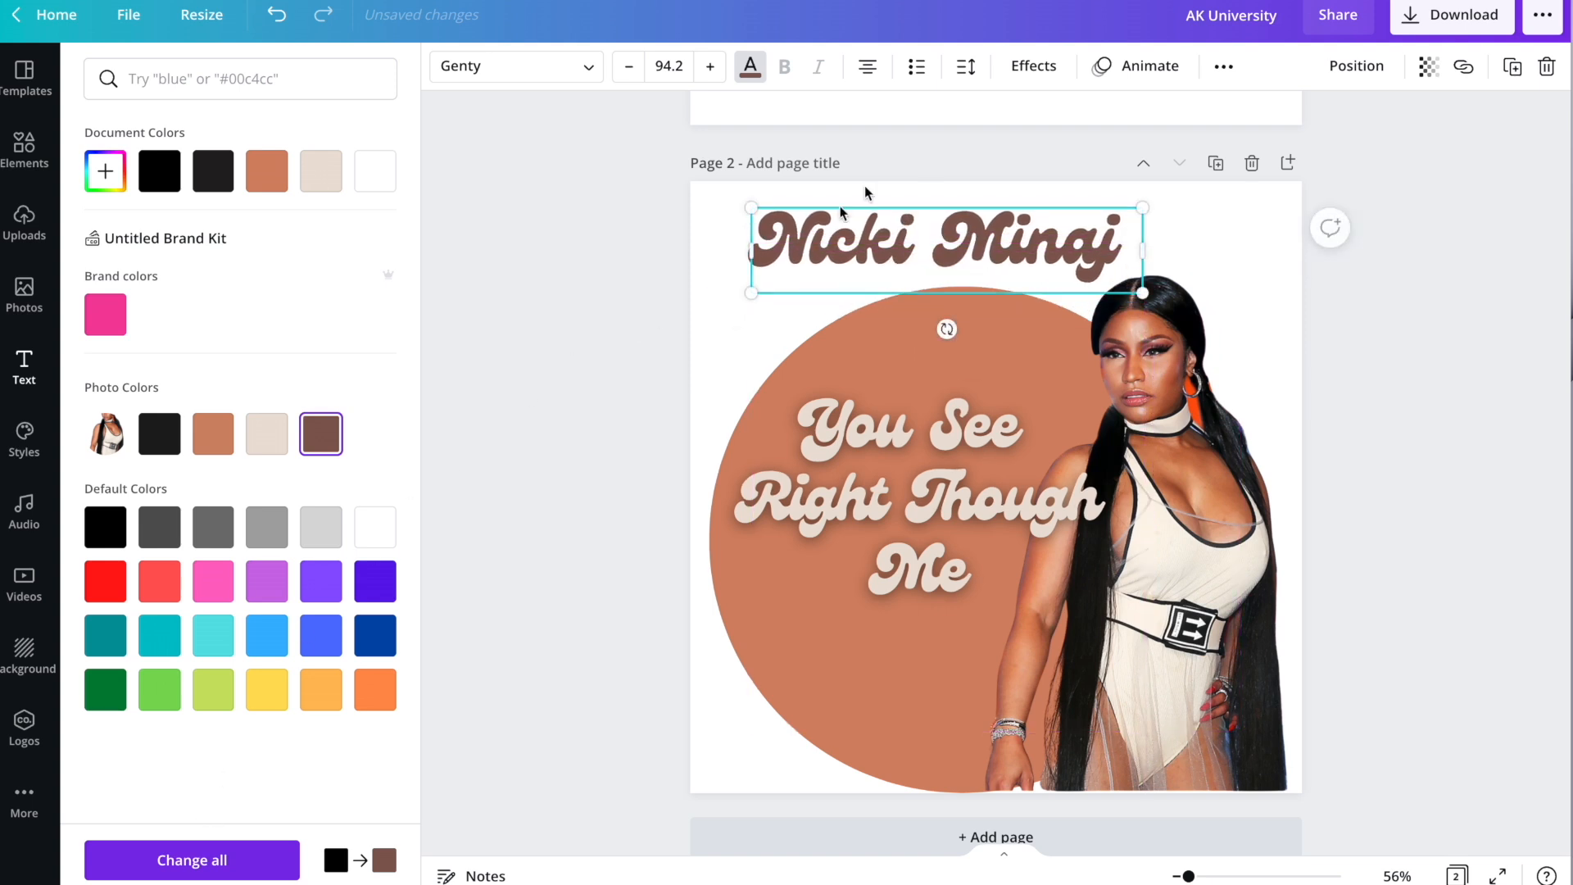
Add an orange drop Shadow effect to the title.
left_click(1038, 67)
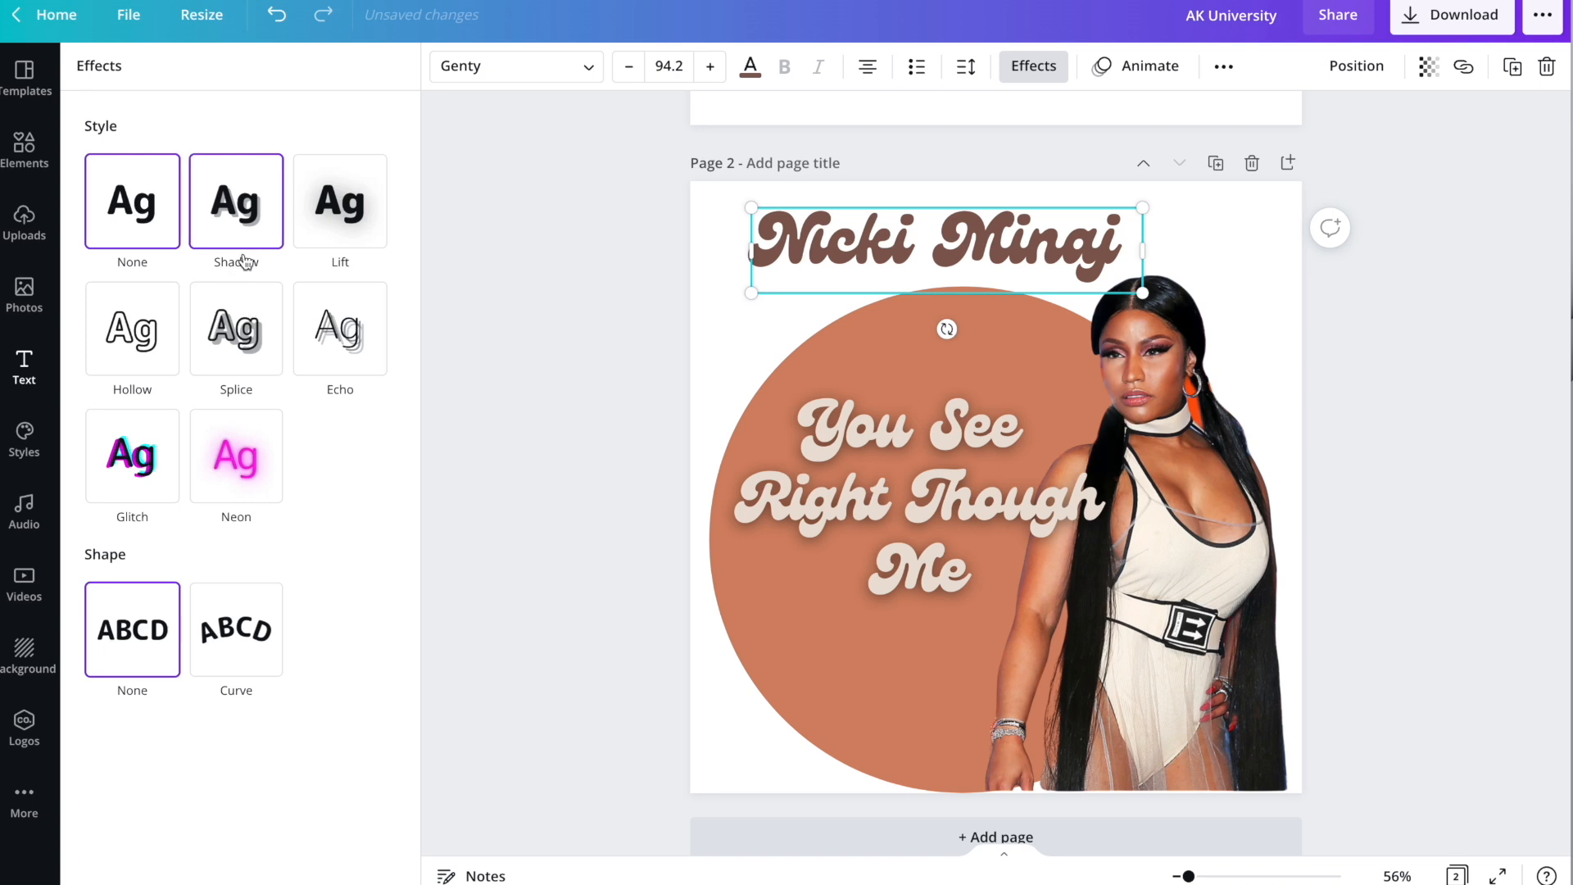
left_click(240, 217)
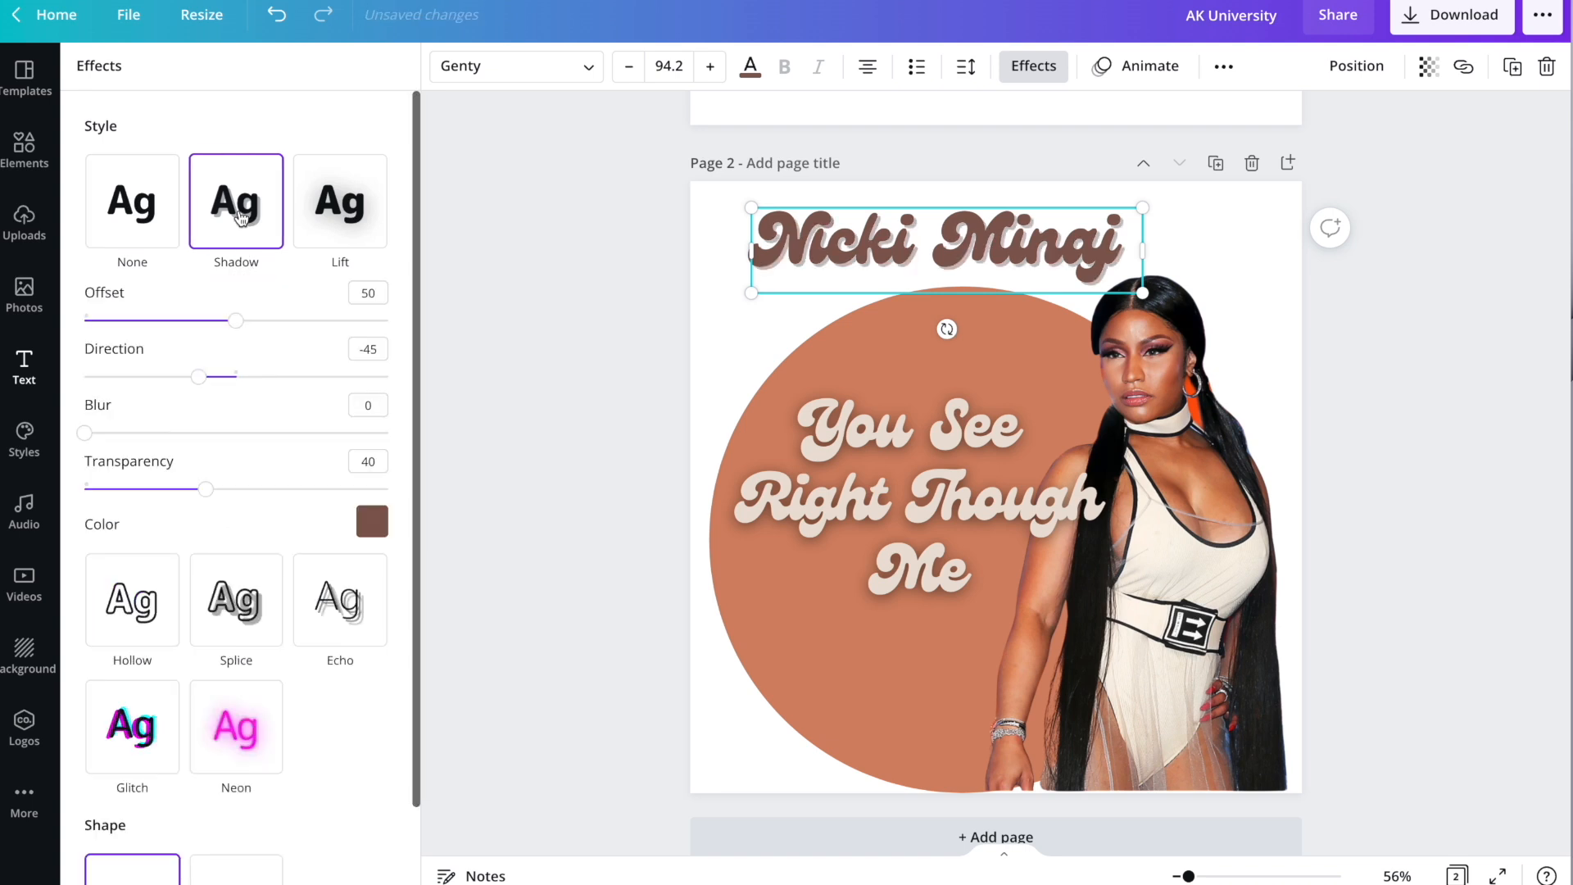
left_click(372, 522)
left_click(304, 622)
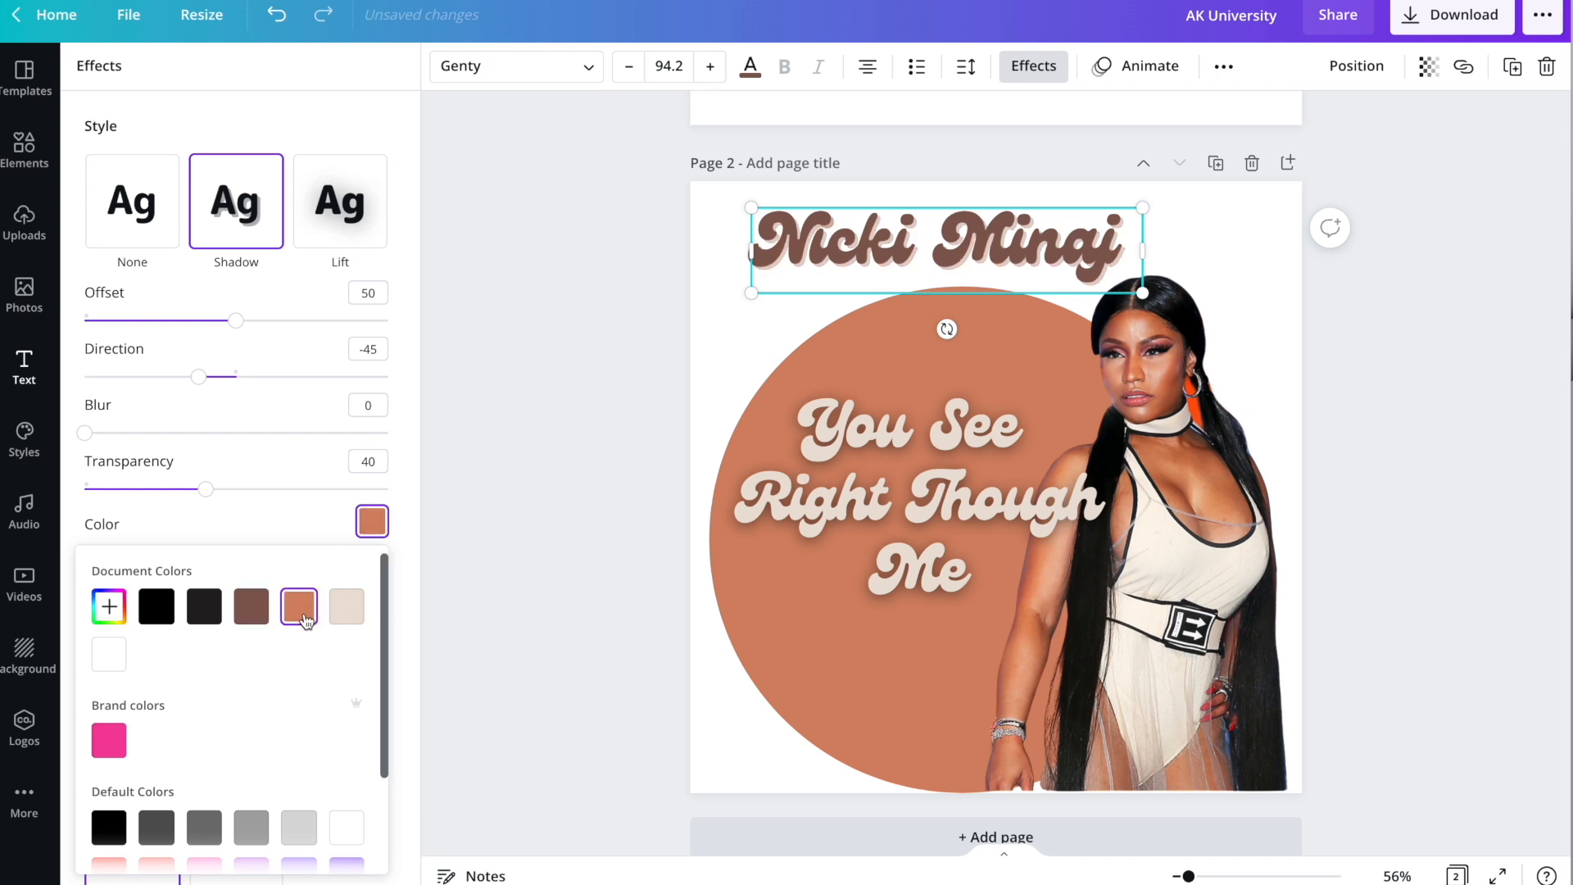
left_click(489, 455)
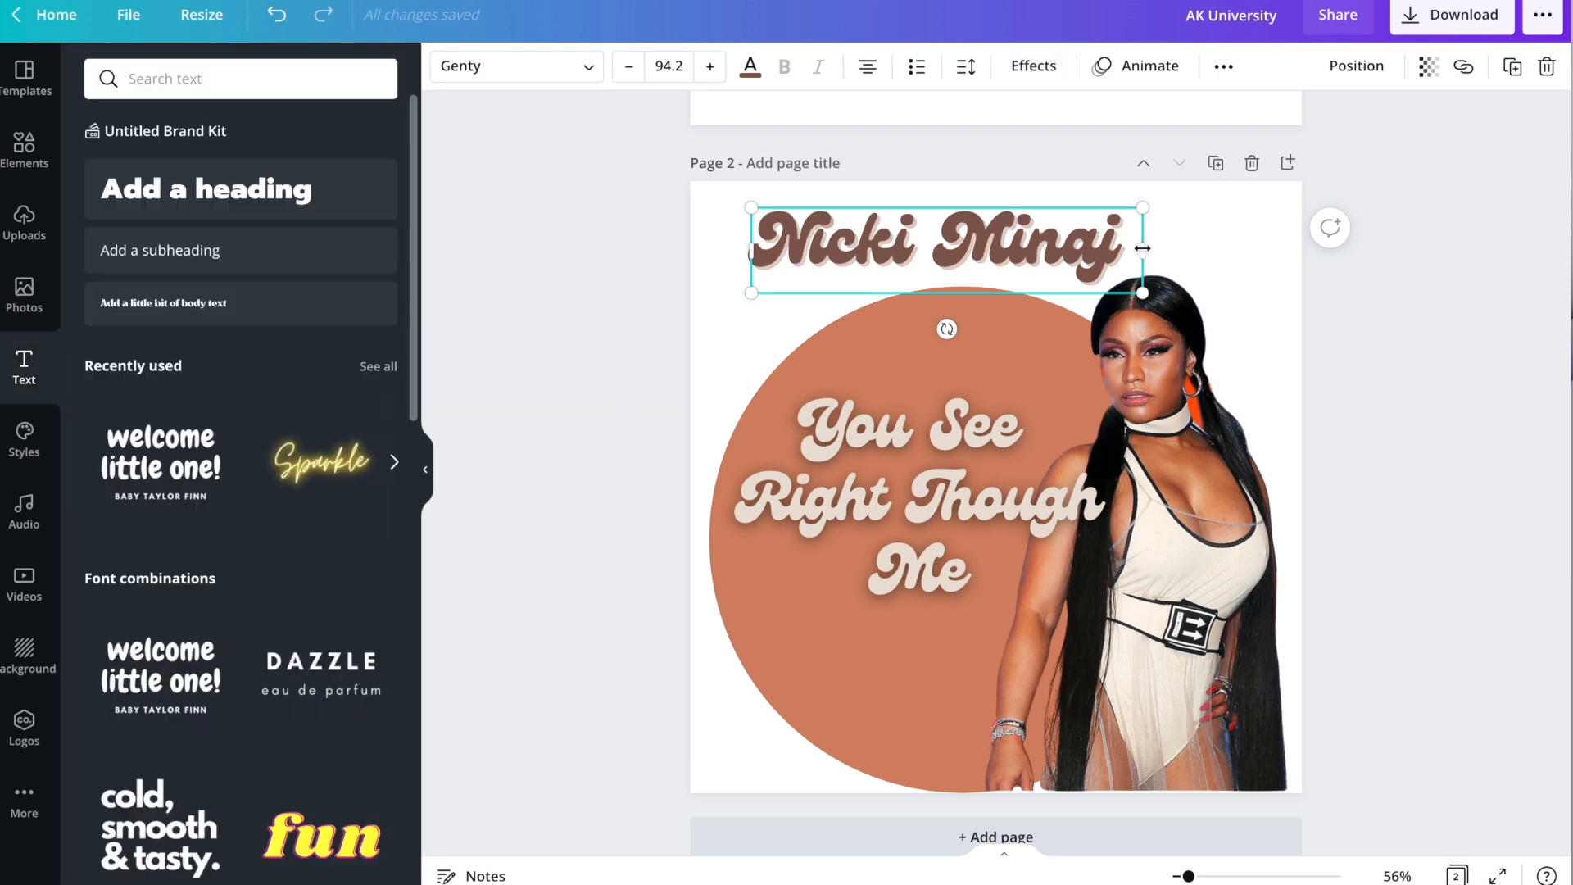
Enlarge the Nicki Minaj title to size 116 and reposition it across the page top.
left_click_drag(1141, 211, 1234, 188)
left_click_drag(1080, 239, 1072, 249)
left_click(1466, 354)
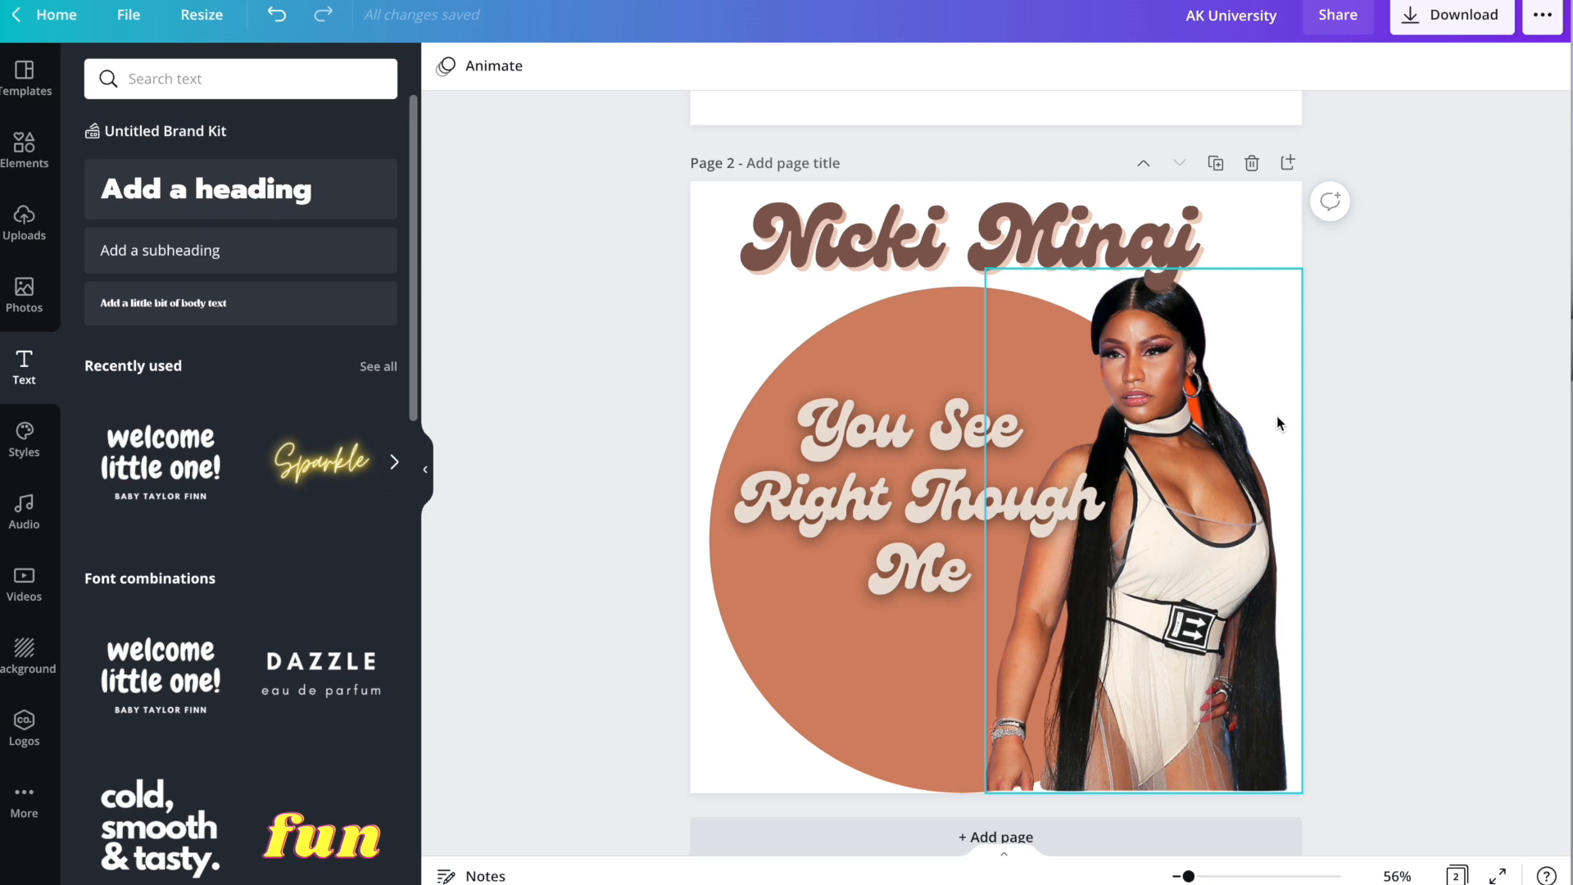
Browse the uploaded images in the Uploads panel.
left_click(33, 226)
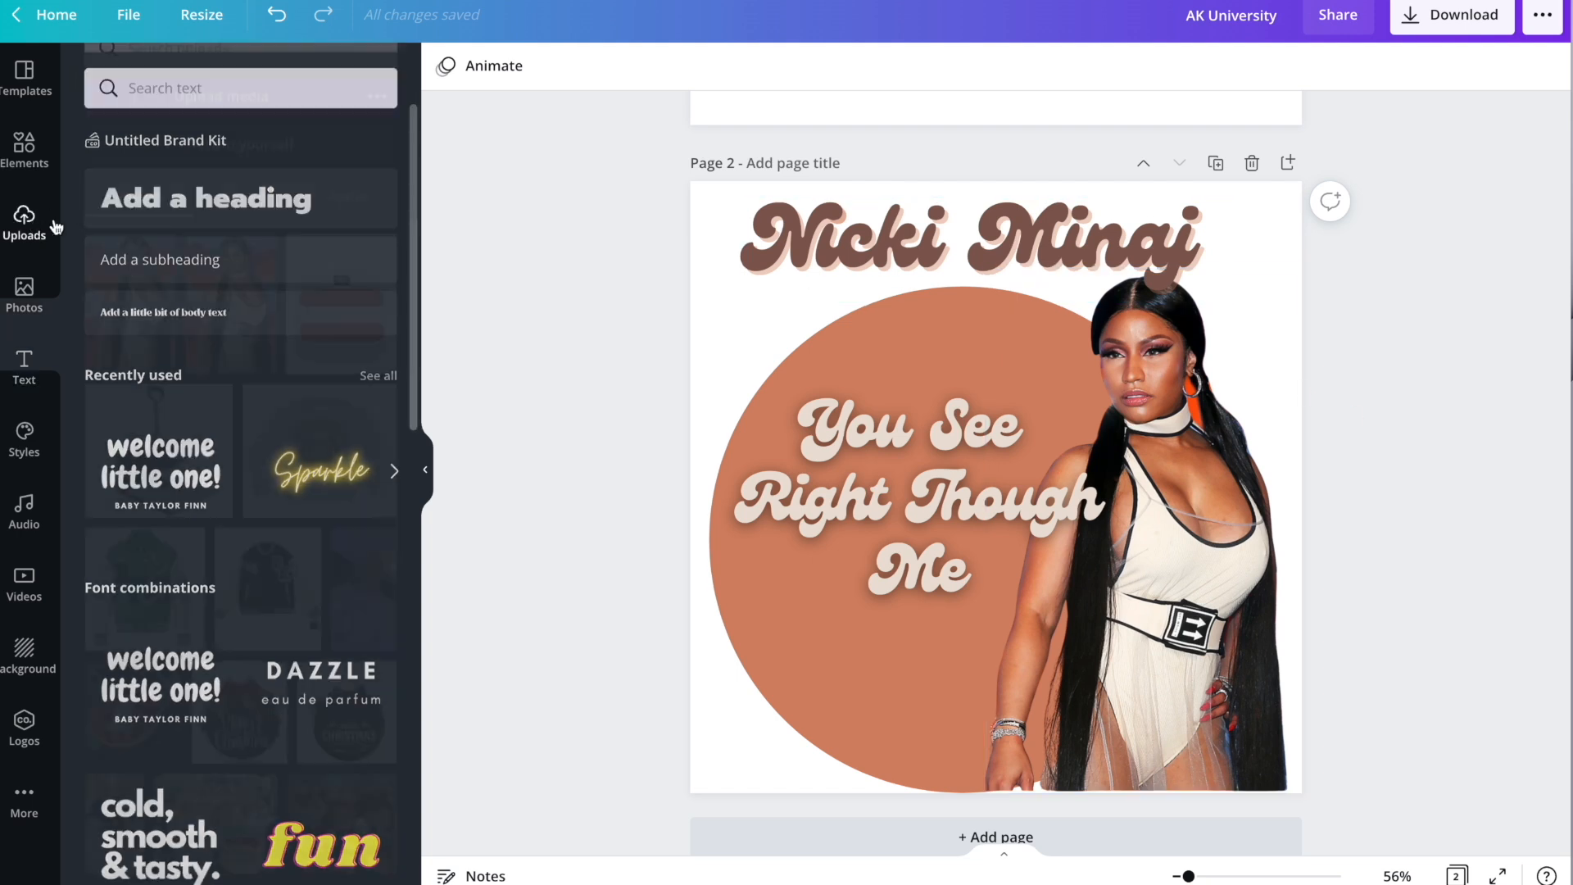
scroll(236, 351, "down", 5)
scroll(243, 352, "down", 10)
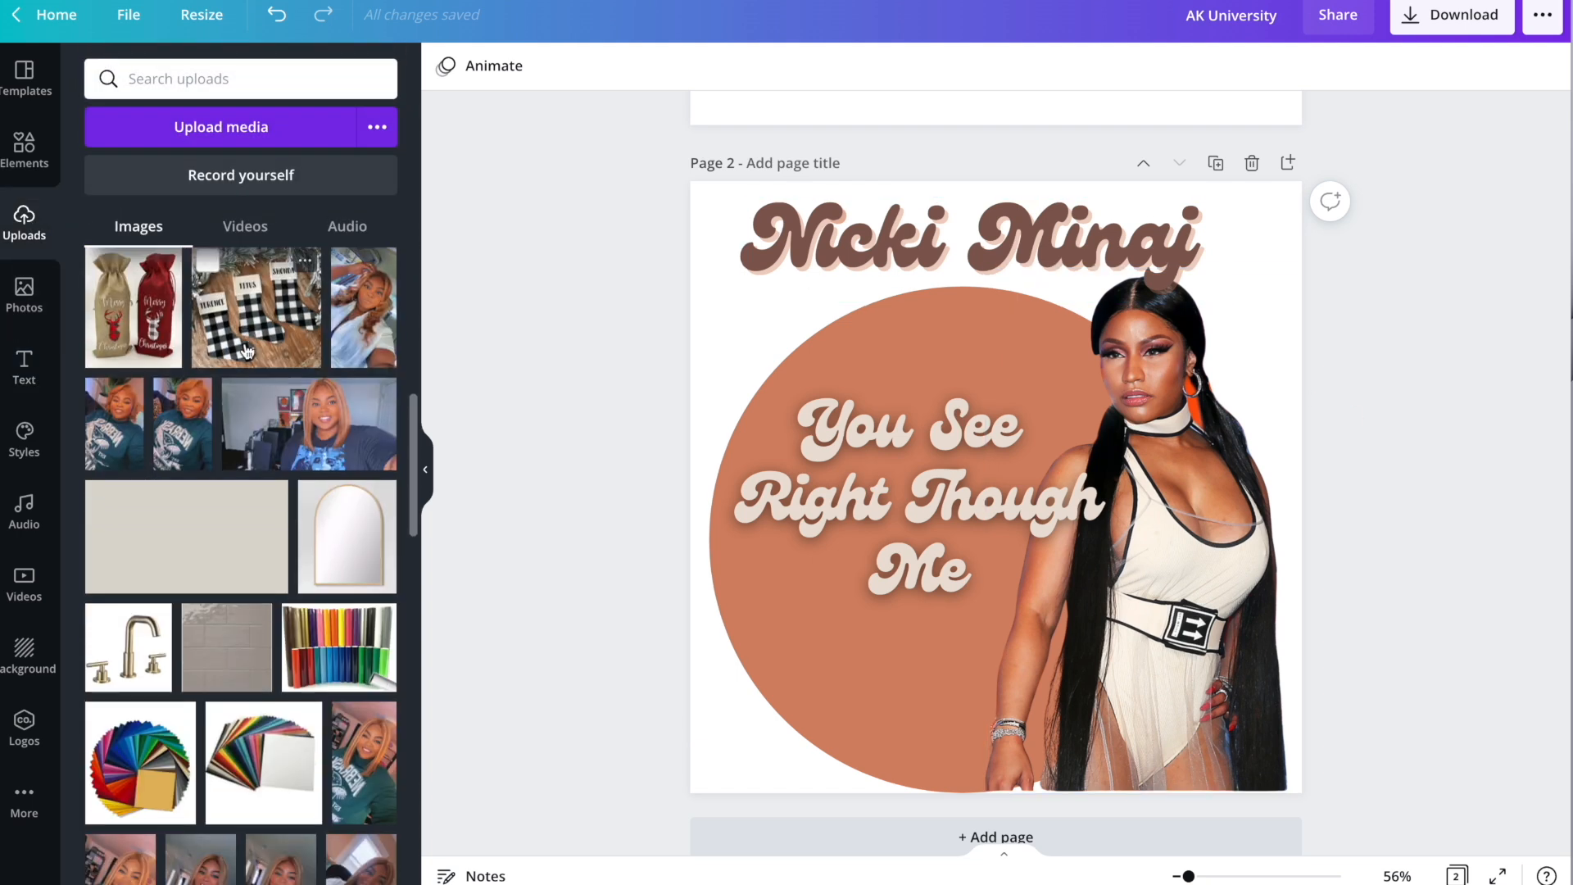
scroll(279, 349, "down", 10)
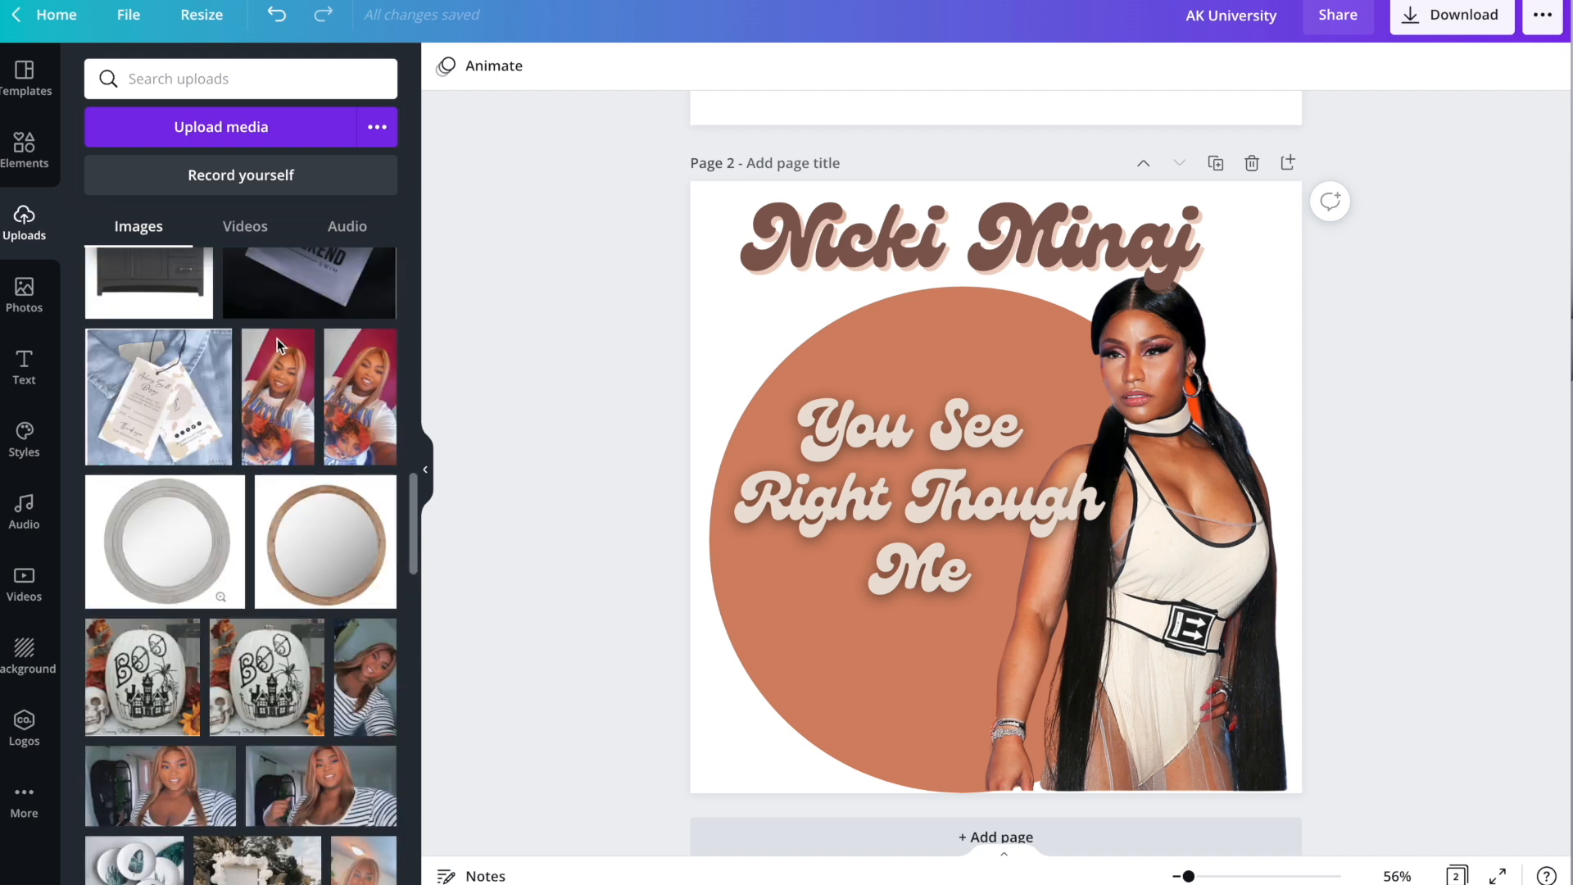
scroll(285, 344, "down", 8)
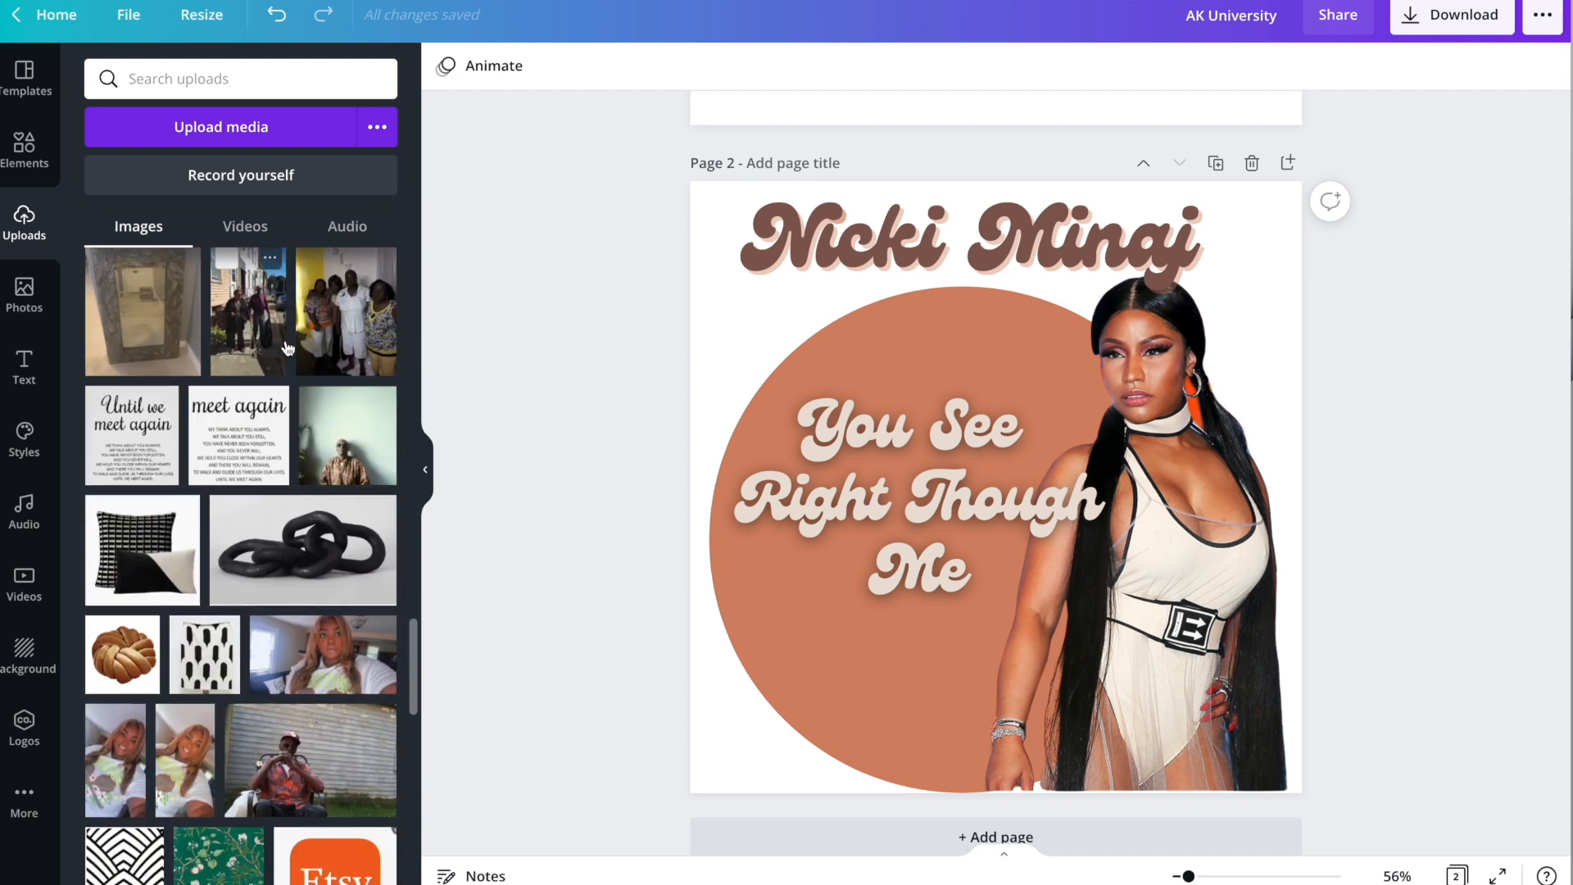
Add the knot pillow upload, remove its background with BG Remover and shrink it.
left_click(102, 354)
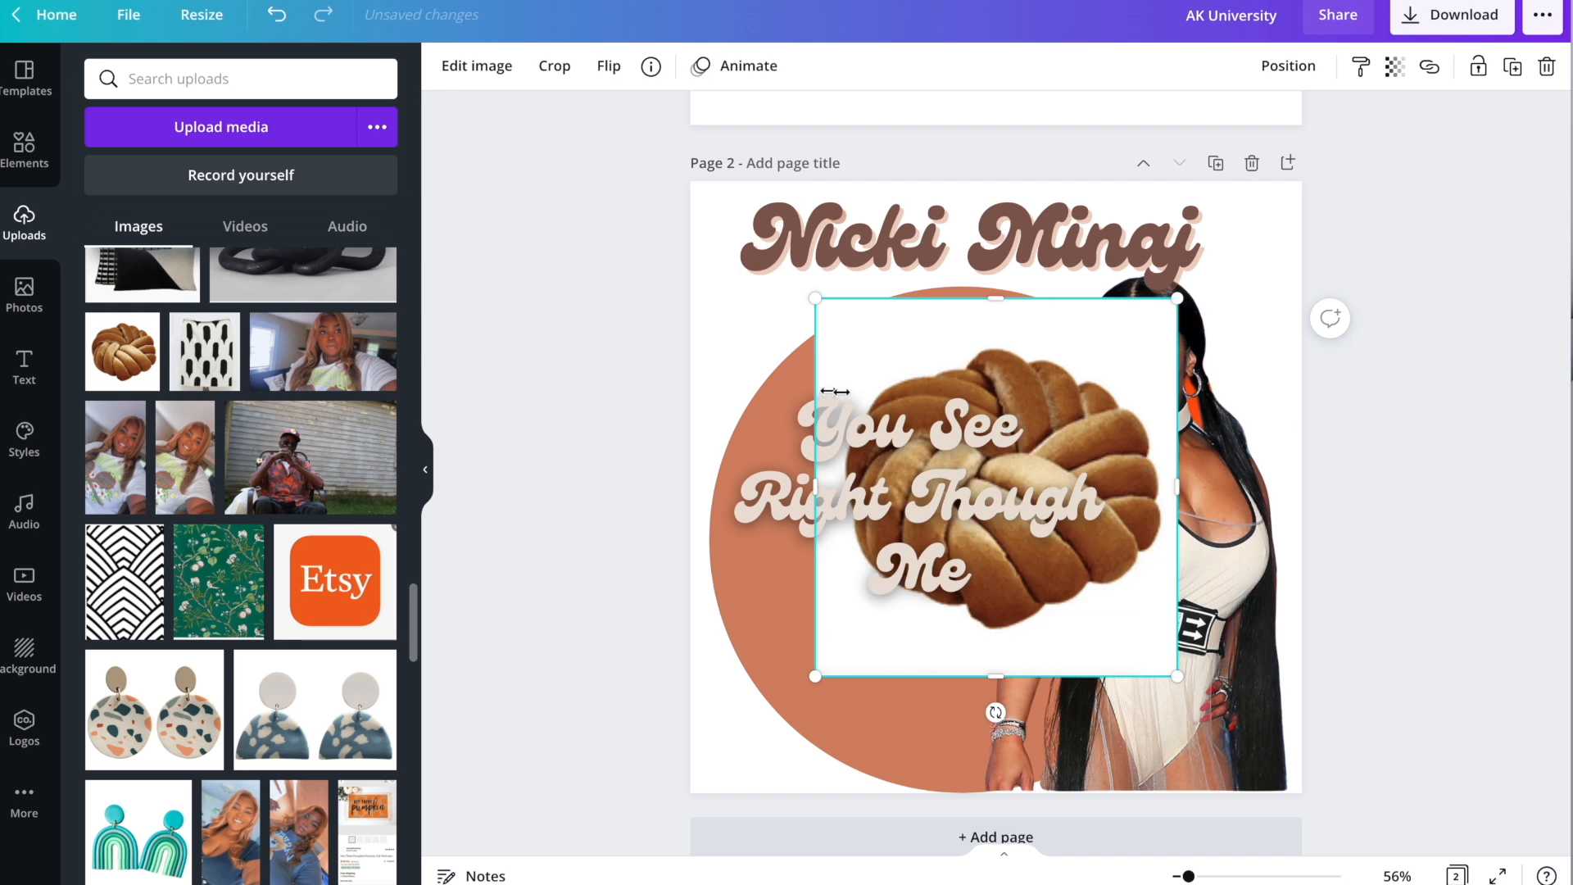
left_click(488, 68)
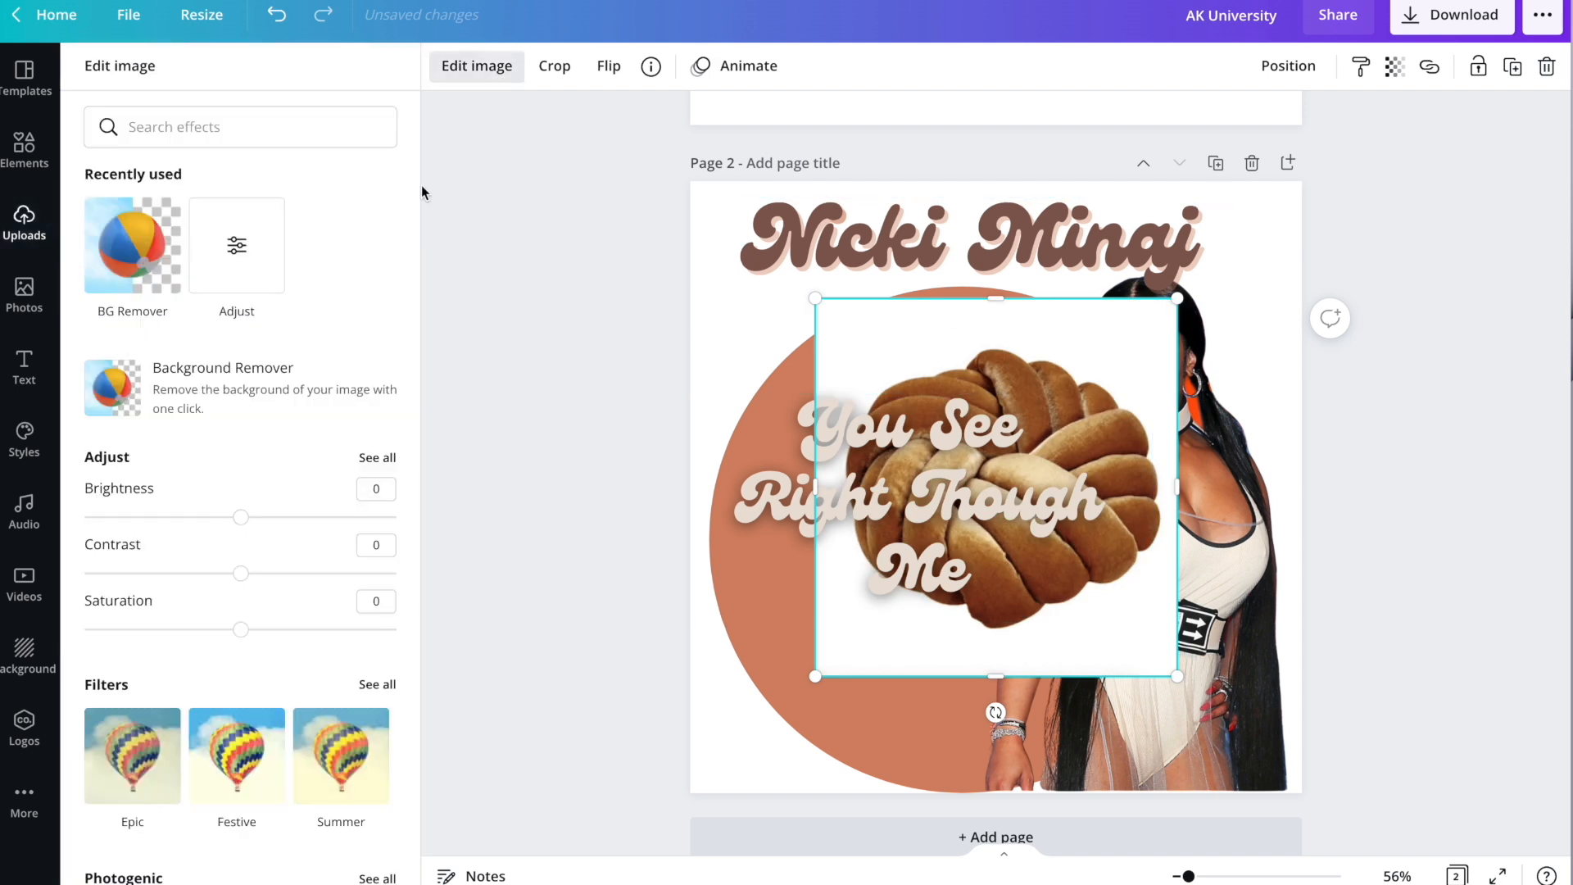
left_click(146, 227)
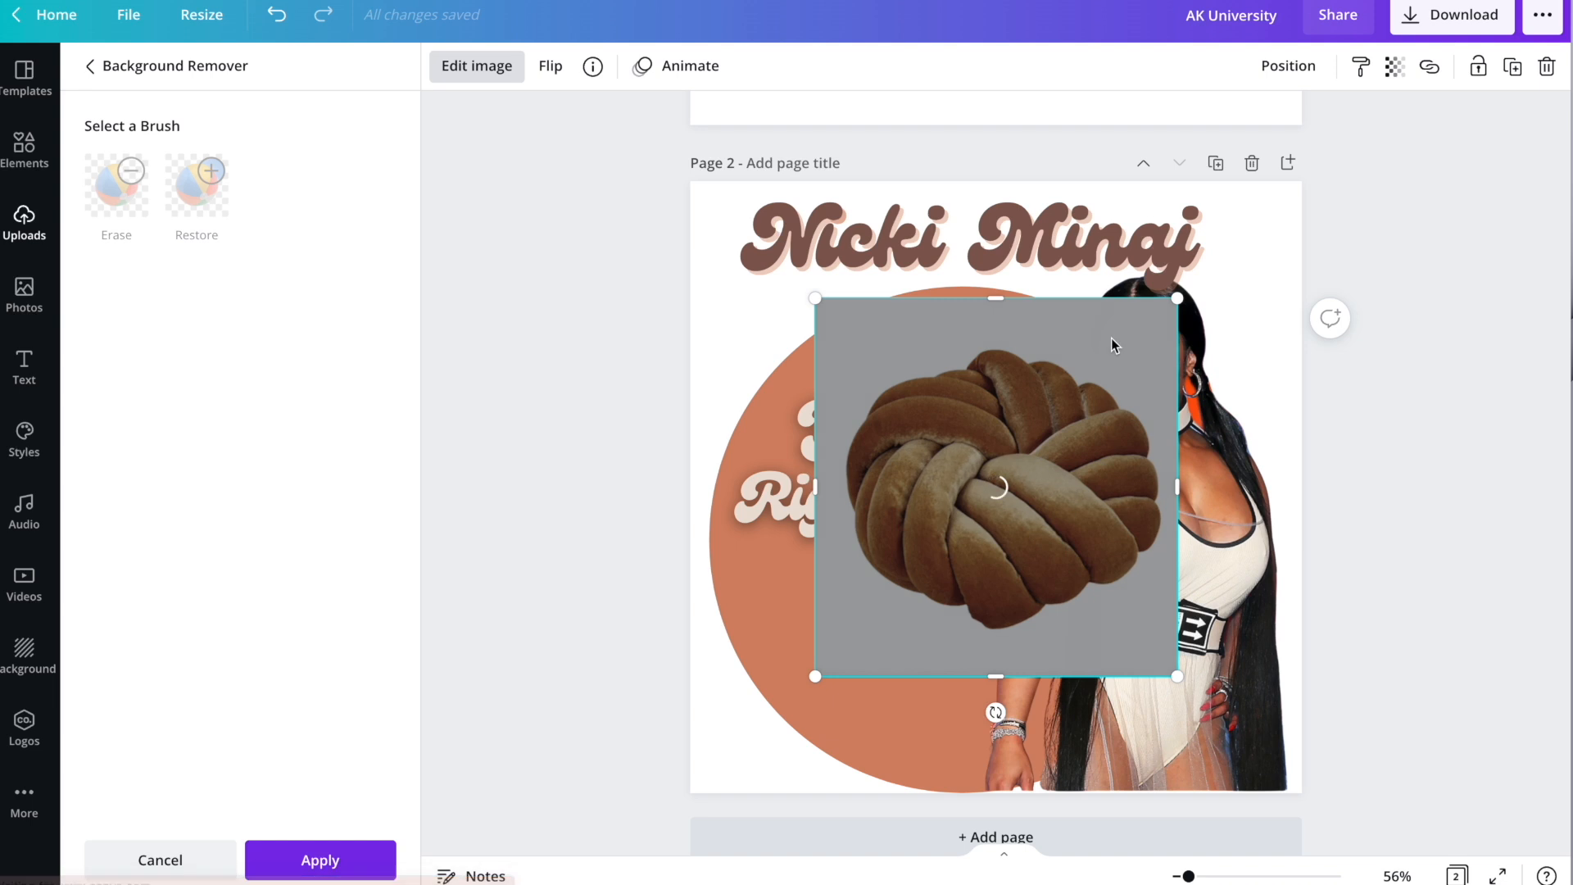
left_click_drag(1175, 300, 1061, 434)
Centre the quote more on the circle and place a smaller pillow at its lower left.
left_click_drag(937, 567, 1010, 410)
left_click(947, 635)
left_click_drag(954, 628, 811, 788)
left_click_drag(931, 568, 857, 650)
left_click_drag(807, 726, 823, 692)
left_click(895, 508)
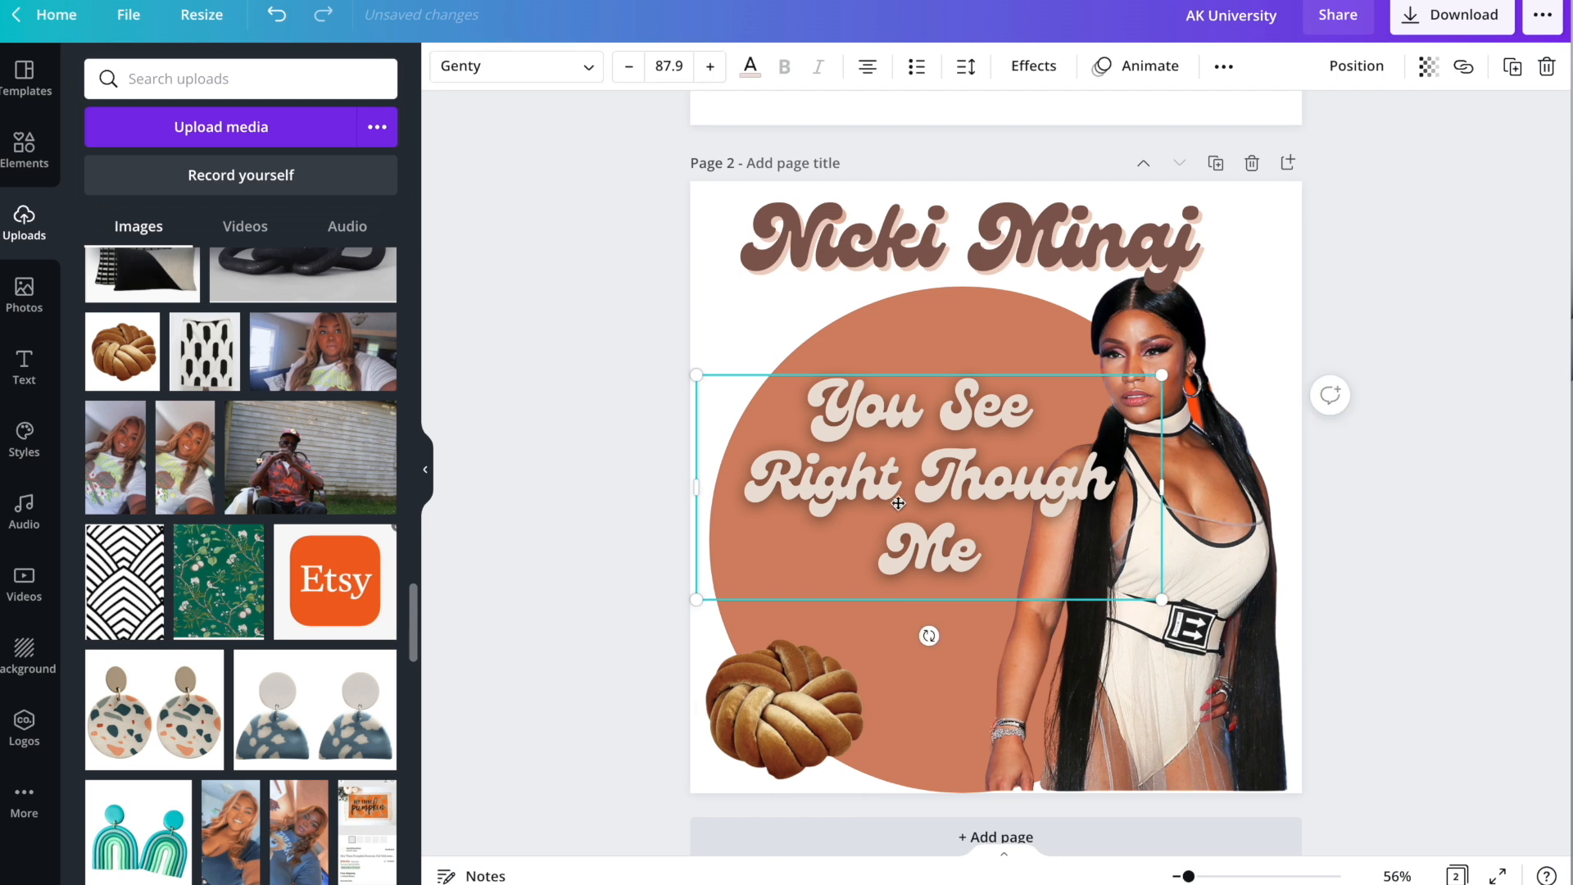
left_click_drag(896, 508, 901, 508)
Delete the knot pillow image from the page.
left_click(785, 736)
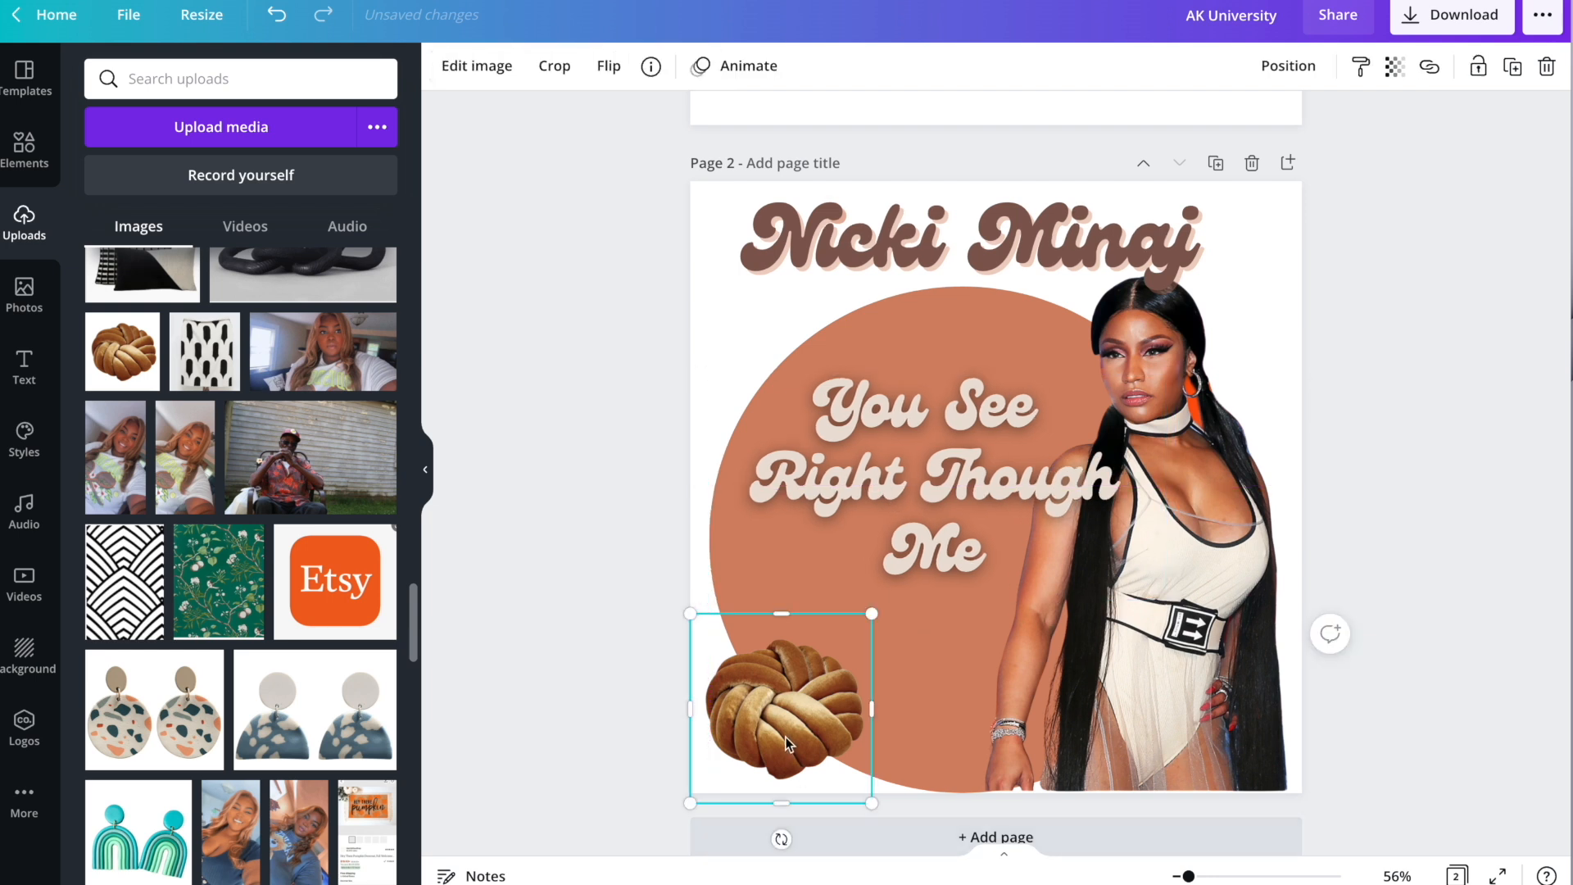
key("Delete")
scroll(952, 528, "down", 1)
scroll(952, 528, "up", 8)
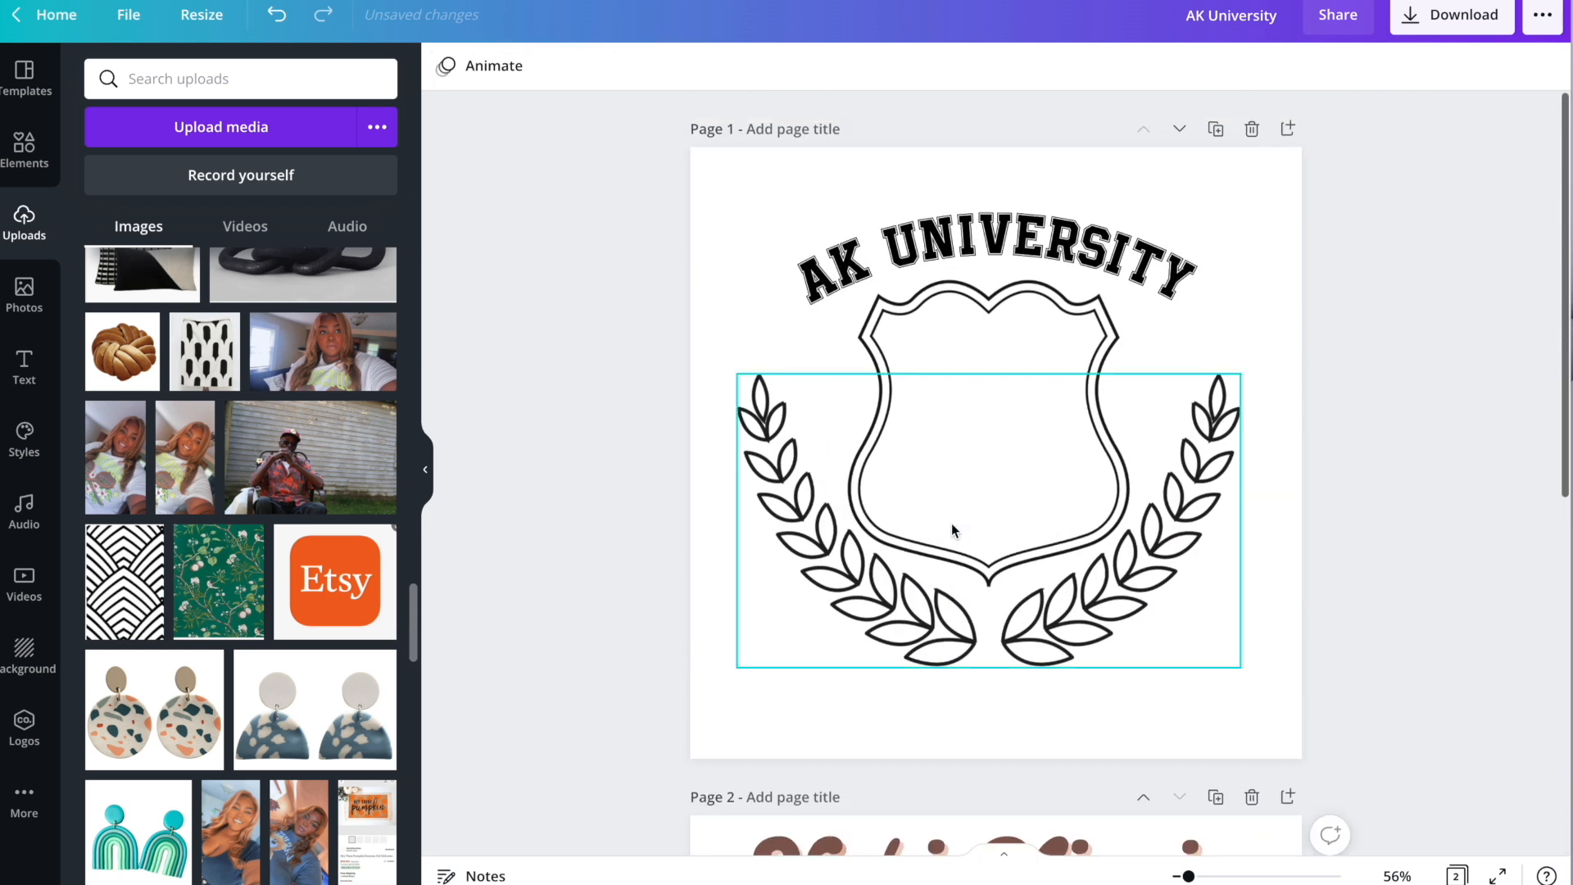
scroll(891, 447, "down", 5)
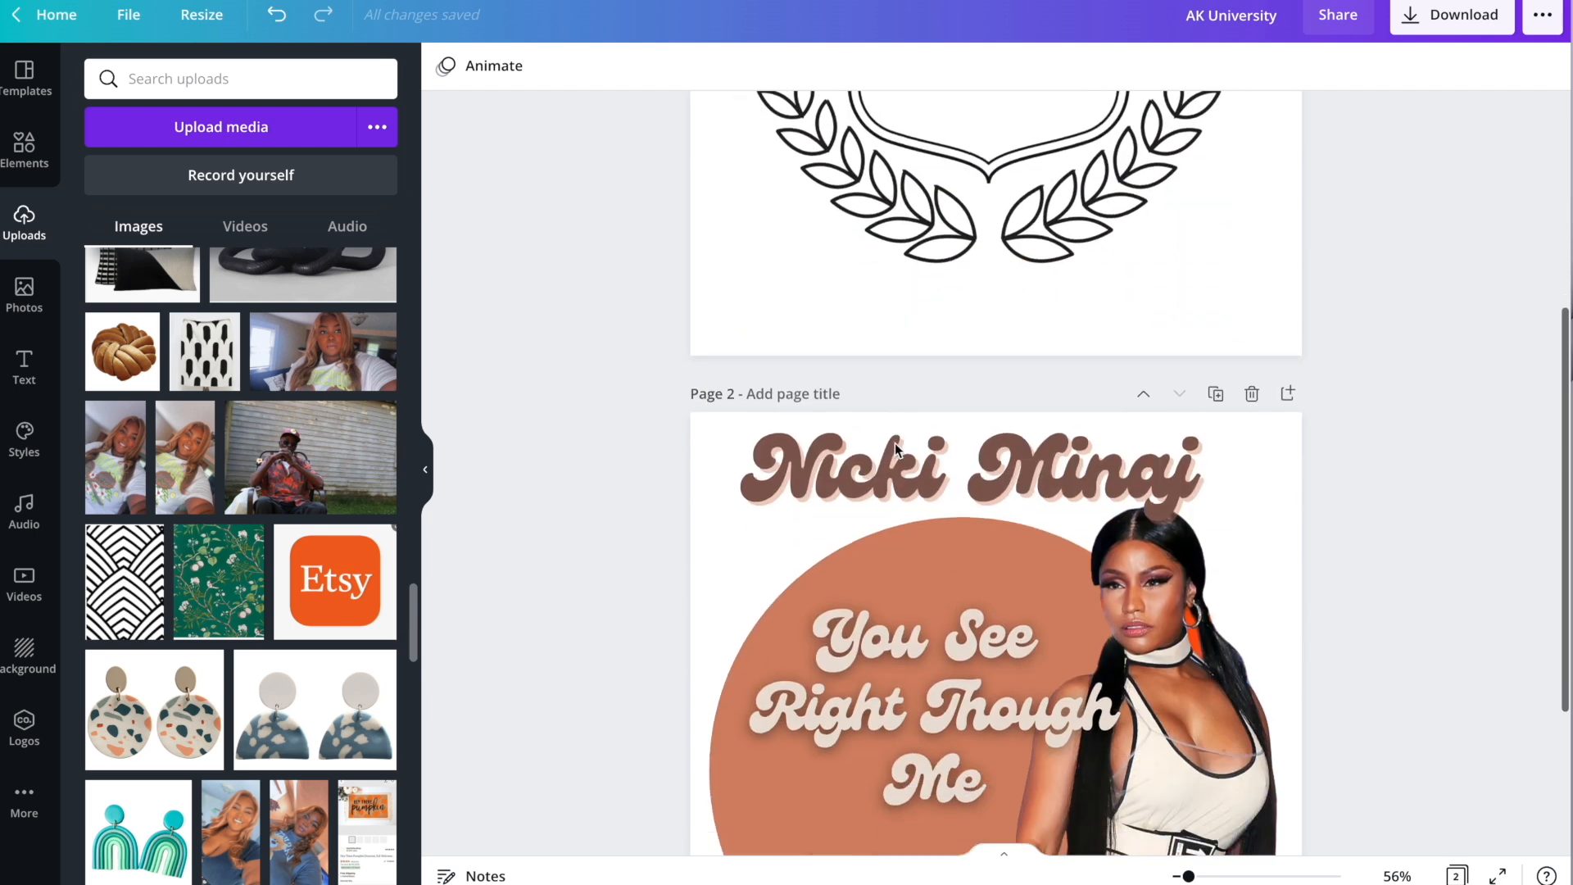
scroll(896, 449, "down", 3)
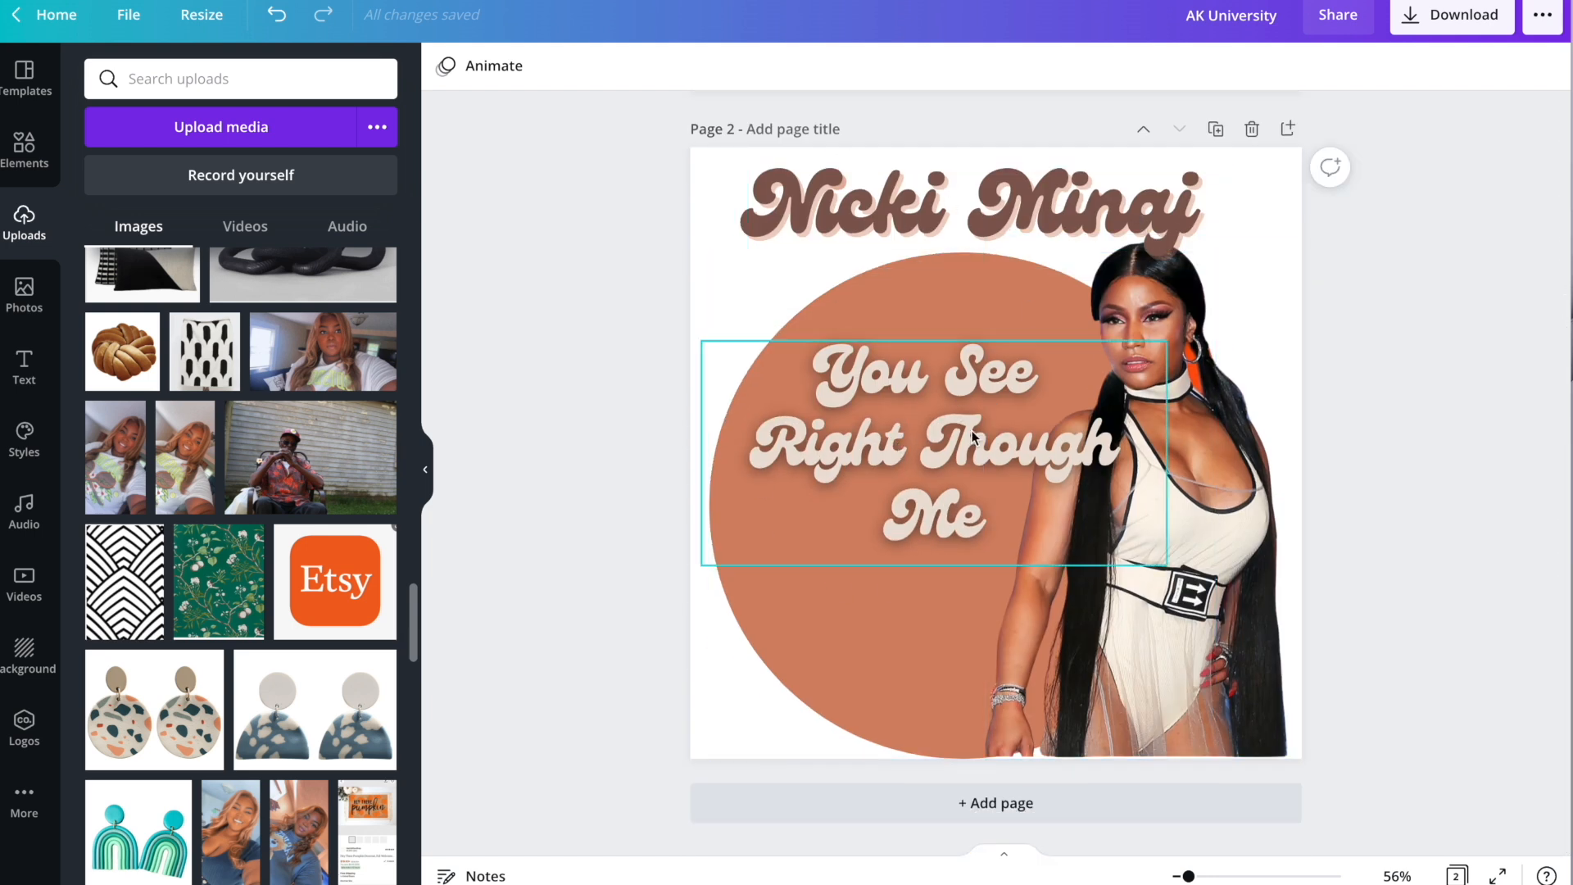